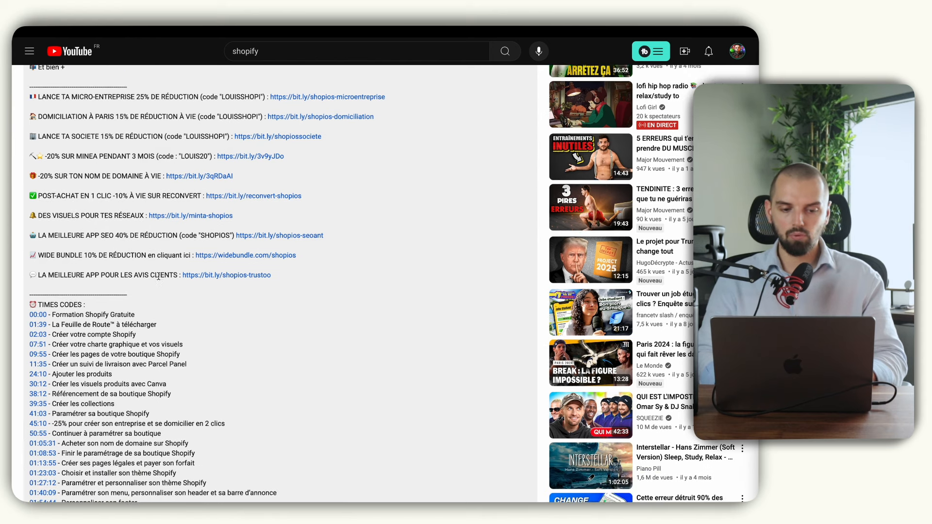
# - Install the Trustoo.io Reviews app from its Shopify App Store page and pin it to the admin navigation
pyautogui.click(217, 276)
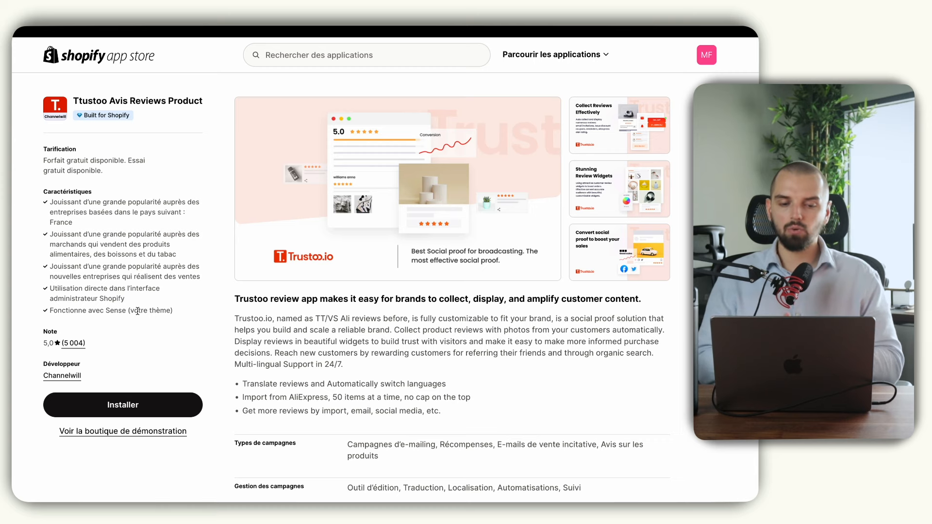
pyautogui.moveTo(96, 117)
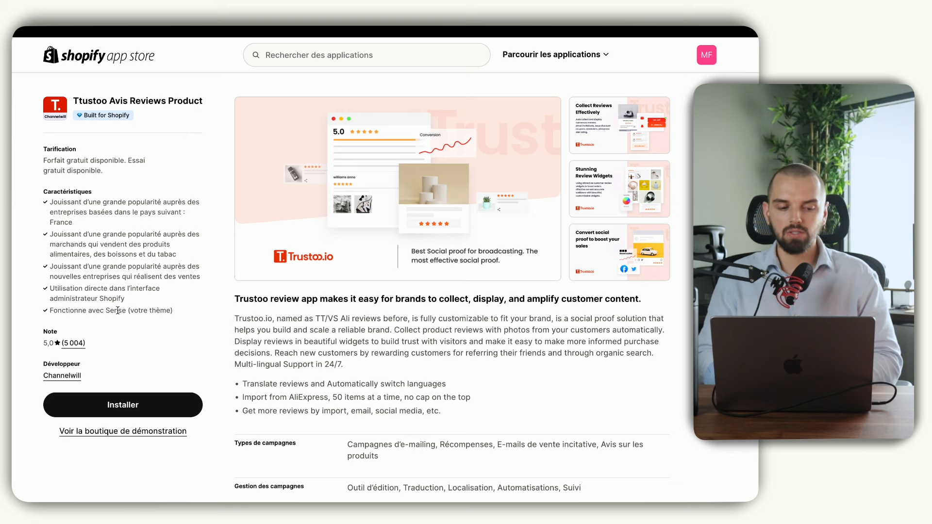
pyautogui.click(125, 407)
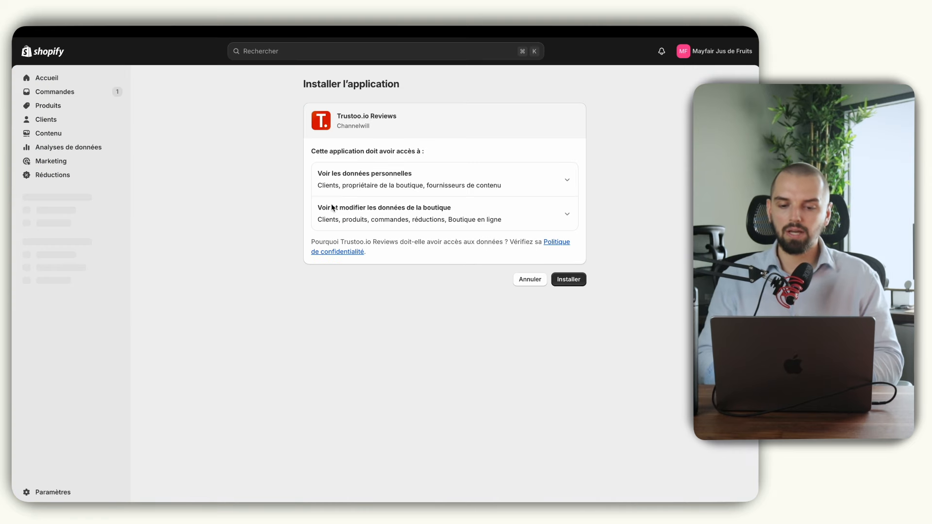
pyautogui.click(571, 282)
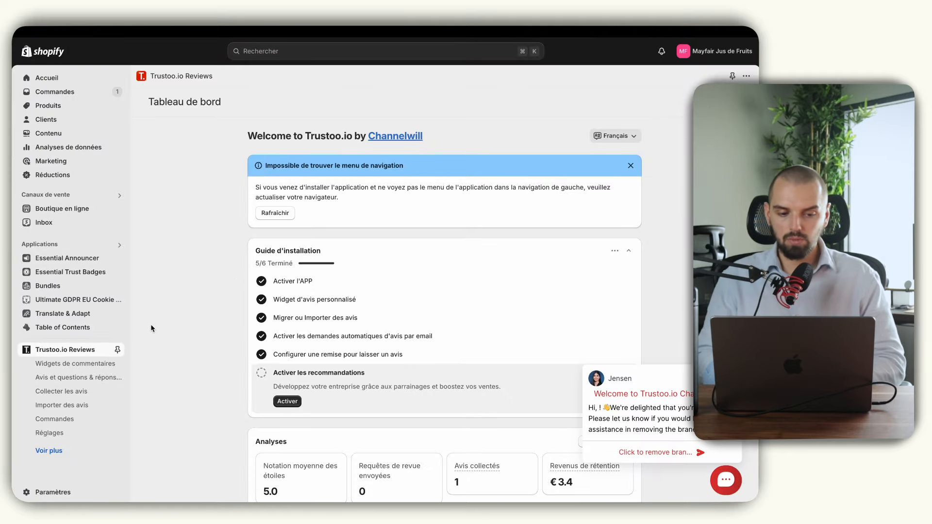
pyautogui.click(117, 350)
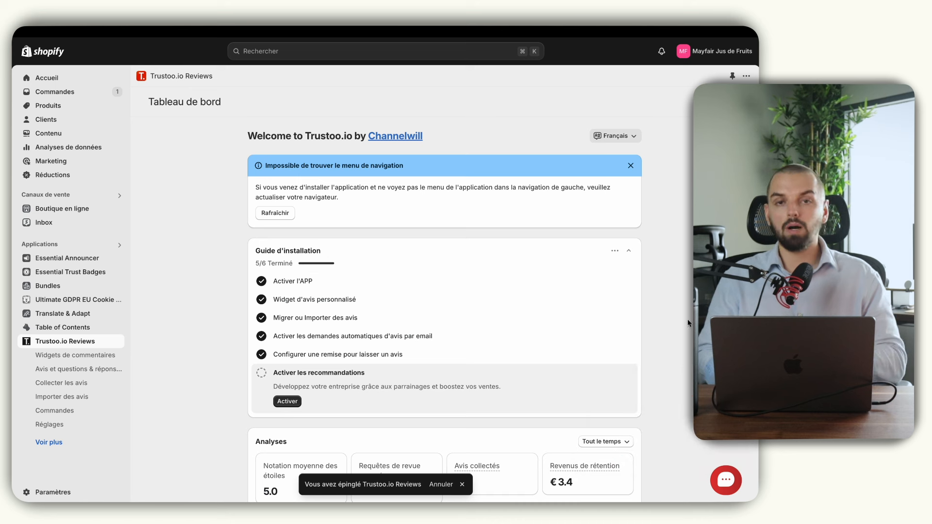
# - Set the default language for Trustoo.io Reviews widgets and e-mails to French (français)
pyautogui.click(55, 442)
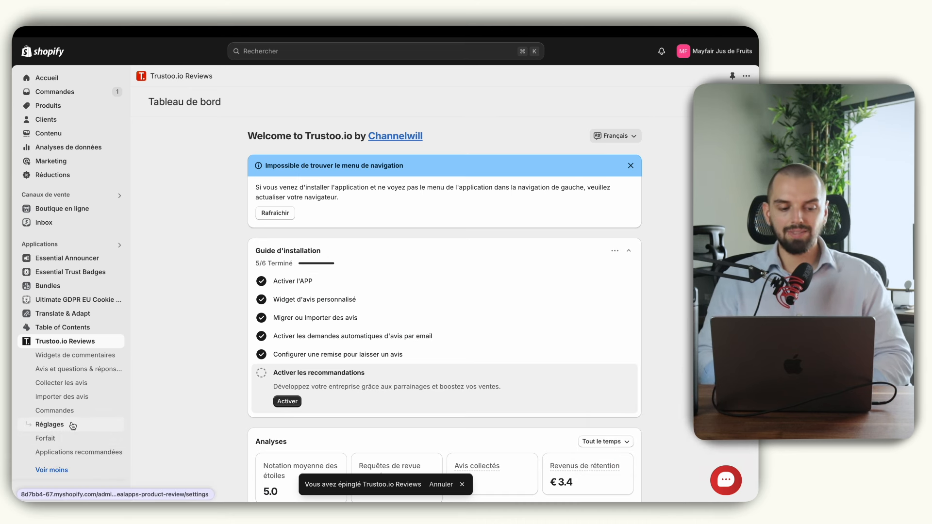
pyautogui.click(70, 425)
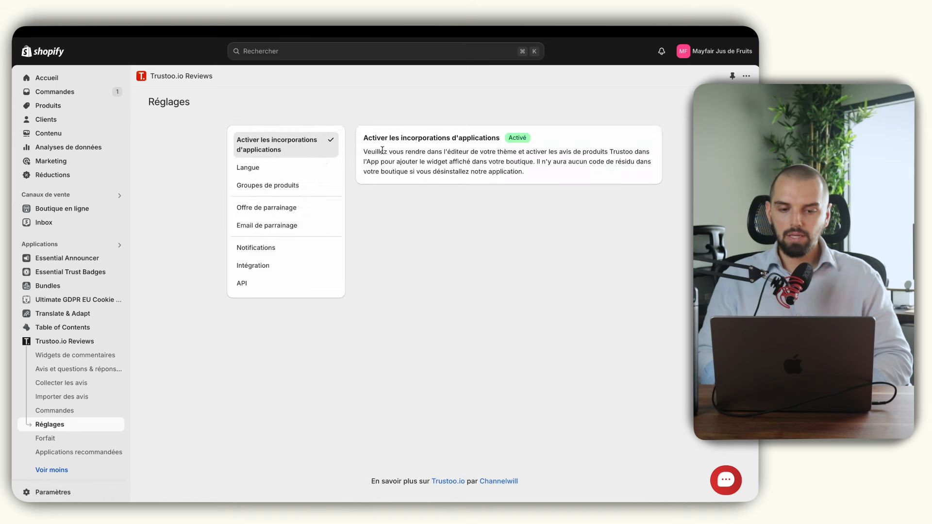
pyautogui.click(317, 168)
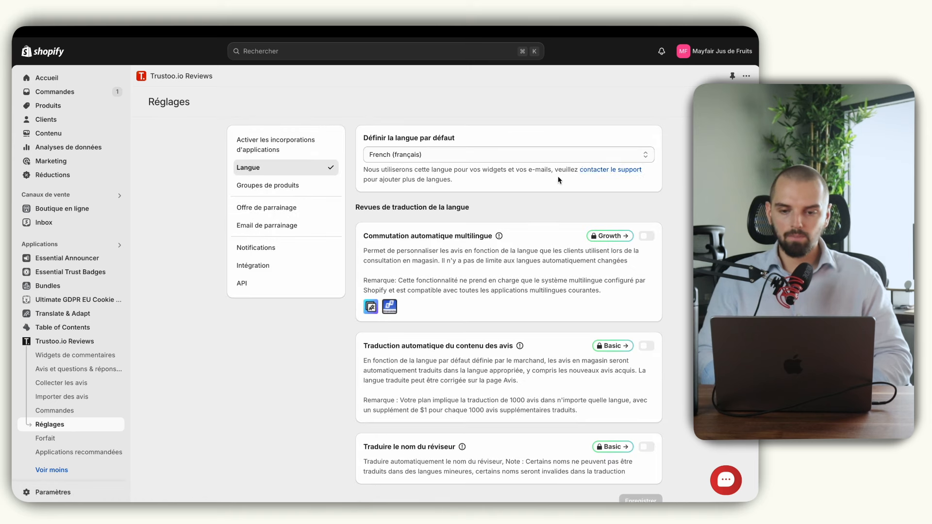
pyautogui.click(396, 156)
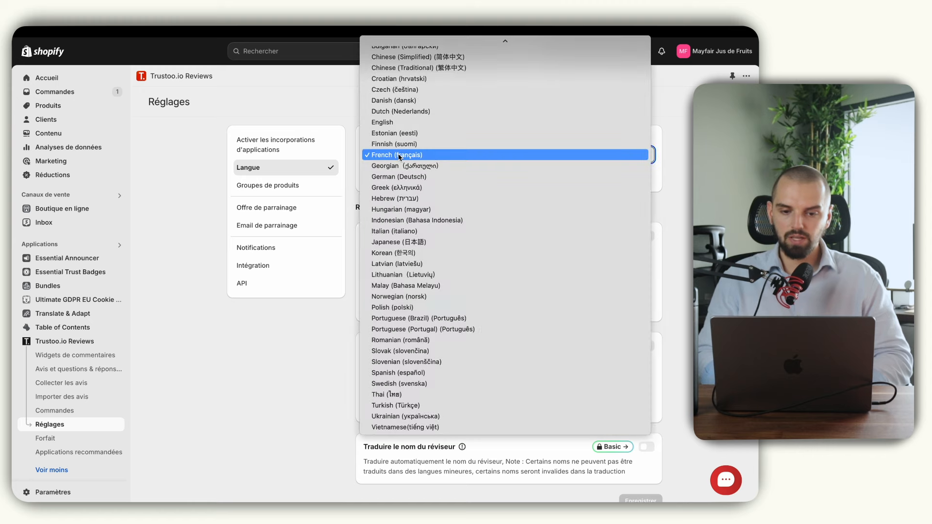
pyautogui.click(396, 154)
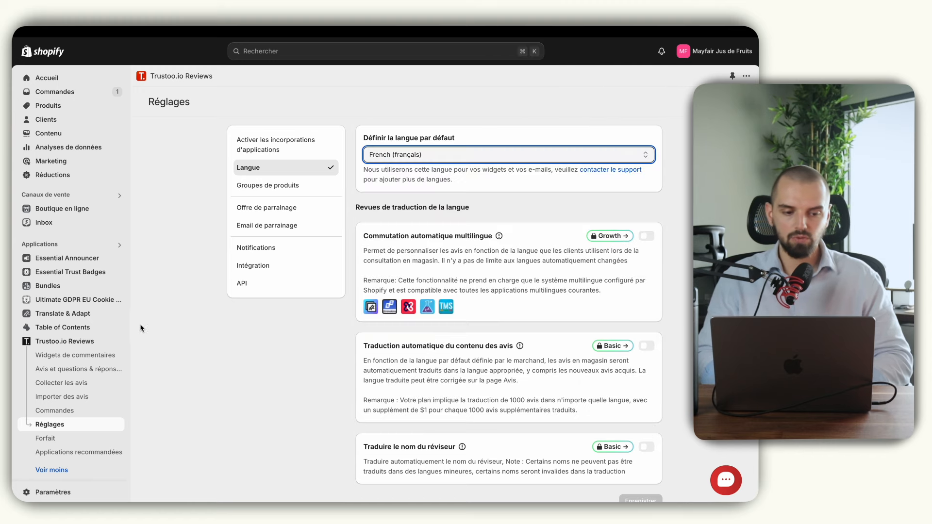
# - Set the Trustoo.io dashboard's display language to Français and refresh the app
pyautogui.click(89, 341)
pyautogui.click(638, 138)
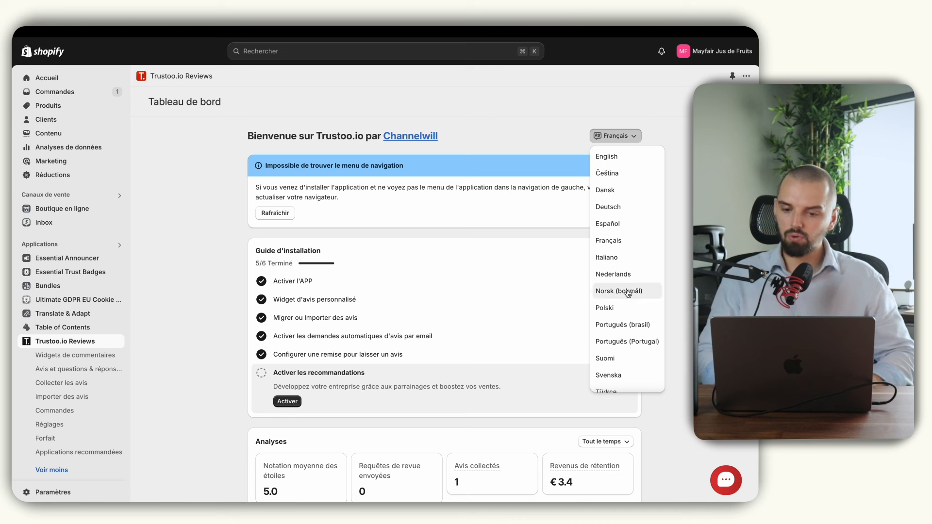
pyautogui.click(631, 241)
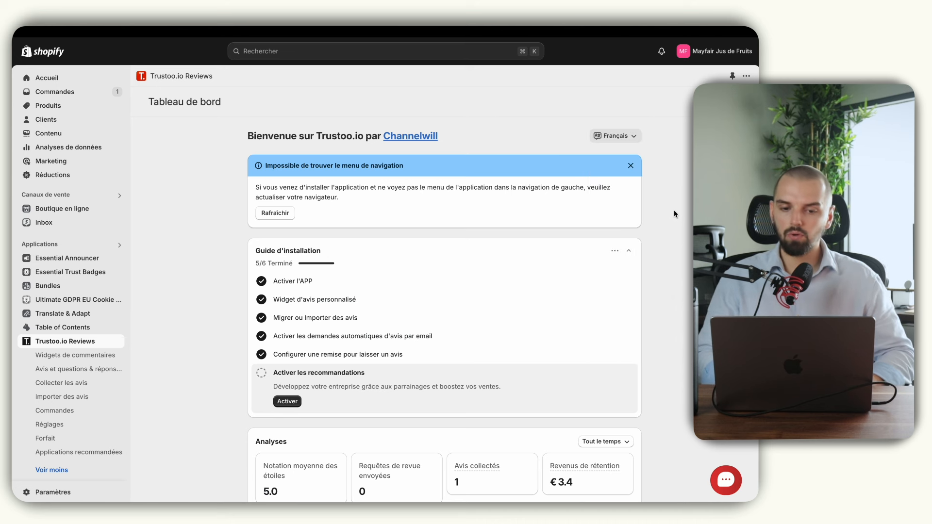
pyautogui.click(275, 213)
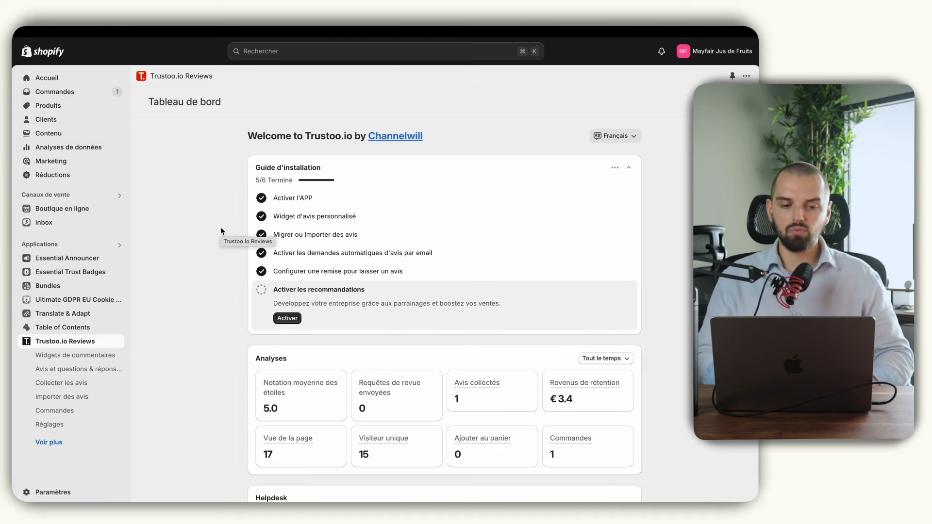
# - Activate the Trustoo Product Reviews app embed in the live theme from the installation guide and return to the dashboard
pyautogui.click(299, 199)
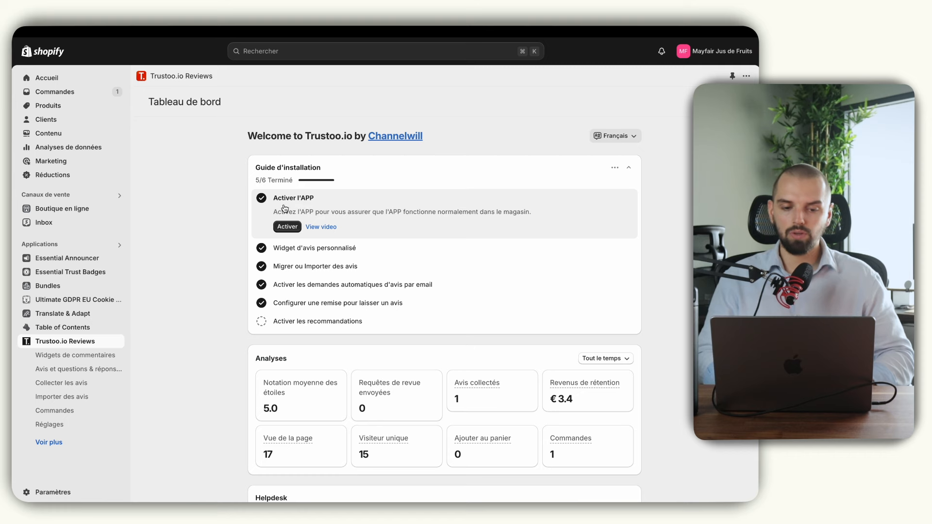
pyautogui.click(285, 226)
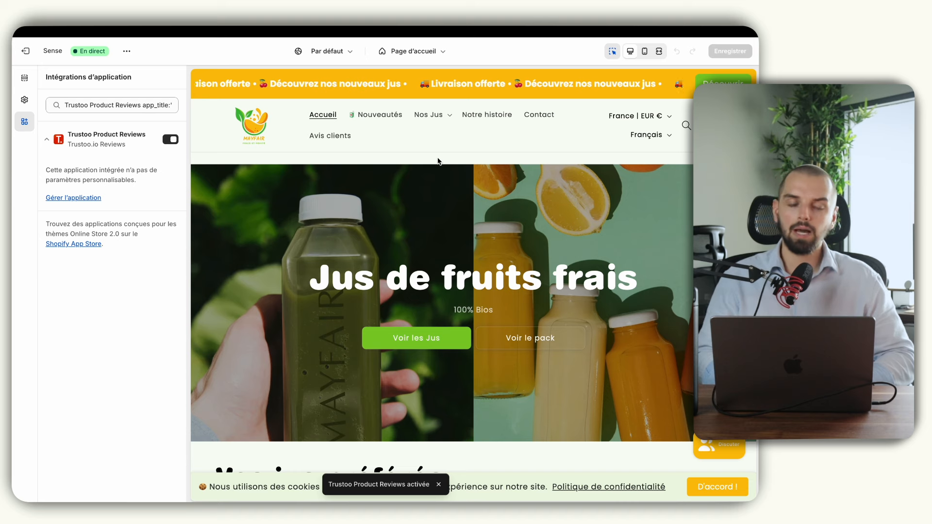
pyautogui.moveTo(14, 316)
pyautogui.click(108, 331)
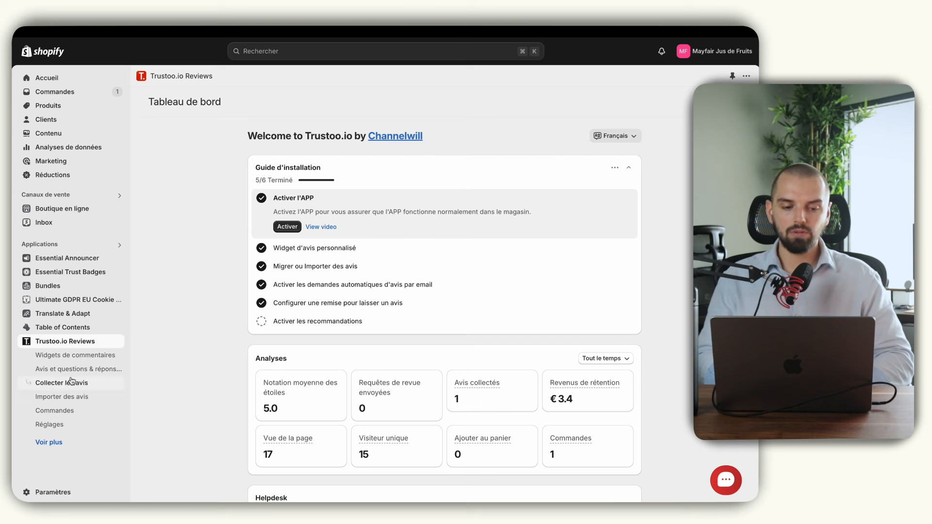
# - Open the settings of the Examiner le Widget review widget and enable it for the product pages
pyautogui.scroll(-3, 199, 287)
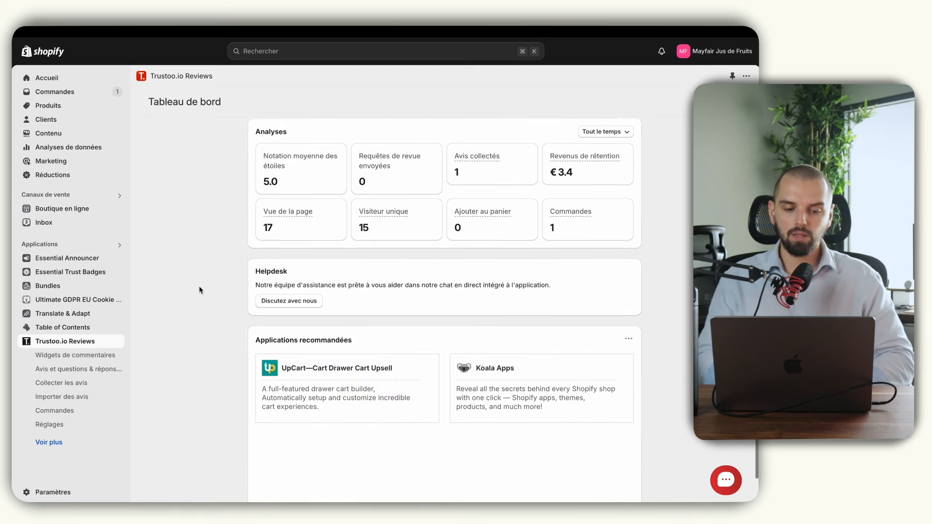
pyautogui.scroll(2, 198, 290)
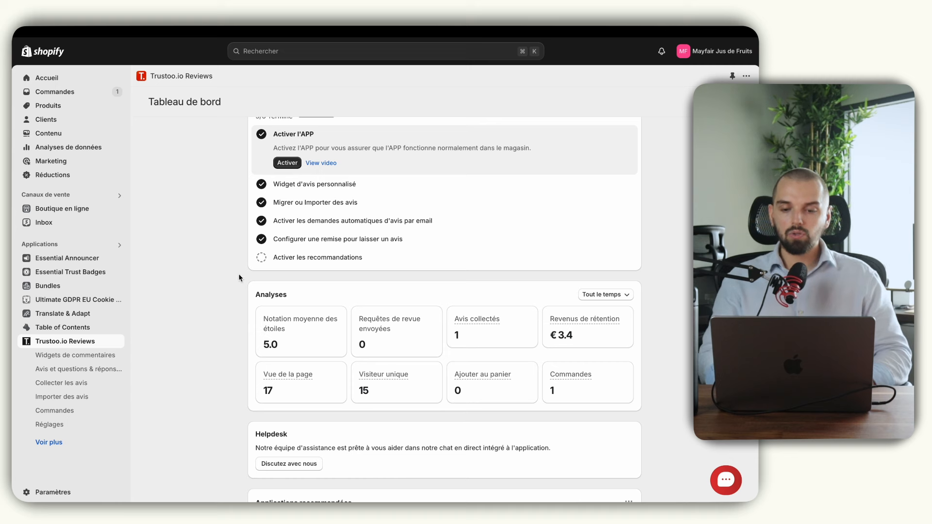
pyautogui.scroll(1, 428, 357)
pyautogui.scroll(-2, 428, 358)
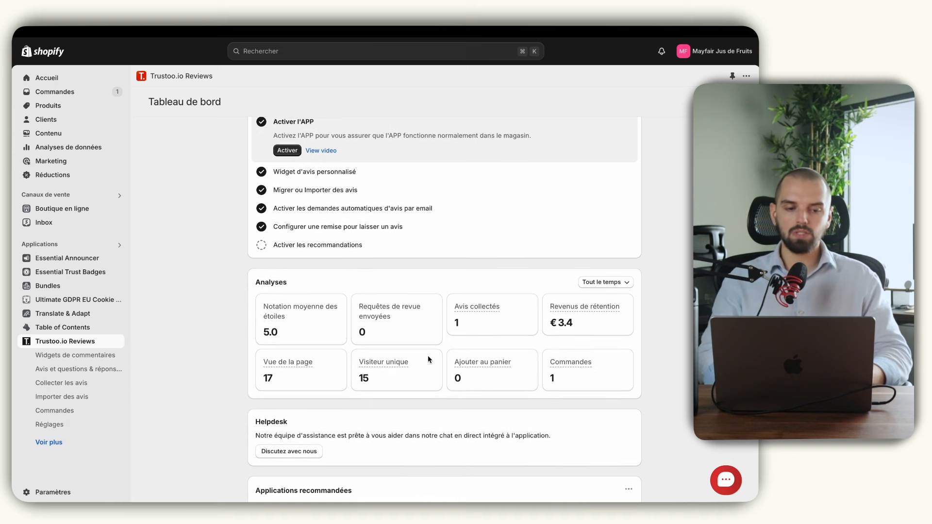
pyautogui.click(81, 358)
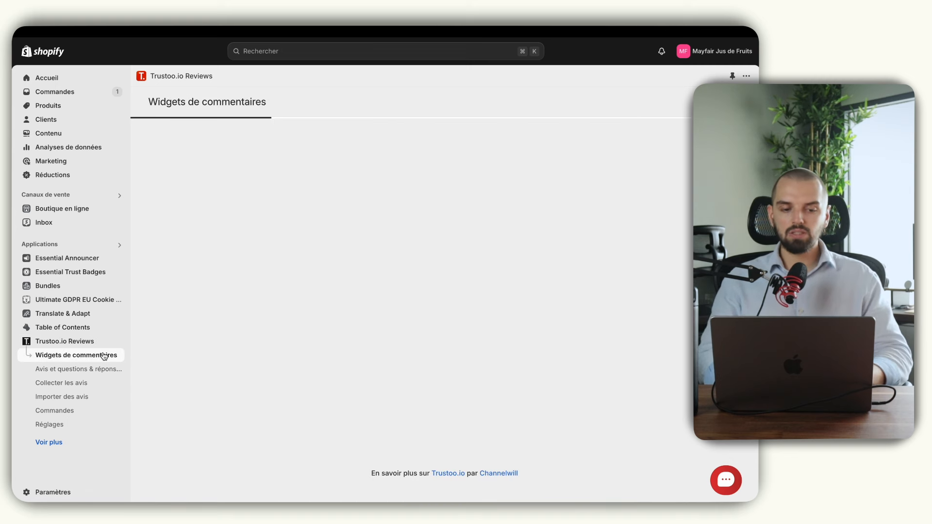
pyautogui.scroll(-1, 247, 246)
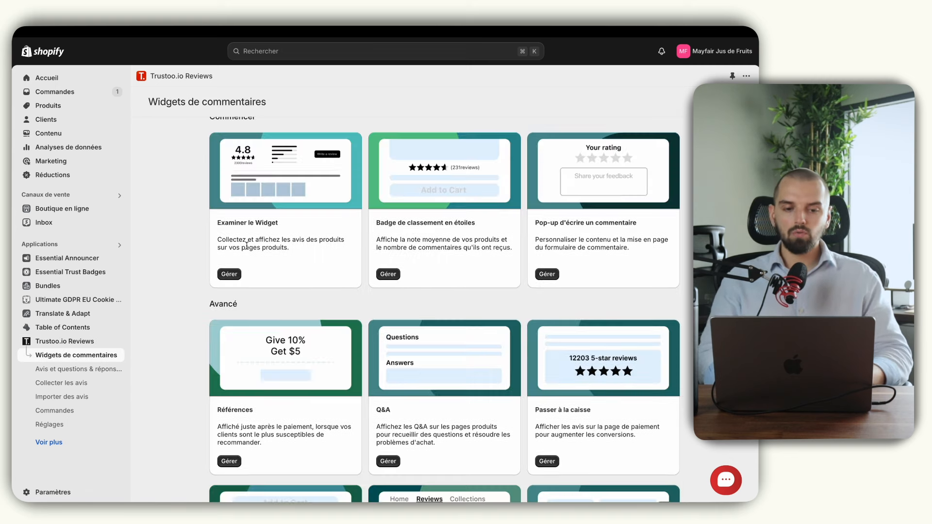
pyautogui.click(229, 275)
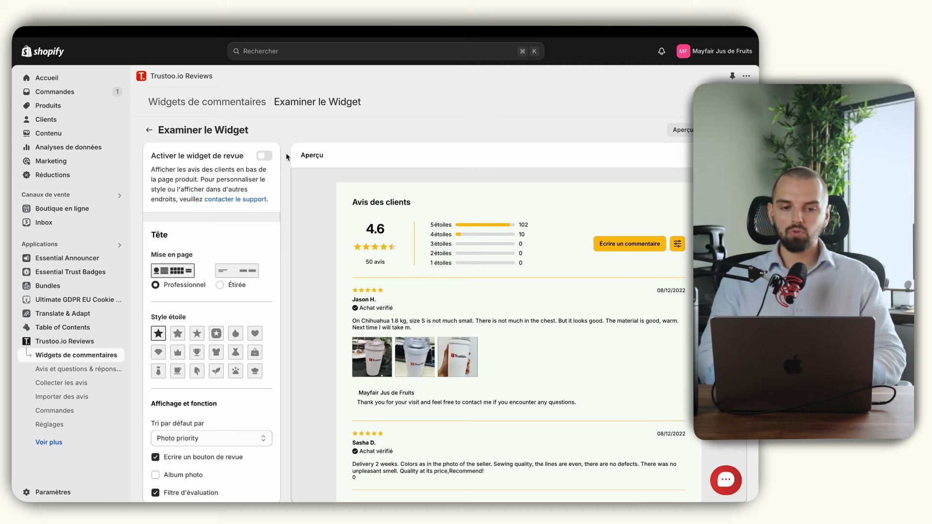
pyautogui.click(262, 158)
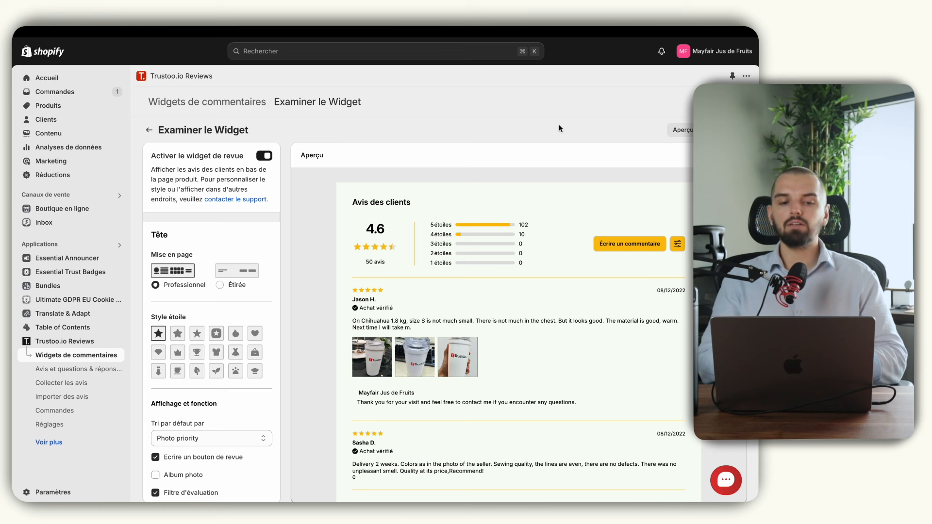
# - Try the Étirée header layout and the trophy and other star icons, ending on the Professionnel layout and the first star
pyautogui.click(237, 273)
pyautogui.click(187, 273)
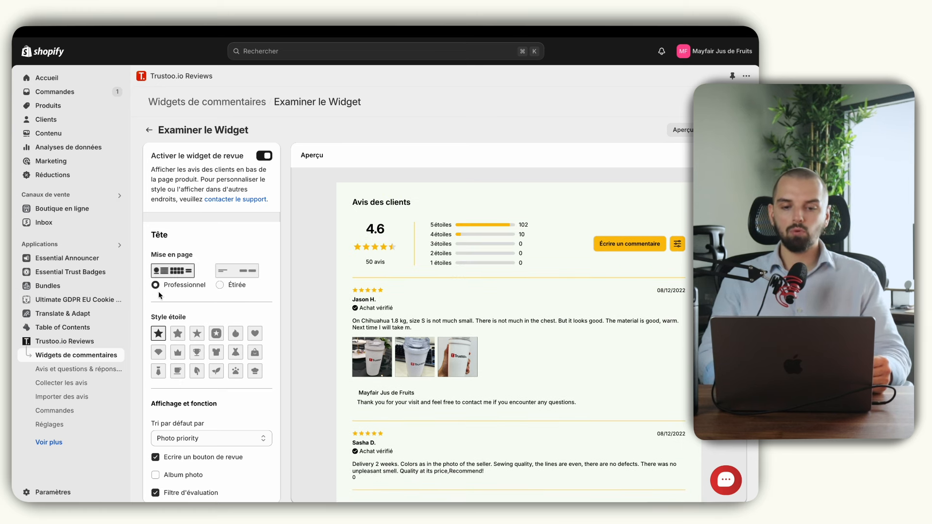
pyautogui.scroll(-2, 205, 282)
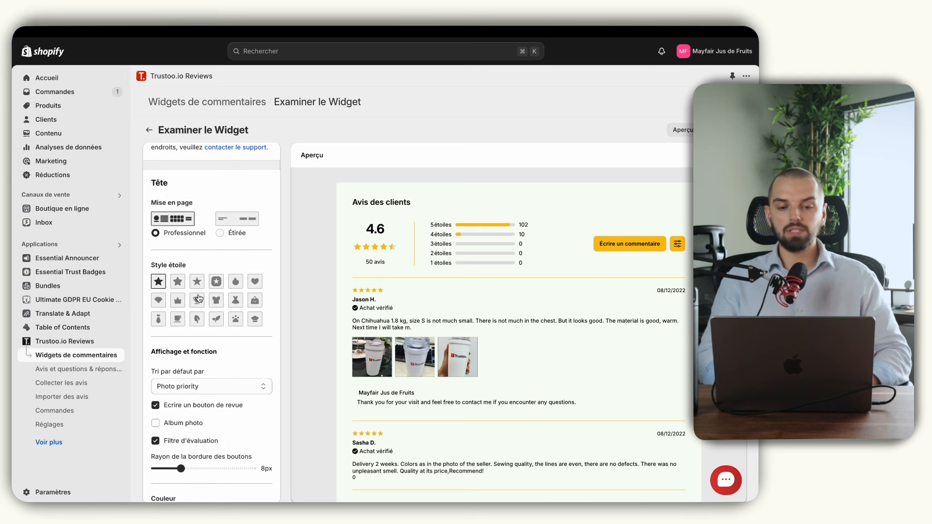
pyautogui.click(197, 301)
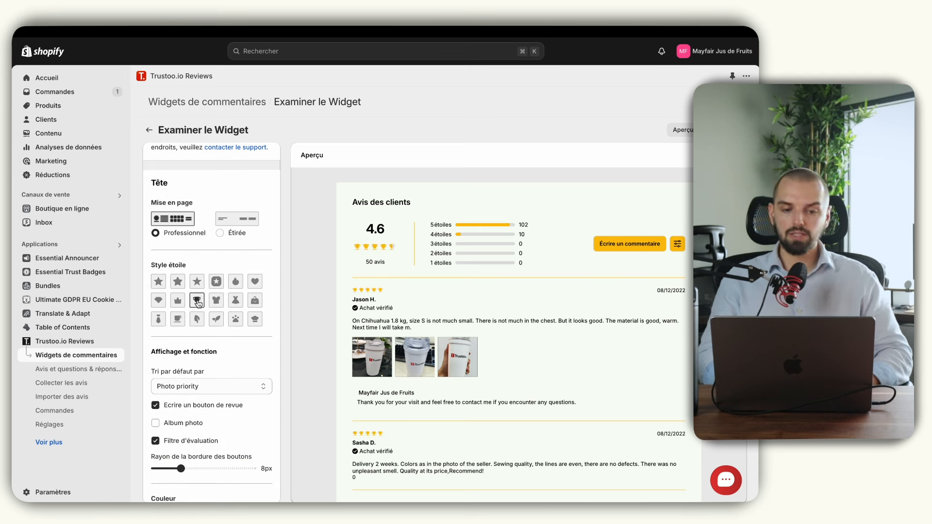
pyautogui.click(160, 283)
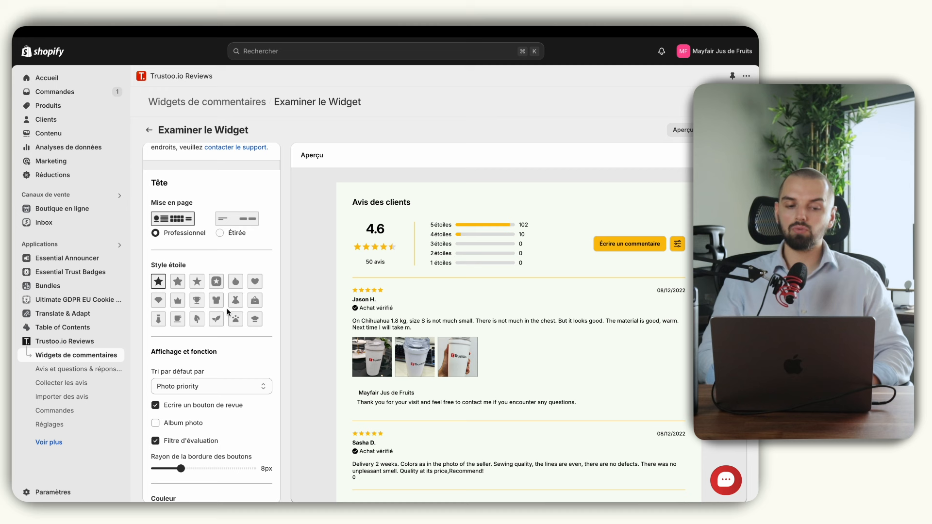
pyautogui.click(178, 281)
pyautogui.click(197, 283)
pyautogui.click(178, 282)
pyautogui.click(158, 282)
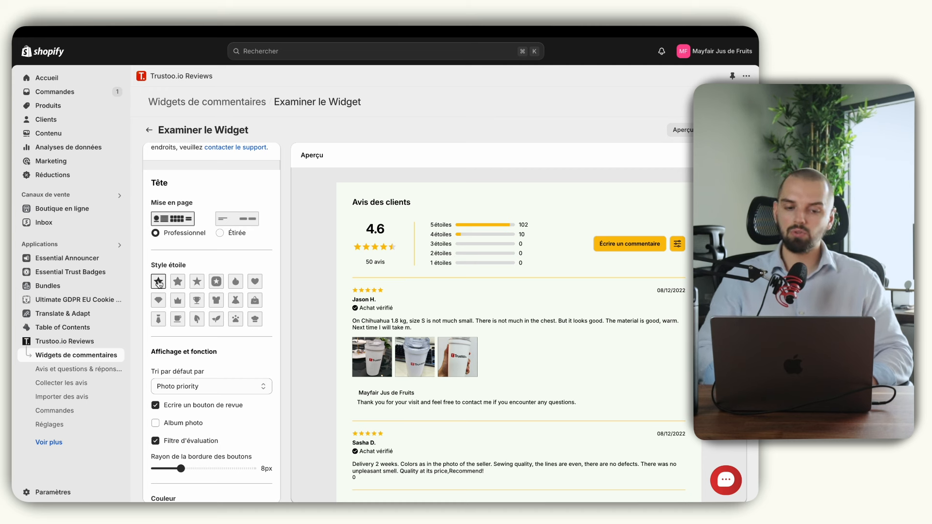
# - Try the cup, horse head, leaf and paw rating icons for the review widget
pyautogui.click(178, 322)
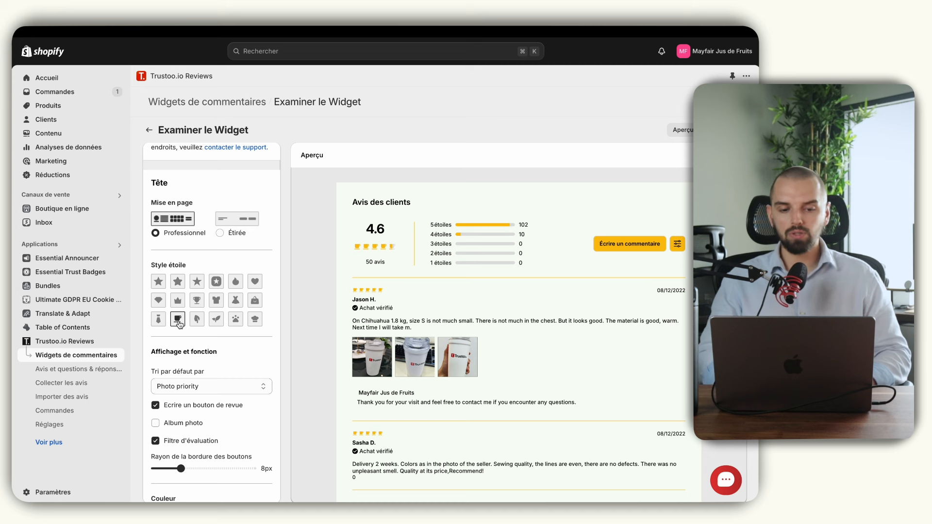
pyautogui.click(198, 324)
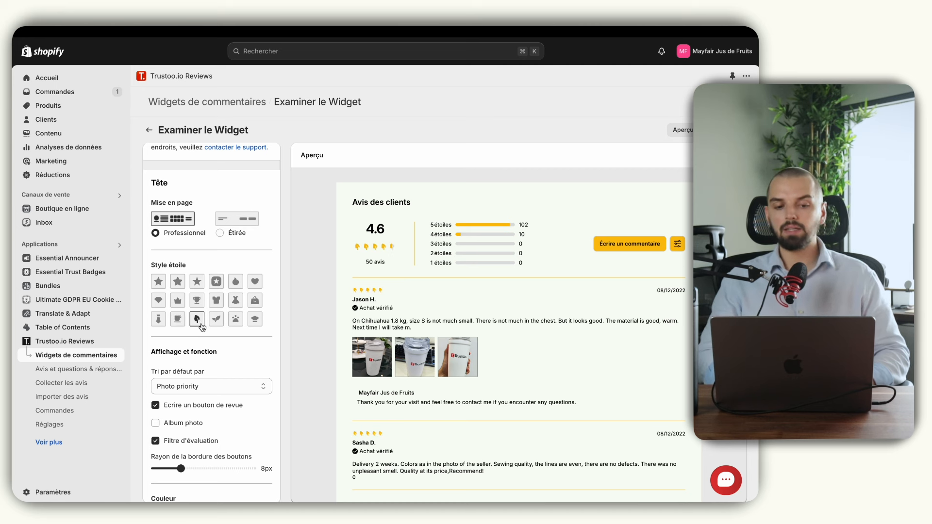
pyautogui.click(218, 322)
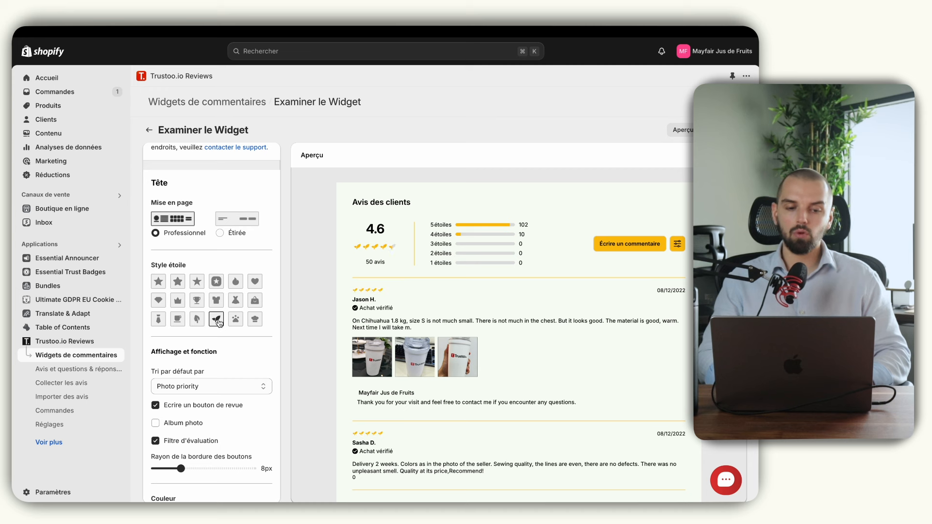
pyautogui.click(239, 321)
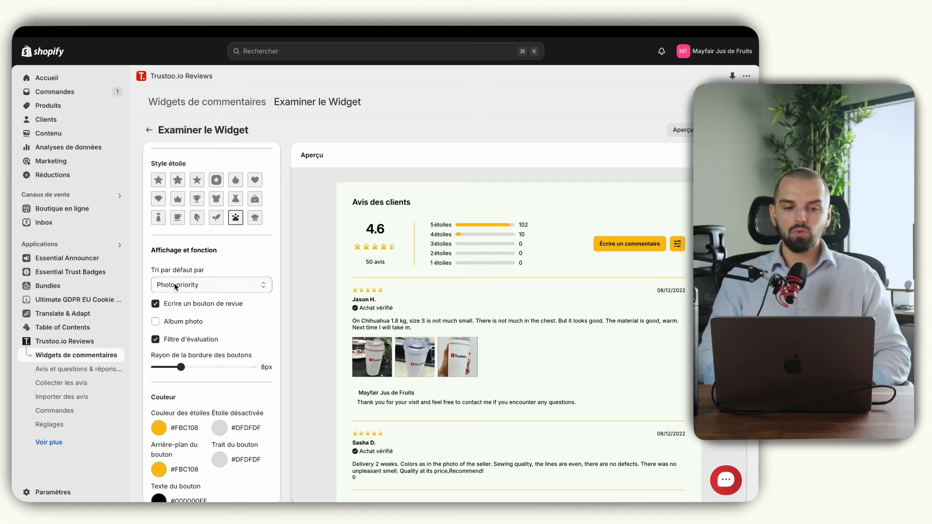
# - Set the review widget's default sorting to Newest and its rating icon to the cup
pyautogui.click(191, 286)
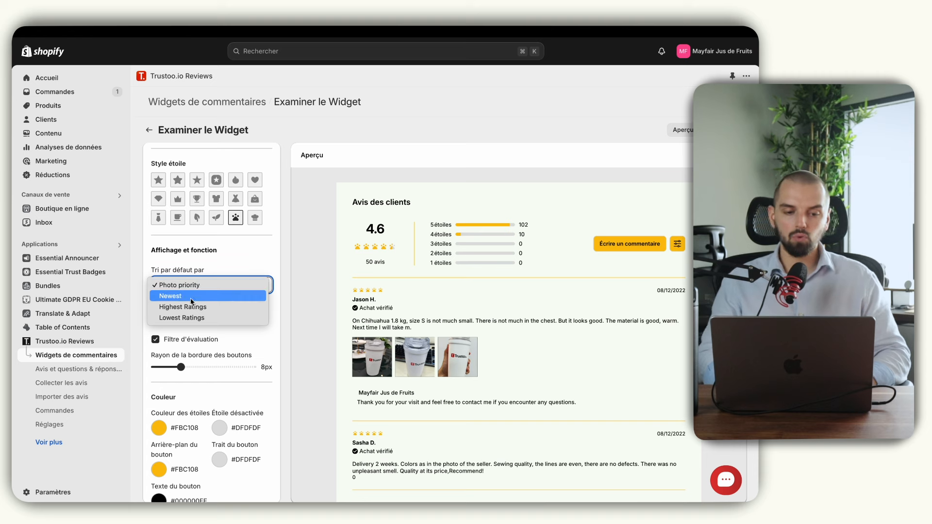
pyautogui.click(200, 295)
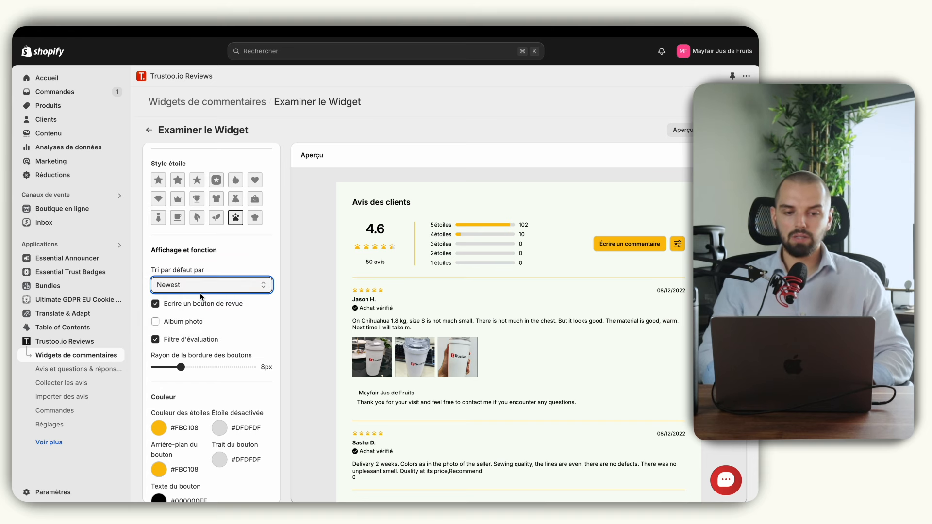
pyautogui.click(178, 217)
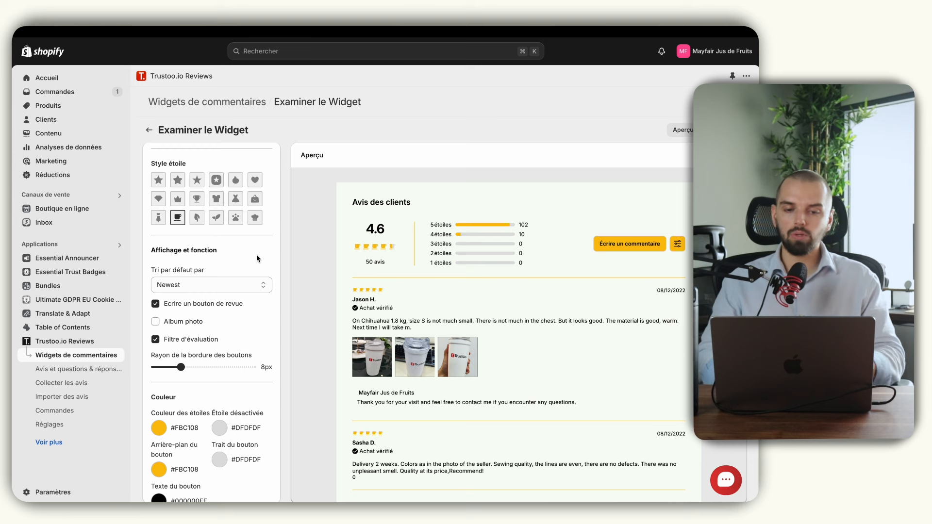
# - Enable the photo album in the review header and set the button border radius to 30px after trying 0px
pyautogui.scroll(-2, 204, 247)
pyautogui.click(184, 266)
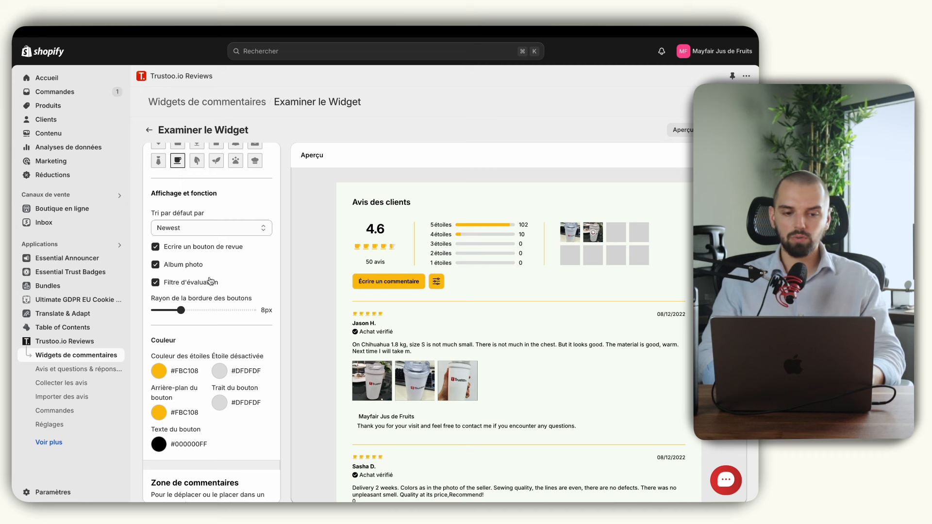
pyautogui.scroll(-1, 210, 281)
pyautogui.moveTo(180, 276); pyautogui.dragTo(155, 277)
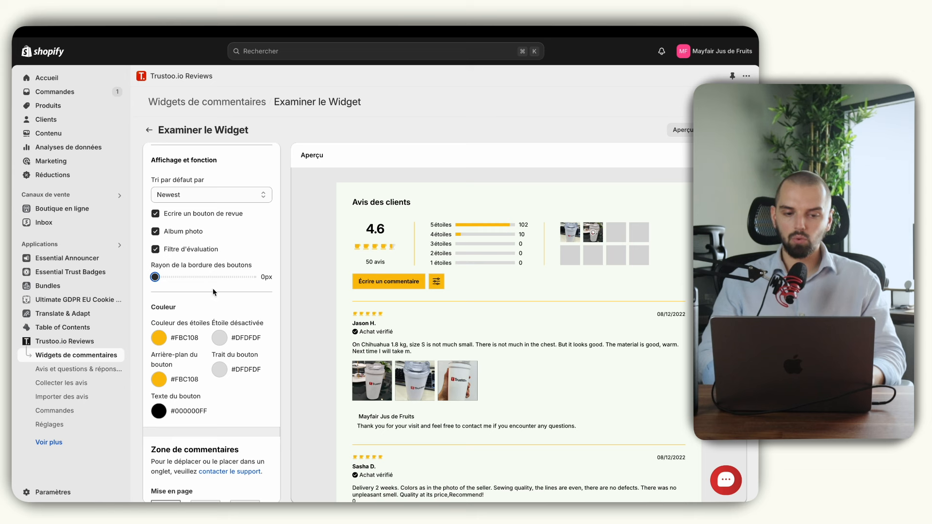
pyautogui.click(257, 278)
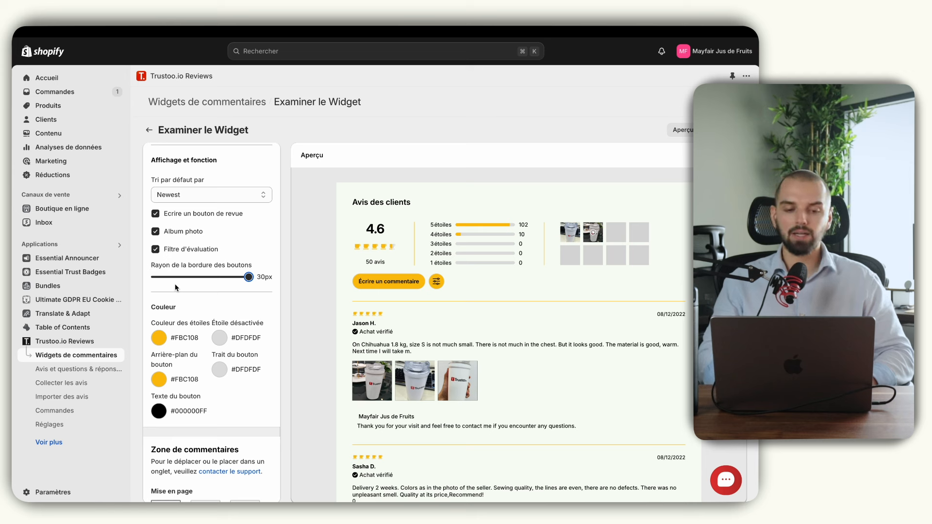
# - Look at the colour picker for the stars without changing the colour
pyautogui.scroll(-3, 175, 284)
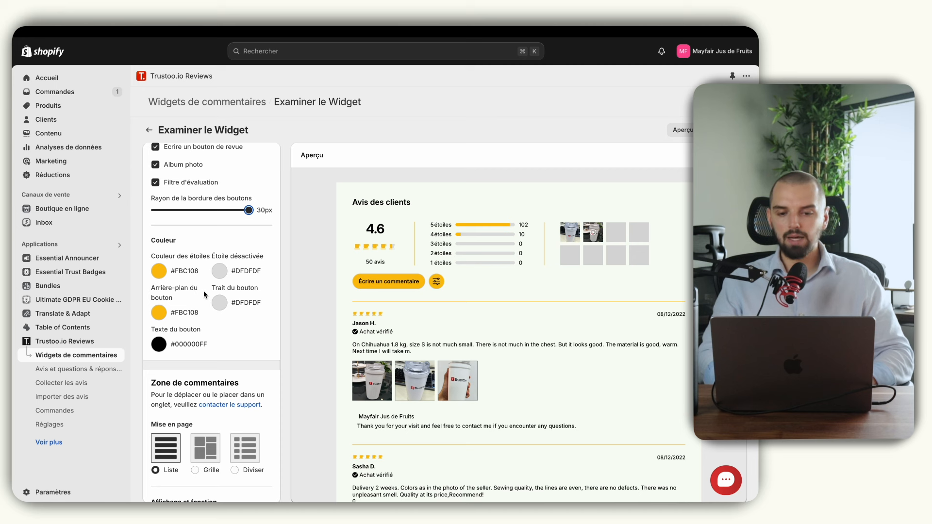
pyautogui.click(160, 272)
pyautogui.click(187, 233)
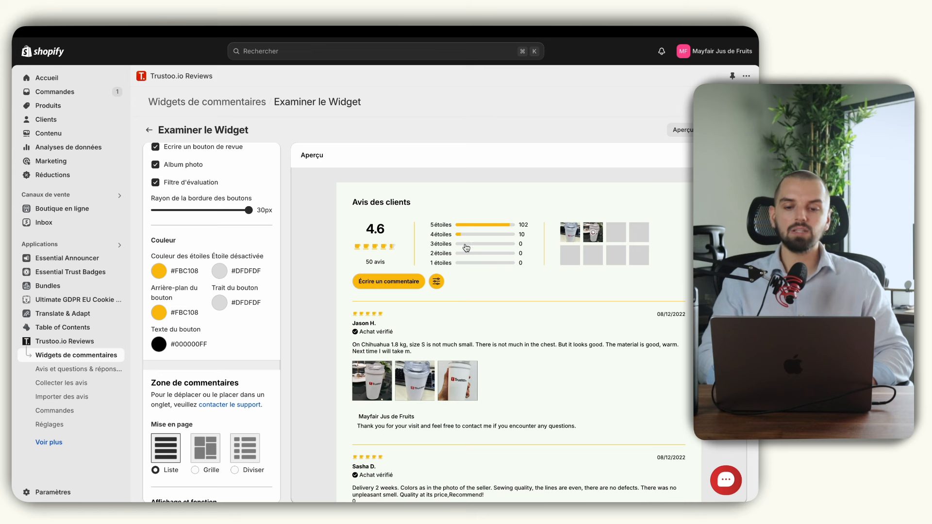
# - Try the Diviser and Grille layouts for the review area, ending on the Liste layout
pyautogui.scroll(-3, 193, 334)
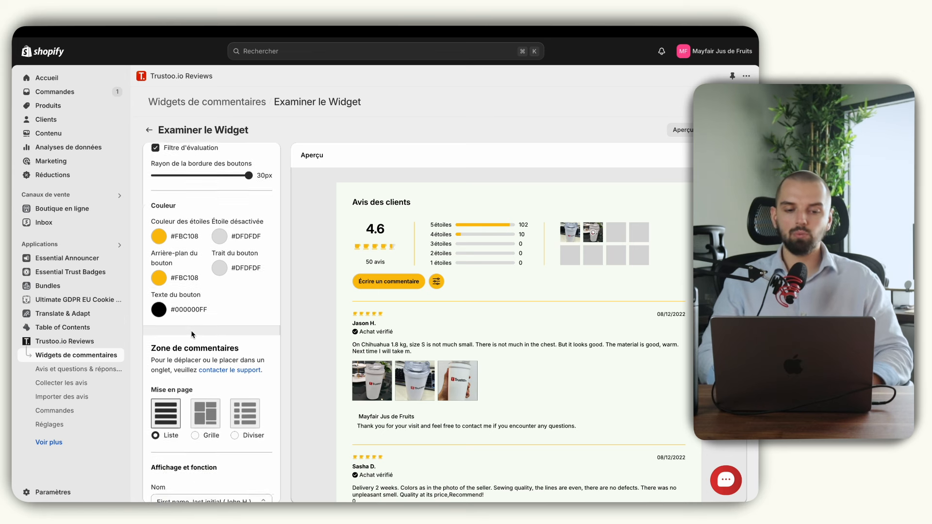
pyautogui.scroll(-1, 192, 334)
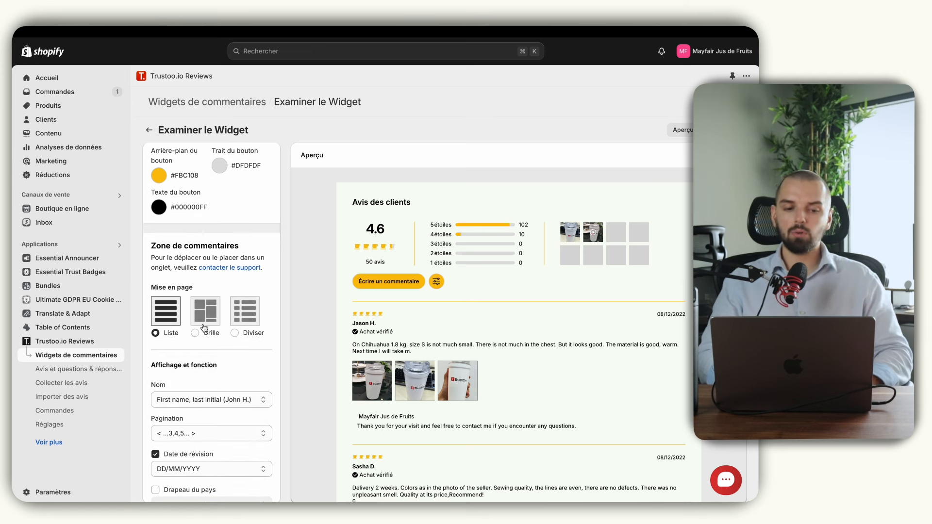
pyautogui.click(245, 318)
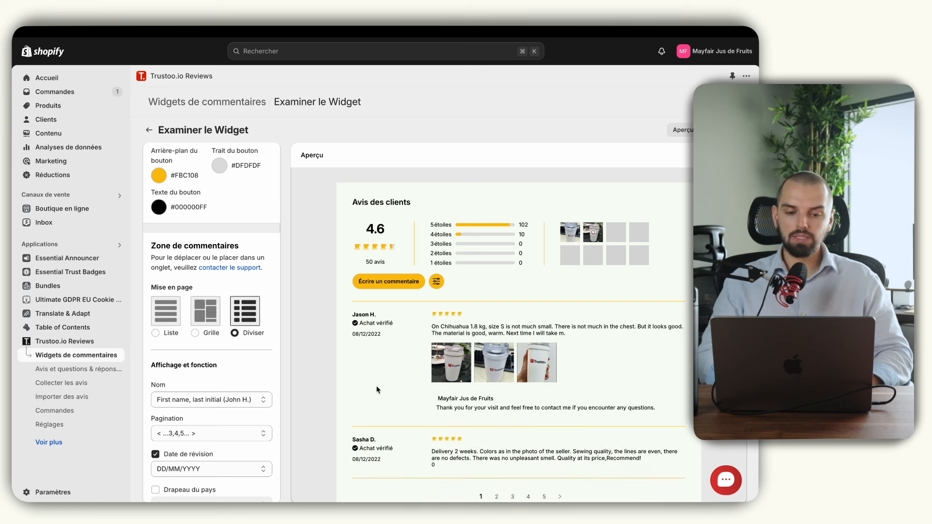
pyautogui.click(207, 335)
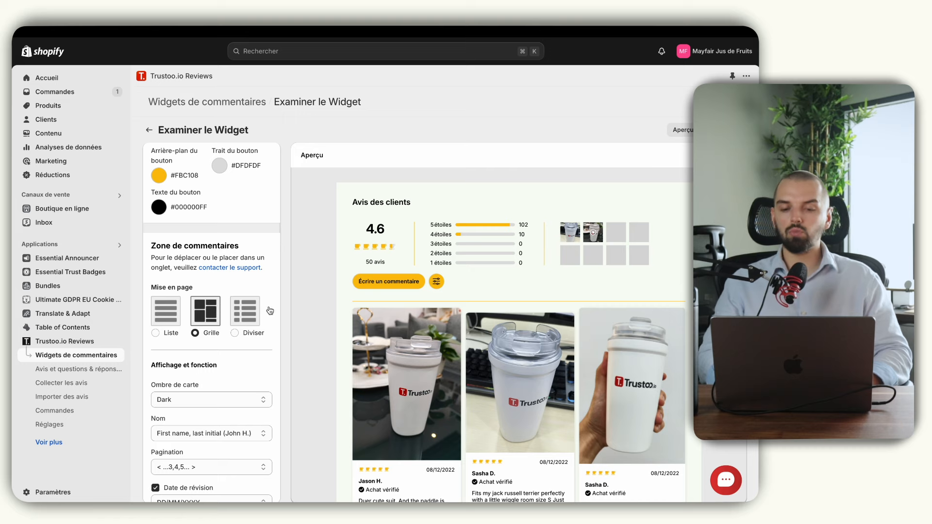
pyautogui.scroll(-5, 346, 306)
pyautogui.scroll(4, 346, 306)
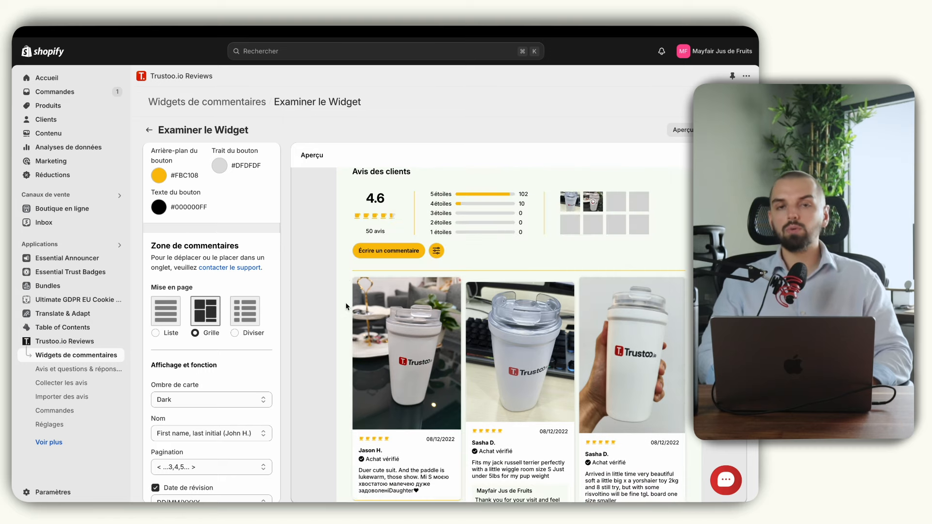
pyautogui.click(171, 317)
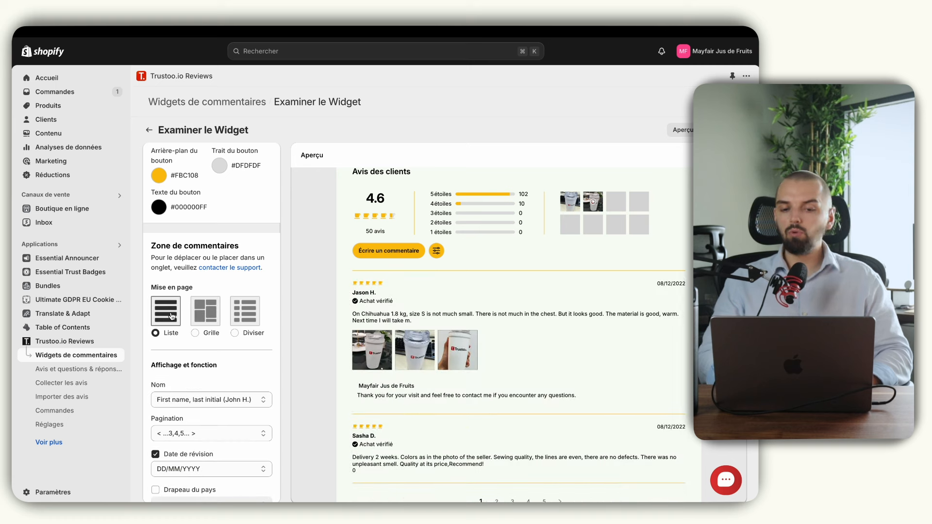
pyautogui.click(245, 317)
pyautogui.click(174, 311)
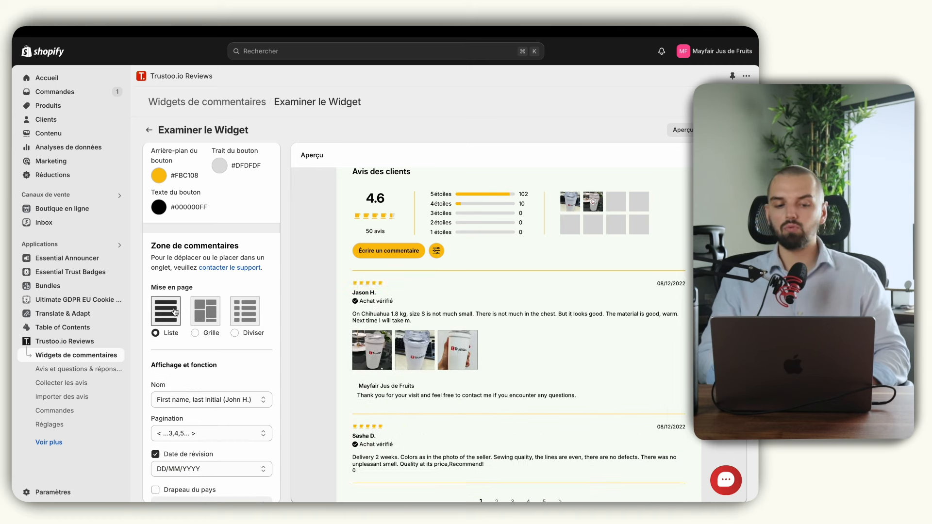
# - Look through the reviewer name formats, keeping first name with last initial
pyautogui.scroll(-5, 175, 312)
pyautogui.click(202, 289)
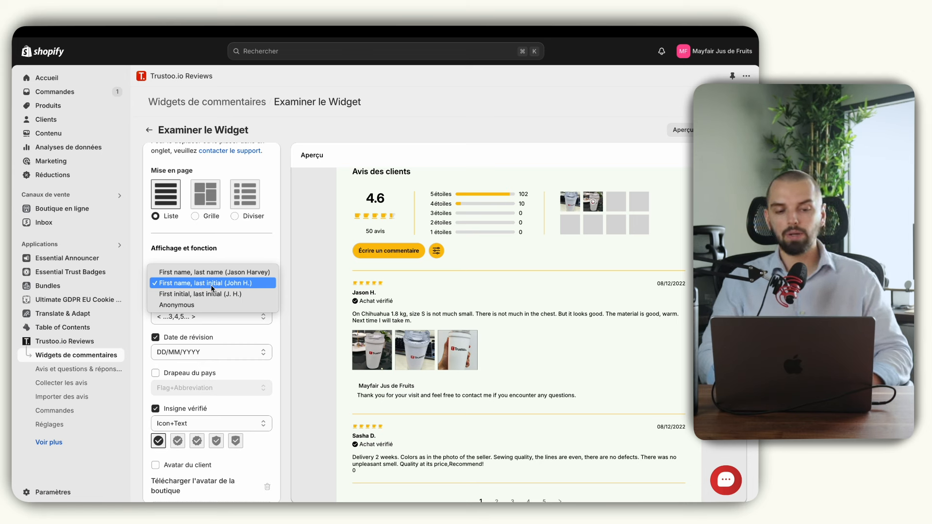
pyautogui.click(202, 285)
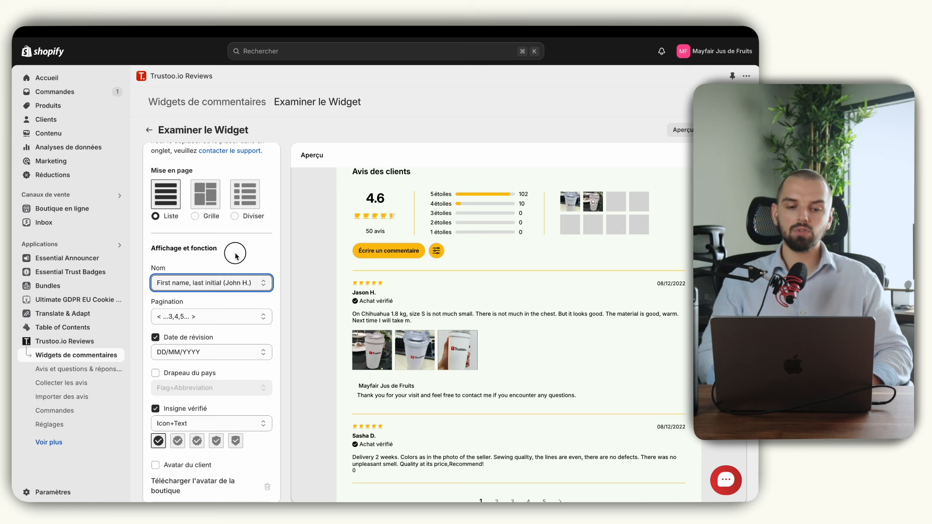
# - Look through the review date formats, keeping DD/MM/YYYY
pyautogui.scroll(-2, 266, 261)
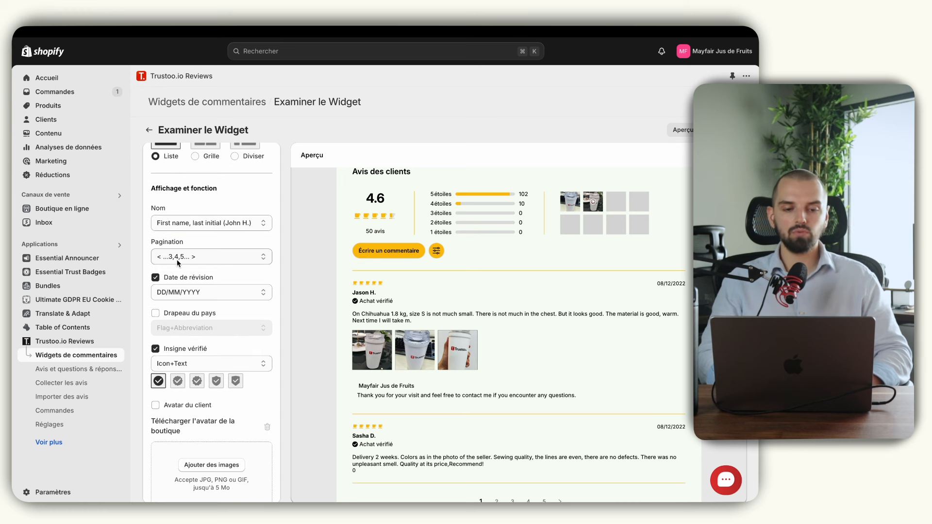
pyautogui.scroll(-1, 215, 271)
pyautogui.click(187, 270)
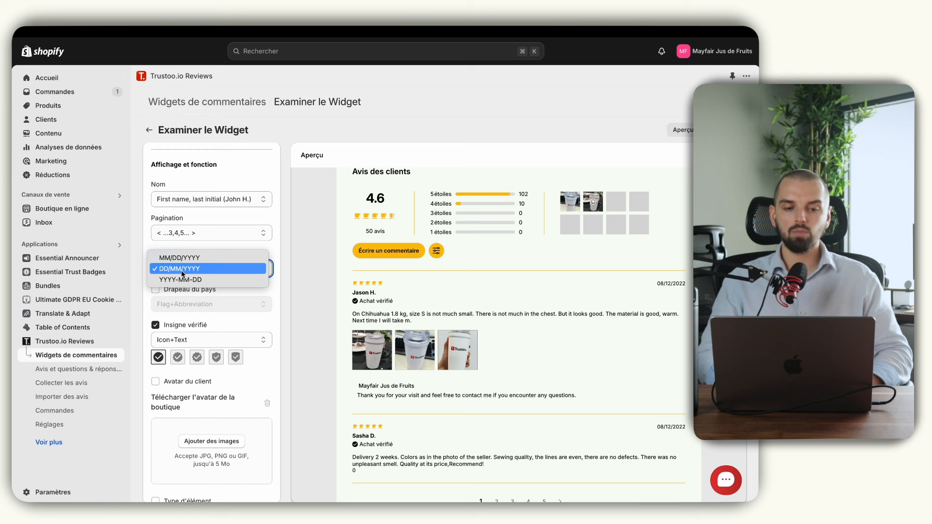
pyautogui.click(211, 269)
pyautogui.click(212, 271)
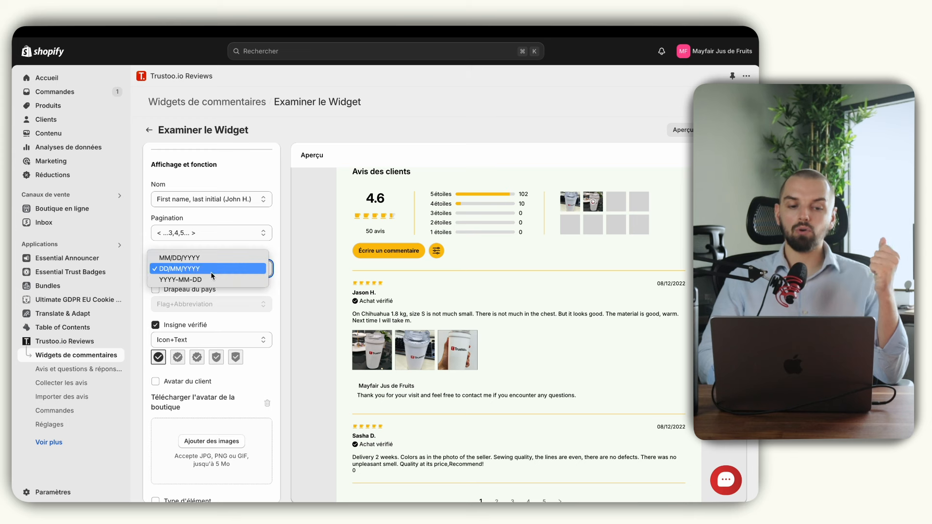
pyautogui.click(191, 268)
pyautogui.scroll(-1, 205, 303)
pyautogui.scroll(-1, 205, 305)
pyautogui.click(262, 267)
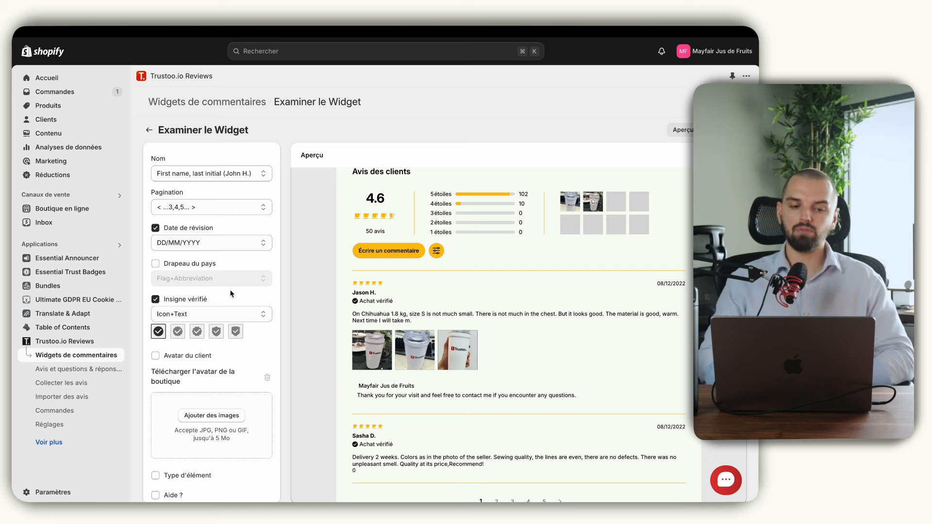
# - Try the first shield icon for the verified badge and choose the second shield icon
pyautogui.scroll(-2, 204, 277)
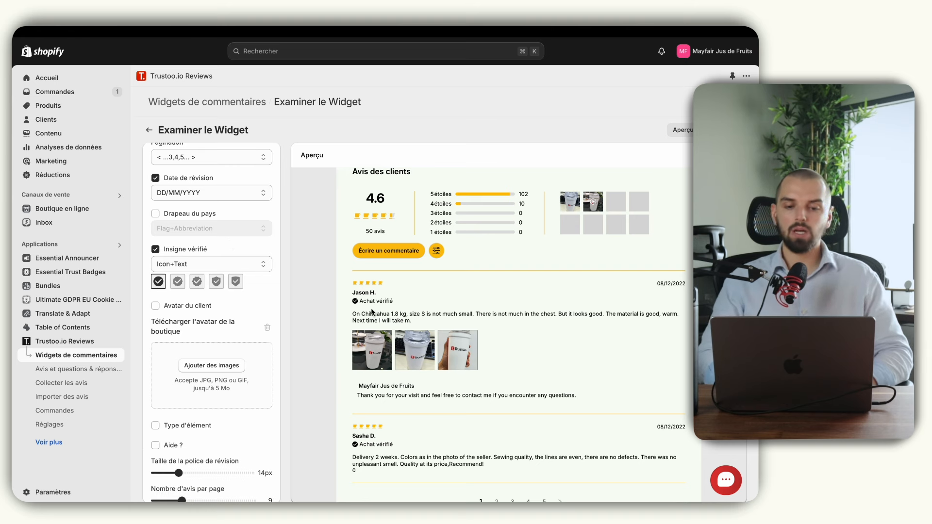
pyautogui.moveTo(355, 300); pyautogui.dragTo(394, 303)
pyautogui.click(394, 303)
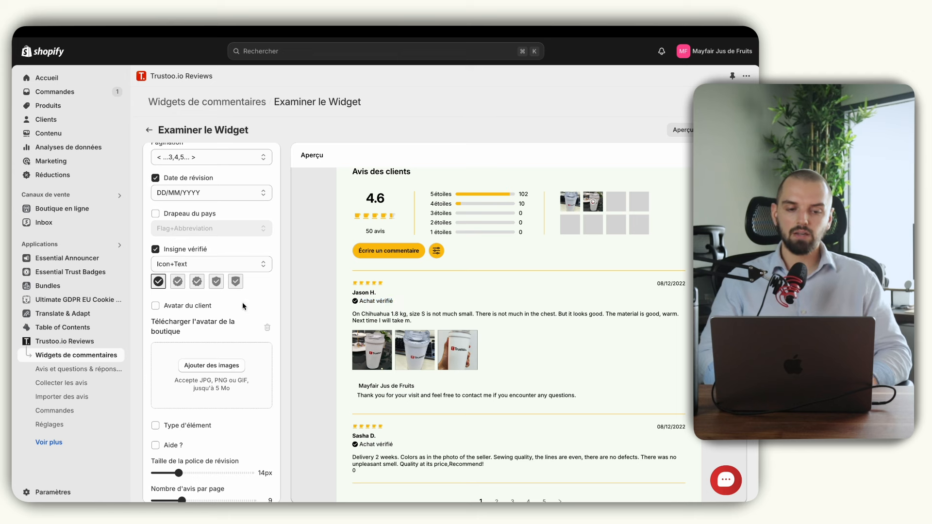
pyautogui.click(217, 282)
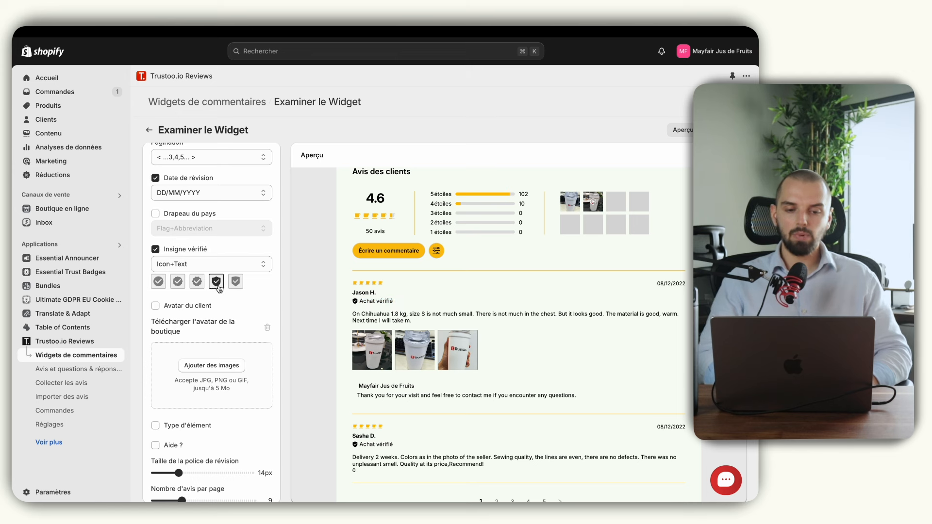
pyautogui.click(236, 281)
# - Try showing the customer avatar on the reviews and turn it off again
pyautogui.scroll(-1, 219, 289)
pyautogui.scroll(-3, 220, 291)
pyautogui.click(190, 230)
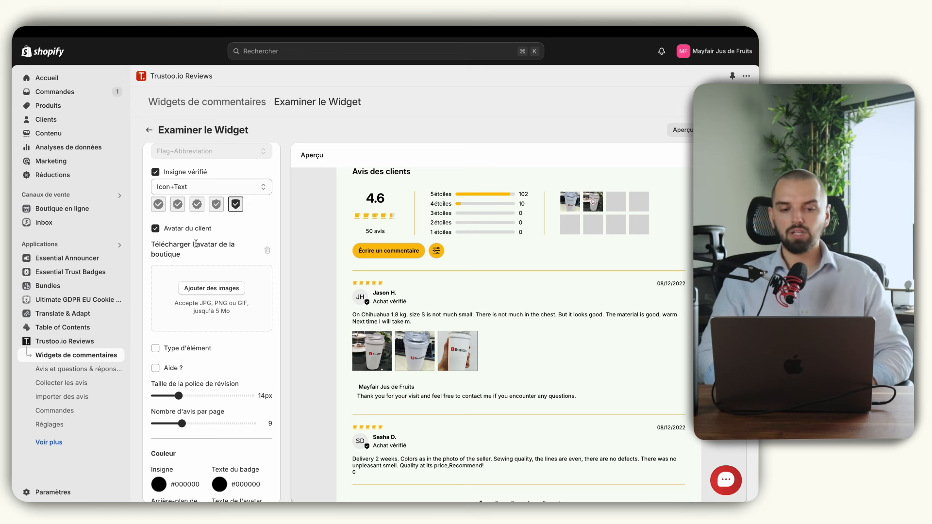
pyautogui.click(190, 231)
# - Enable the item type (Type d'élément) and the helpfulness vote (Aide ?) on the reviews
pyautogui.scroll(-3, 203, 254)
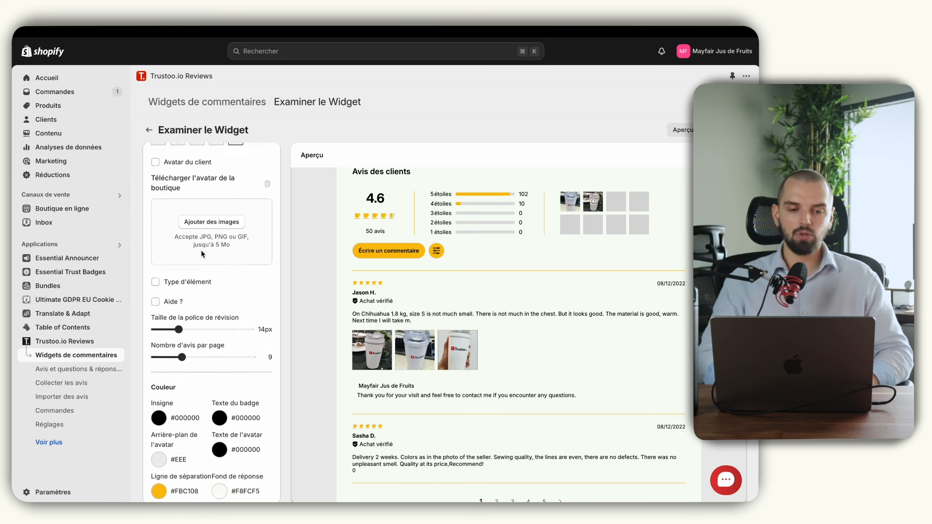
pyautogui.scroll(-1, 203, 254)
pyautogui.click(190, 252)
pyautogui.doubleClick(189, 252)
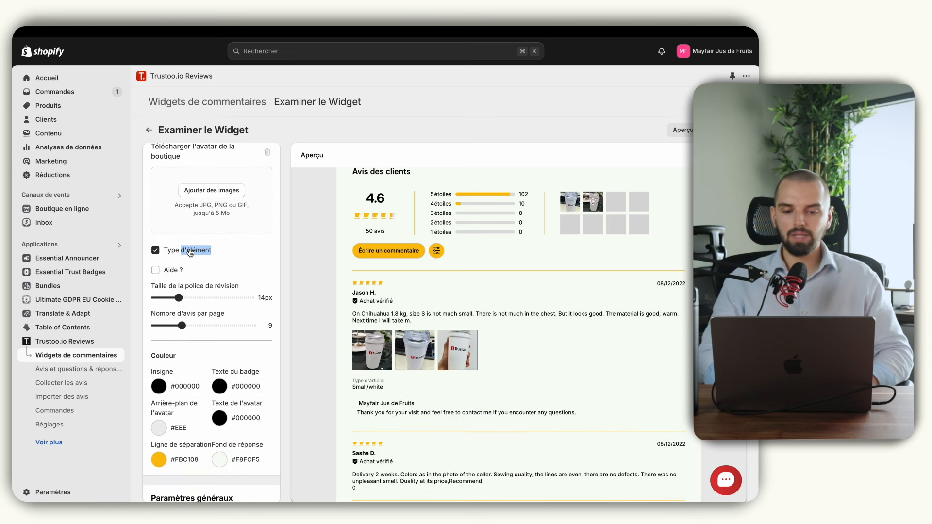
pyautogui.click(354, 386)
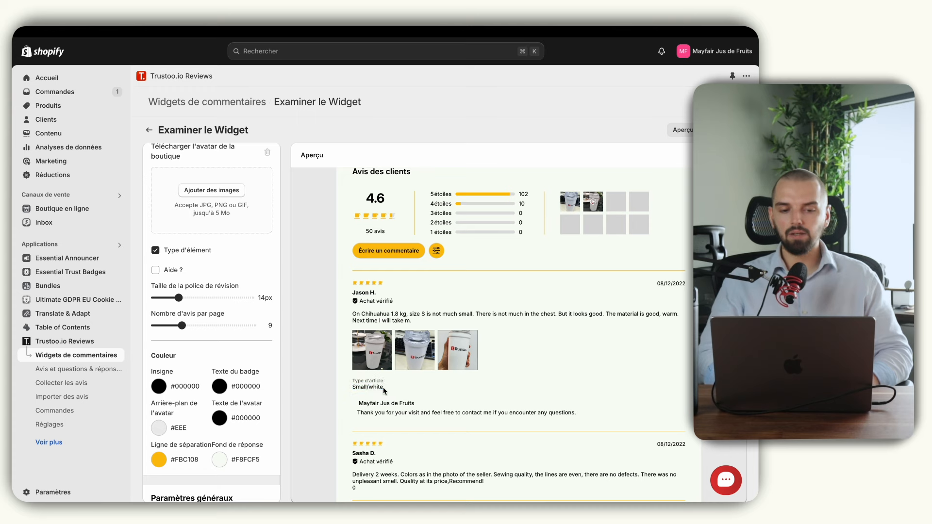
pyautogui.click(172, 272)
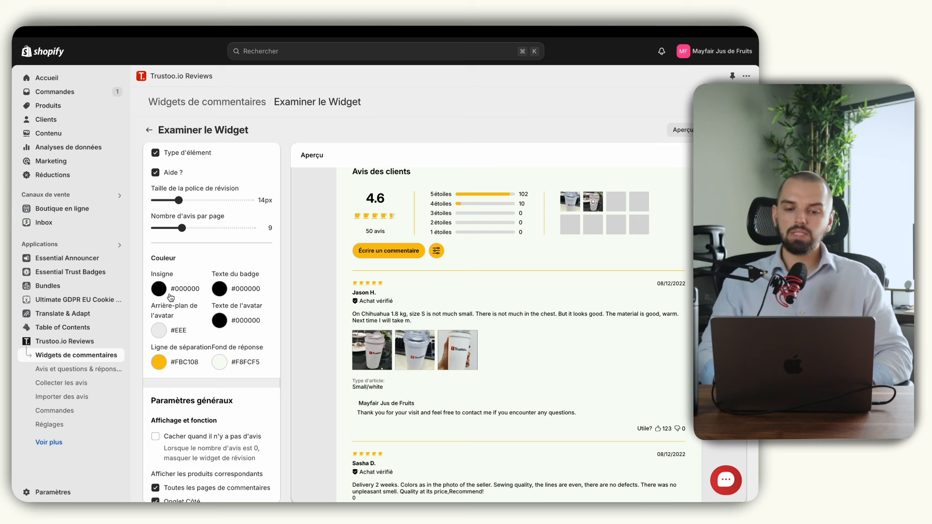
# - Try #EA5B5B for the verified badge colour, and replace it with #FBC108 copied from the star colour
pyautogui.click(159, 288)
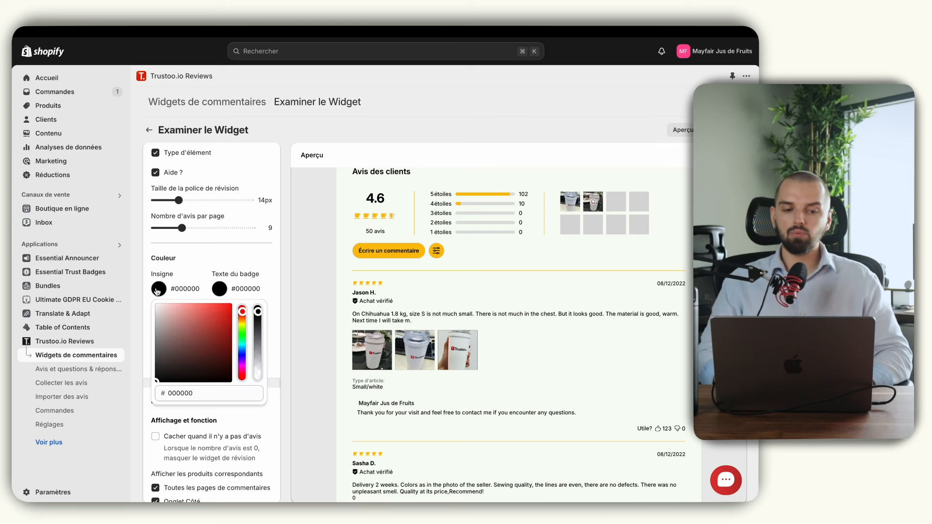
pyautogui.click(203, 310)
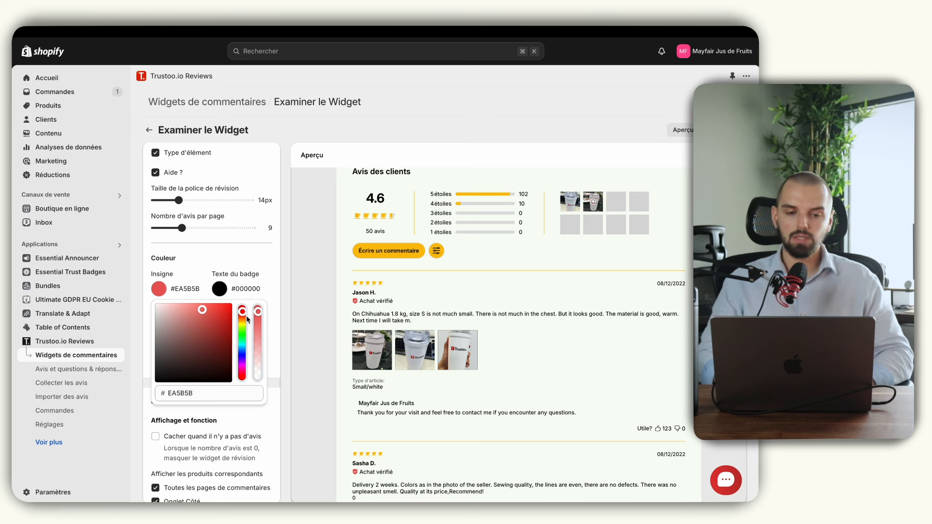
pyautogui.scroll(5, 194, 253)
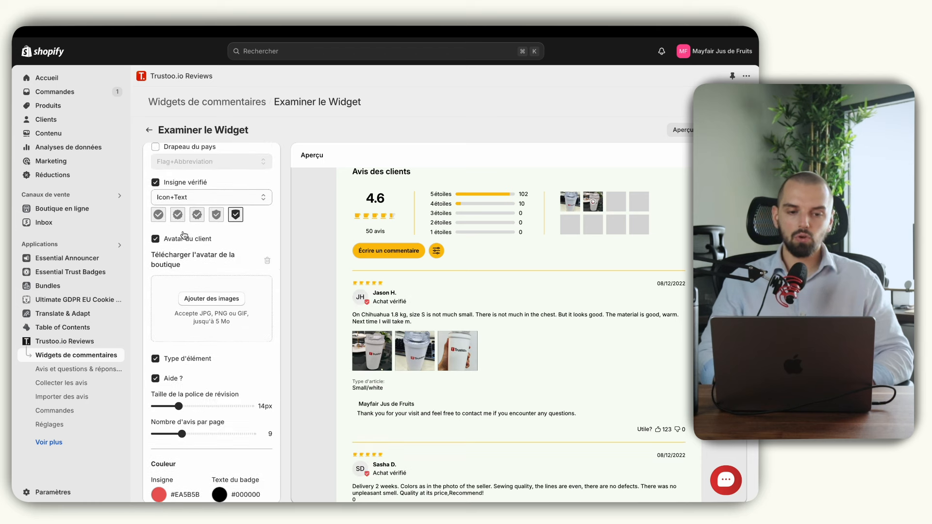
pyautogui.scroll(10, 184, 235)
pyautogui.click(159, 309)
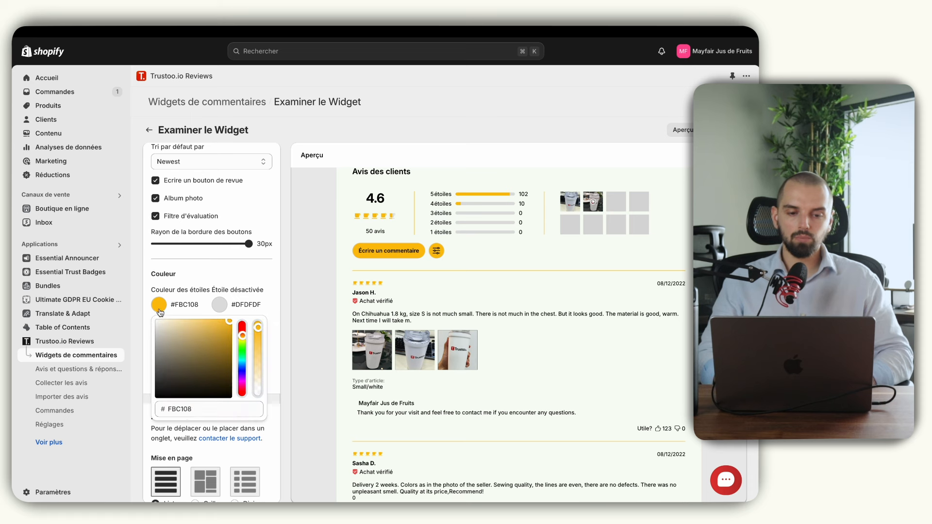
pyautogui.doubleClick(180, 408)
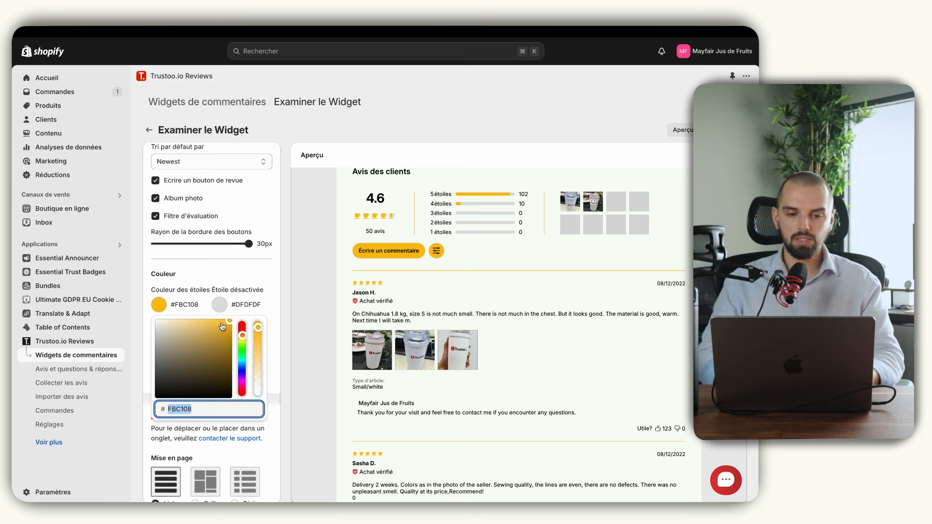
pyautogui.click(210, 266)
pyautogui.scroll(-10, 211, 269)
pyautogui.click(157, 319)
pyautogui.click(255, 288)
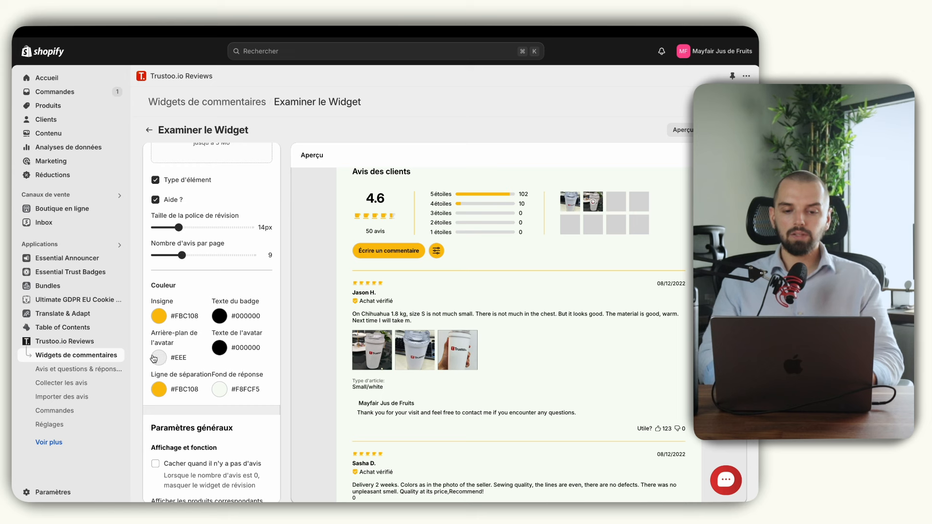
# - Set the separator line colour of the review area to black, #000000
pyautogui.scroll(-1, 180, 358)
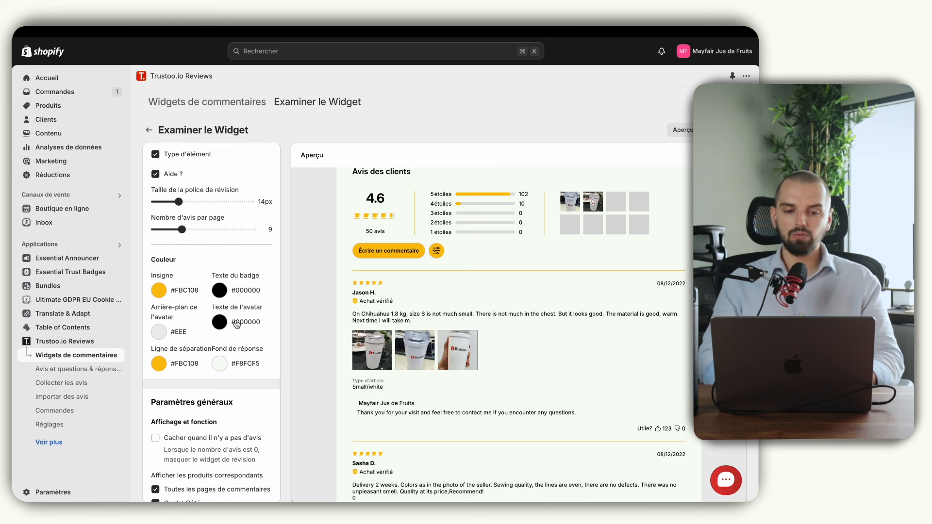
pyautogui.scroll(-2, 232, 325)
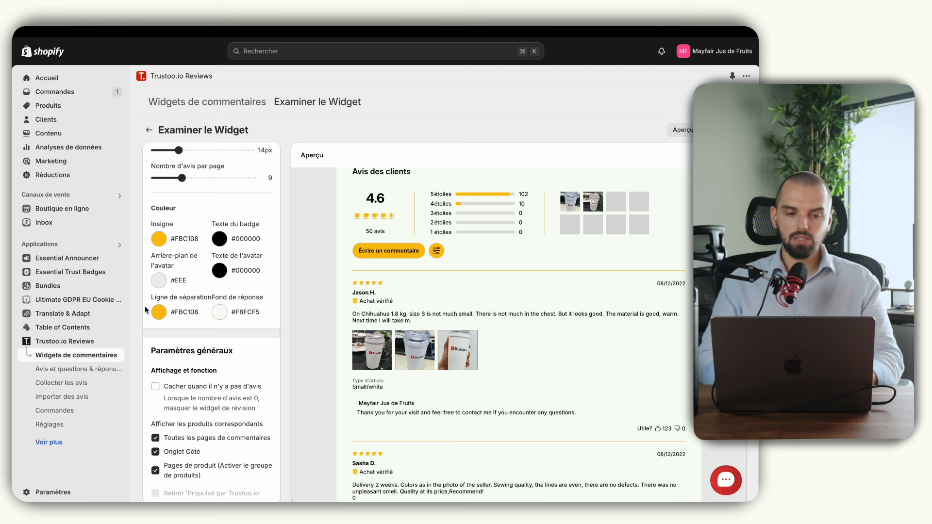
pyautogui.click(160, 318)
pyautogui.moveTo(169, 394); pyautogui.dragTo(149, 413)
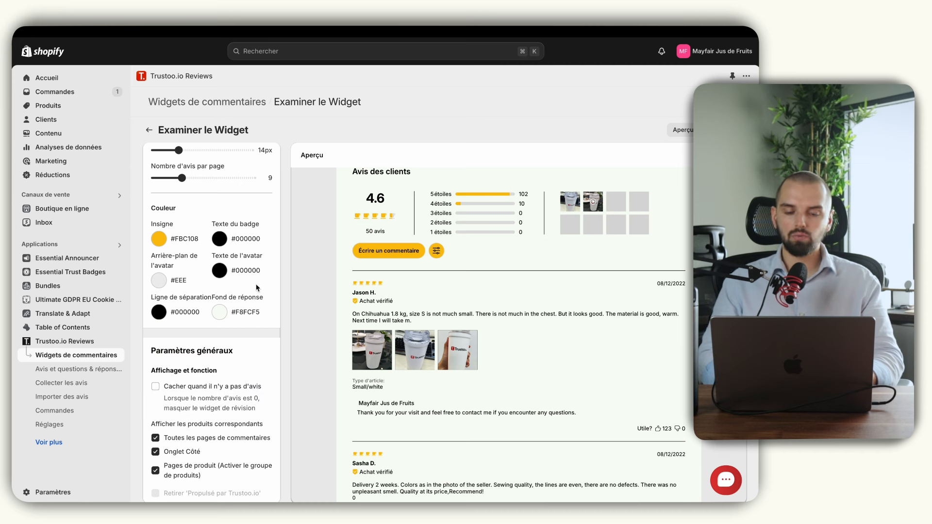
# - Open the review app's plan page (Forfait) and look at the Basic plan's discount for new users
pyautogui.scroll(-3, 215, 276)
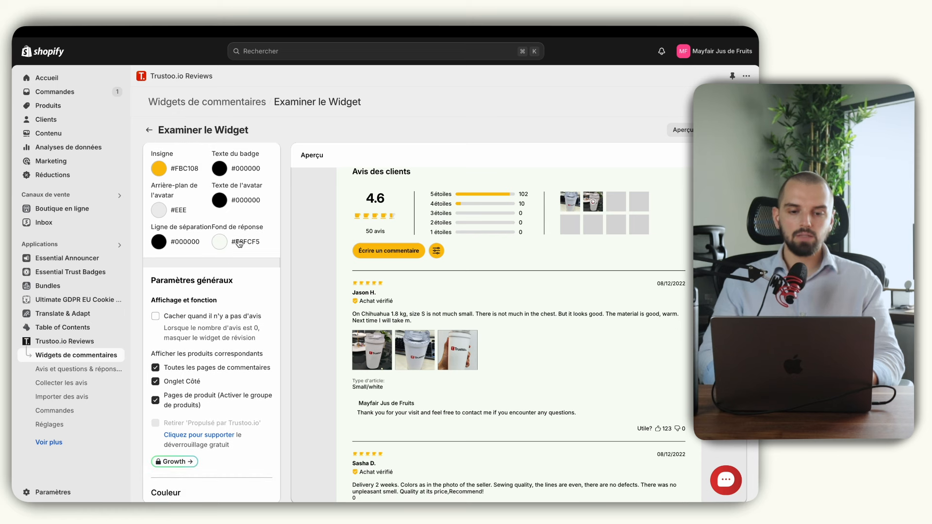
pyautogui.scroll(-2, 415, 309)
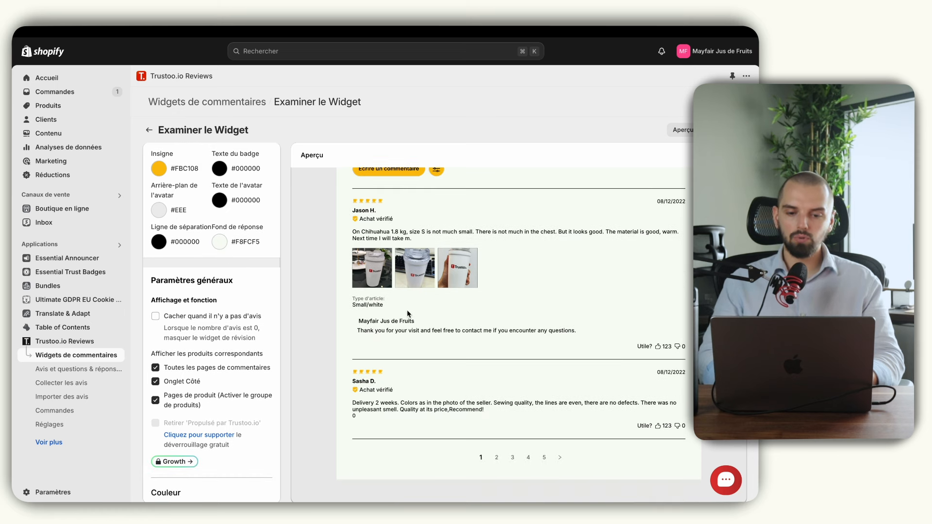
pyautogui.scroll(-4, 223, 275)
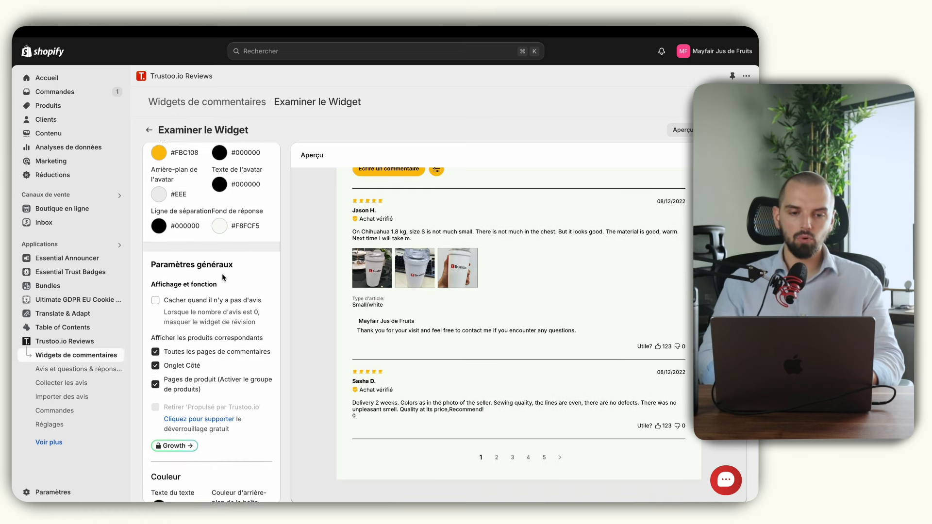
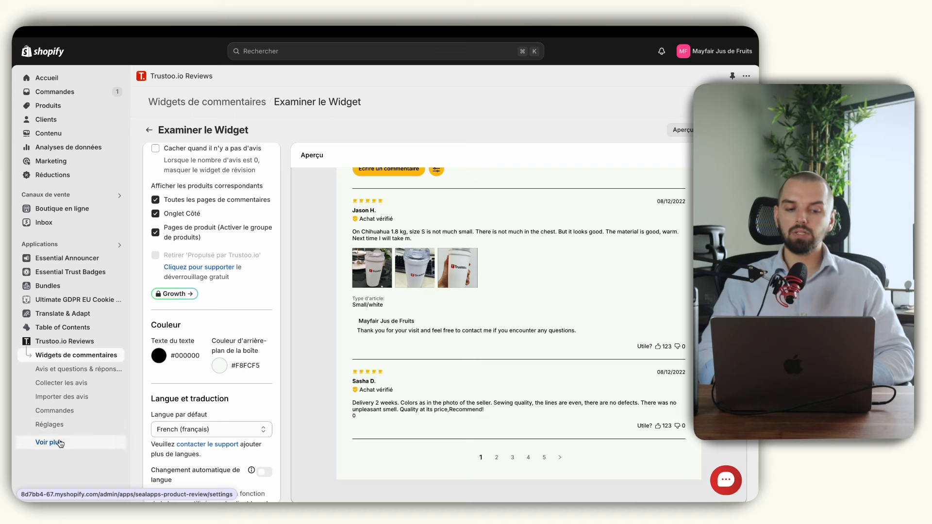
pyautogui.click(60, 443)
pyautogui.click(57, 439)
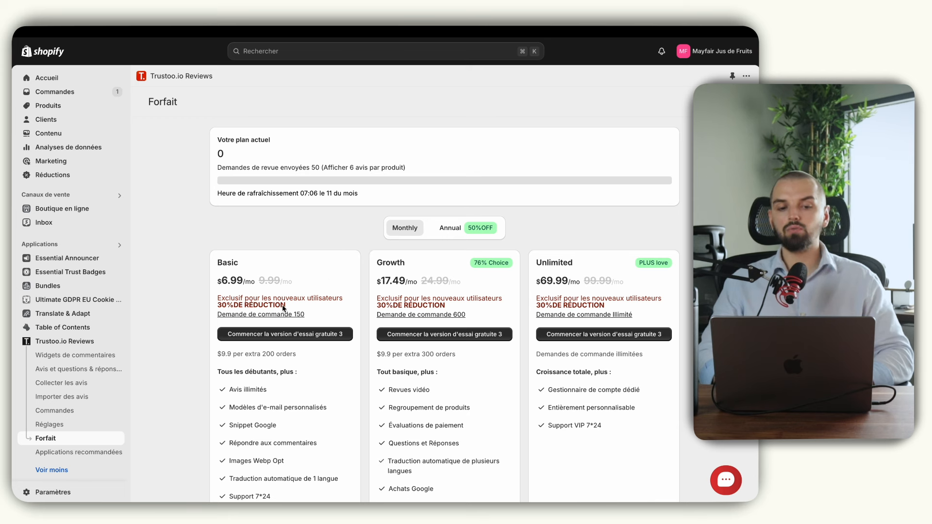
pyautogui.moveTo(218, 304); pyautogui.dragTo(292, 308)
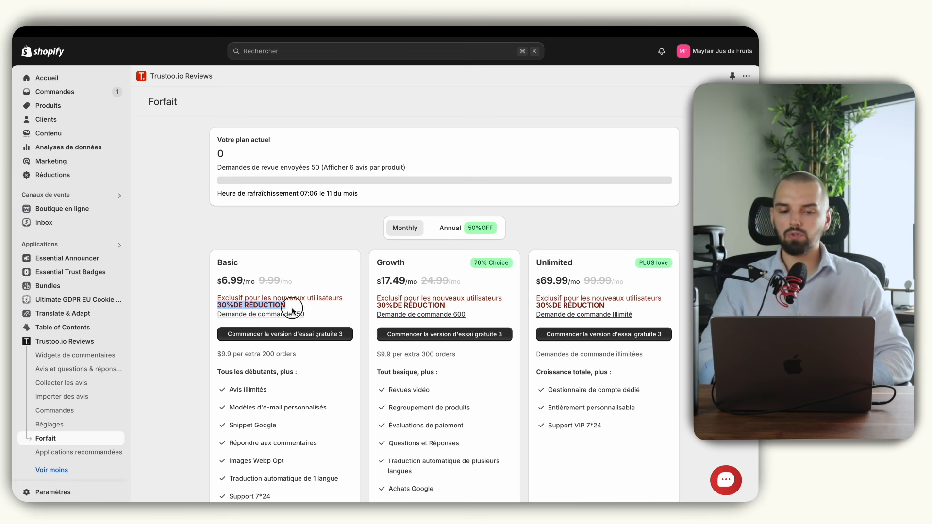
pyautogui.click(292, 308)
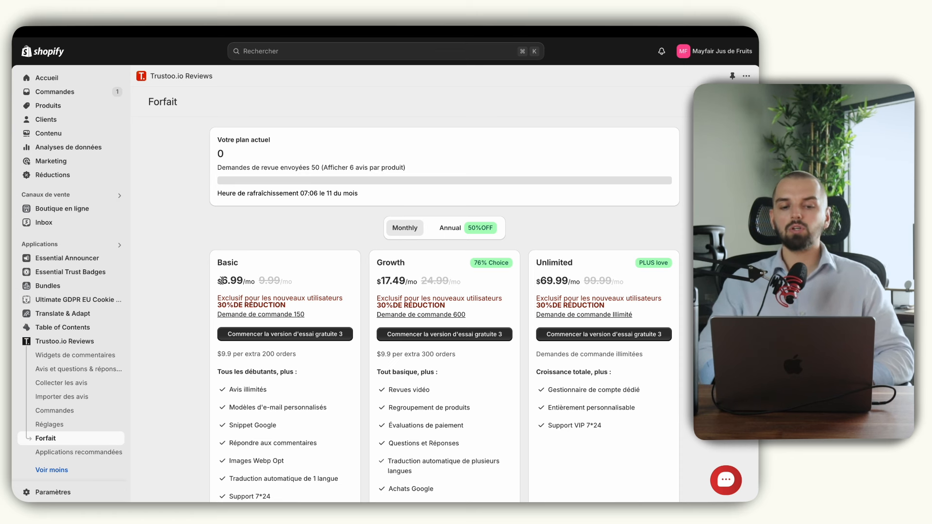
# - Show the plans with annual billing and check the Basic plan's yearly total and its extra-order fee
pyautogui.click(452, 232)
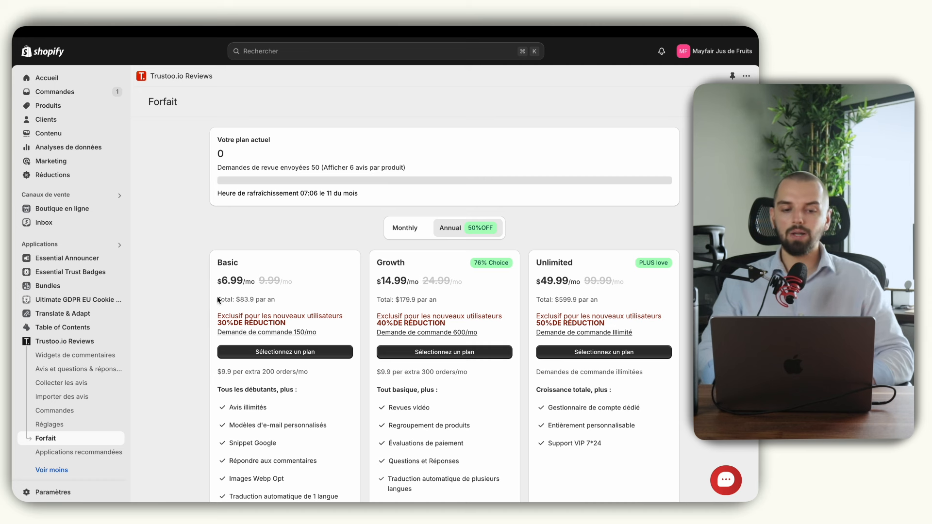
pyautogui.moveTo(236, 299); pyautogui.dragTo(262, 300)
pyautogui.click(261, 301)
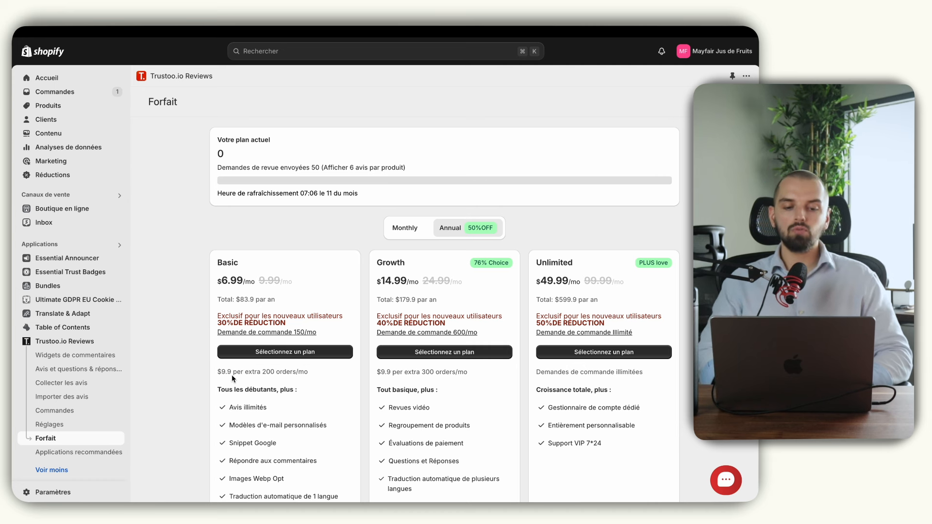
pyautogui.moveTo(235, 373); pyautogui.dragTo(294, 373)
pyautogui.click(254, 388)
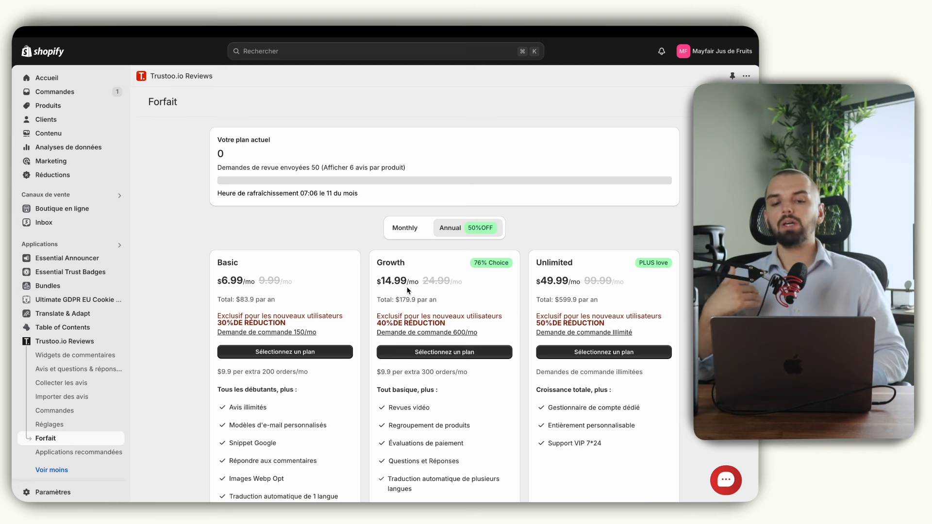
# - Compare the features and integrations of the Basic, Growth and Unlimited plans down to the end of the comparison table
pyautogui.scroll(-3, 408, 291)
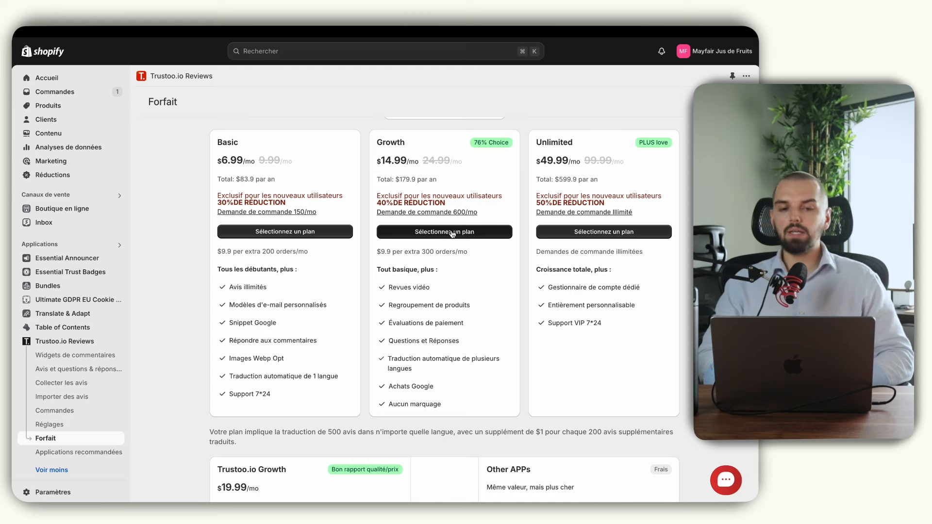
pyautogui.scroll(3, 397, 350)
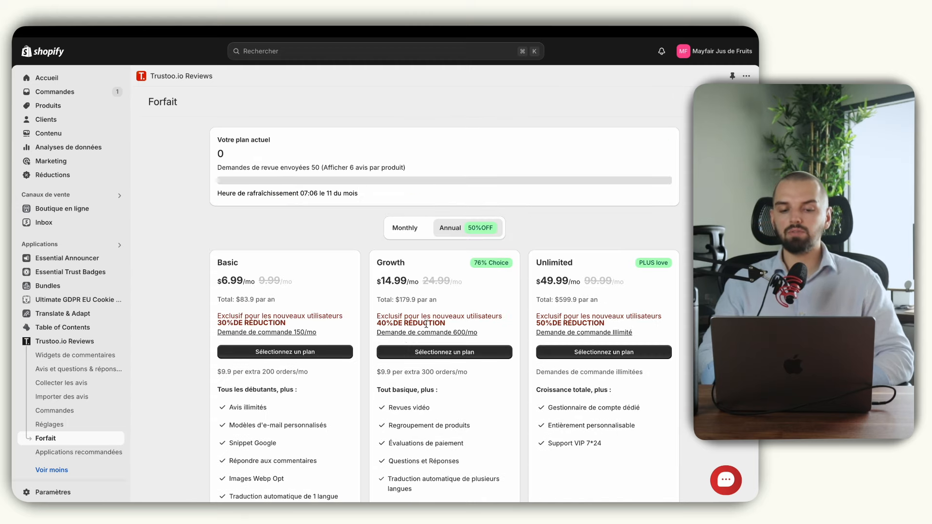
pyautogui.scroll(-15, 426, 324)
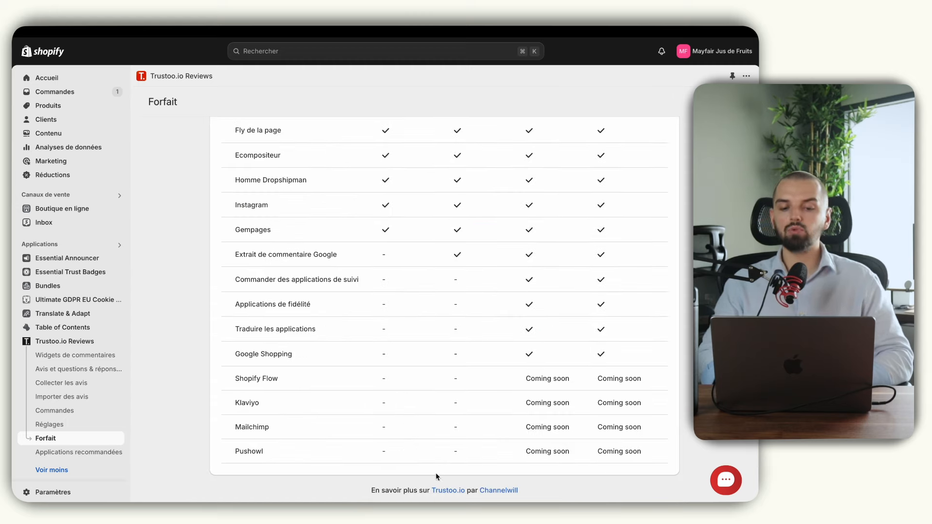
pyautogui.scroll(15, 458, 399)
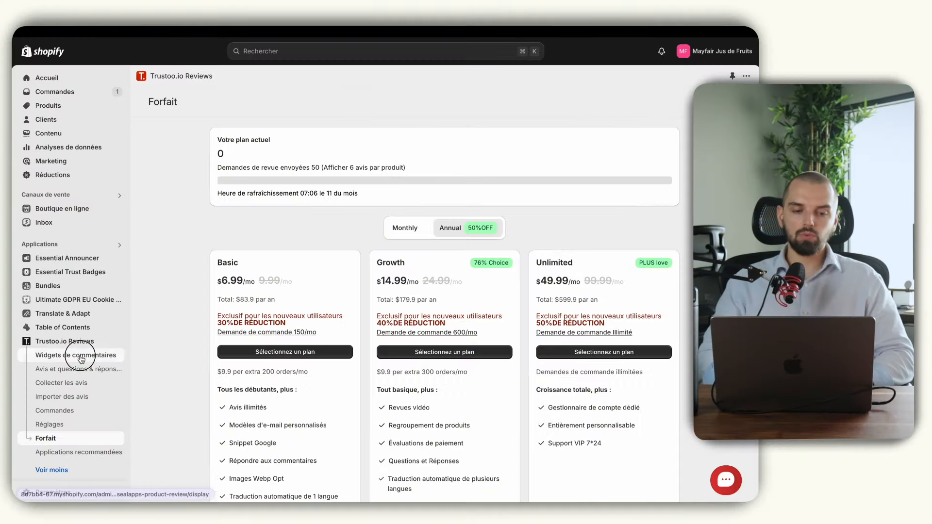
# - Reopen the review widget's settings (Examiner le Widget) and read through the language and automatic translation options
pyautogui.click(80, 355)
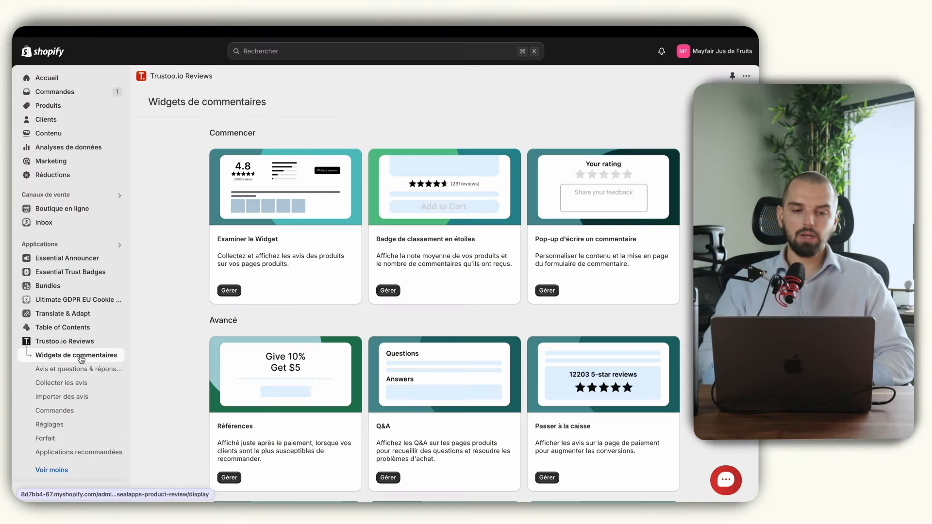
pyautogui.click(229, 290)
pyautogui.scroll(-5, 238, 333)
pyautogui.scroll(-10, 237, 333)
pyautogui.scroll(5, 237, 334)
pyautogui.scroll(-3, 237, 334)
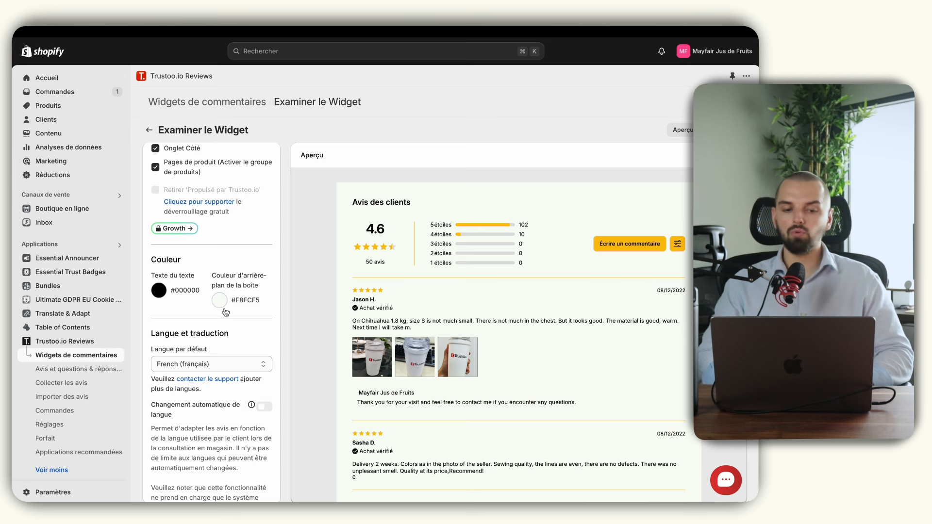
pyautogui.scroll(-3, 225, 311)
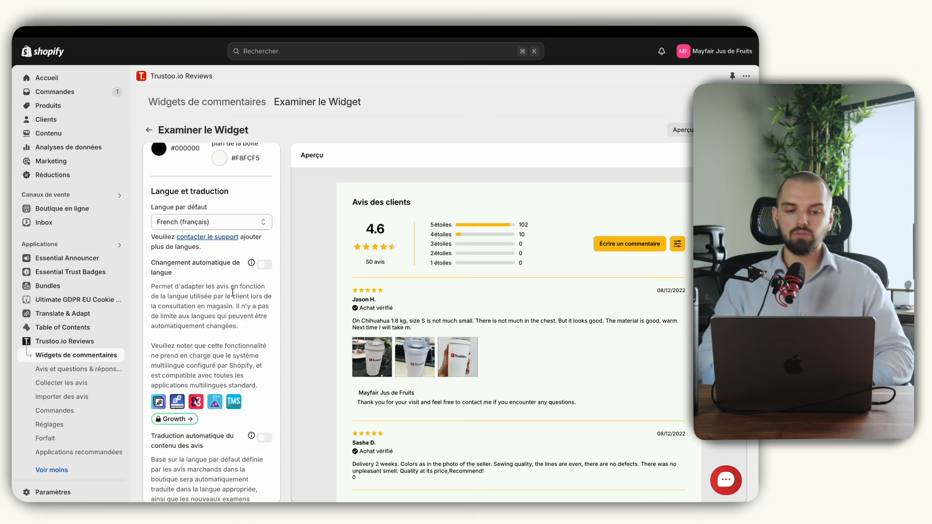
pyautogui.moveTo(253, 265)
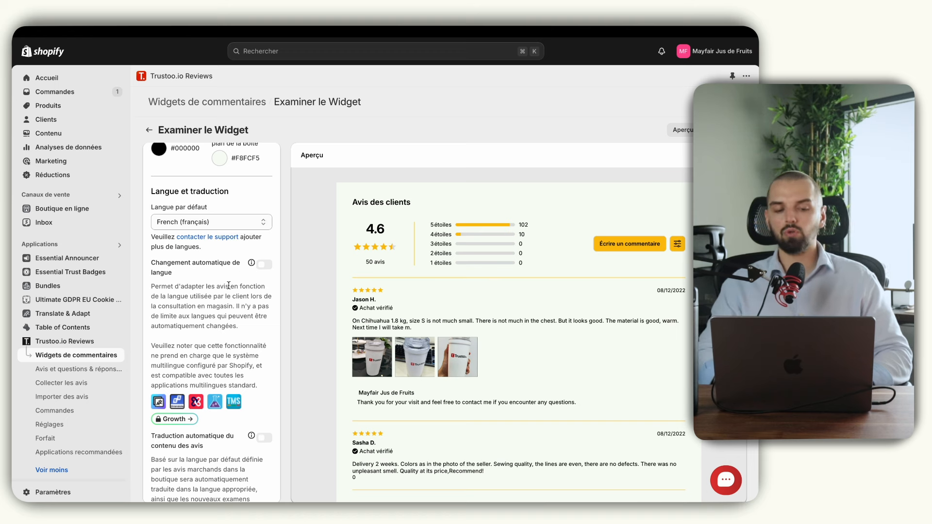
pyautogui.scroll(-3, 229, 286)
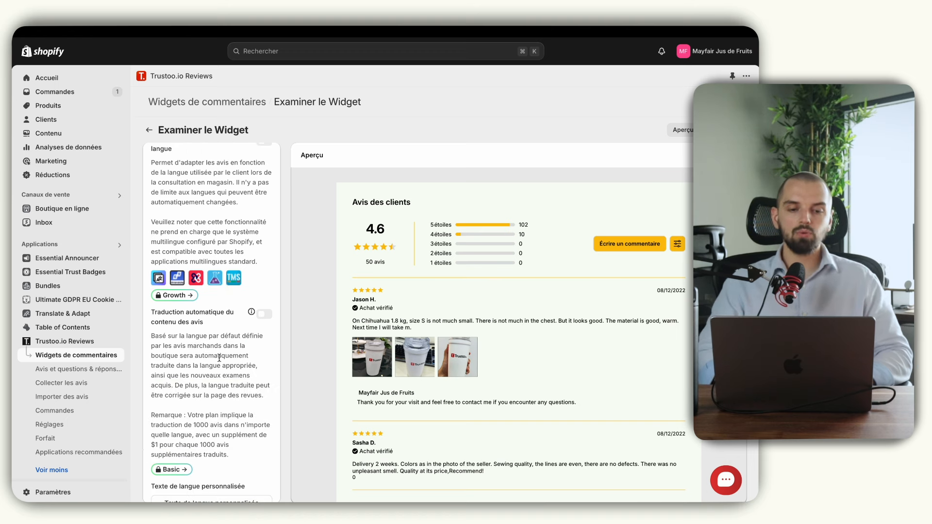
pyautogui.scroll(-1, 219, 357)
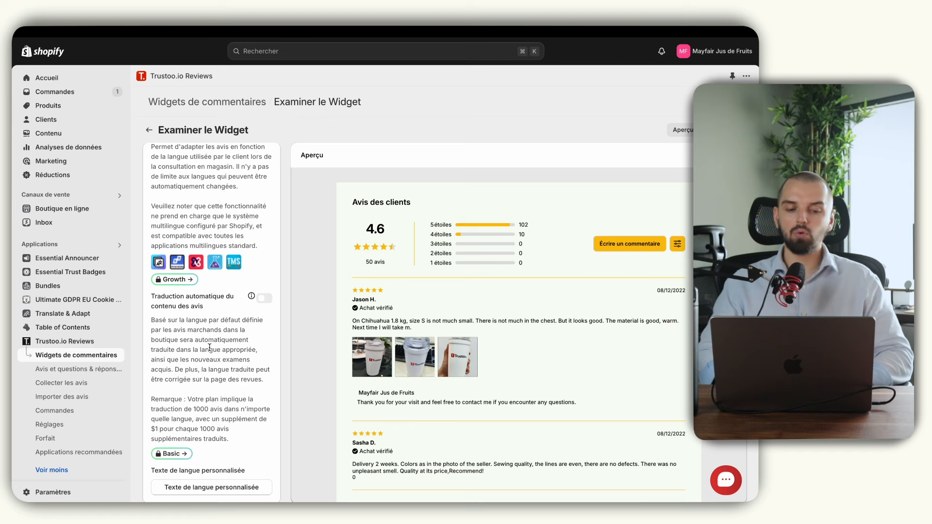
pyautogui.scroll(-1, 198, 391)
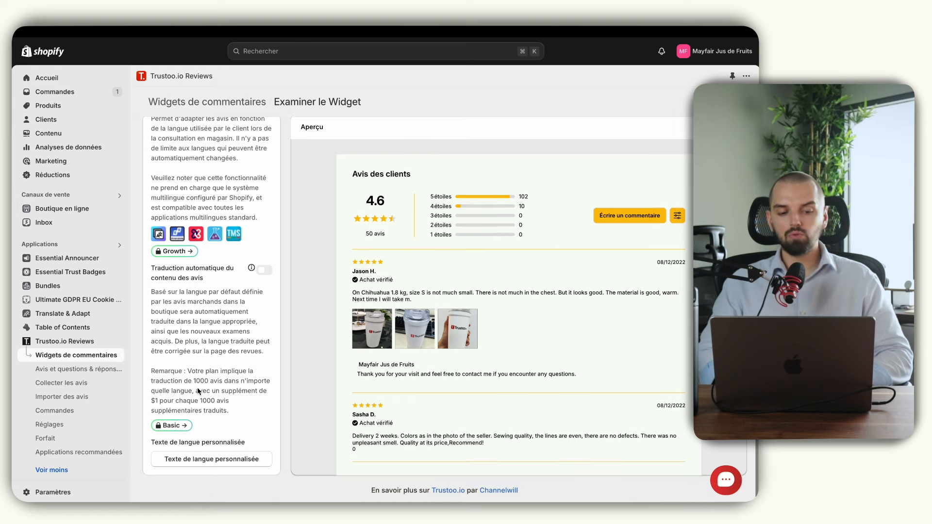
# - Open the custom language texts for French (français), look through the widget labels and save them
pyautogui.click(213, 459)
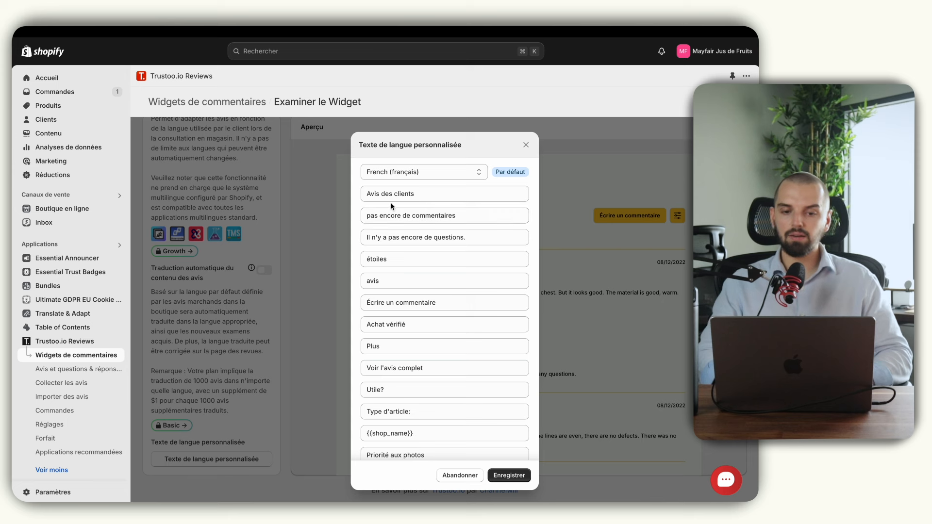
pyautogui.scroll(-3, 427, 271)
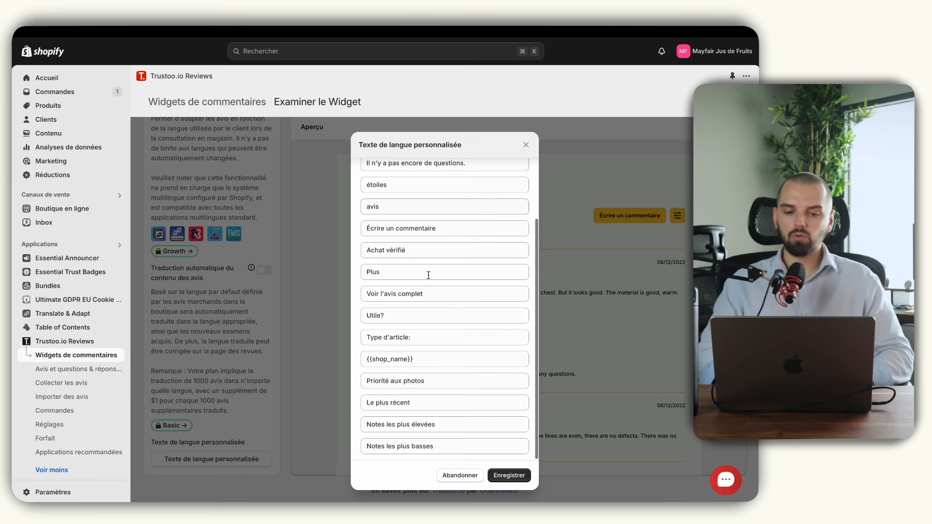
pyautogui.click(511, 475)
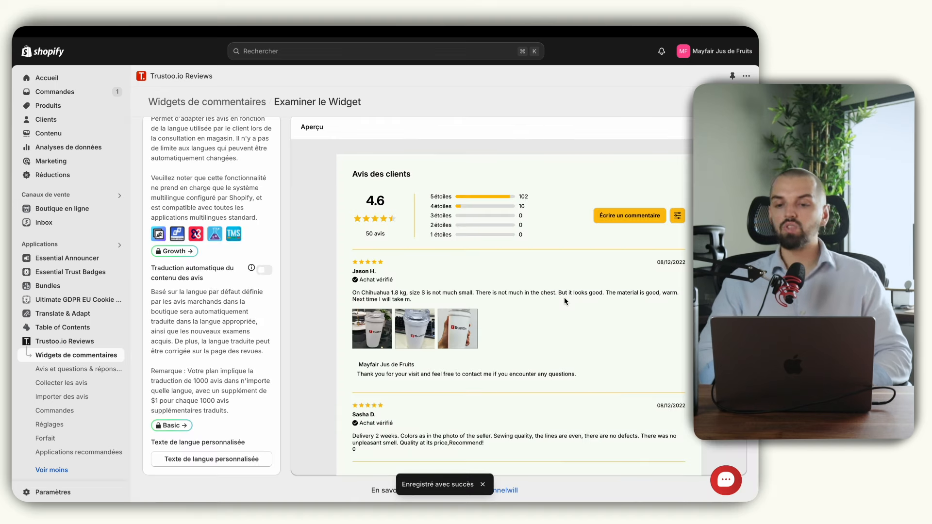
# - Preview the widget on the storefront's orange juice page, switched to France and Français, and inspect the customer reviews section without the preview bar
pyautogui.scroll(1, 564, 297)
pyautogui.click(684, 131)
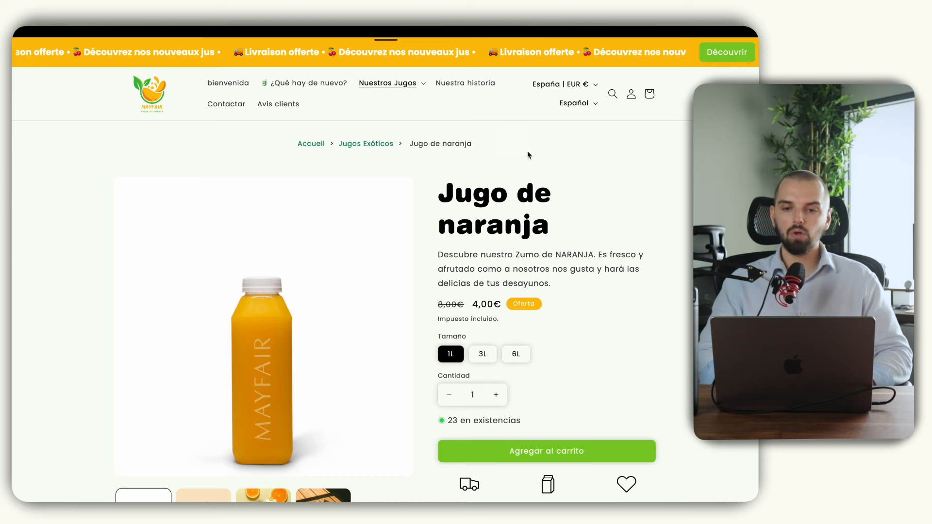
pyautogui.click(564, 84)
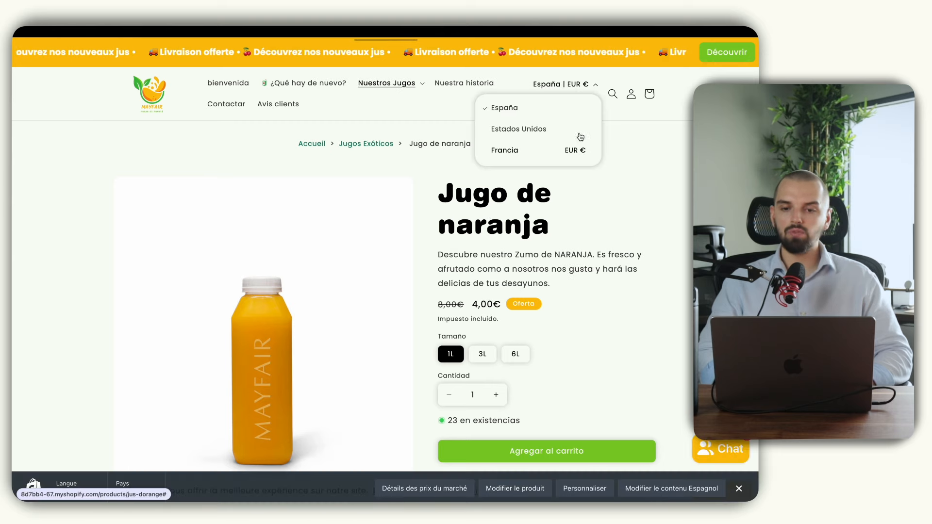
pyautogui.click(575, 150)
pyautogui.click(588, 114)
pyautogui.click(573, 125)
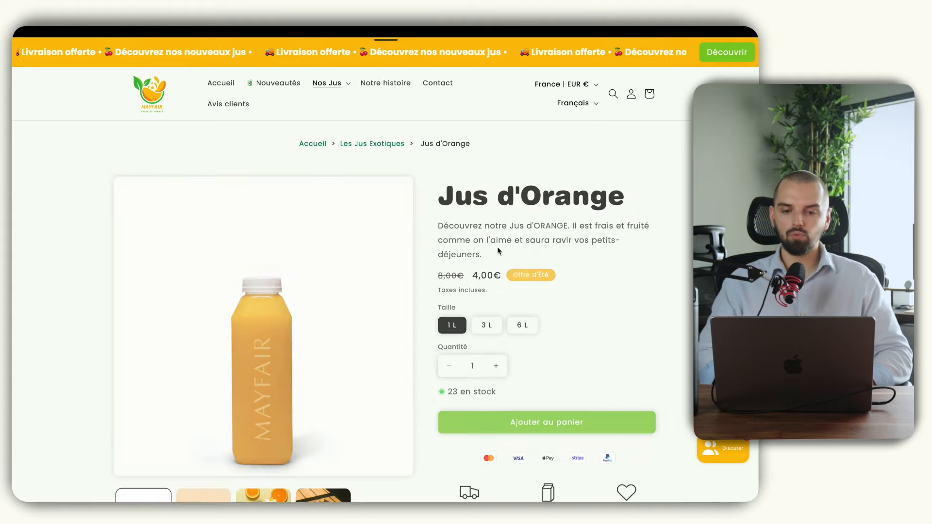
pyautogui.scroll(-15, 497, 249)
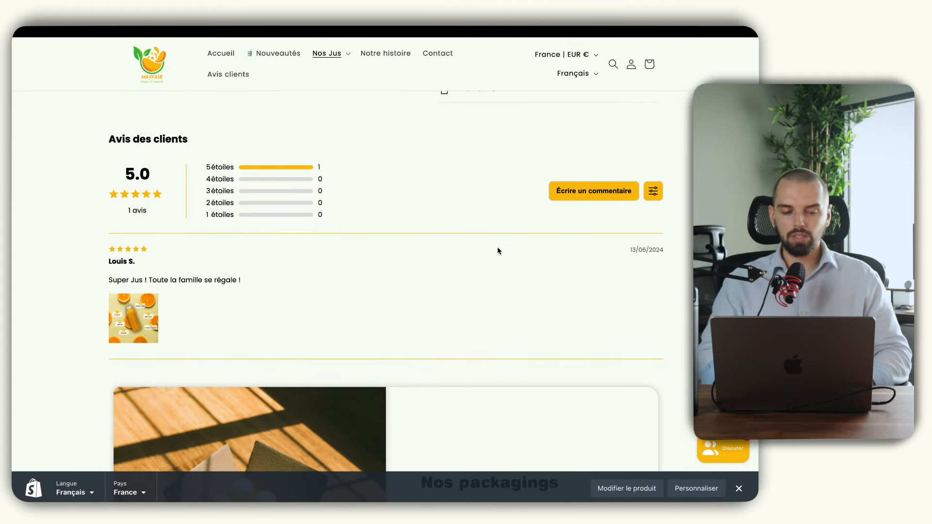
pyautogui.click(737, 488)
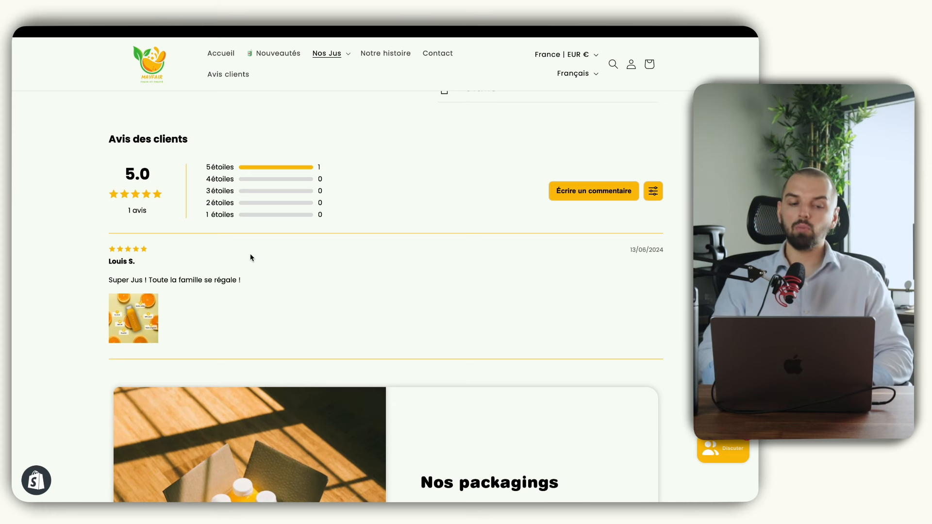
# - Open the current Sense theme for customisation and load the product page template showing Jus d'Orange
pyautogui.moveTo(14, 344)
pyautogui.click(70, 311)
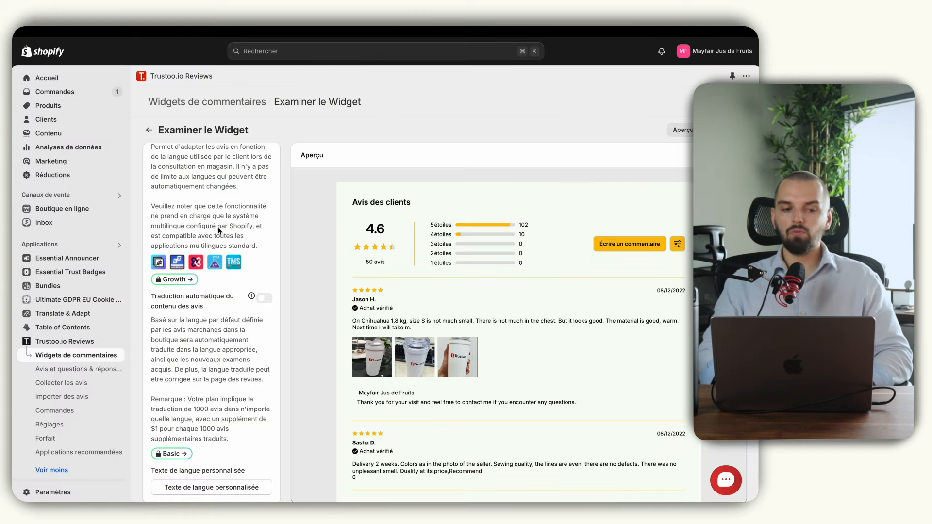
pyautogui.click(65, 210)
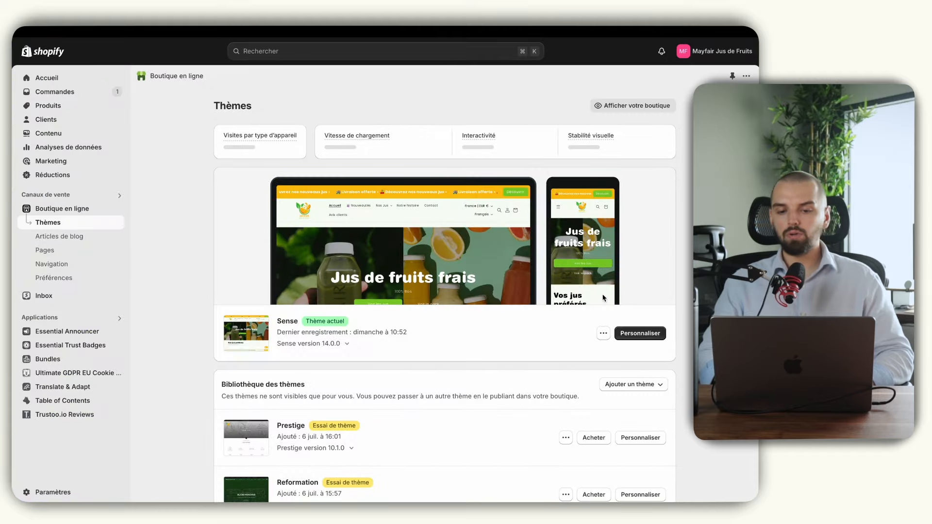
pyautogui.click(633, 334)
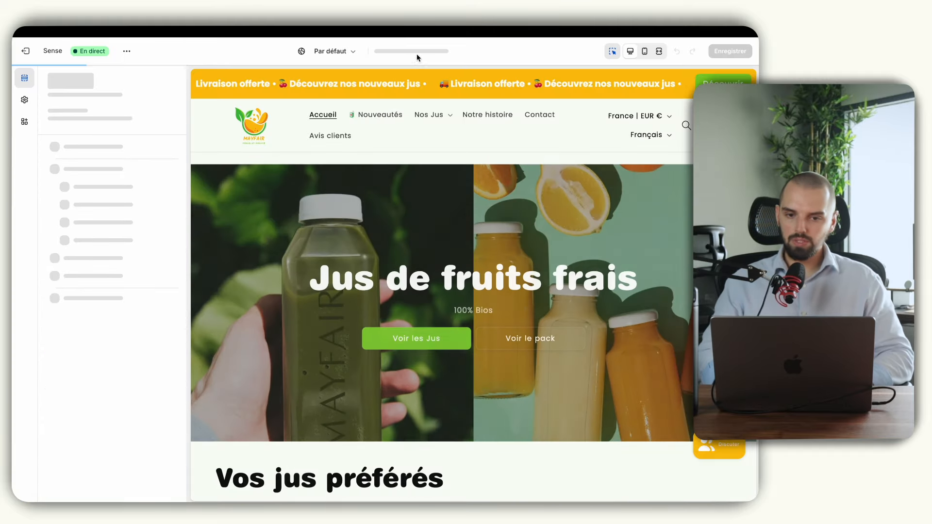
pyautogui.click(418, 53)
pyautogui.click(368, 108)
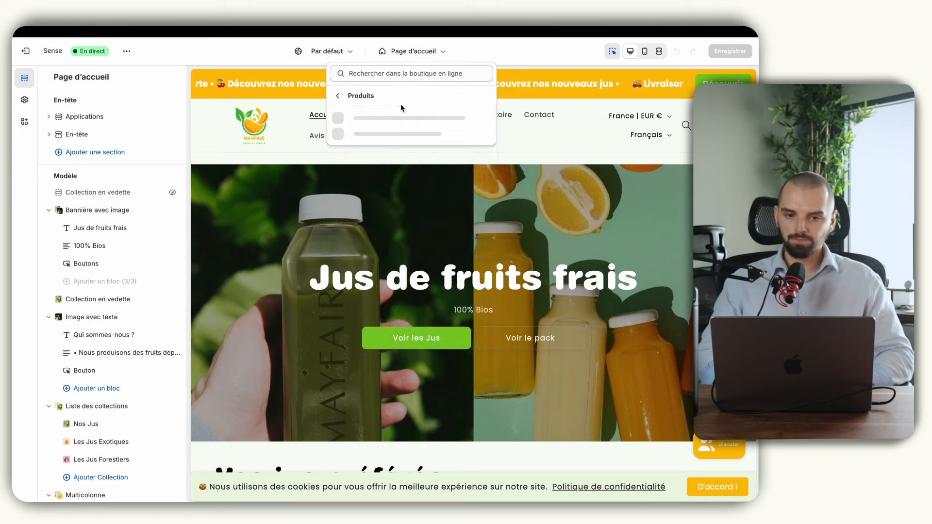
pyautogui.click(386, 125)
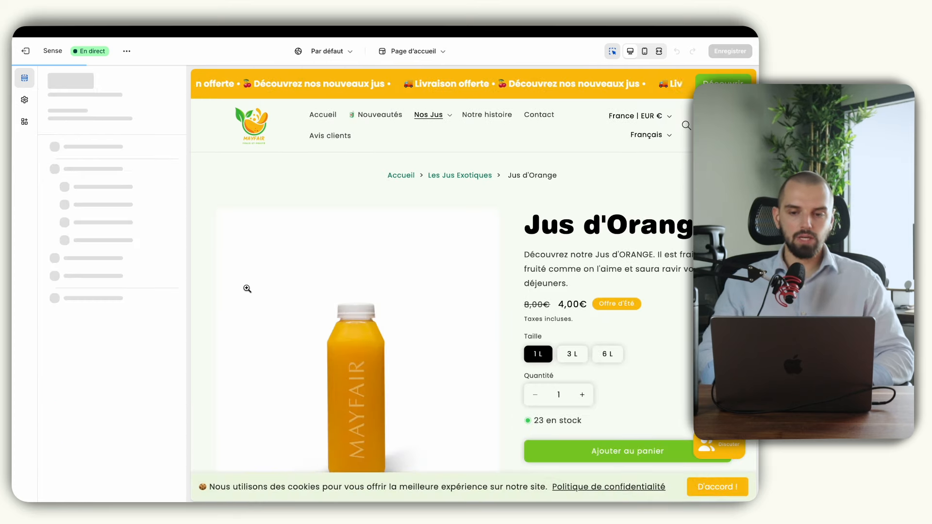
# - Add the Trustoo.io Reviews Review widget as a new section at the end of the product template, after Collection en vedette
pyautogui.scroll(-10, 245, 289)
pyautogui.scroll(-5, 246, 287)
pyautogui.scroll(10, 246, 287)
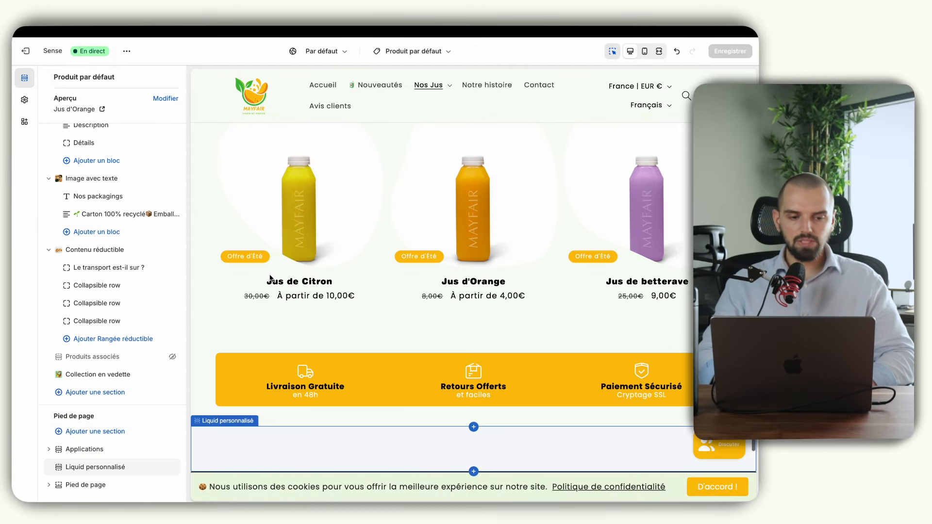
pyautogui.click(95, 393)
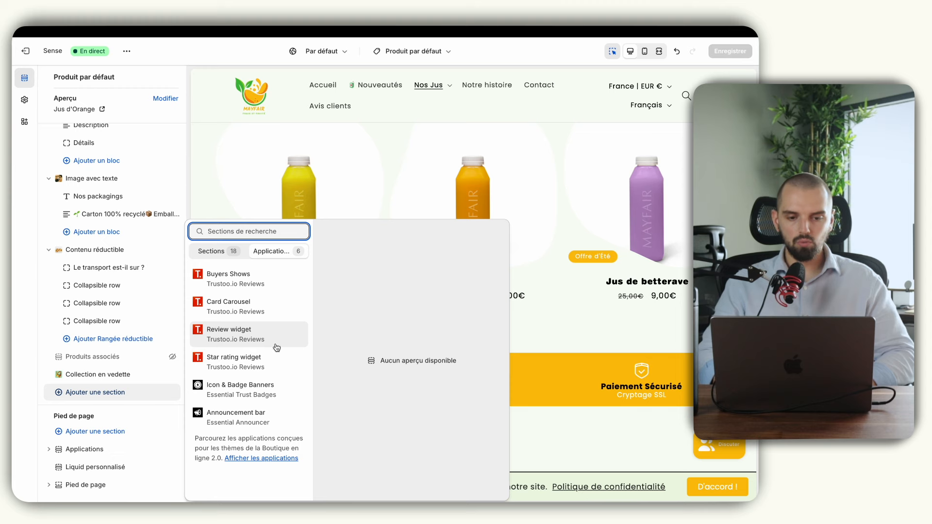
pyautogui.click(252, 334)
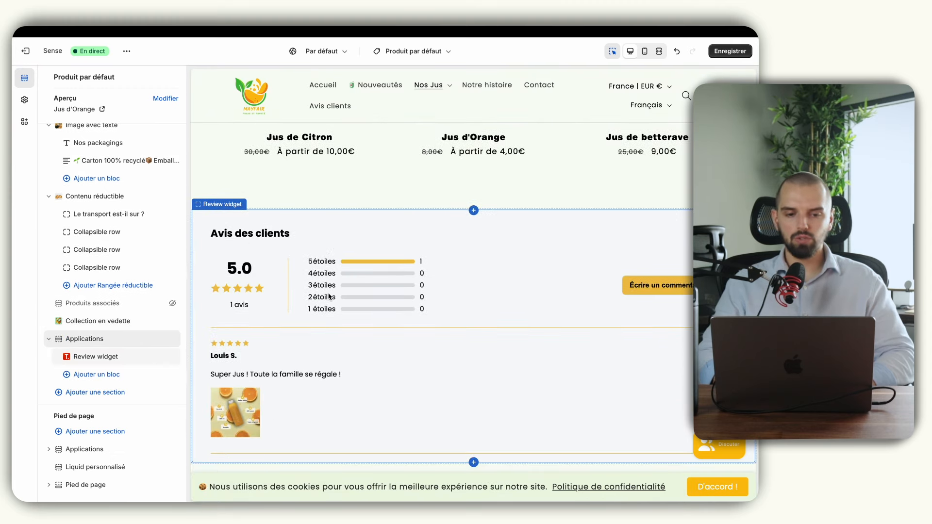
# - Move the Applications section with the Review widget between the Image avec texte and Contenu réductible sections
pyautogui.moveTo(142, 344); pyautogui.dragTo(144, 312)
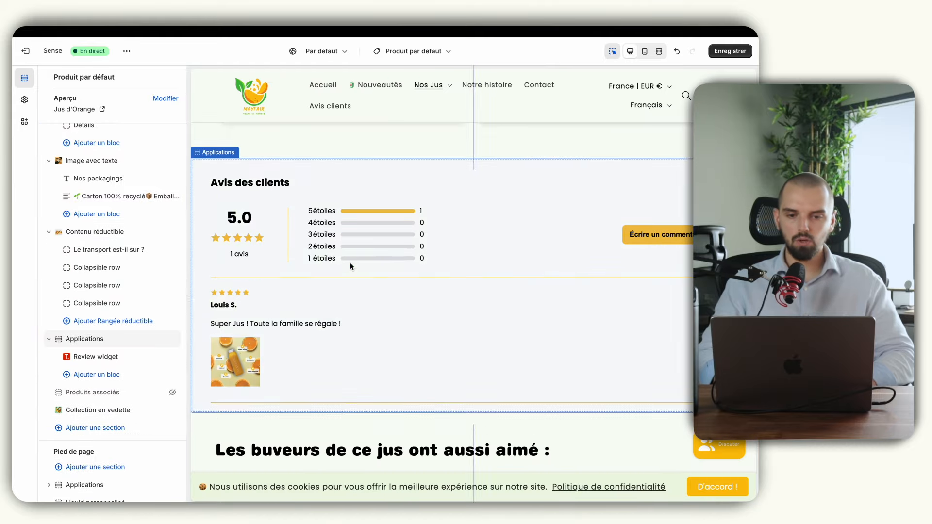
pyautogui.scroll(5, 350, 266)
pyautogui.scroll(-4, 411, 276)
pyautogui.moveTo(147, 339); pyautogui.dragTo(142, 233)
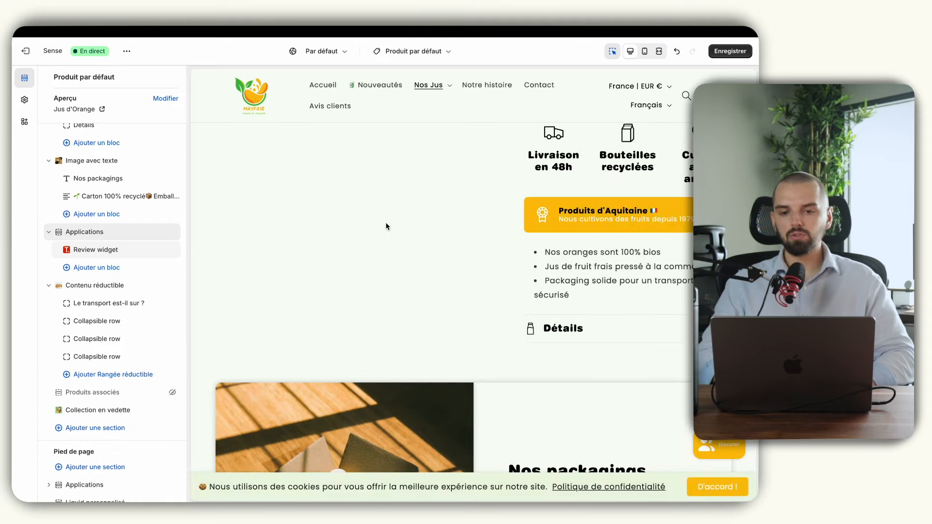
pyautogui.scroll(-2, 396, 371)
pyautogui.scroll(2, 396, 372)
# - Check the settings of the Review widget block and its Applications section, and save the product template
pyautogui.click(113, 250)
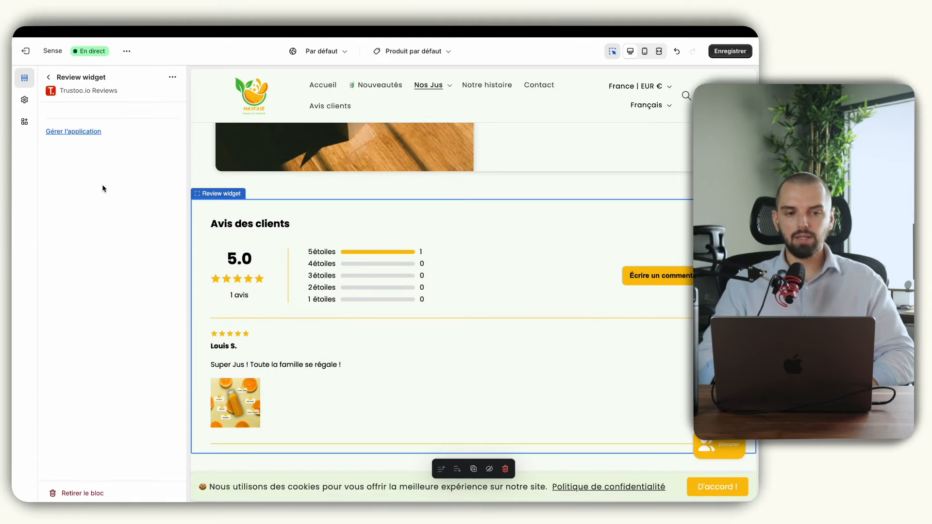
pyautogui.click(48, 79)
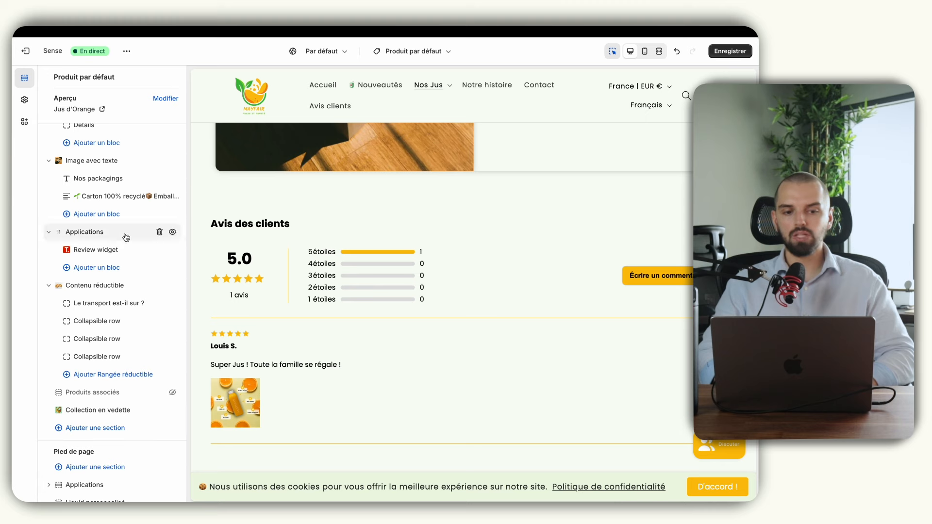
pyautogui.click(125, 236)
pyautogui.click(727, 51)
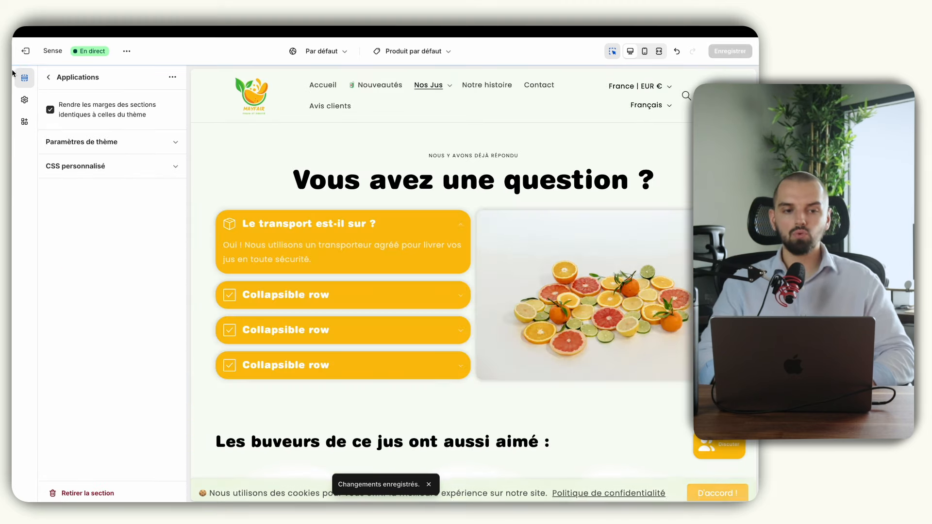
# - Leave the theme editor and open the star rating badge (Badge de classement en étoiles) settings in Trustoo.io Reviews
pyautogui.click(25, 51)
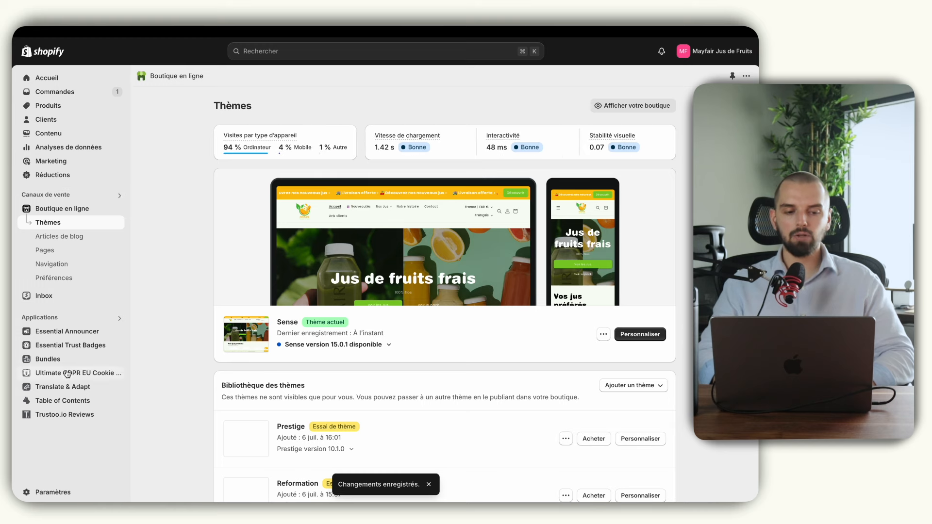
pyautogui.click(61, 414)
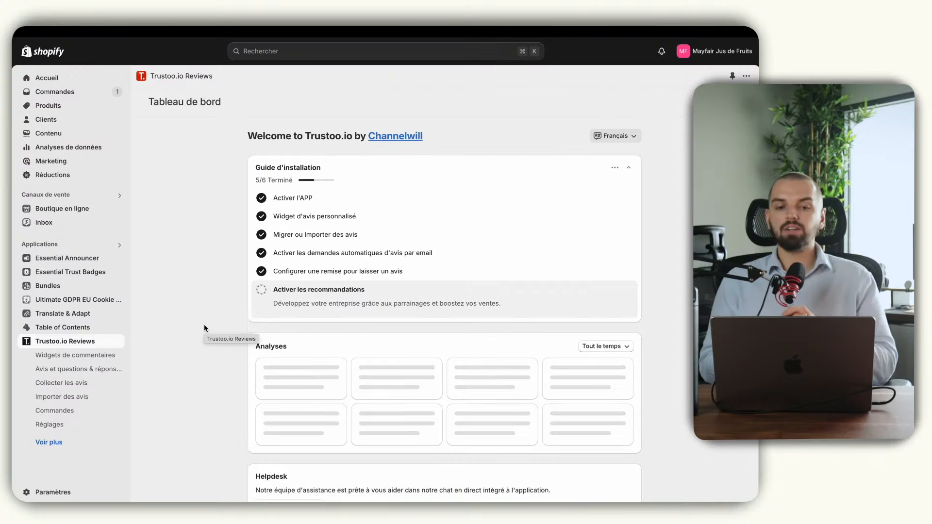
pyautogui.scroll(-1, 204, 328)
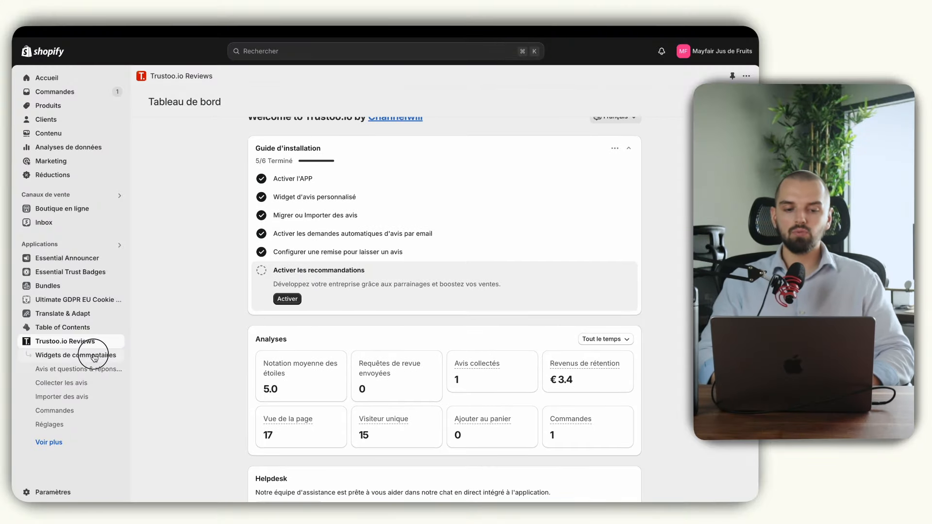
pyautogui.click(76, 355)
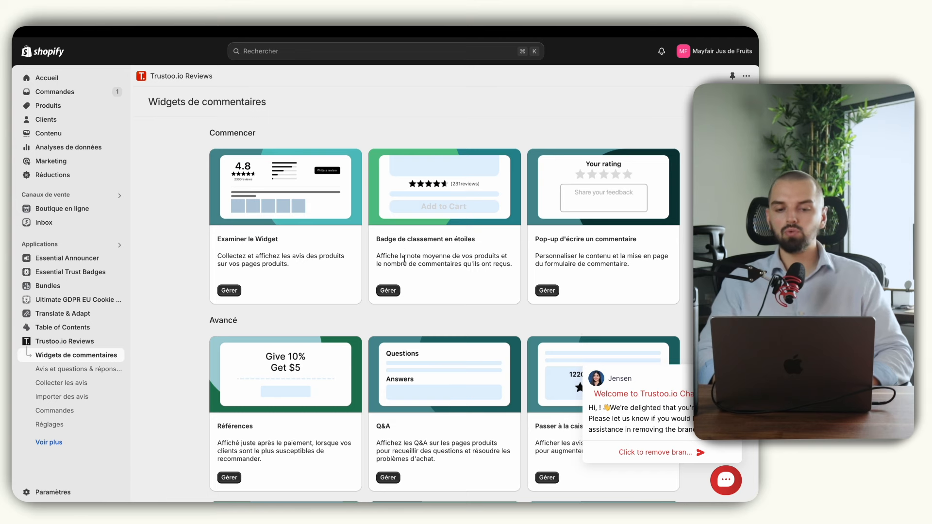
pyautogui.click(391, 291)
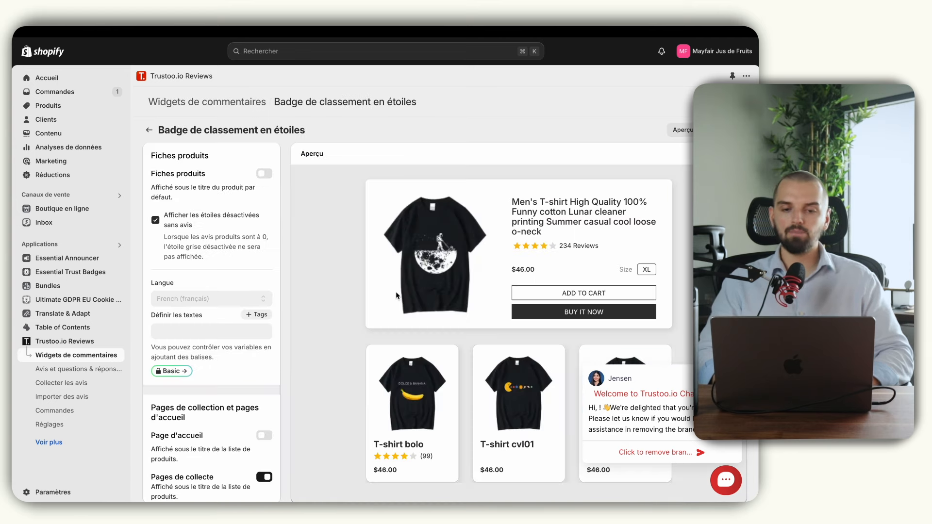
# - Enable the star rating badge on product pages (Fiches produits) and on the home page (Page d'accueil)
pyautogui.click(263, 174)
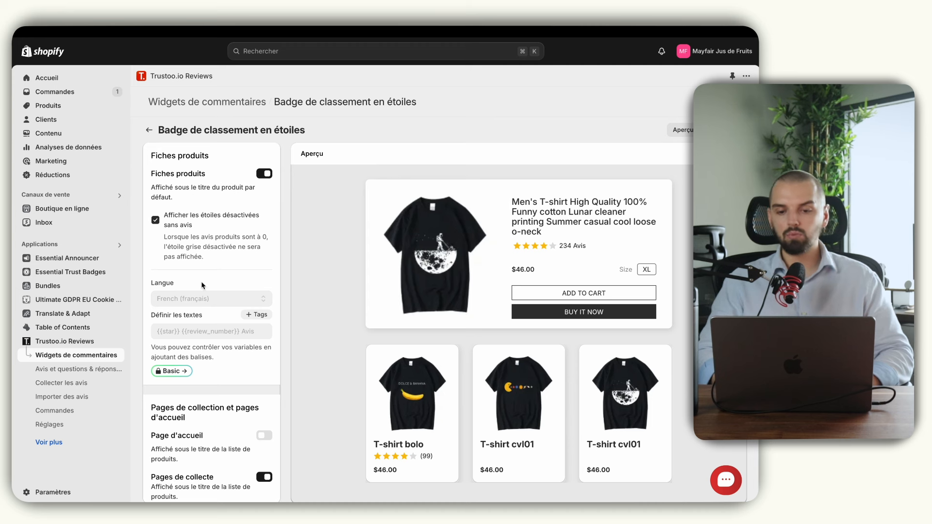
pyautogui.click(190, 221)
pyautogui.click(189, 221)
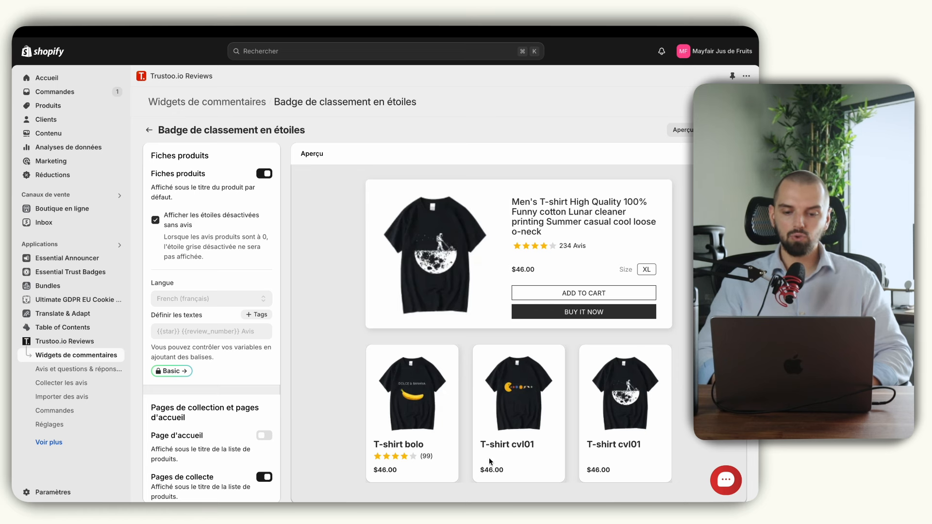
pyautogui.scroll(-5, 181, 343)
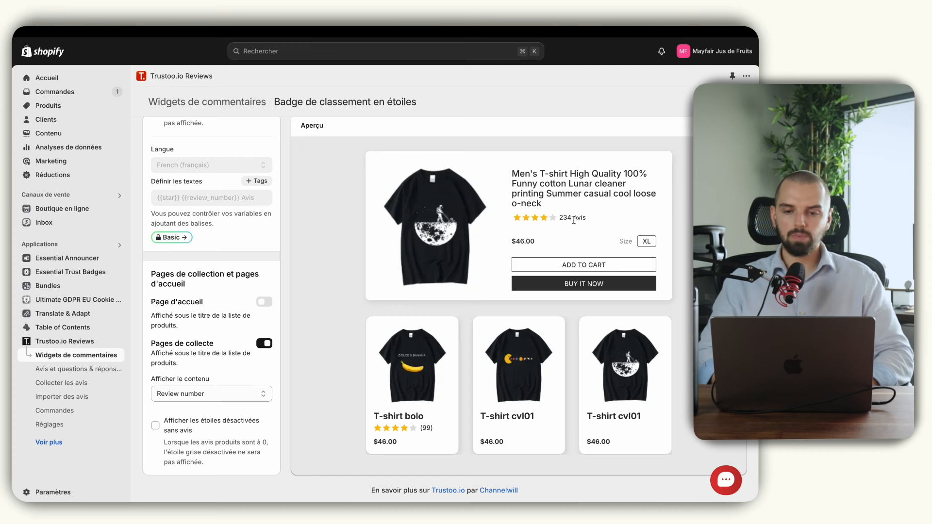
pyautogui.click(264, 302)
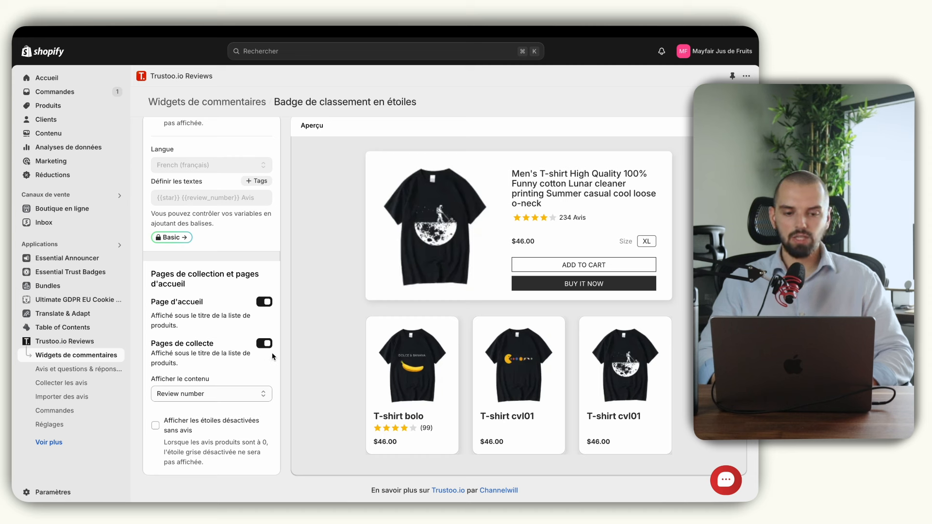
# - Try the Review rating, Hide and Review number options for the badge content on collection and home pages
pyautogui.click(226, 392)
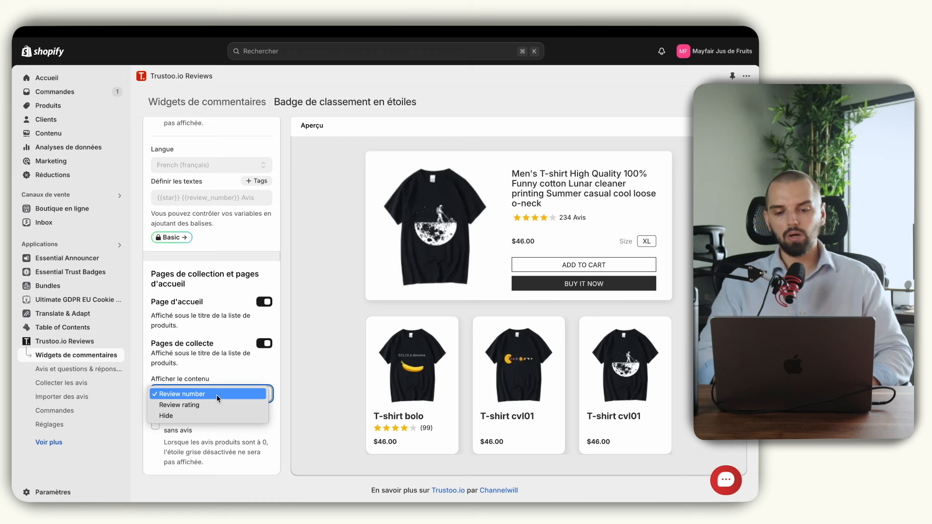
pyautogui.click(214, 405)
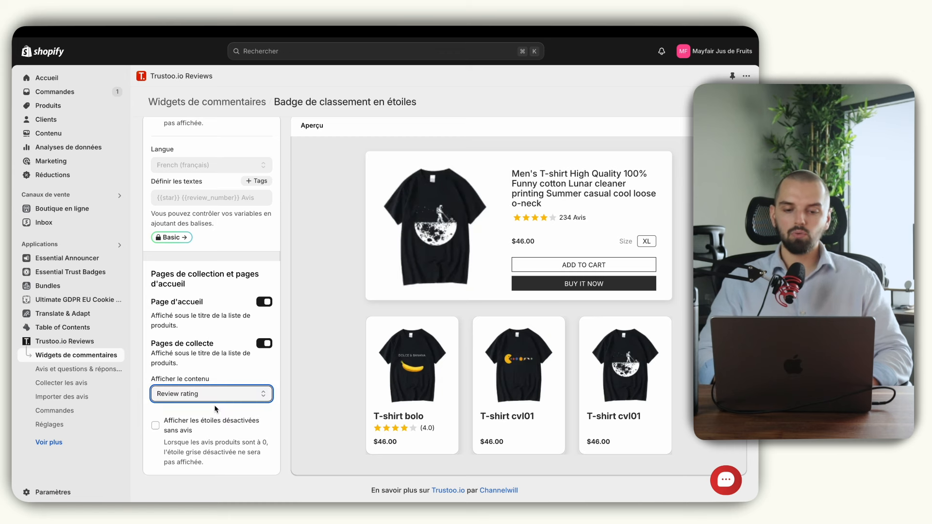
pyautogui.click(223, 398)
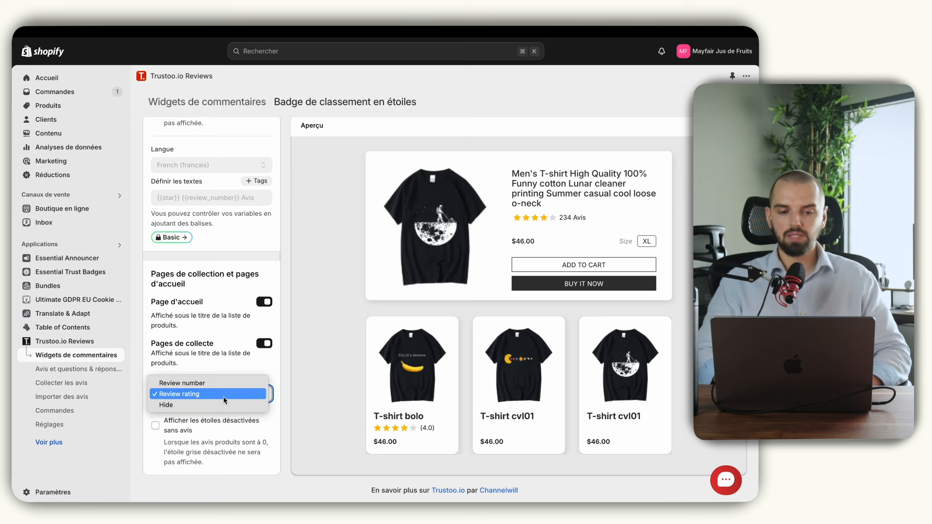
pyautogui.click(223, 405)
pyautogui.click(233, 394)
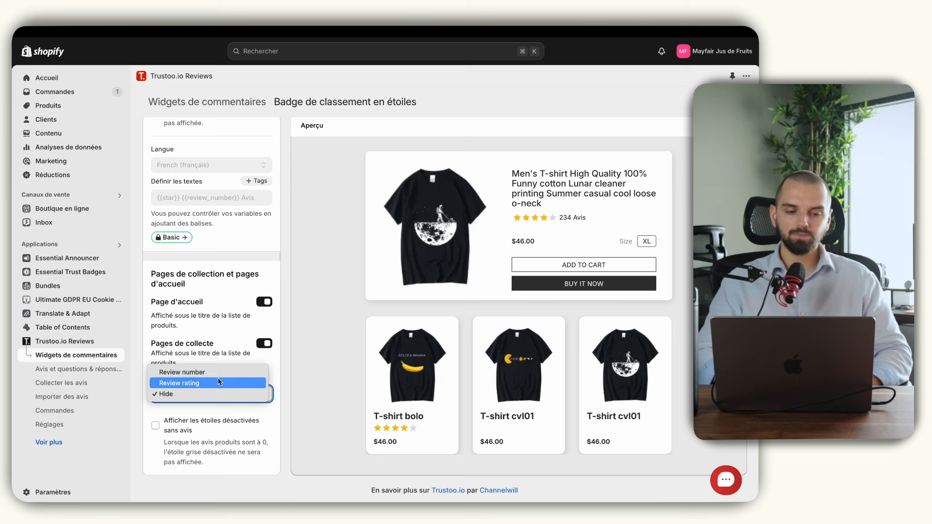
pyautogui.click(194, 372)
pyautogui.click(199, 393)
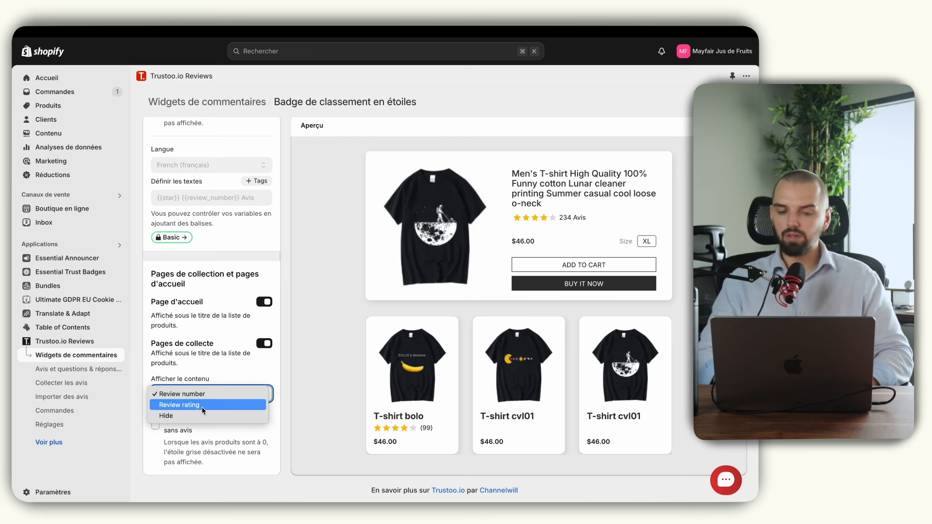
pyautogui.click(201, 405)
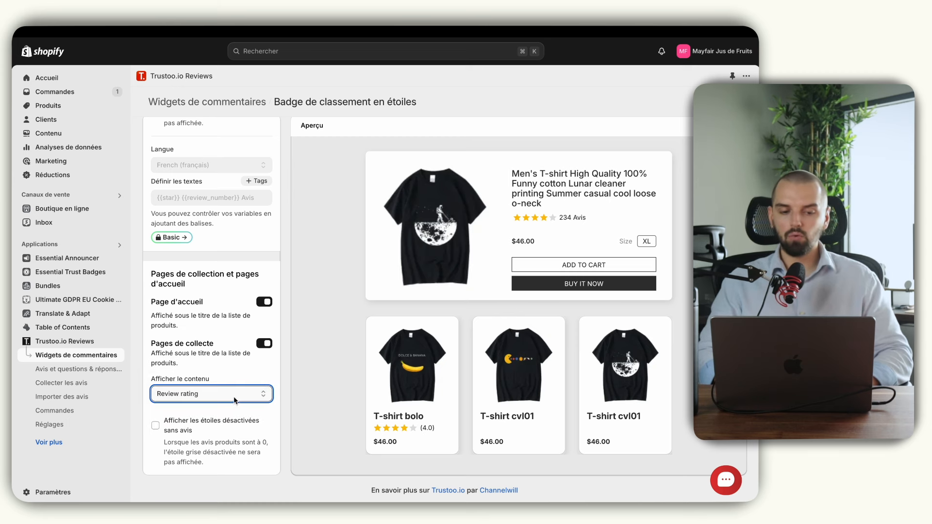
pyautogui.click(234, 396)
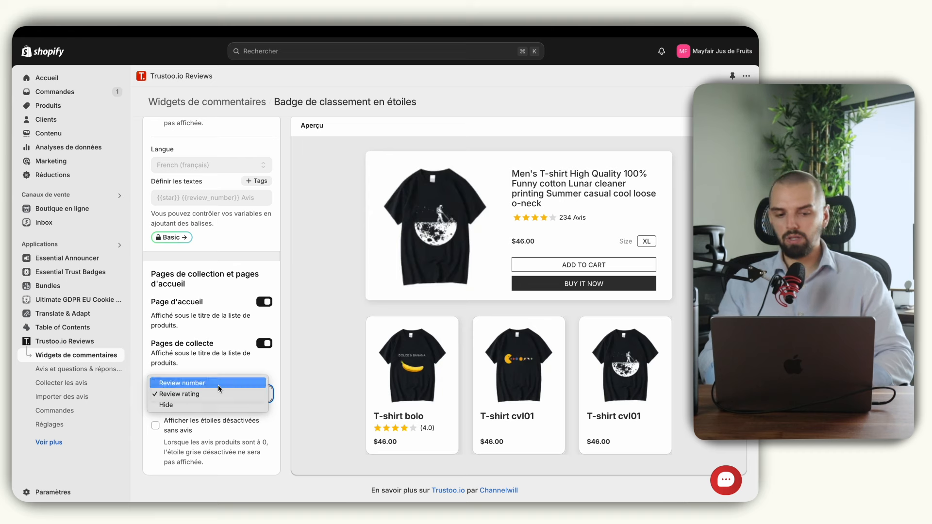
pyautogui.click(218, 385)
# - Set the collection and home page badge content to Review rating and enable disabled stars for products without reviews
pyautogui.click(206, 387)
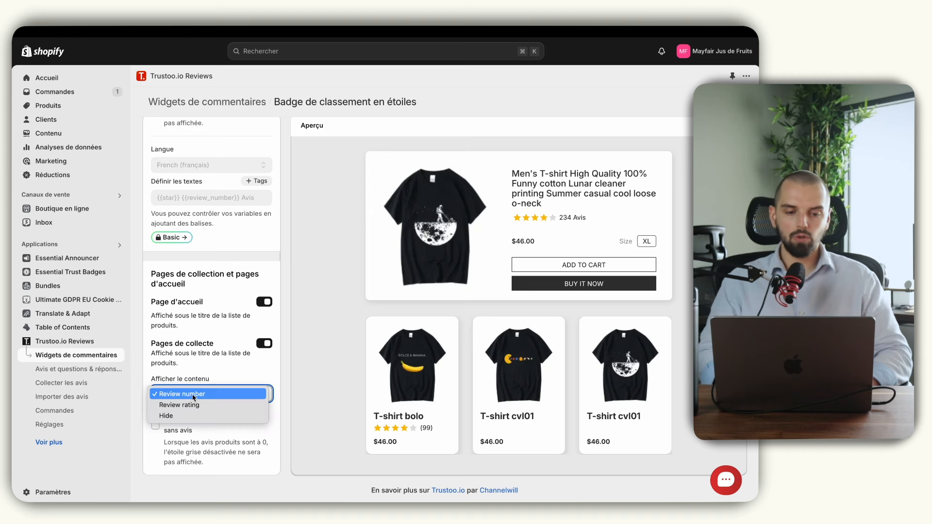
pyautogui.click(213, 401)
pyautogui.click(181, 425)
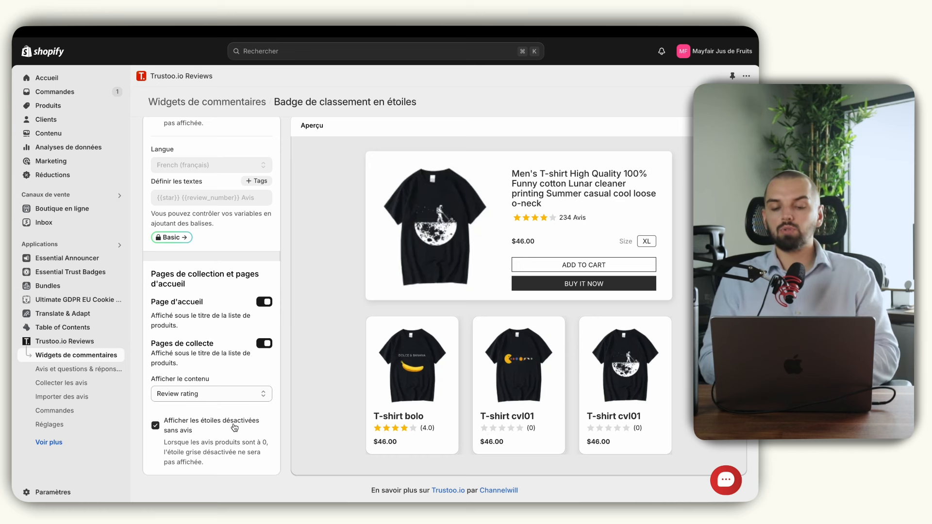
pyautogui.scroll(1, 238, 425)
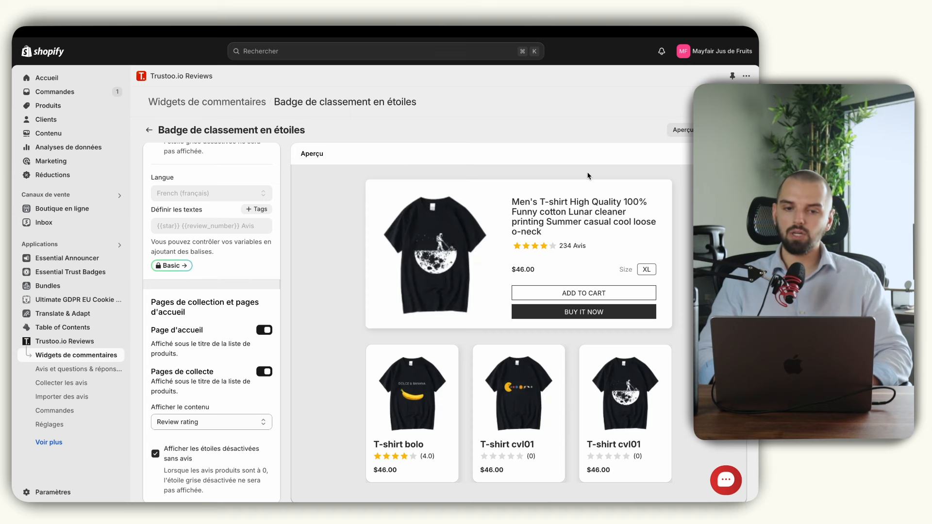
# - Preview the star rating badge on the storefront's orange juice page and switch the country to France
pyautogui.click(682, 130)
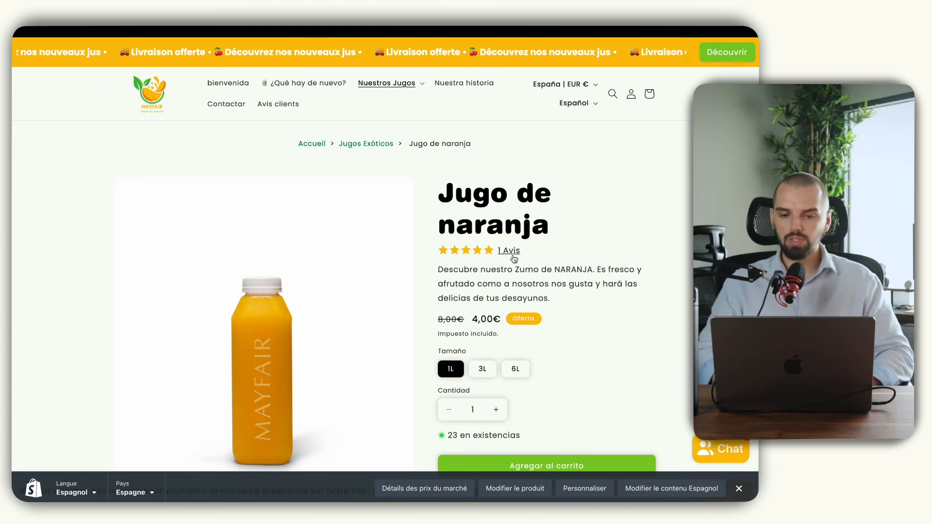
pyautogui.click(587, 85)
pyautogui.click(505, 150)
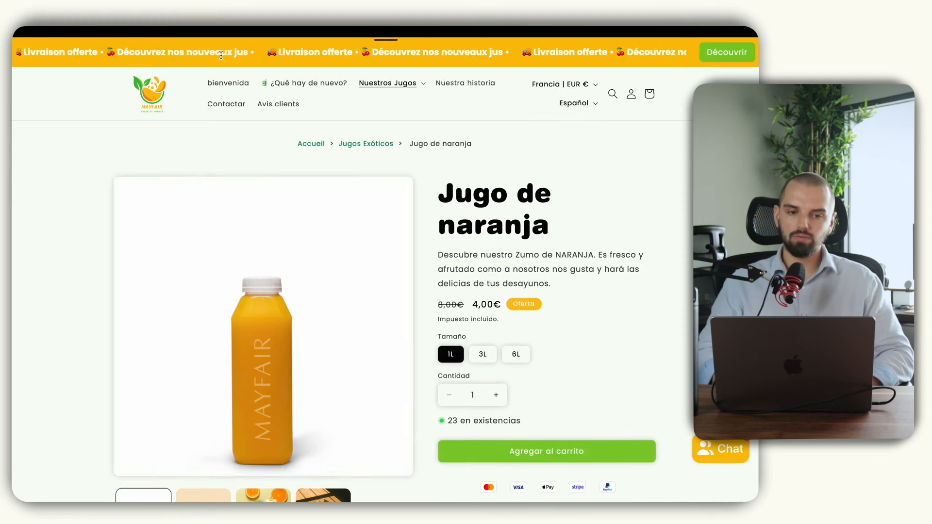
# - Go to the storefront's home page, switch its language to Français, and examine the star ratings under the featured juices
pyautogui.click(223, 85)
pyautogui.click(575, 103)
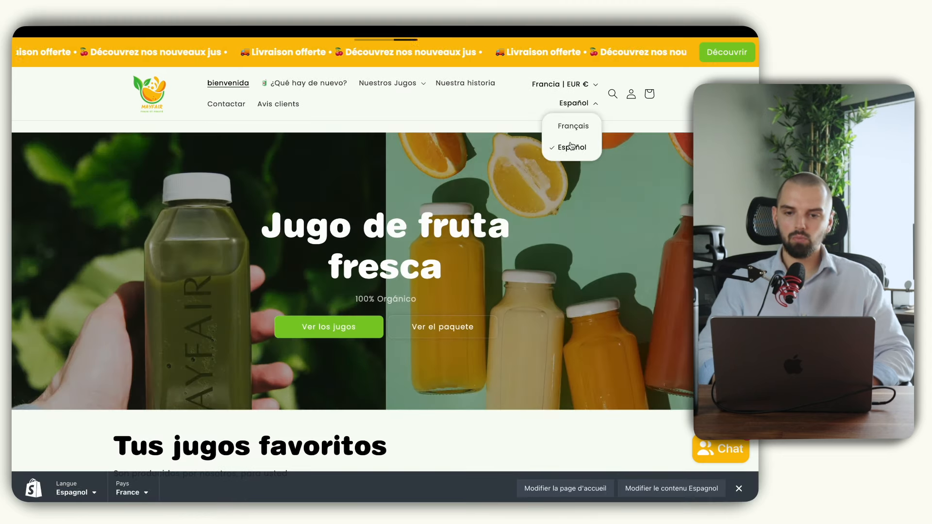
pyautogui.click(573, 126)
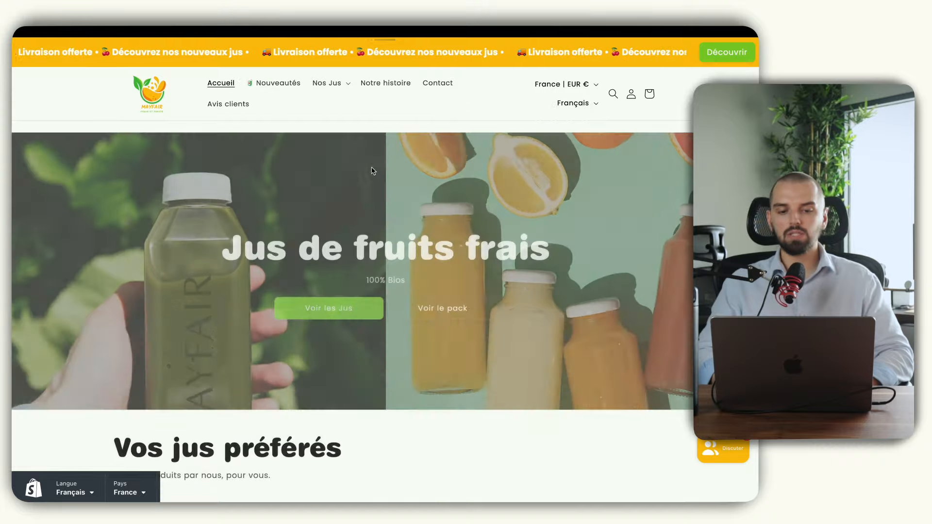
pyautogui.scroll(-4, 373, 171)
pyautogui.scroll(-4, 372, 171)
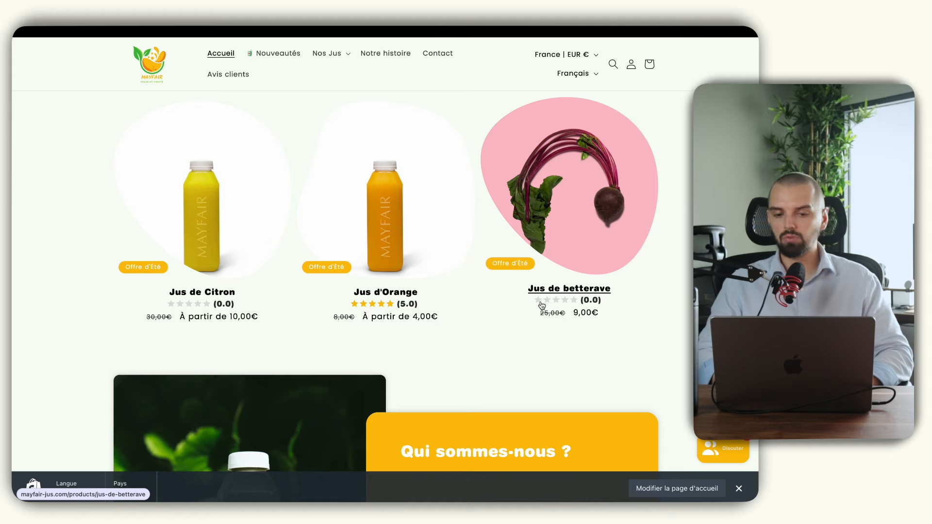
pyautogui.scroll(-4, 540, 306)
pyautogui.scroll(-5, 540, 305)
# - Open the Les Jus Exotiques collection and inspect the product's star rating without the preview bar
pyautogui.click(414, 316)
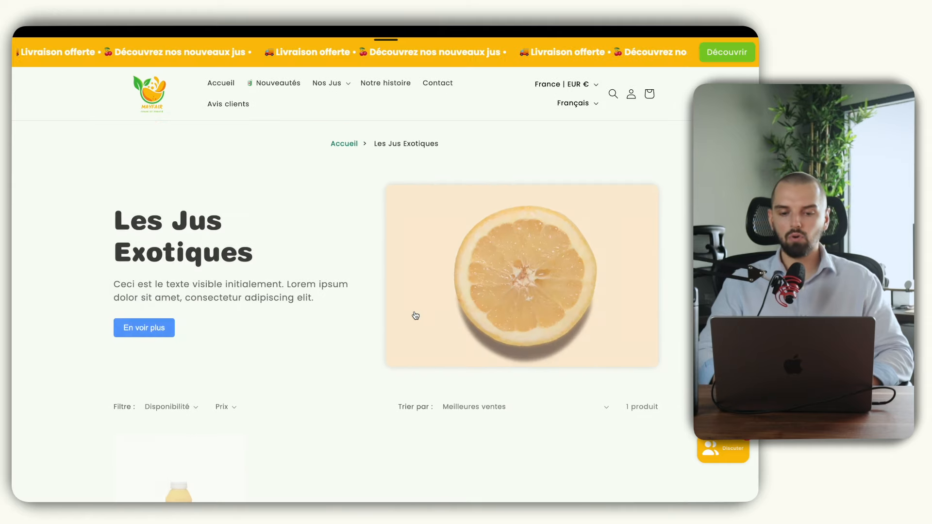
pyautogui.scroll(-7, 414, 316)
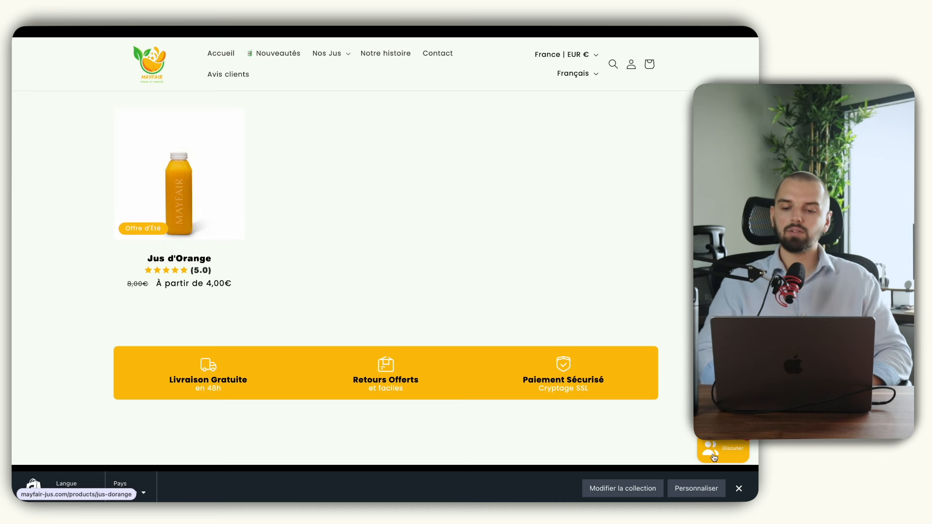
pyautogui.click(739, 489)
pyautogui.scroll(5, 439, 195)
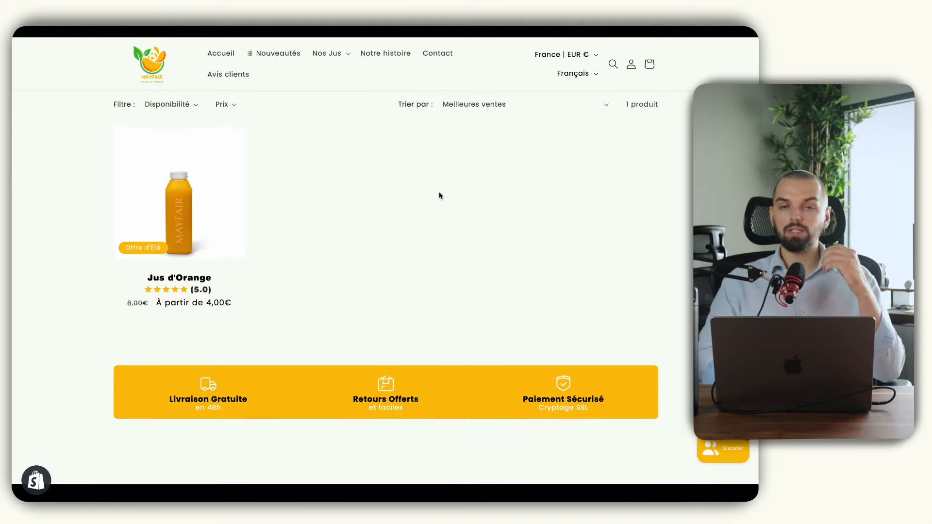
# - Return to the Trustoo.io widget list in the Shopify admin and open the settings of the review-writing pop-up
pyautogui.scroll(1, 441, 196)
pyautogui.moveTo(13, 290)
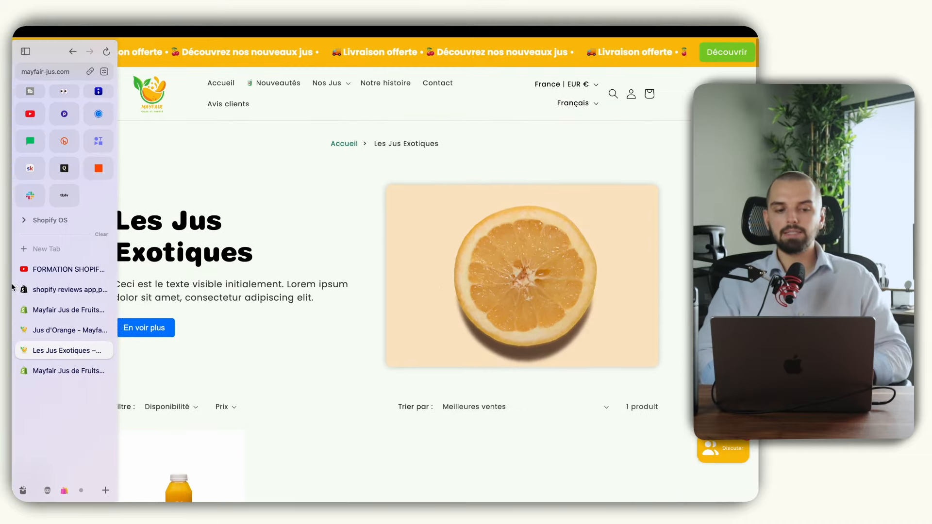
pyautogui.click(55, 371)
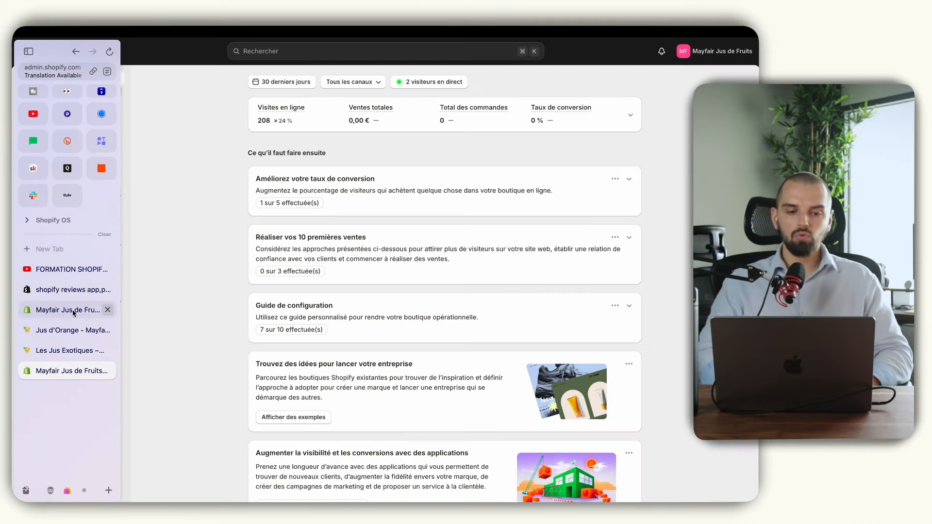
pyautogui.click(69, 309)
pyautogui.click(150, 130)
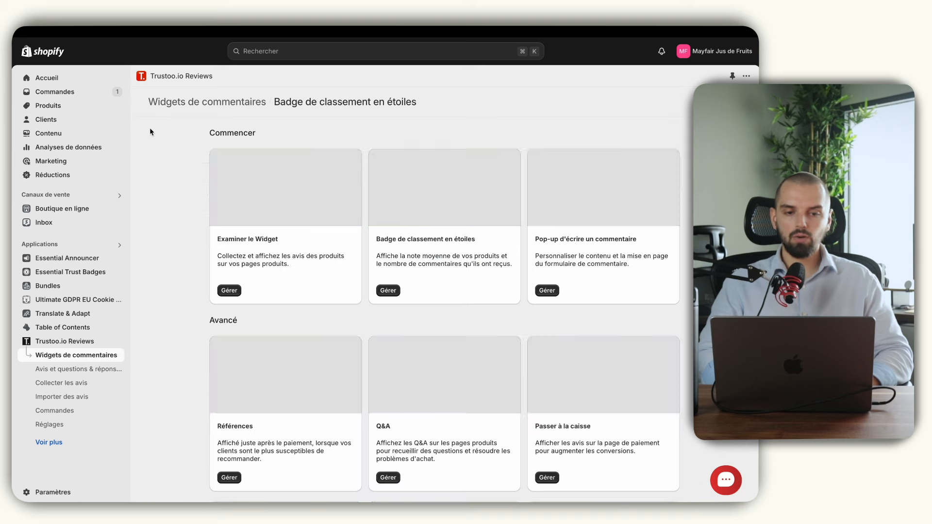
pyautogui.click(552, 291)
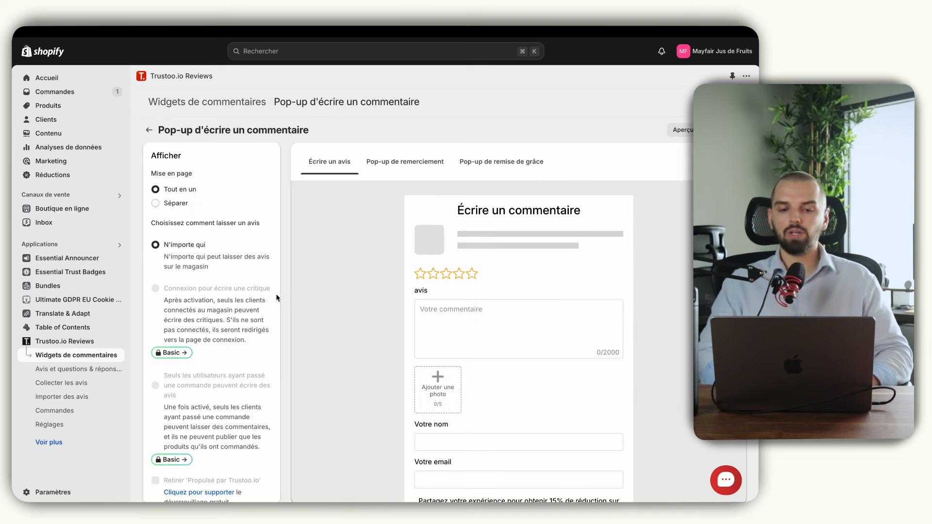
# - Check the current review form on the storefront's orange juice page, close it, and return to the pop-up settings
pyautogui.moveTo(29, 311)
pyautogui.click(62, 329)
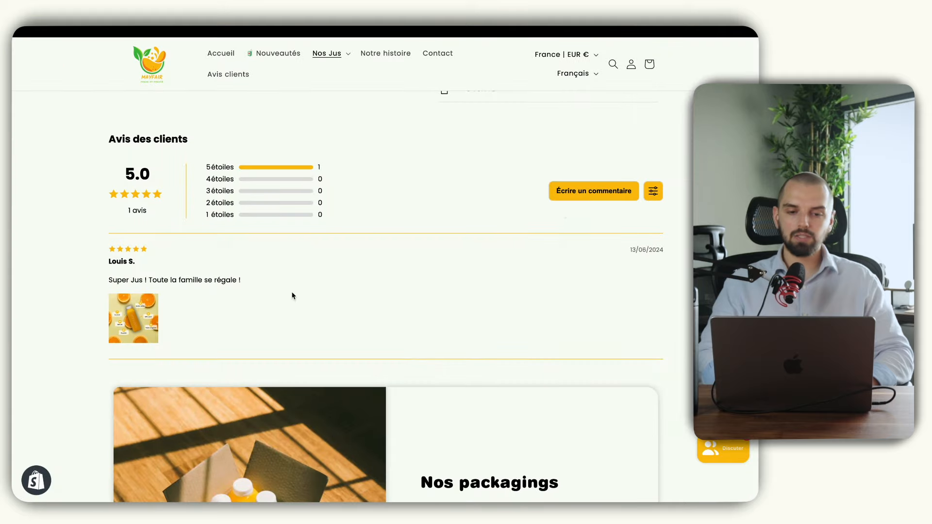
pyautogui.click(587, 194)
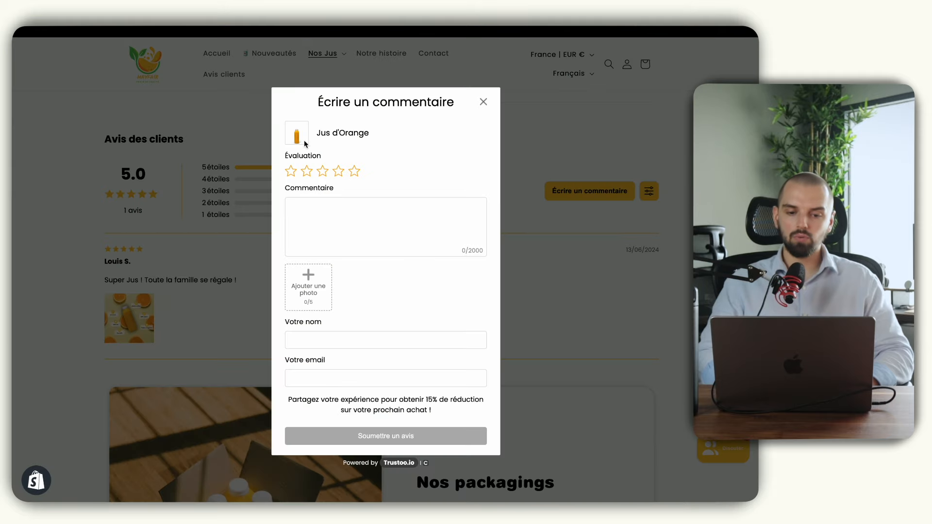
pyautogui.click(483, 102)
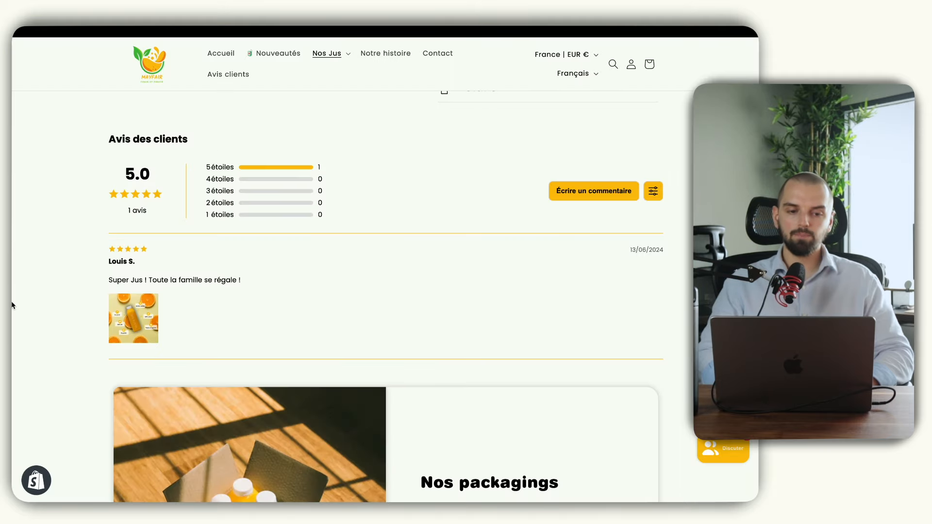
pyautogui.moveTo(13, 308)
pyautogui.click(62, 307)
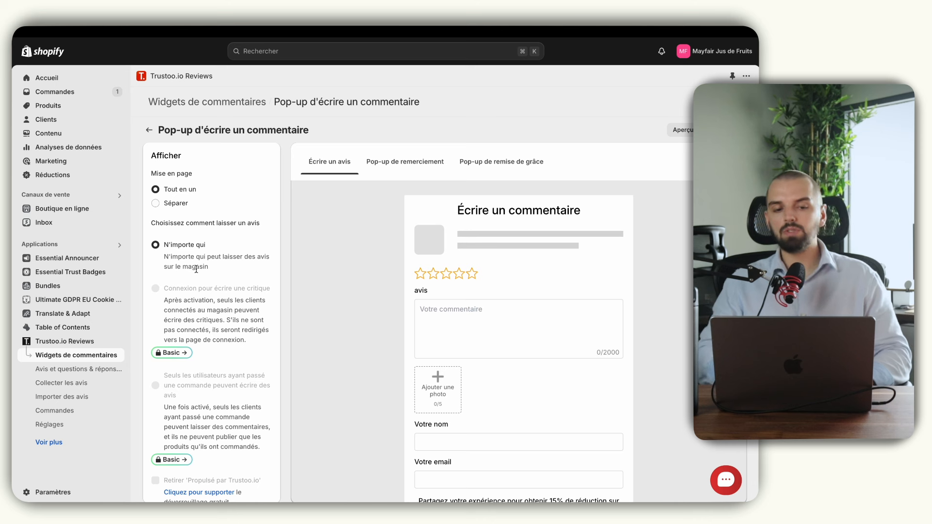
# - Set the review pop-up's layout to Séparer and look over the options for who can leave a review
pyautogui.click(177, 205)
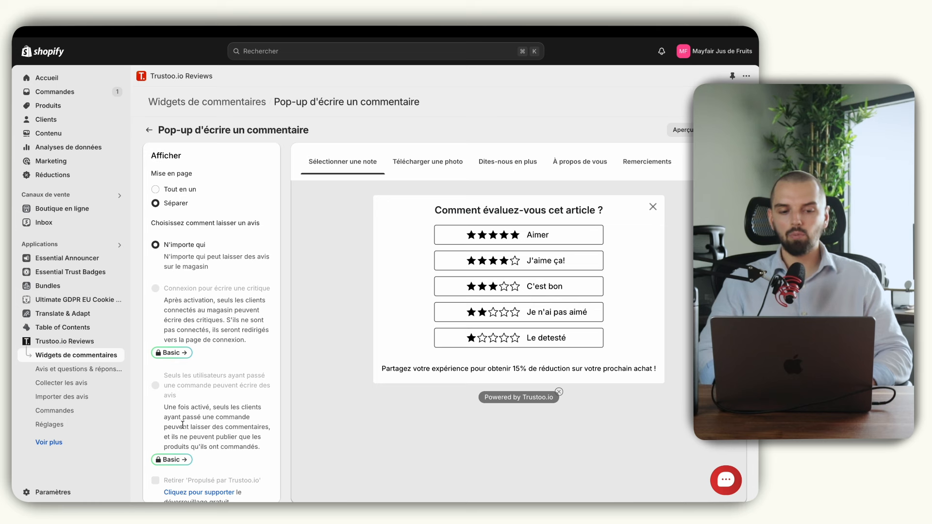
pyautogui.scroll(-3, 183, 425)
pyautogui.scroll(3, 189, 358)
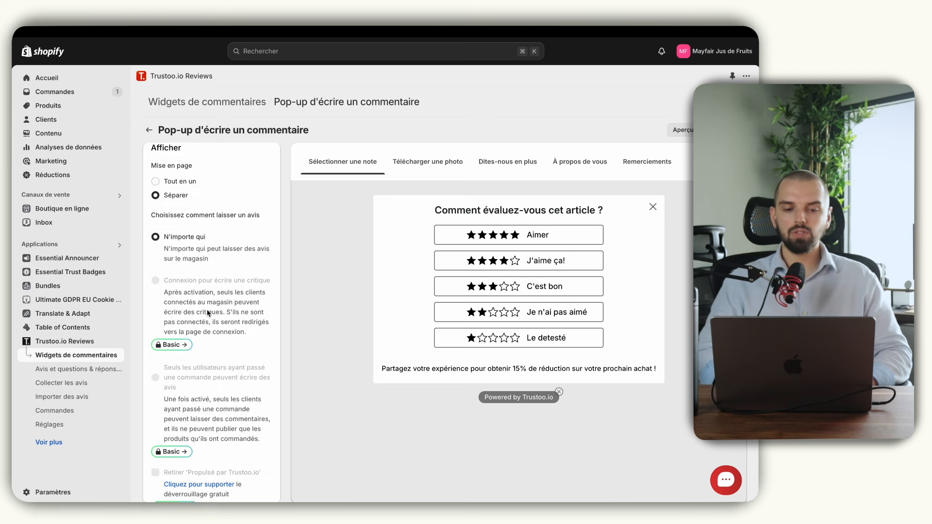
pyautogui.click(185, 349)
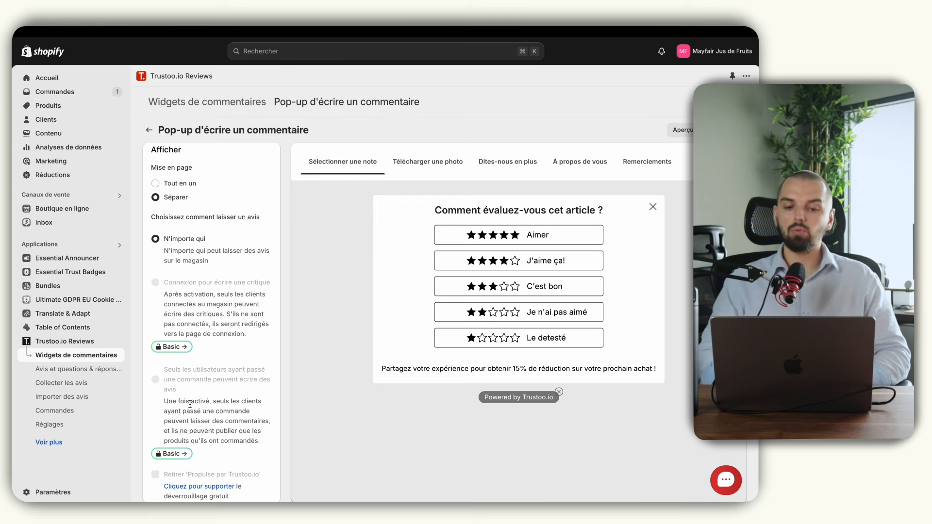
# - Set the review pop-up's button background colour to orange #FFAF10
pyautogui.scroll(-5, 190, 404)
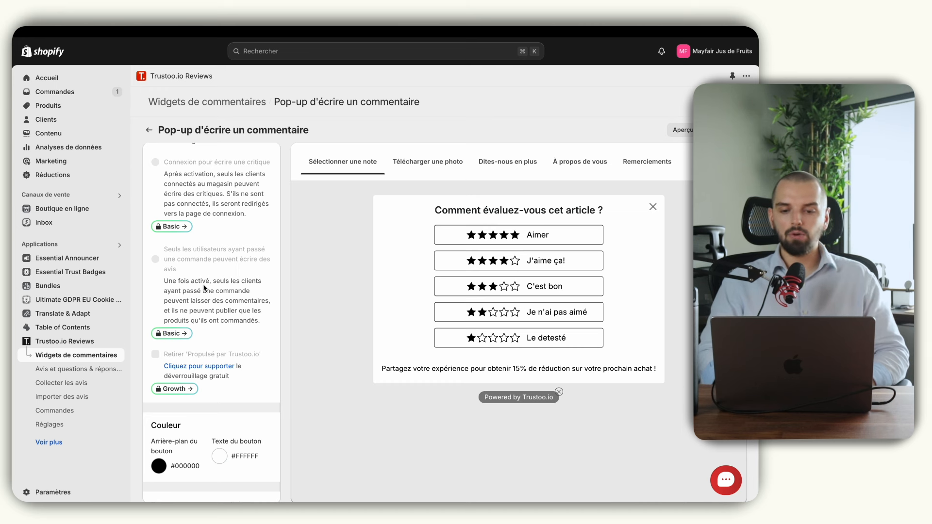
pyautogui.scroll(-2, 205, 287)
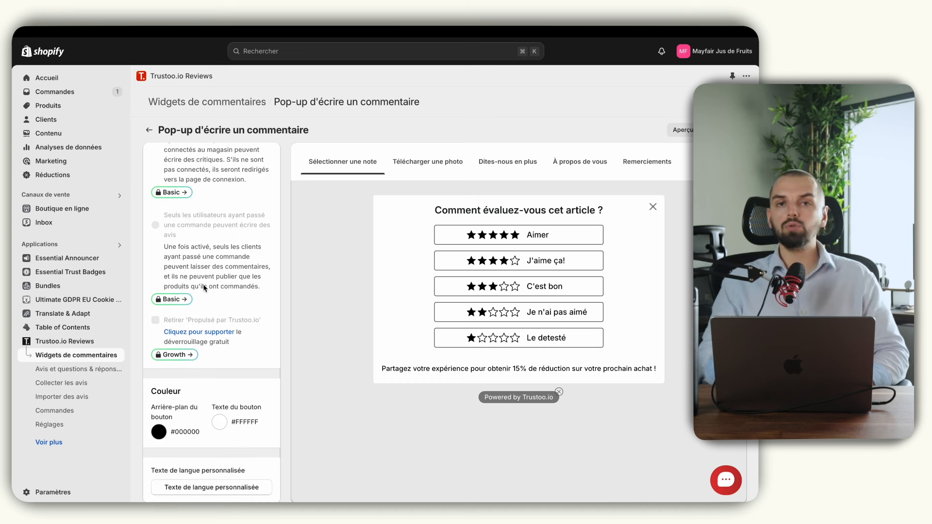
pyautogui.scroll(-1, 204, 287)
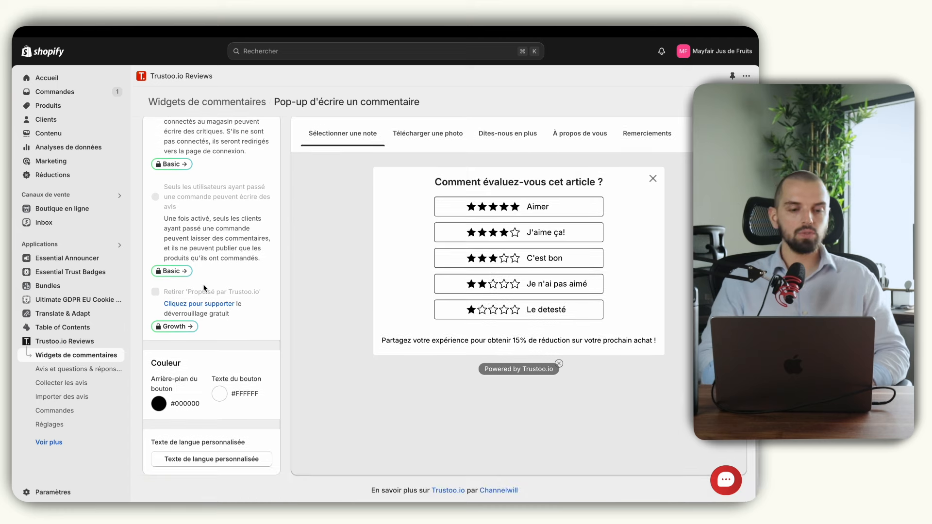
pyautogui.click(161, 406)
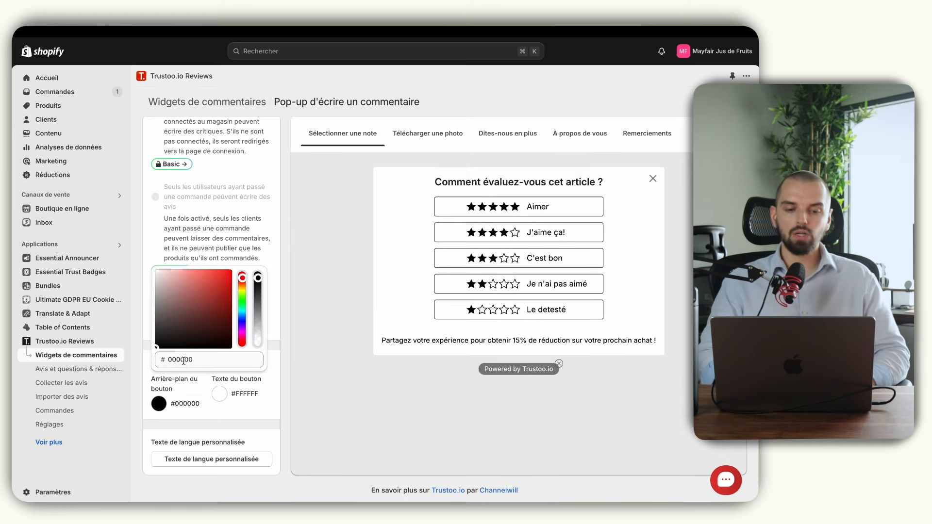
pyautogui.click(243, 293)
pyautogui.moveTo(224, 291); pyautogui.dragTo(229, 265)
pyautogui.click(229, 274)
pyautogui.click(229, 263)
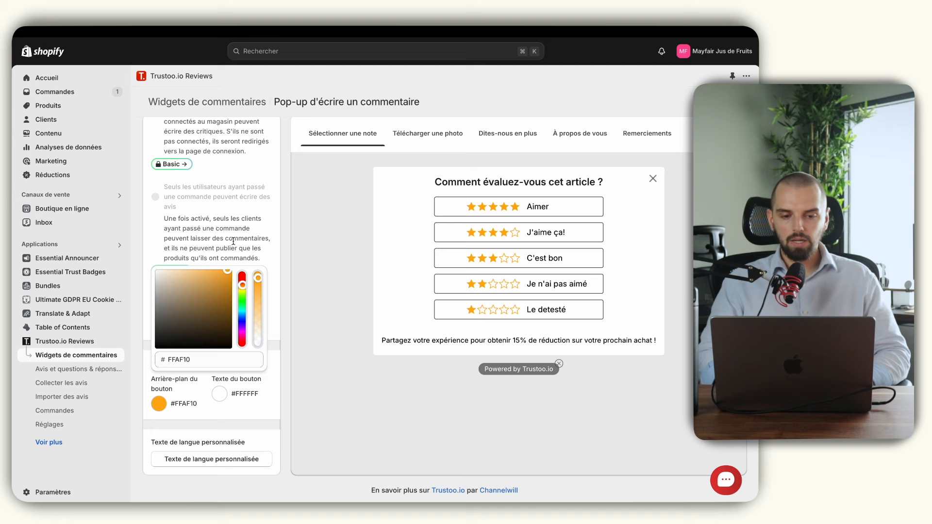
pyautogui.click(227, 385)
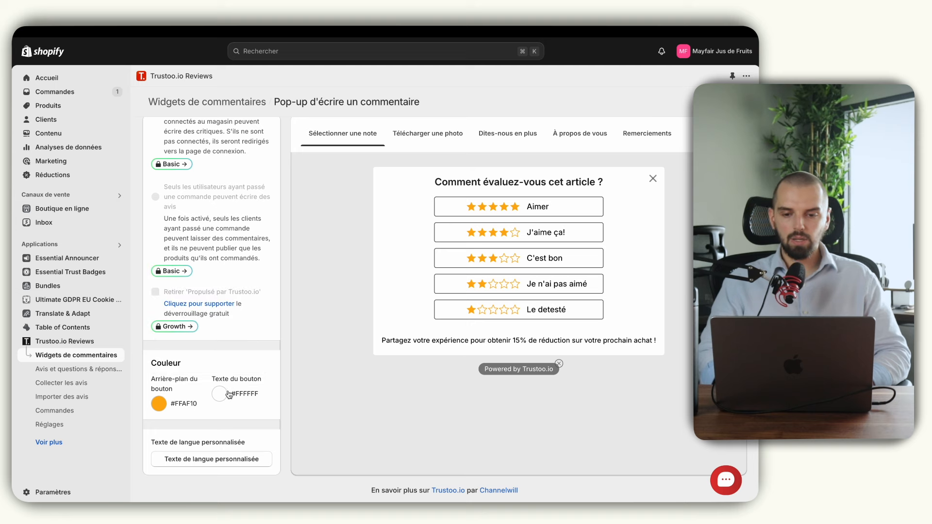
pyautogui.click(216, 462)
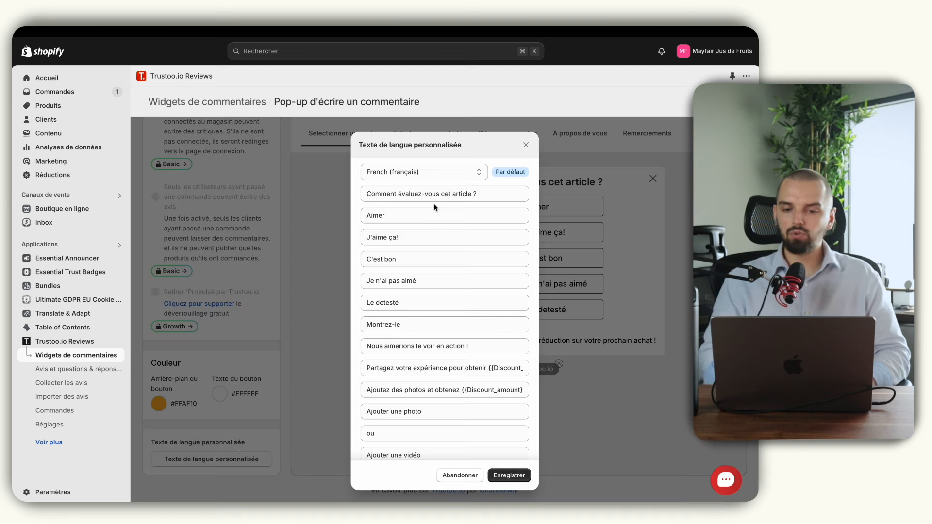
pyautogui.click(411, 214)
pyautogui.doubleClick(410, 214)
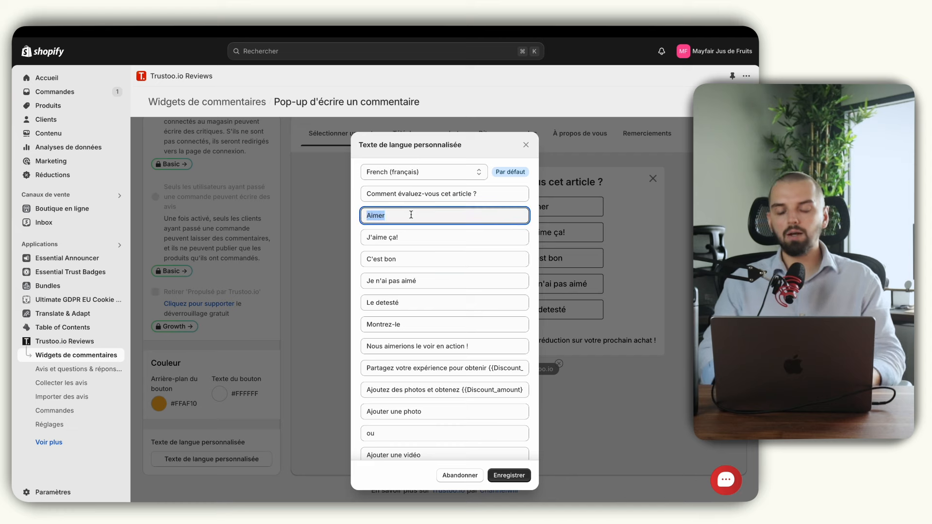
pyautogui.click(380, 217)
pyautogui.click(526, 145)
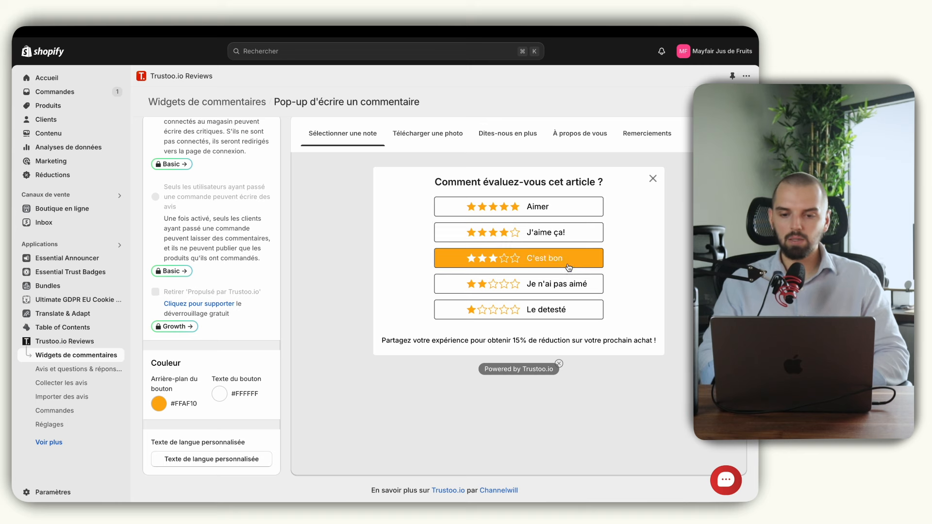
# - In the pop-up's French custom texts, reword the five-star label as "J'ai adoré !" and the four-star label as "Le produits est super"
pyautogui.click(212, 460)
pyautogui.doubleClick(410, 213)
pyautogui.write("J'ai adoré ç")
pyautogui.press('BackSpace')
pyautogui.write('!')
pyautogui.press('Tab')
pyautogui.write('Le')
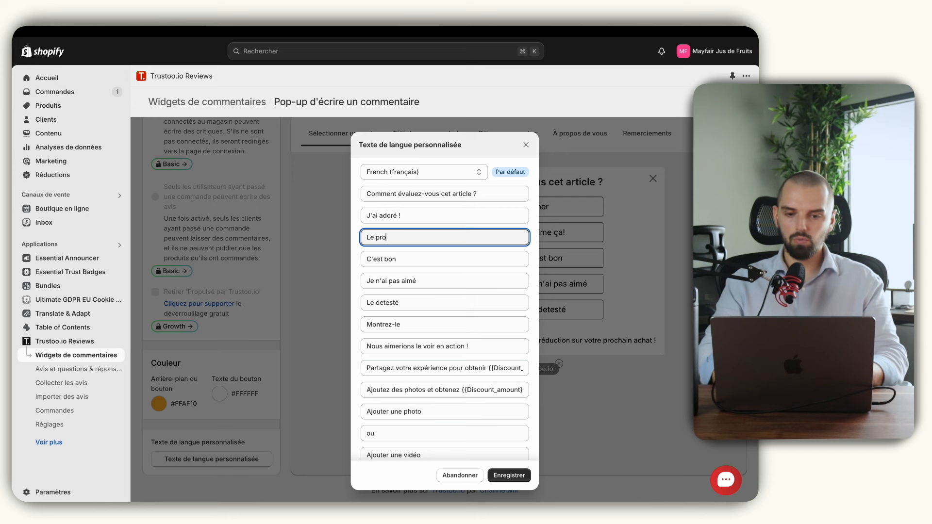
pyautogui.write(' produits est super')
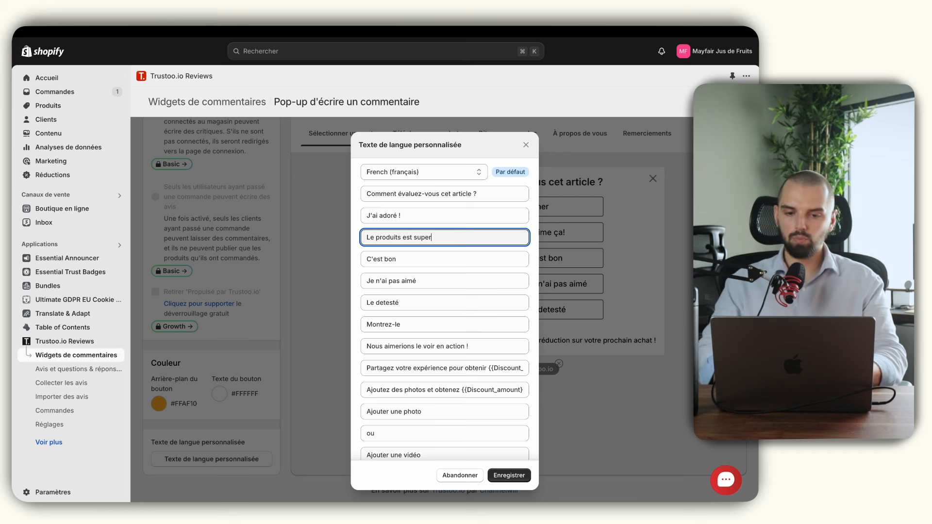
# - Reword the three-star label as "Bof" and the one-star label as "Horrible"
pyautogui.press('Tab')
pyautogui.write('Bo')
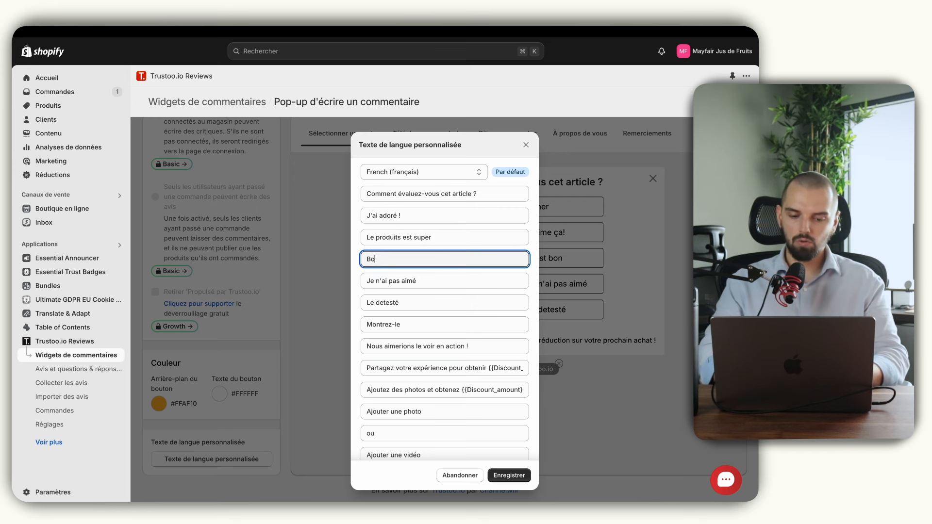
pyautogui.press('Tab')
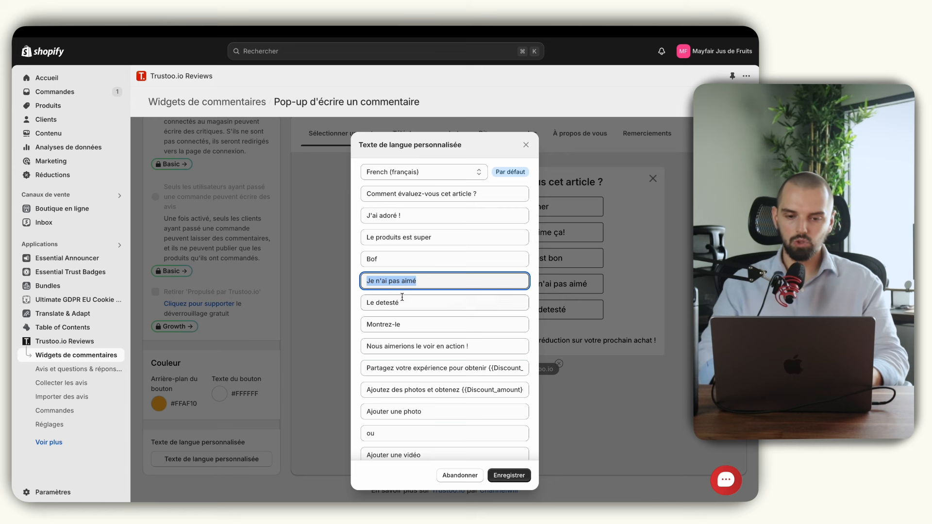
pyautogui.doubleClick(401, 300)
pyautogui.tripleClick(401, 301)
pyautogui.write('Horrible')
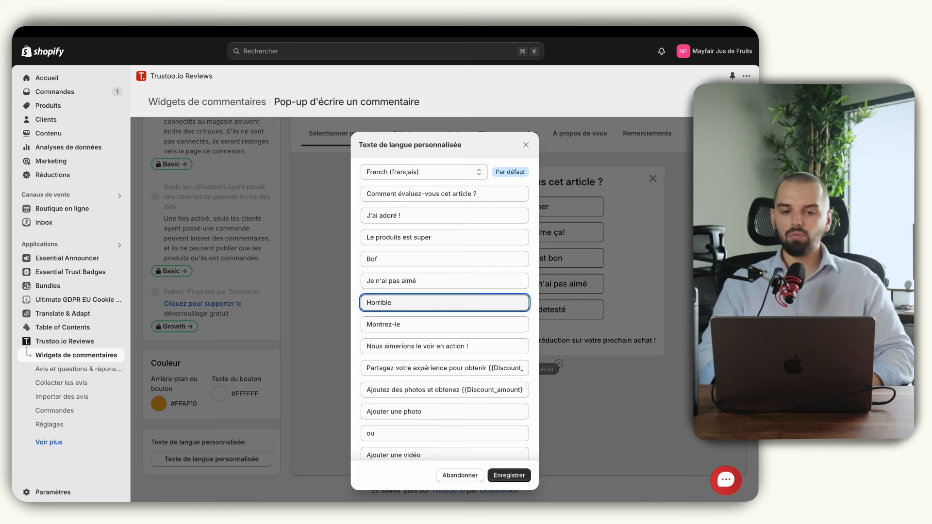
# - Correct the four-star label to "Le produit est super", look through the remaining texts, and save them
pyautogui.click(401, 239)
pyautogui.press('BackSpace')
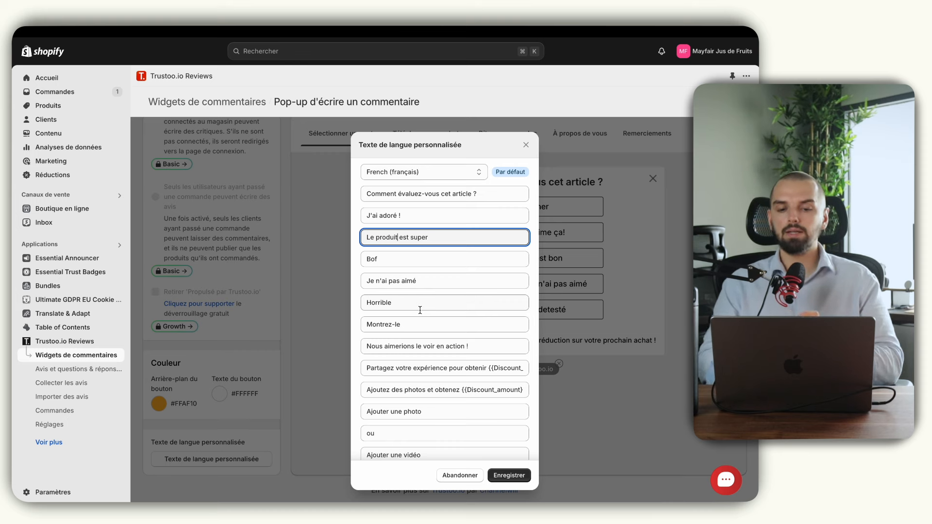
pyautogui.scroll(-4, 424, 349)
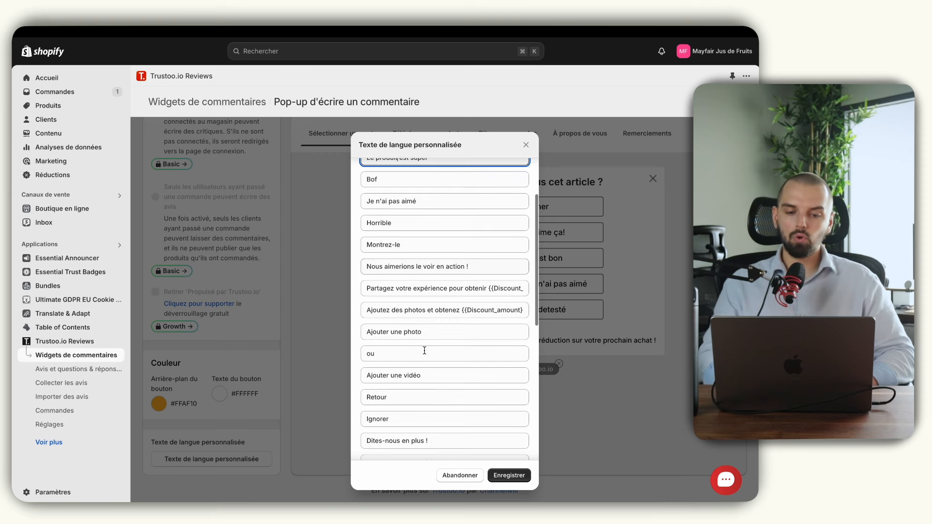
pyautogui.scroll(-5, 424, 350)
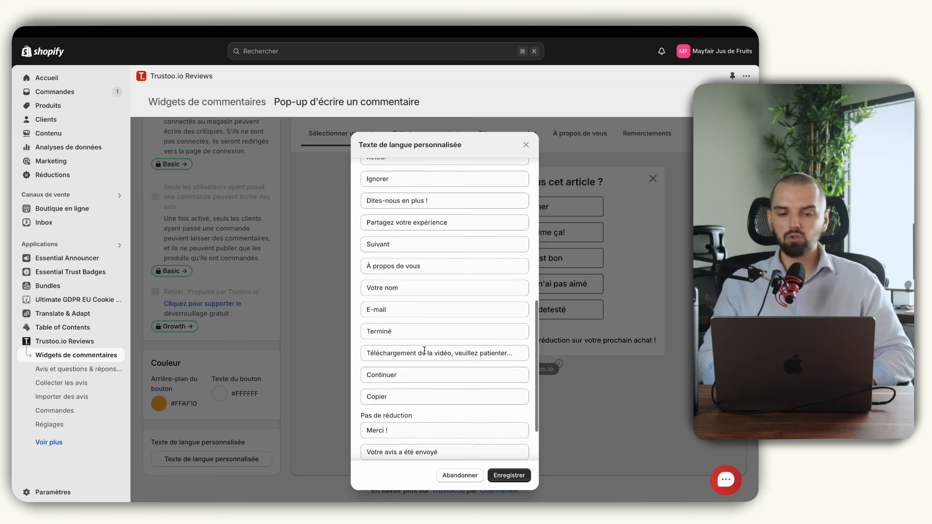
pyautogui.scroll(-1, 425, 350)
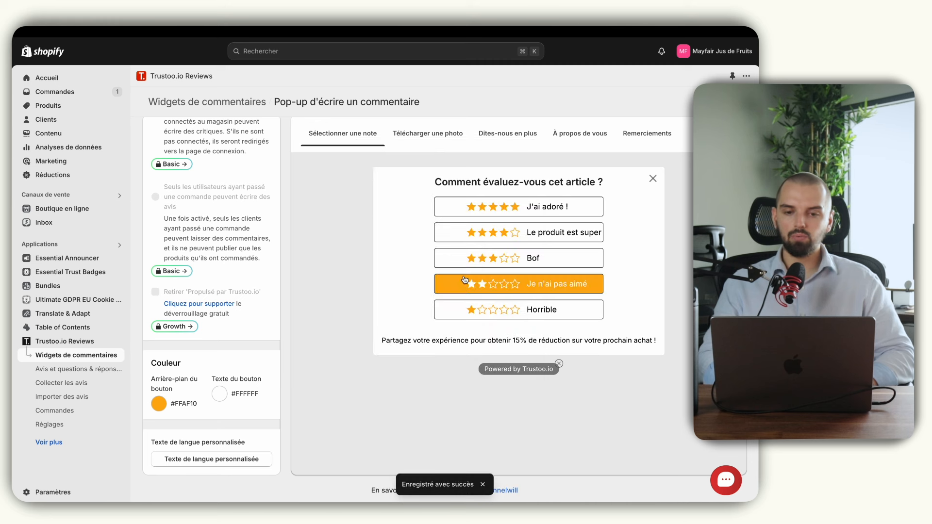
# - Show the pop-up's photo upload page and set the button text colour to black #000000
pyautogui.click(427, 134)
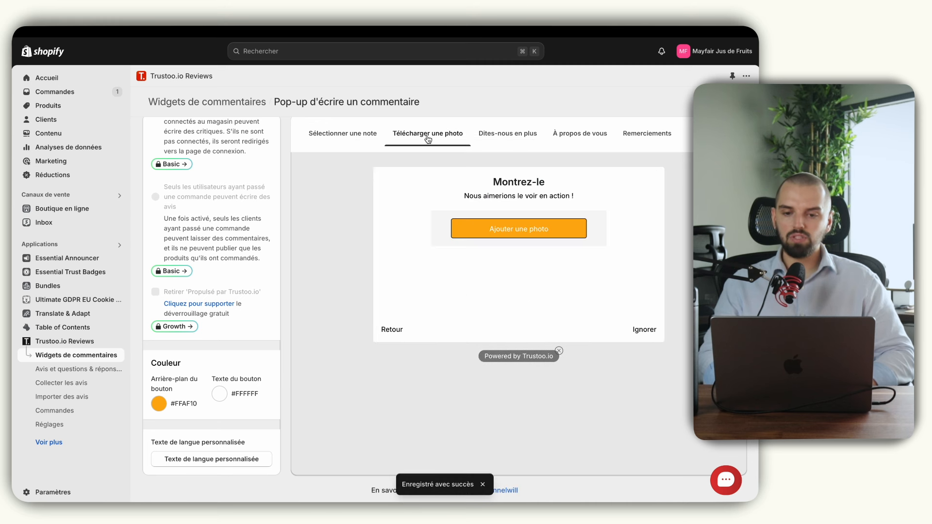
pyautogui.click(220, 394)
pyautogui.click(270, 348)
pyautogui.click(202, 359)
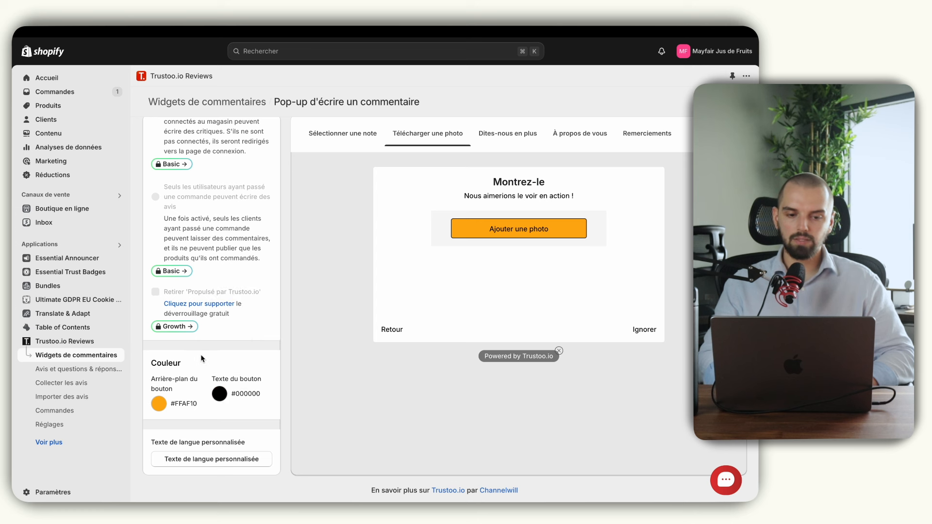
# - Check the pop-up's Dites-nous en plus, À propos de vous and Remerciements pages, and save the settings
pyautogui.click(508, 134)
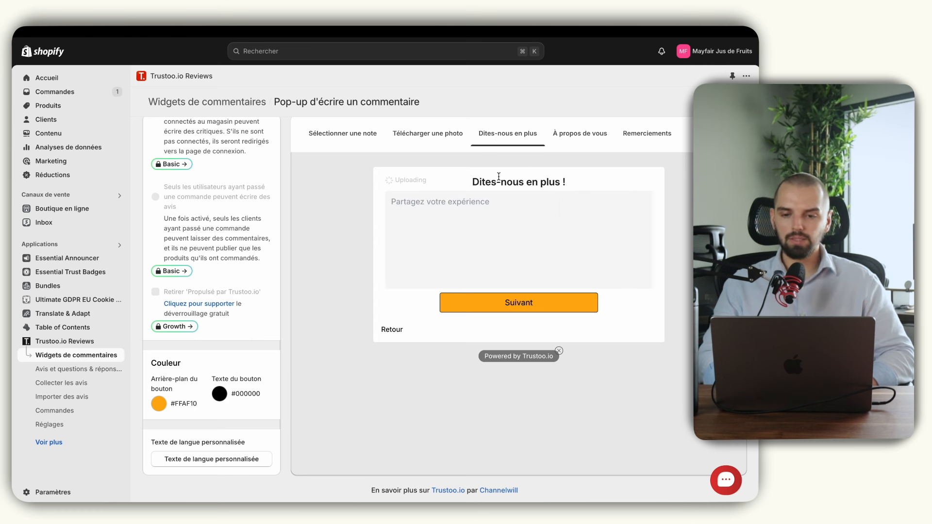
pyautogui.click(576, 141)
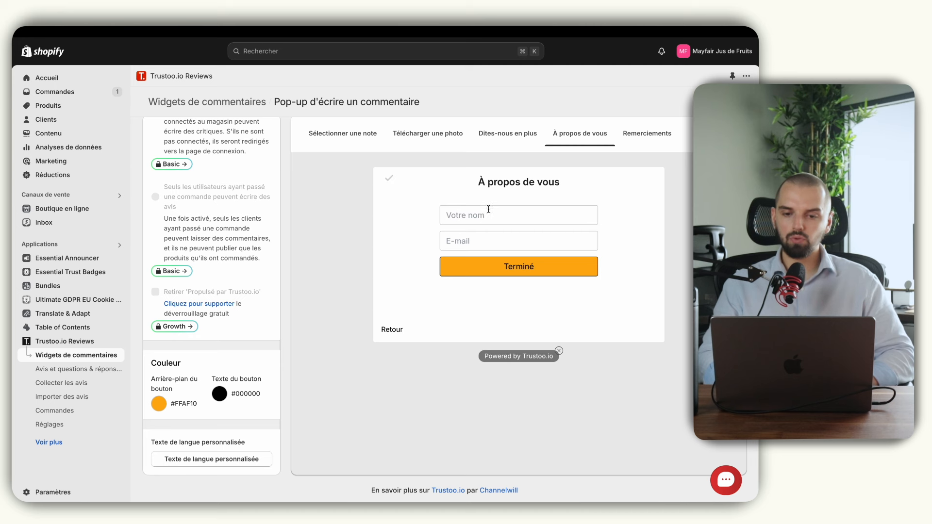
pyautogui.click(648, 142)
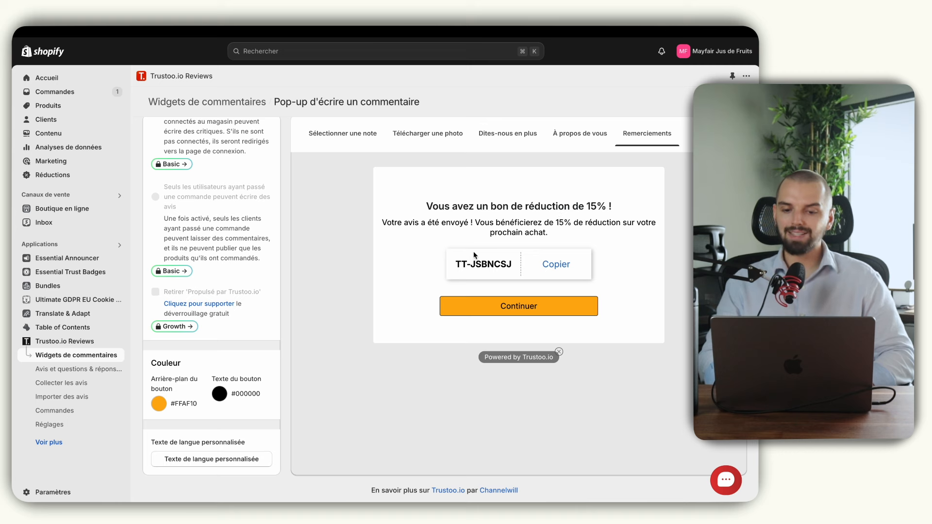
pyautogui.scroll(5, 211, 353)
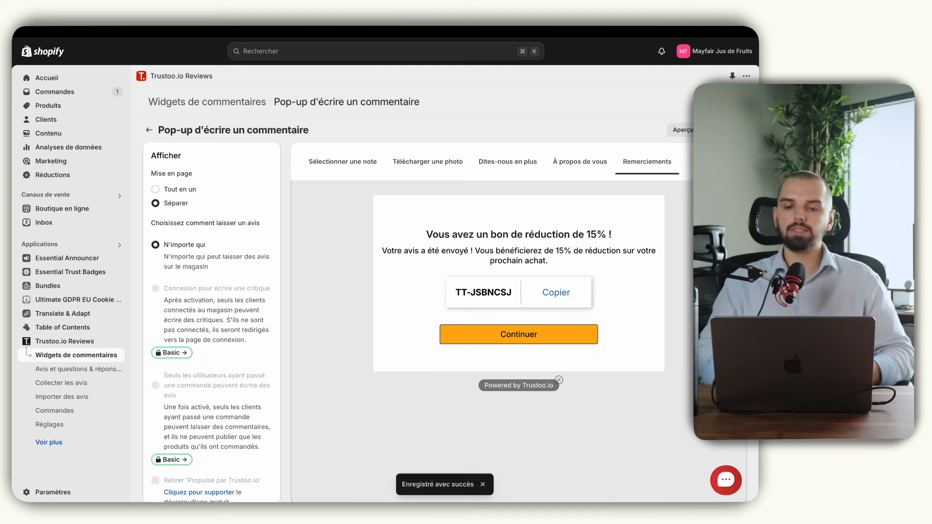
# - Open the Références widget's settings from the review widgets overview and turn on the recommendations
pyautogui.click(149, 131)
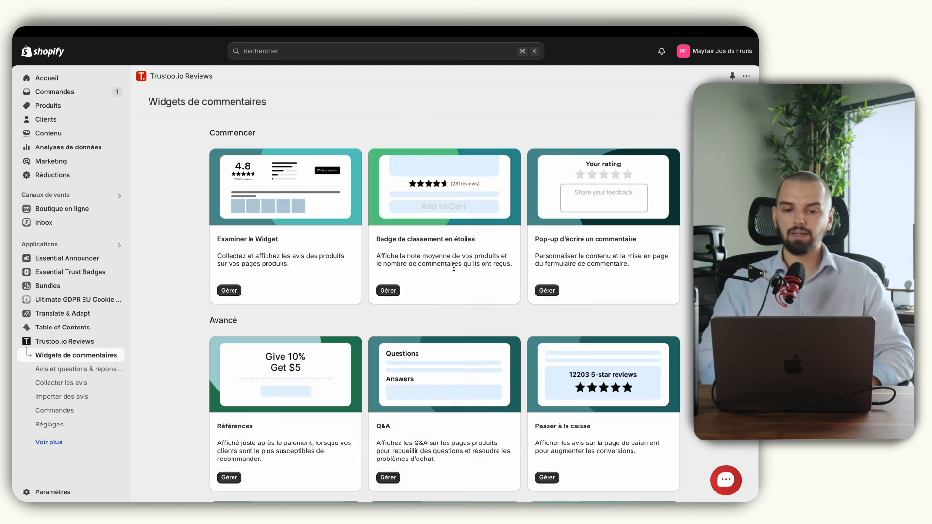
pyautogui.scroll(-3, 332, 288)
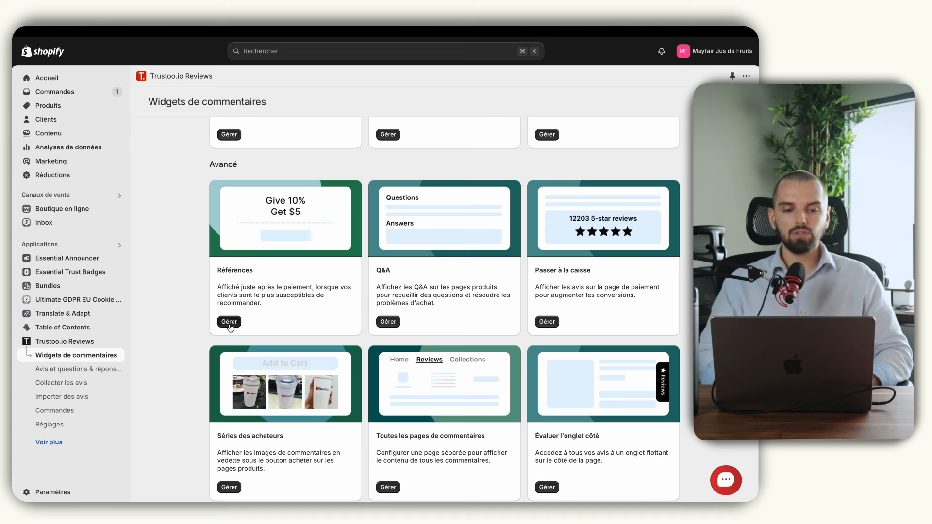
pyautogui.moveTo(221, 290); pyautogui.dragTo(280, 293)
pyautogui.click(281, 293)
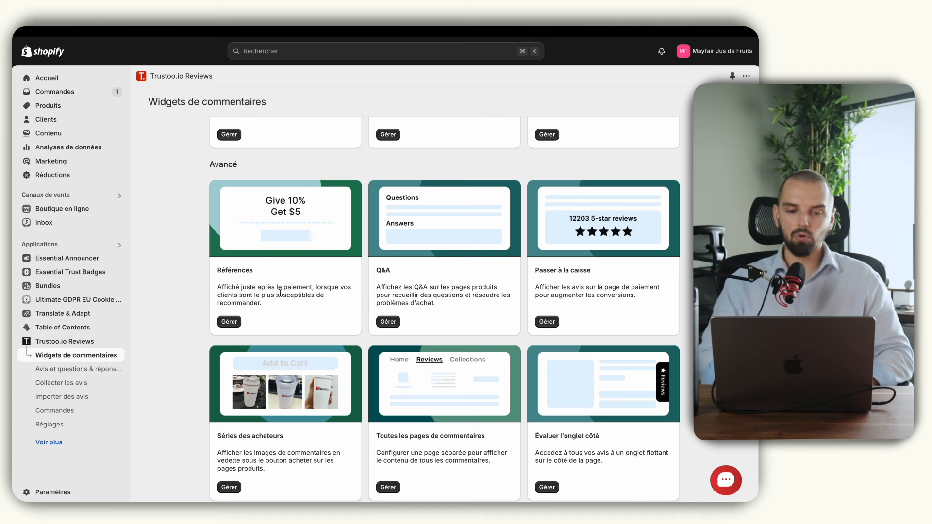
pyautogui.click(230, 322)
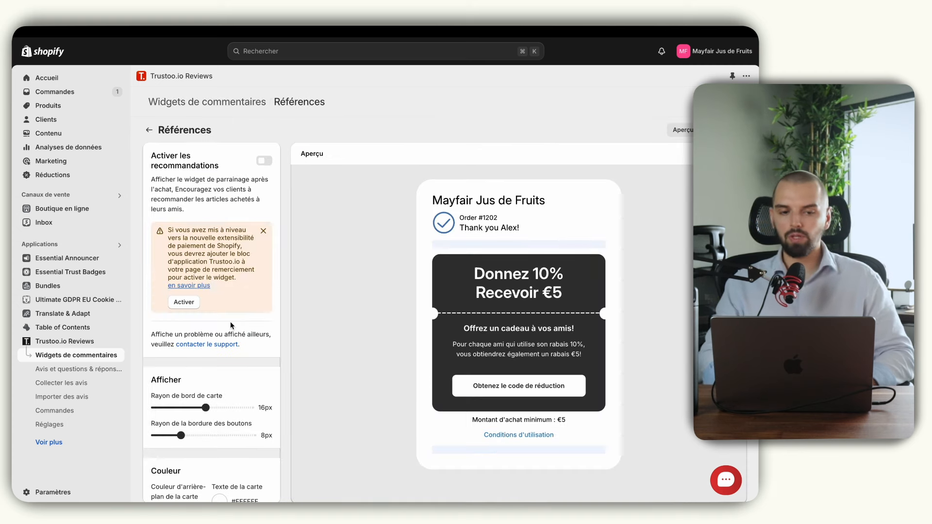
pyautogui.click(265, 160)
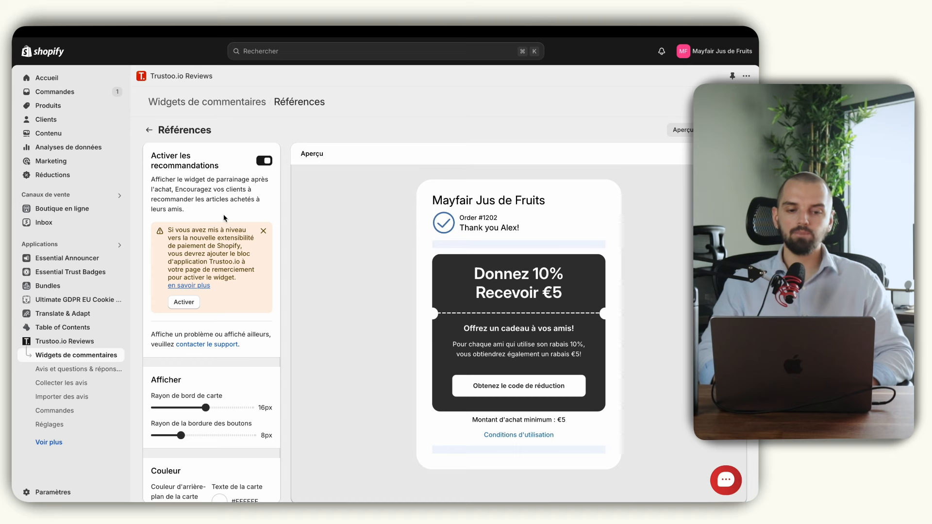
# - Add the Trustoo.io Referral widget block to the Merci page of the checkout editor and save the page
pyautogui.click(184, 303)
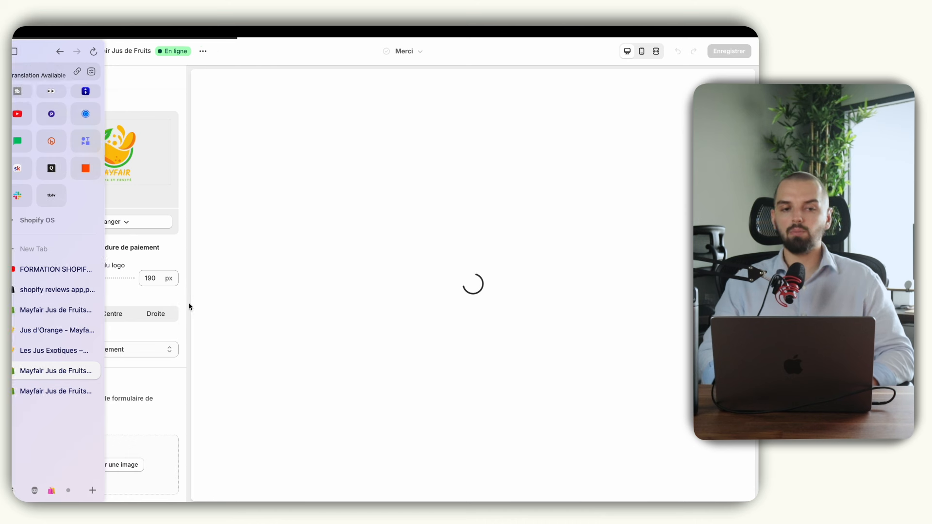
pyautogui.click(25, 80)
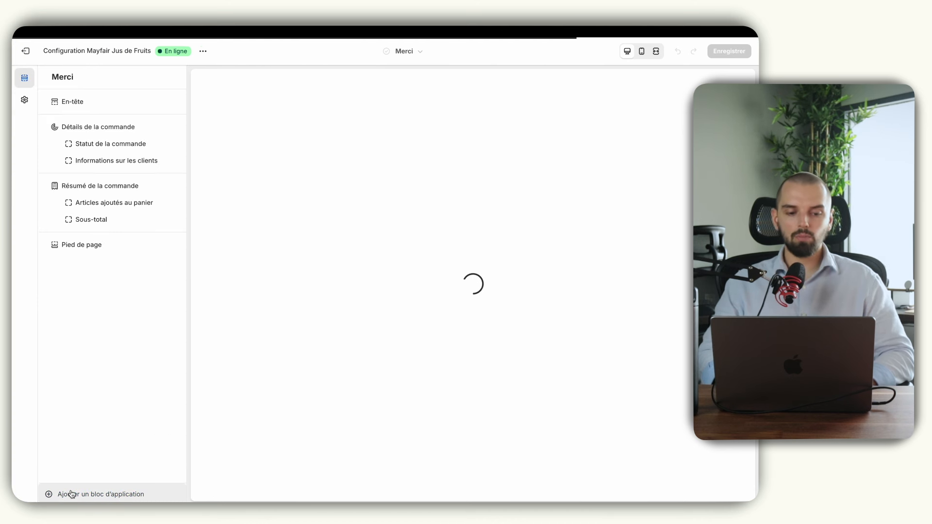
pyautogui.click(98, 495)
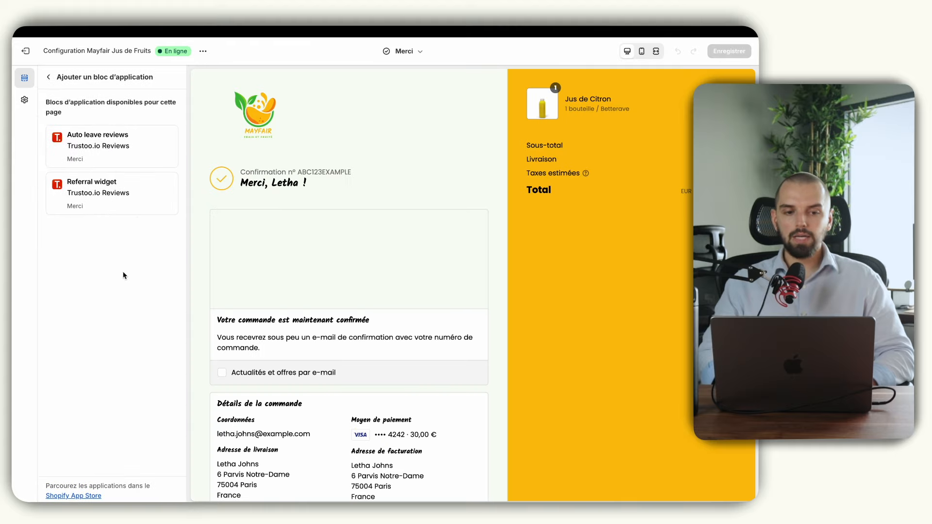
pyautogui.click(90, 193)
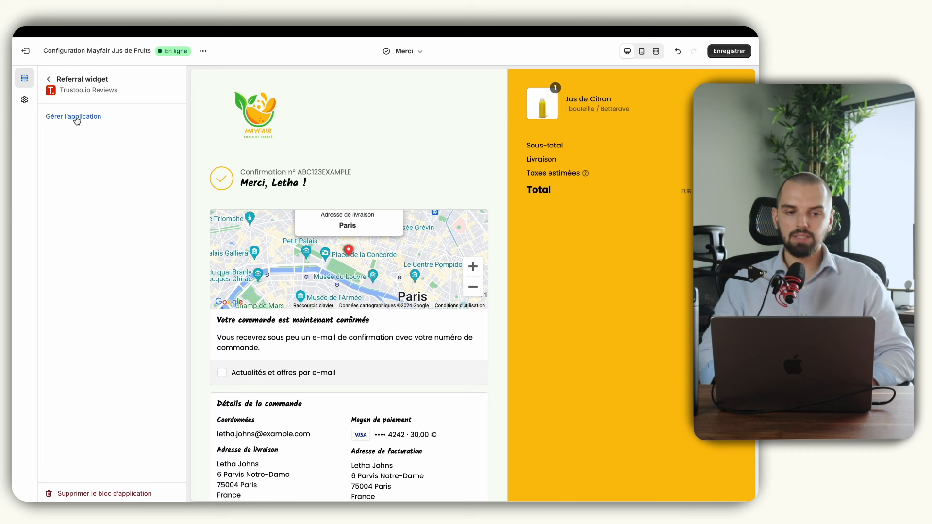
pyautogui.click(48, 80)
pyautogui.click(730, 52)
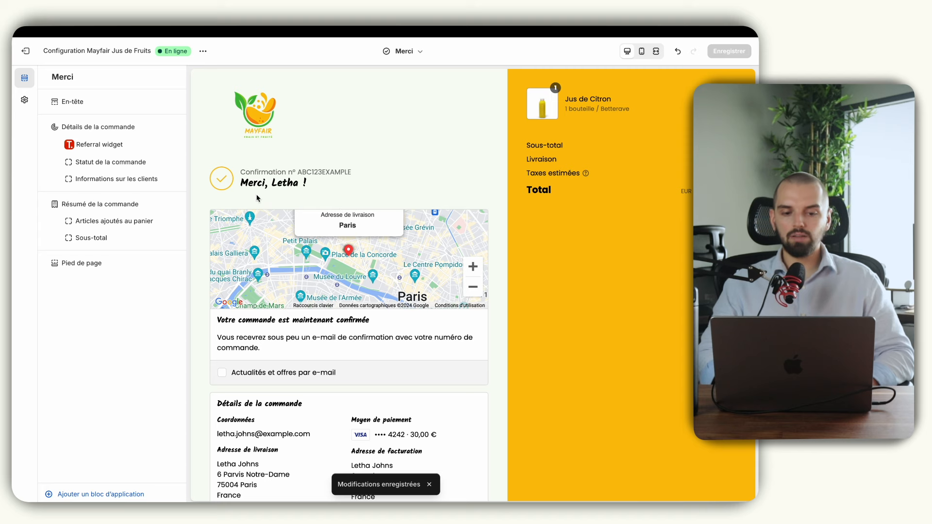
# - Look through the Merci page preview for the referral widget and reload the editor
pyautogui.scroll(-3, 308, 202)
pyautogui.scroll(-3, 296, 140)
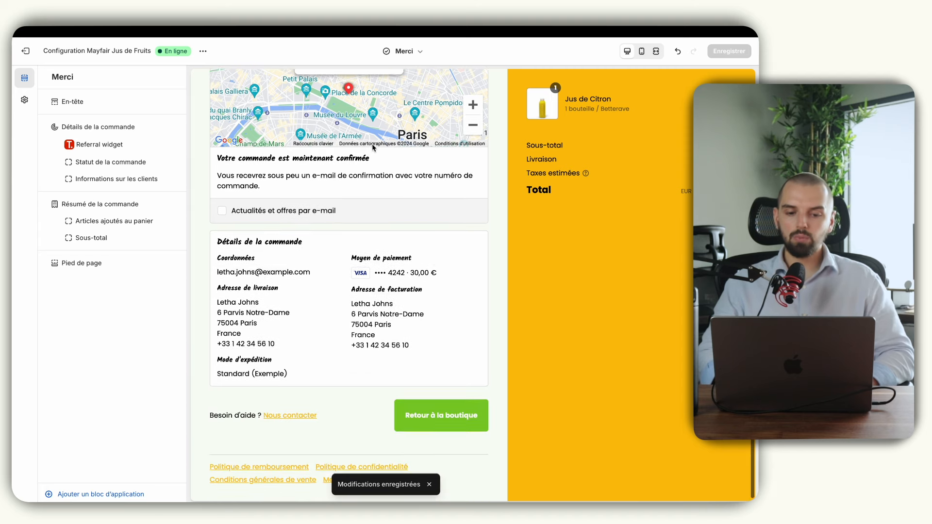
pyautogui.scroll(5, 372, 144)
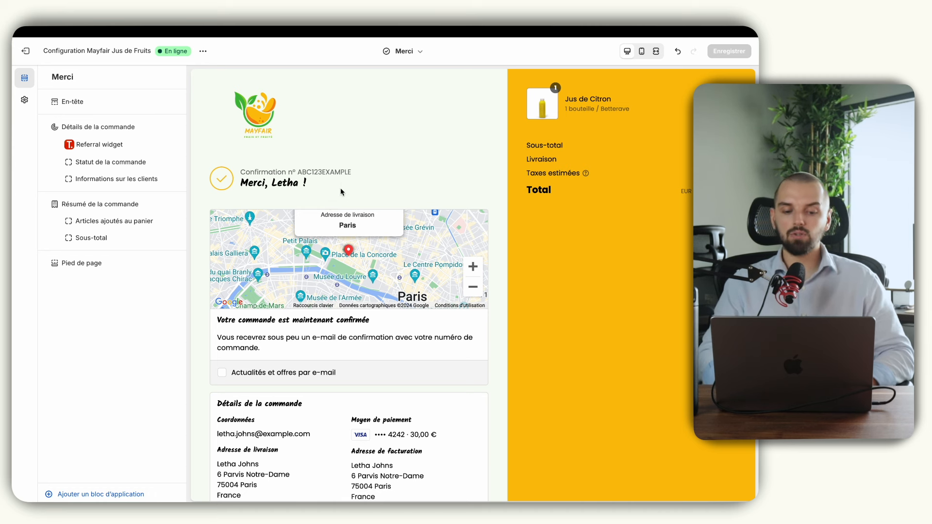
pyautogui.press('super+r')
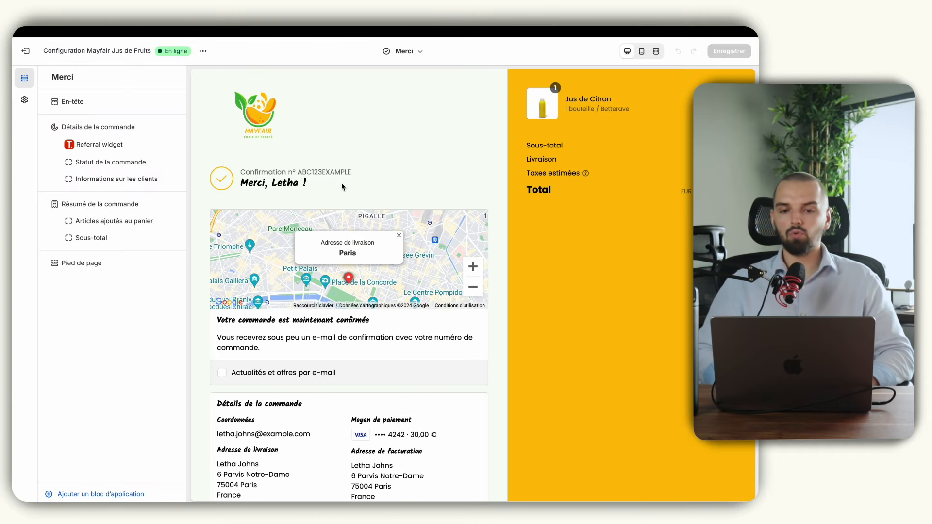
# - Open the app's management page from the Referral widget block and close the browser tabs that are no longer needed
pyautogui.click(117, 145)
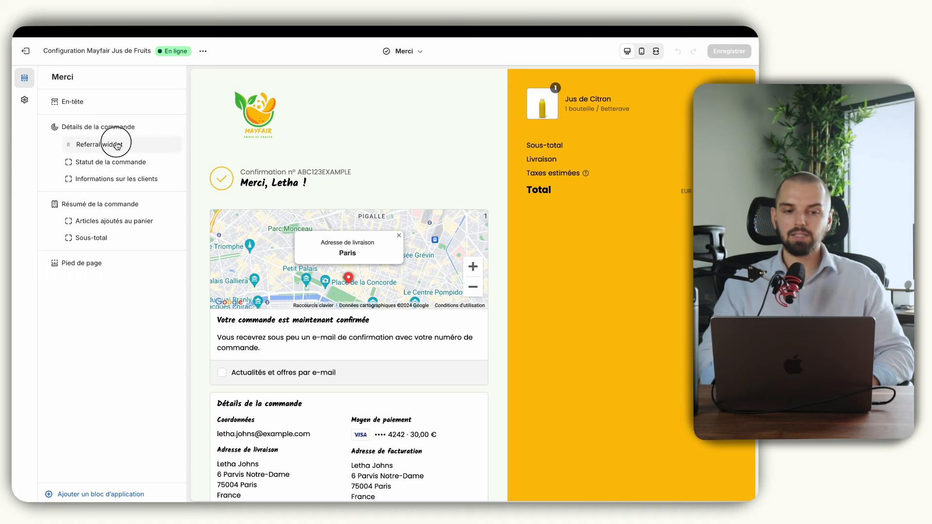
pyautogui.click(81, 117)
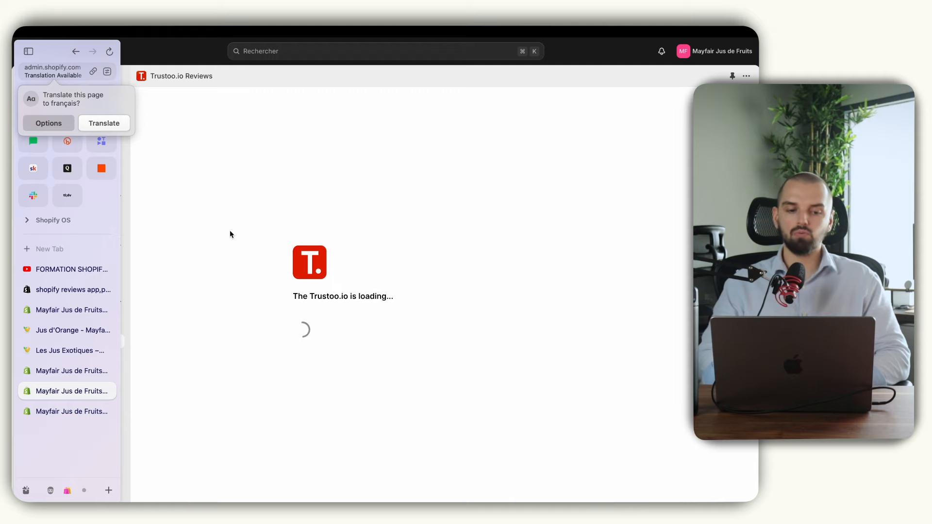
pyautogui.click(109, 351)
pyautogui.click(109, 311)
pyautogui.click(107, 289)
pyautogui.click(77, 353)
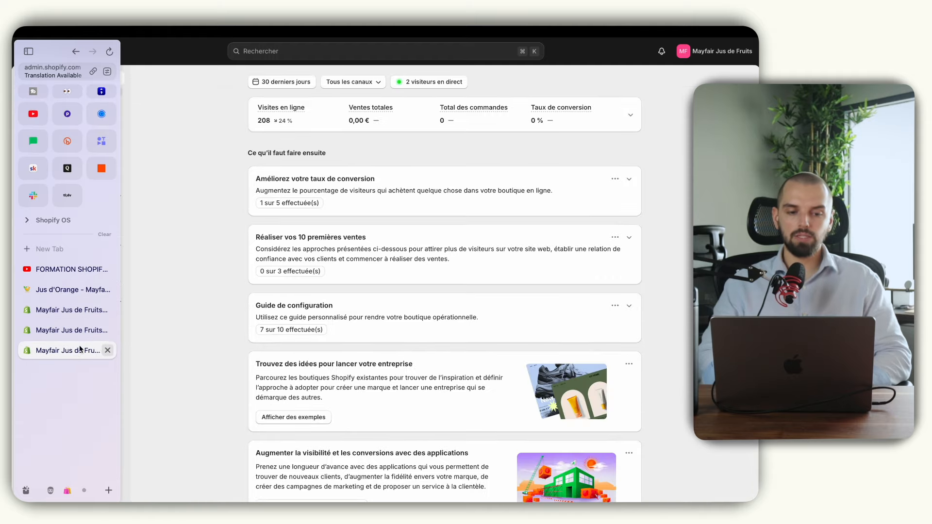
pyautogui.click(108, 351)
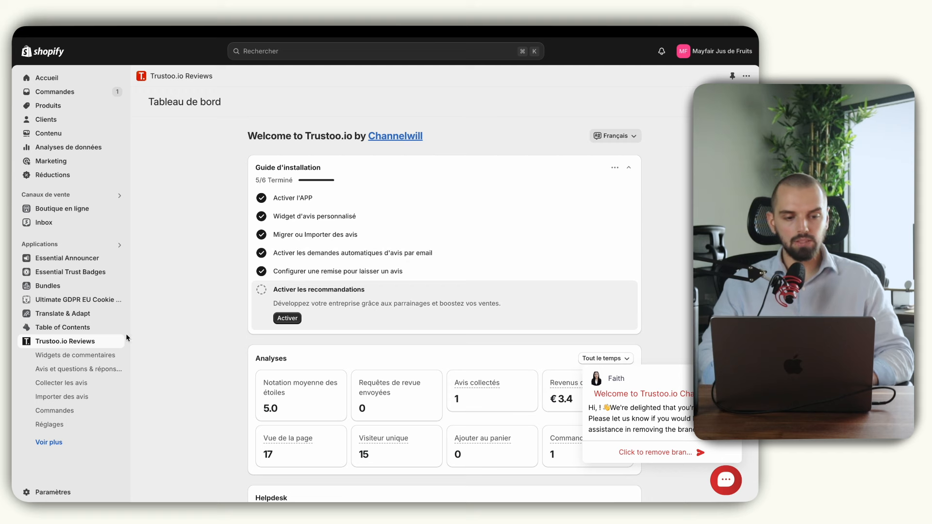
# - In the Références widget's settings, set the card border radius to 20px and the button border radius to 30px
pyautogui.click(76, 356)
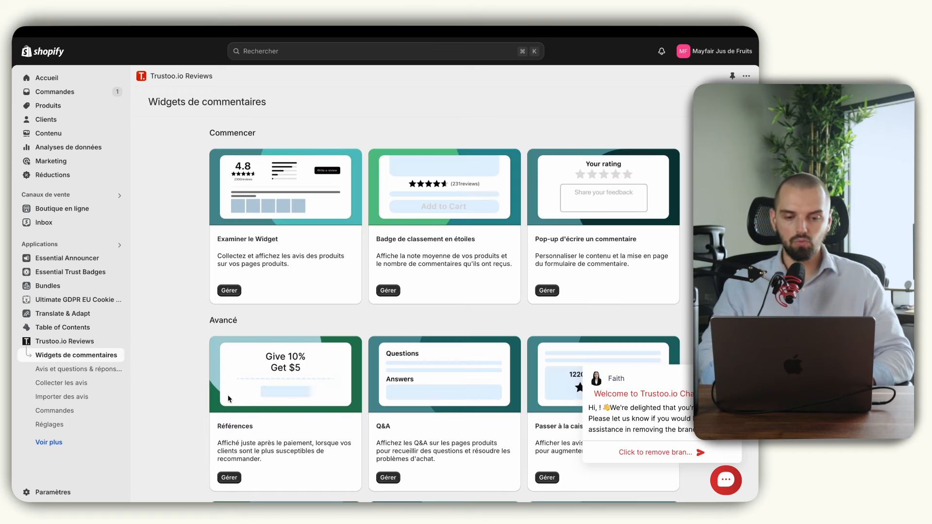
pyautogui.scroll(-1, 228, 399)
pyautogui.click(228, 419)
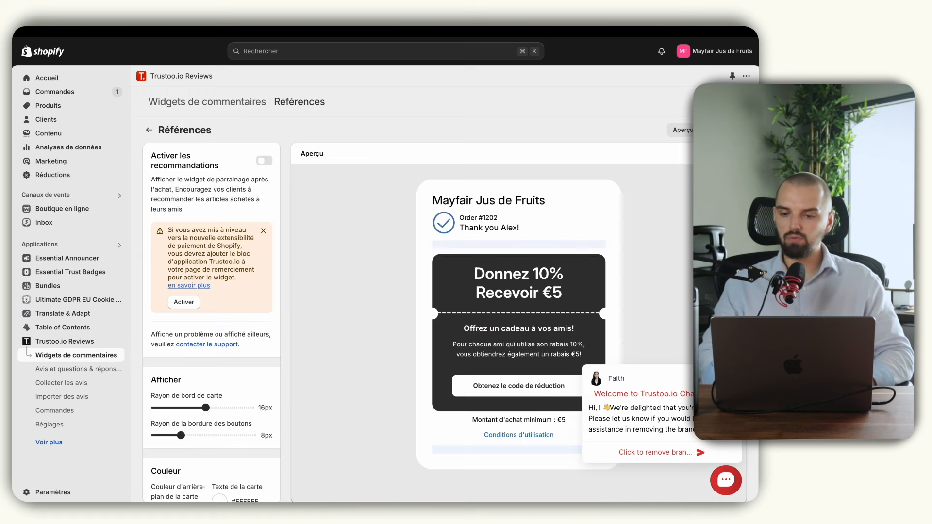
pyautogui.scroll(-2, 237, 369)
pyautogui.moveTo(205, 303)
pyautogui.mouseDown()
pyautogui.moveTo(248, 303)
pyautogui.moveTo(147, 302)
pyautogui.moveTo(218, 302)
pyautogui.mouseUp()
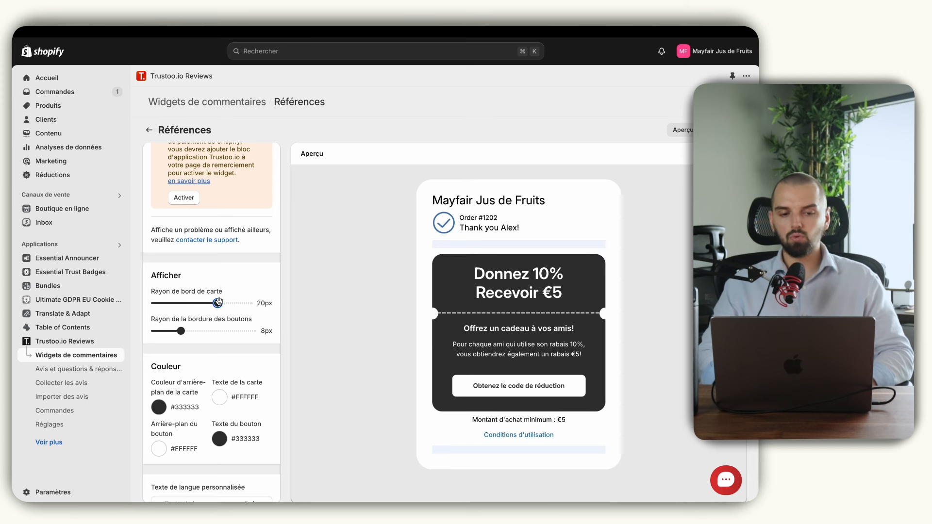
pyautogui.click(181, 331)
pyautogui.moveTo(181, 331); pyautogui.dragTo(248, 330)
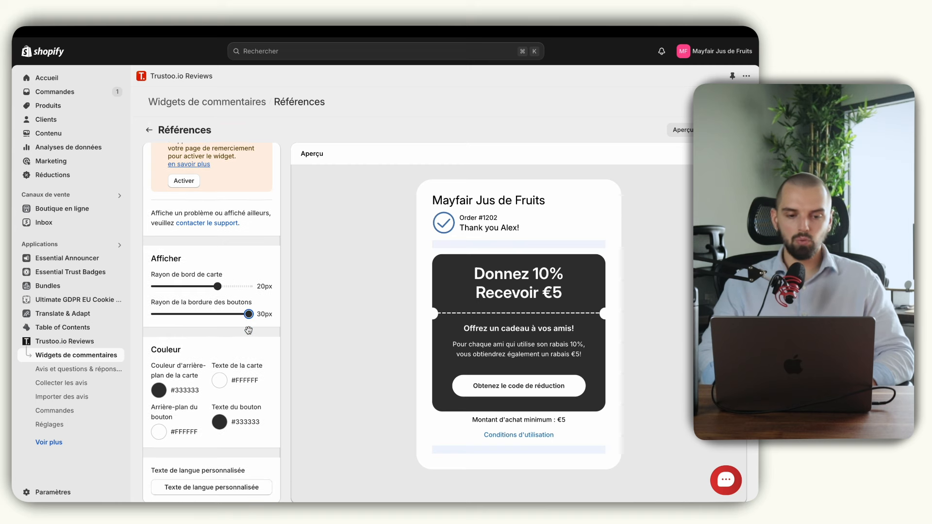
# - Set the referral card's background colour to orange-yellow #FFC91E and its text colour to black #000000
pyautogui.scroll(-3, 247, 330)
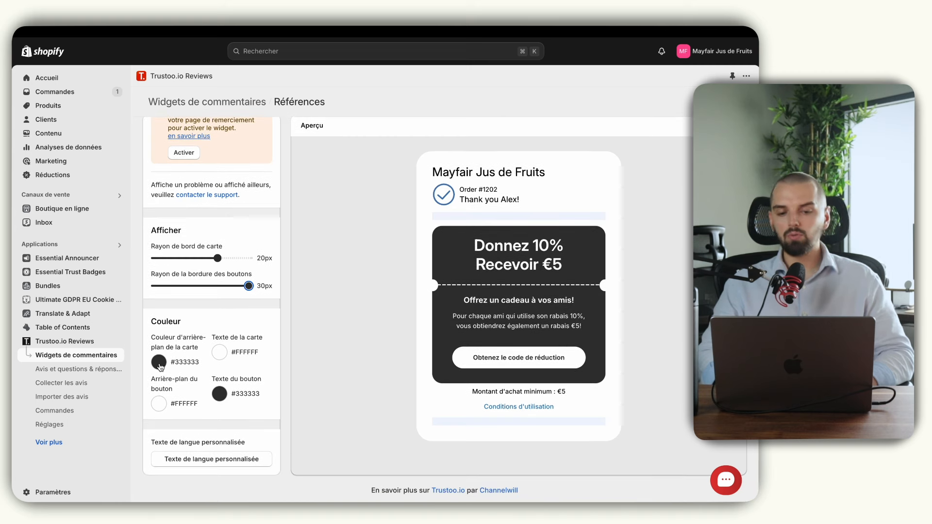
pyautogui.click(163, 367)
pyautogui.moveTo(241, 403); pyautogui.dragTo(225, 379)
pyautogui.click(223, 383)
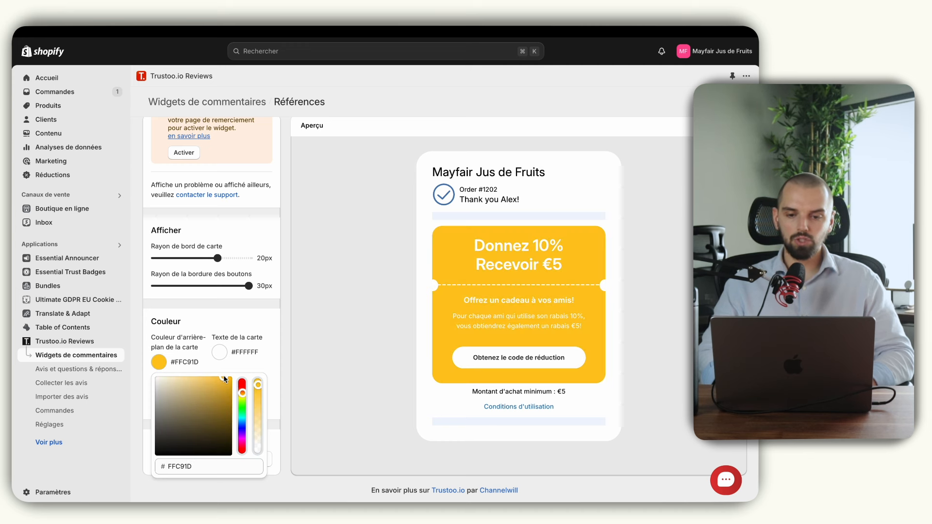
pyautogui.click(221, 351)
pyautogui.moveTo(245, 427); pyautogui.dragTo(210, 456)
pyautogui.click(210, 455)
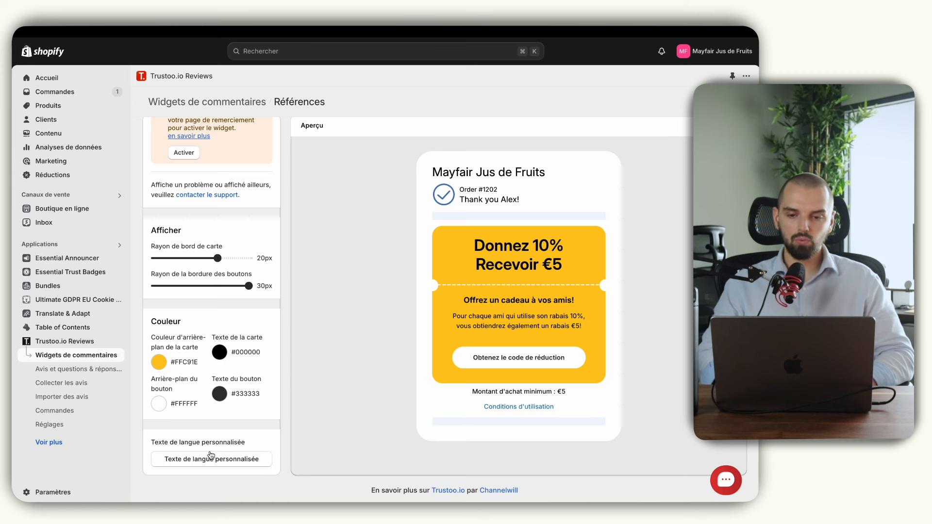
# - Set the referral button's background colour to black #000000 and its text colour to white #FFFFFF
pyautogui.click(159, 403)
pyautogui.click(199, 322)
pyautogui.moveTo(199, 322); pyautogui.dragTo(149, 353)
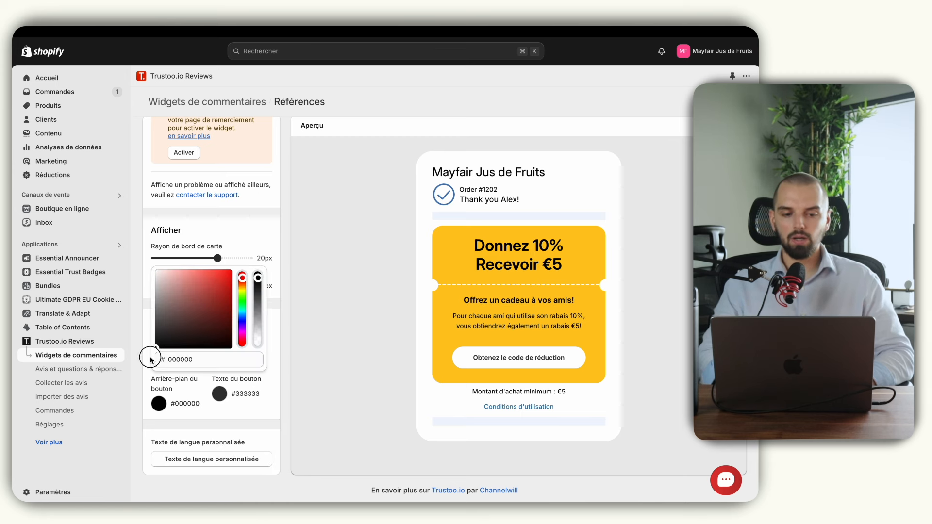
pyautogui.click(211, 394)
pyautogui.click(217, 396)
pyautogui.moveTo(232, 312); pyautogui.dragTo(203, 267)
pyautogui.click(200, 268)
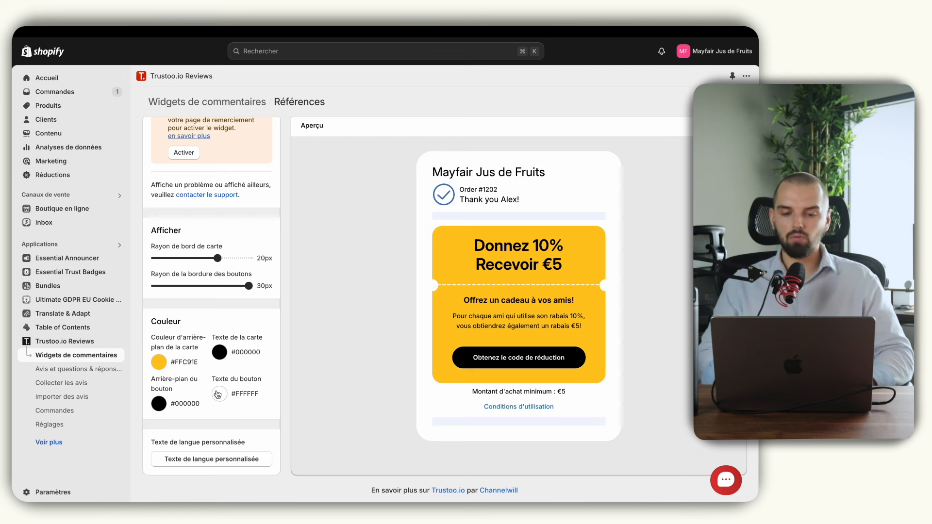
pyautogui.click(194, 458)
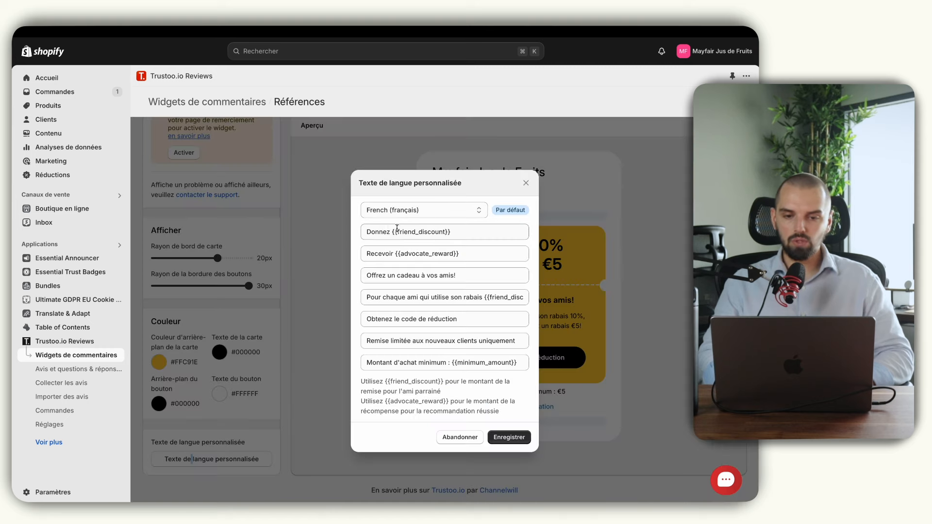
pyautogui.doubleClick(382, 232)
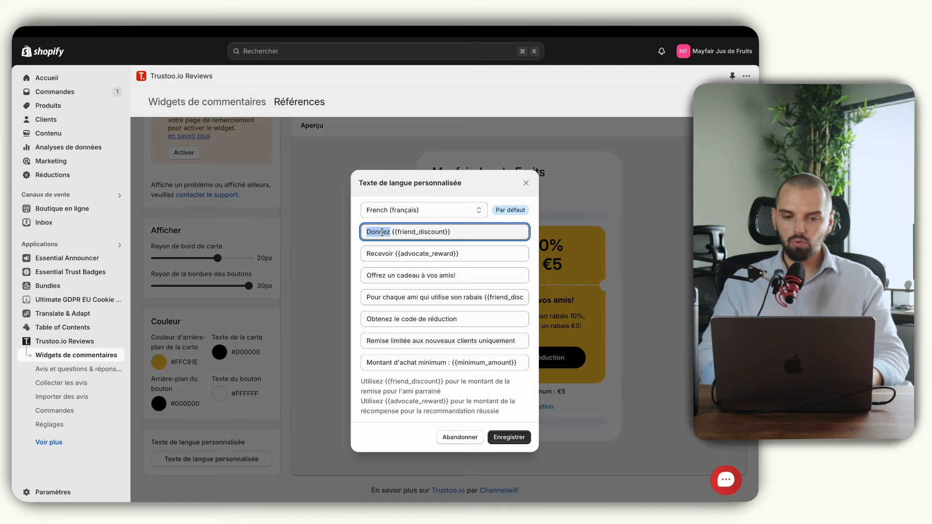
pyautogui.click(526, 182)
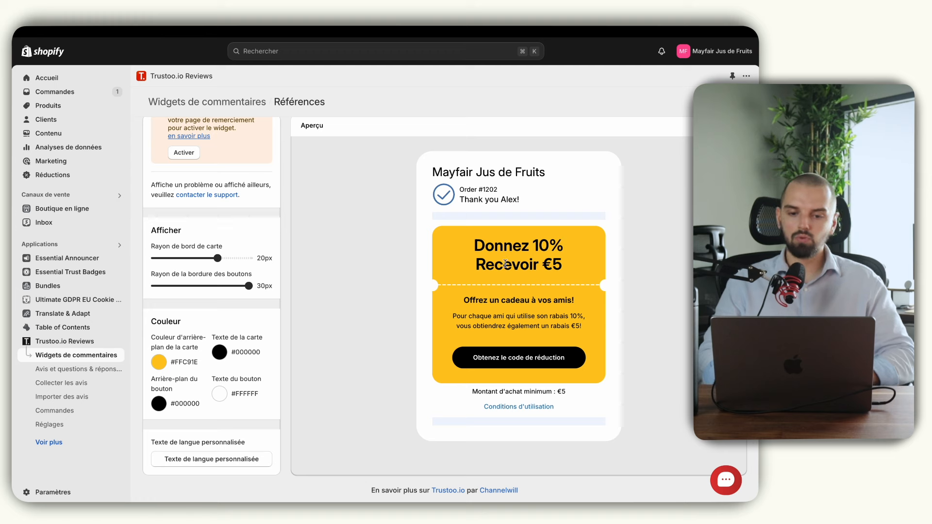
# - In the custom French texts, change the two referral headings to "Offre {{friend_discount}}" and "Recevez {{advocate_reward}}"
pyautogui.click(212, 458)
pyautogui.doubleClick(381, 232)
pyautogui.write('Offre {{friend_discount')
pyautogui.doubleClick(379, 253)
pyautogui.write('Recevez {{advocate_reward')
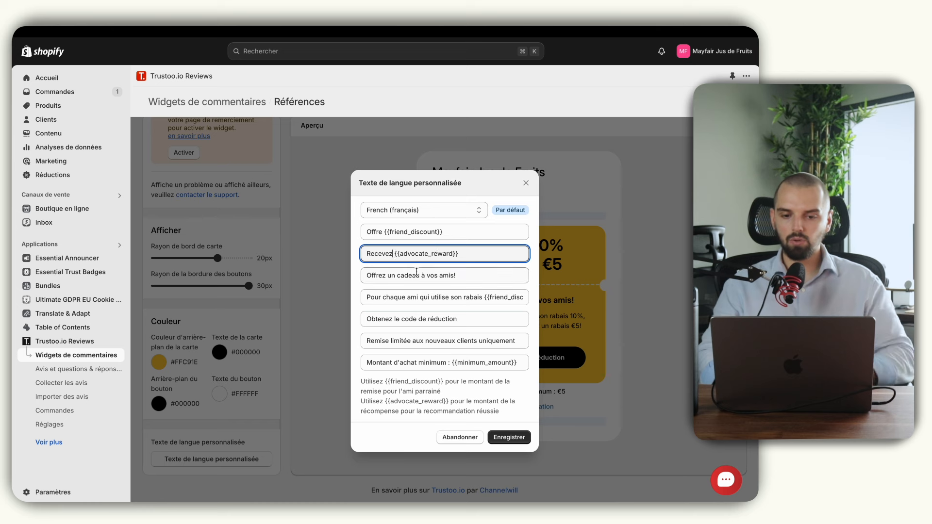
# - Reword the referral card's subheading as "Offrez une réduction à vos amis !"
pyautogui.click(454, 275)
pyautogui.doubleClick(405, 275)
pyautogui.press('BackSpace')
pyautogui.press('BackSpace')
pyautogui.write('e réduction')
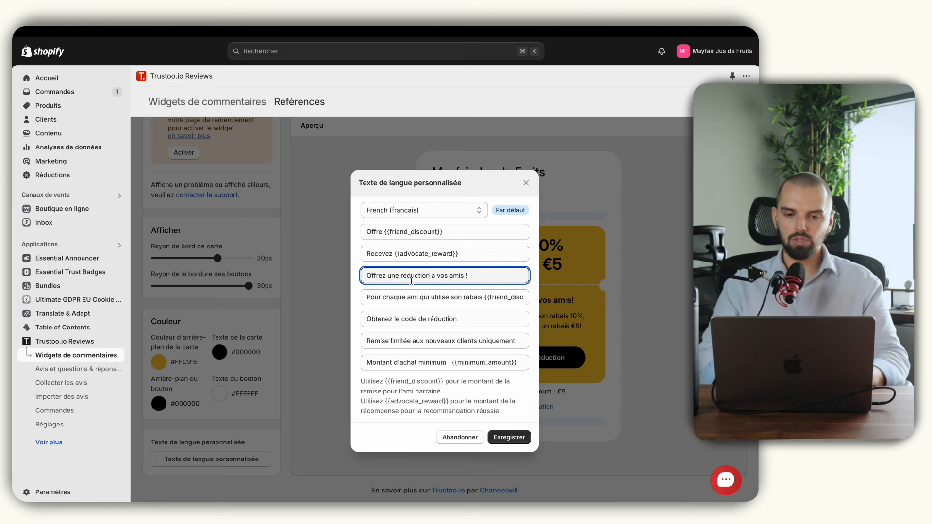
# - Reword the referral description to say "votre code {{friend_discount}}" and "également une réduction de {{advocate_reward}}", and save the texts
pyautogui.moveTo(428, 297); pyautogui.dragTo(441, 298)
pyautogui.doubleClick(455, 297)
pyautogui.write('votre')
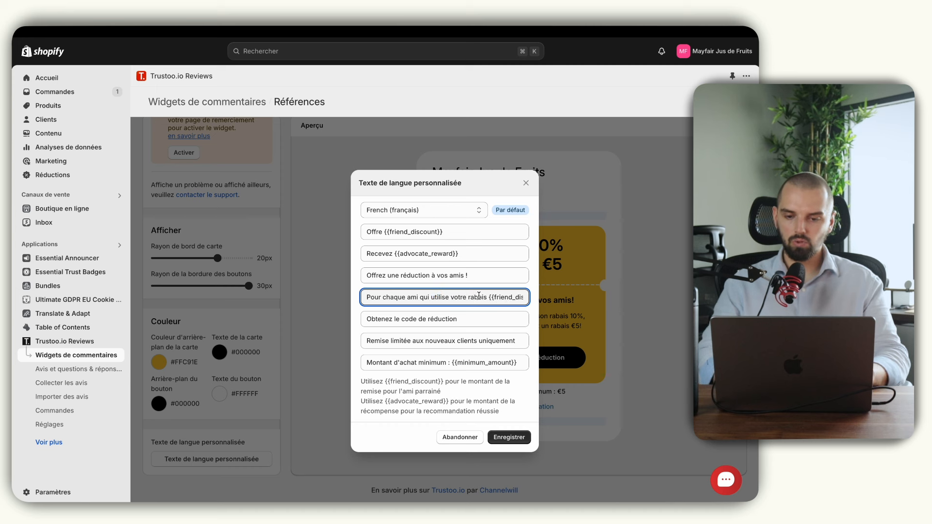
pyautogui.doubleClick(477, 297)
pyautogui.write('code')
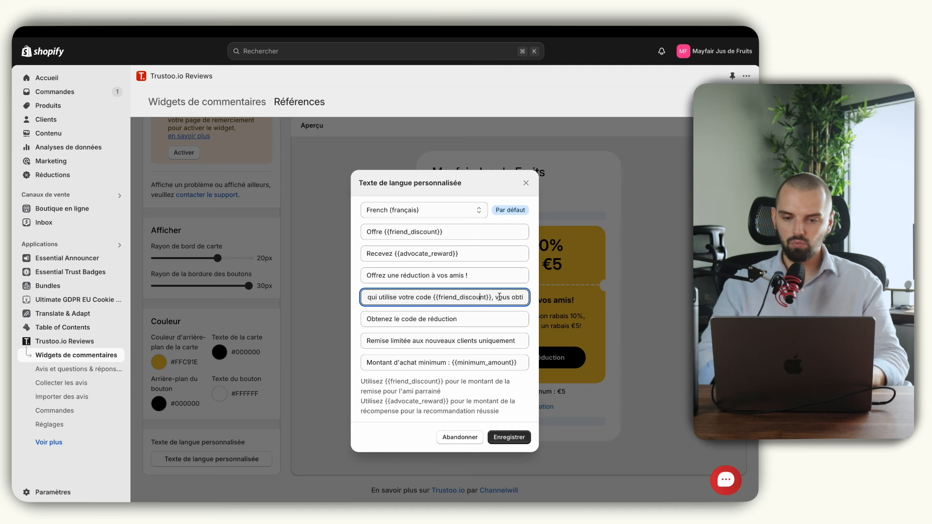
pyautogui.moveTo(503, 297)
pyautogui.mouseDown()
pyautogui.moveTo(519, 297)
pyautogui.moveTo(505, 297)
pyautogui.mouseUp()
pyautogui.click(459, 297)
pyautogui.write('e réduction de {{advocate_rewarc')
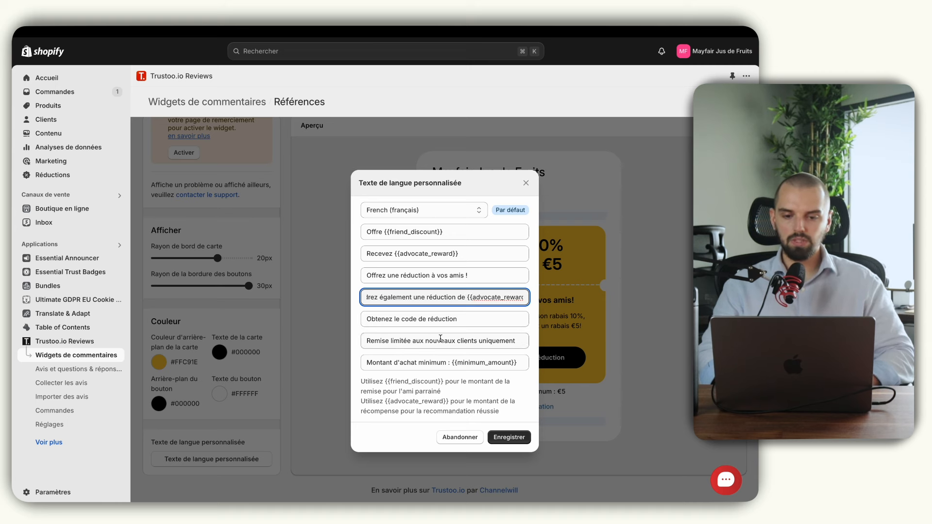
pyautogui.click(517, 437)
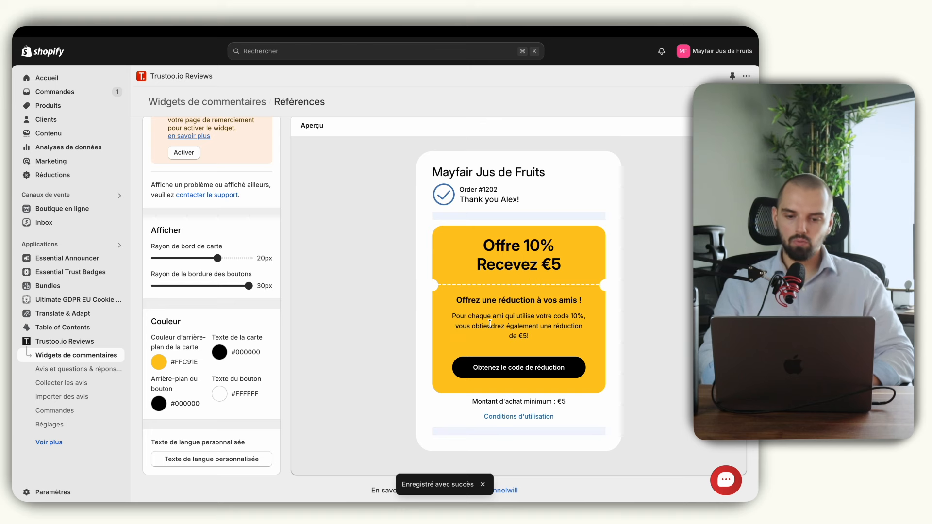
# - Correct the referral card's first heading in the French custom texts to "Offrez {{friend_discount}}" and save
pyautogui.click(217, 460)
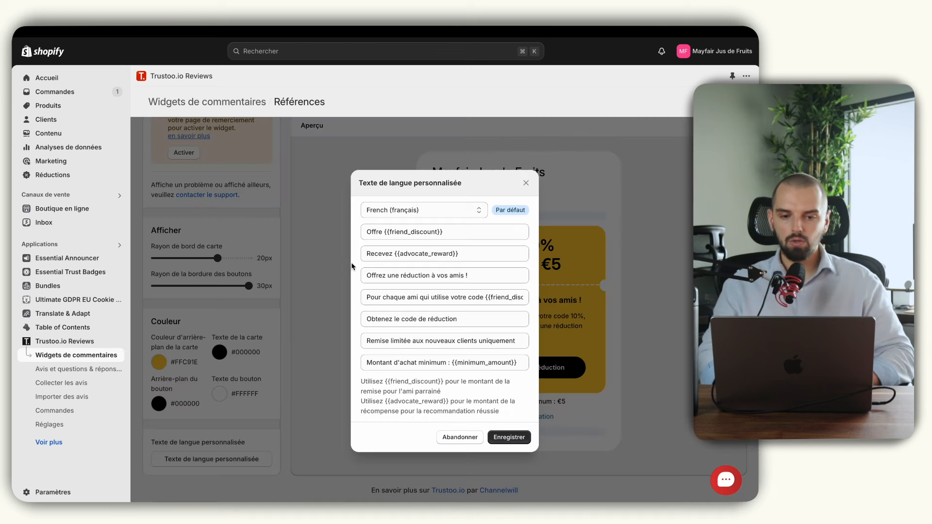
pyautogui.click(383, 232)
pyautogui.write('z')
pyautogui.click(498, 438)
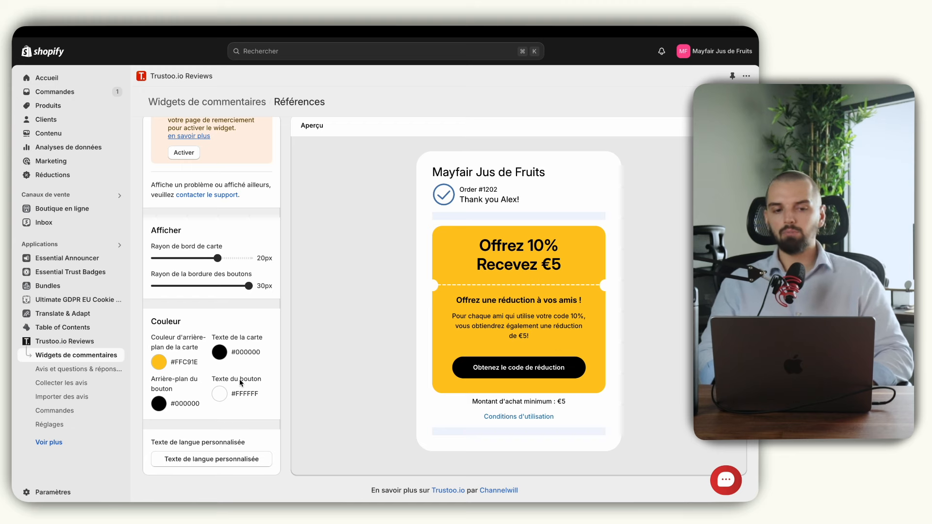
# - Enable the referral widget and open the checkout editor to activate its block on the thank-you page
pyautogui.scroll(3, 240, 380)
pyautogui.click(264, 133)
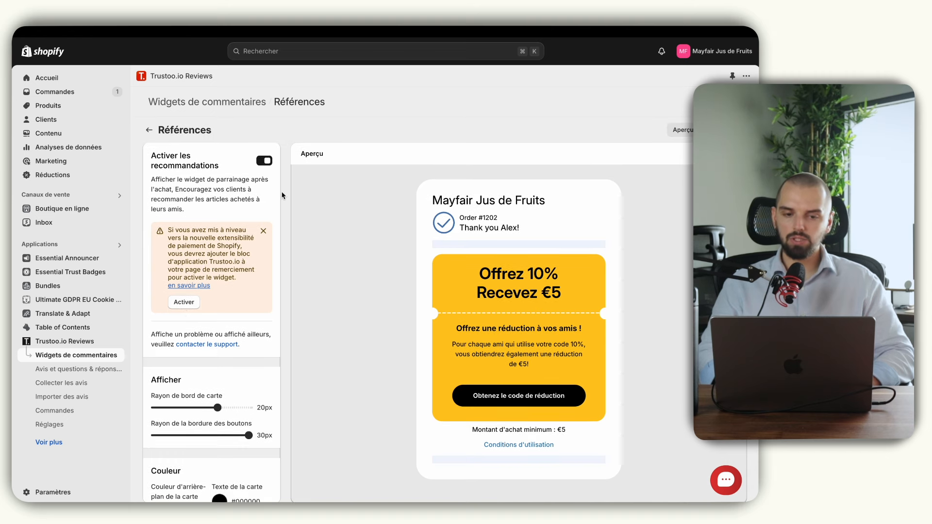
pyautogui.click(183, 302)
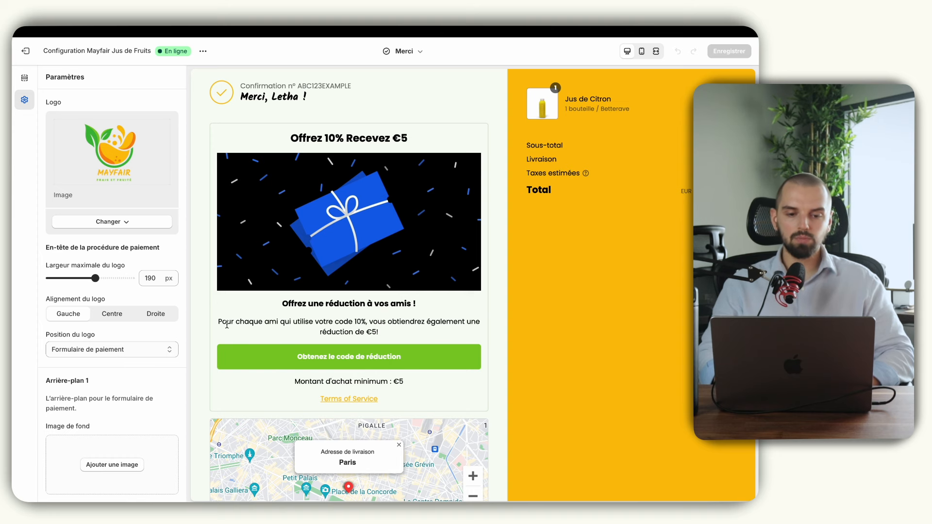
# - Review the referral block on the thank-you page, open its discount code sharing options, and close the checkout editor tab
pyautogui.moveTo(225, 321); pyautogui.dragTo(338, 320)
pyautogui.click(340, 321)
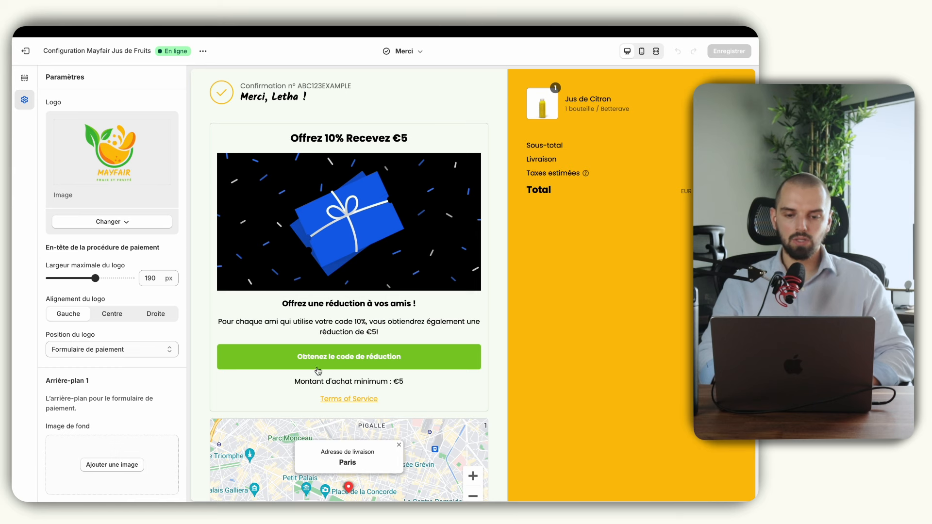
pyautogui.scroll(2, 335, 301)
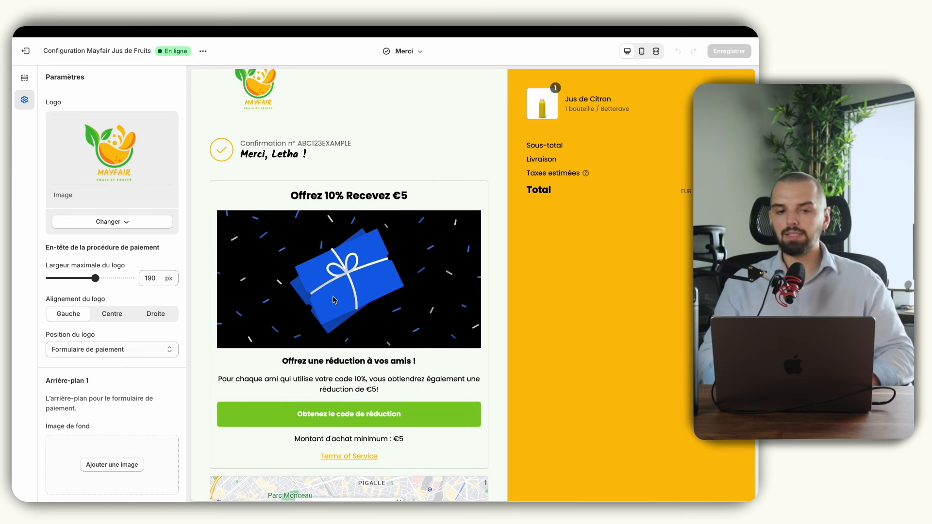
pyautogui.click(356, 362)
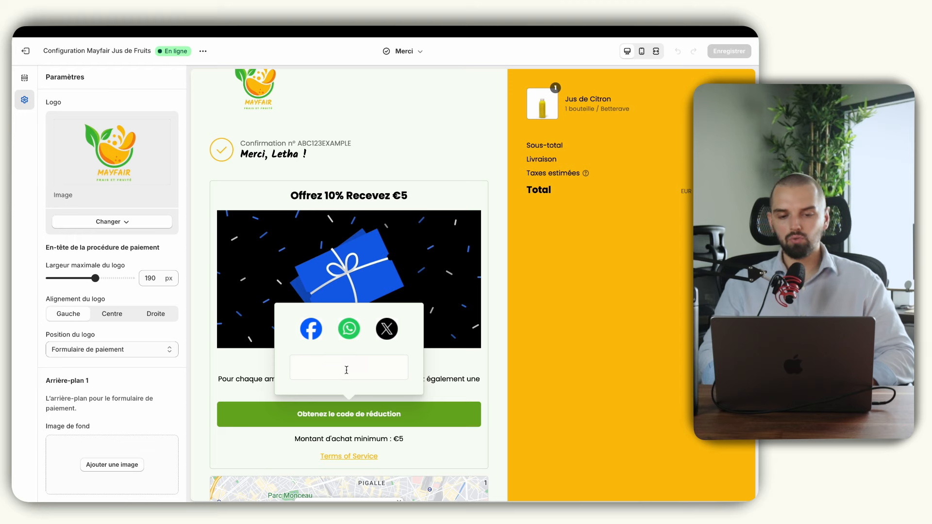
pyautogui.click(346, 370)
pyautogui.click(25, 51)
pyautogui.moveTo(13, 244)
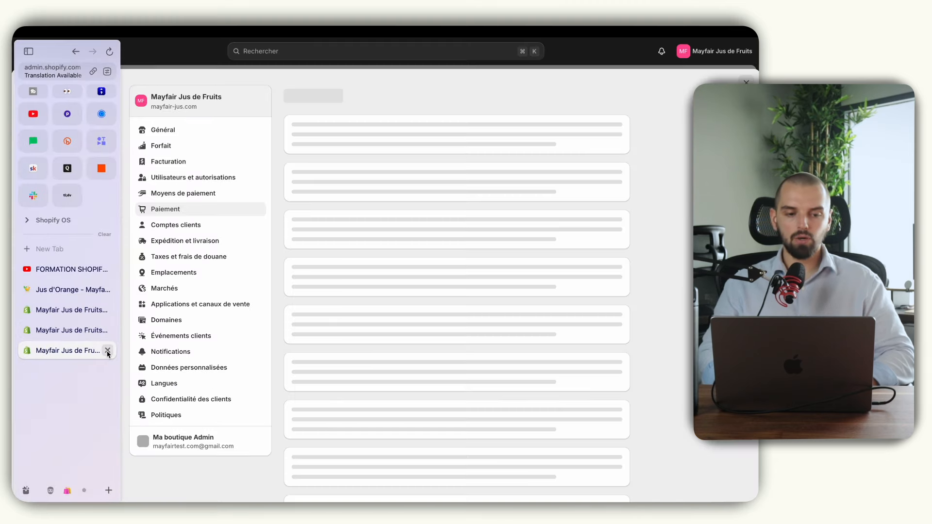
pyautogui.click(108, 350)
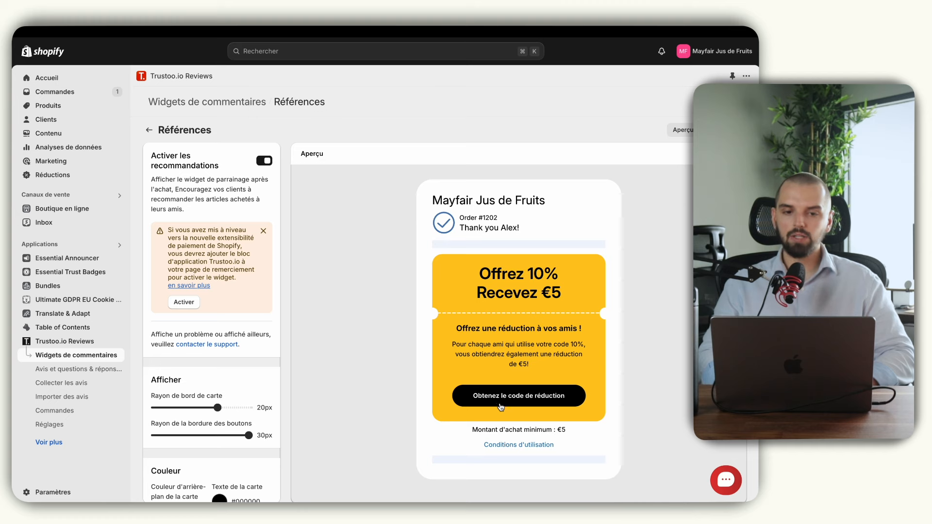
# - Go back from the referral settings to the widget list and open the Q&A widget's settings
pyautogui.scroll(-4, 240, 269)
pyautogui.scroll(4, 240, 269)
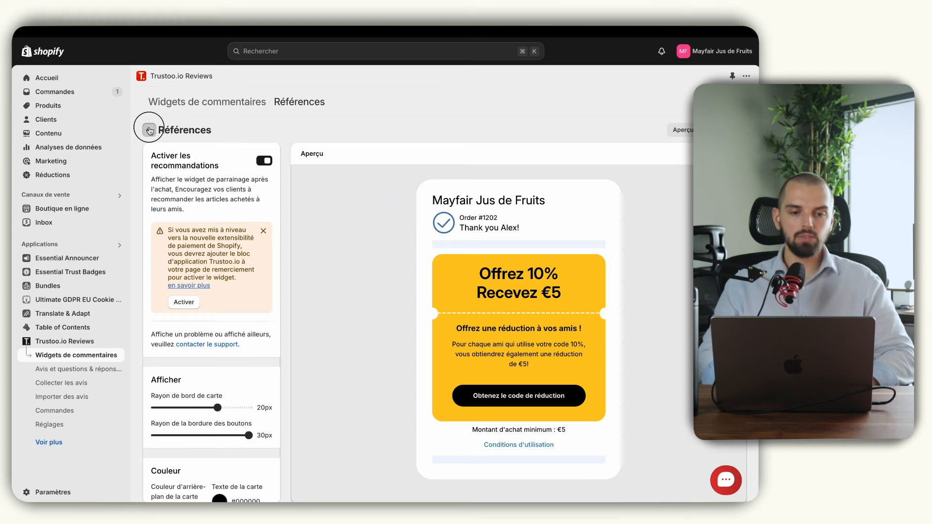
pyautogui.click(149, 130)
pyautogui.scroll(-3, 453, 265)
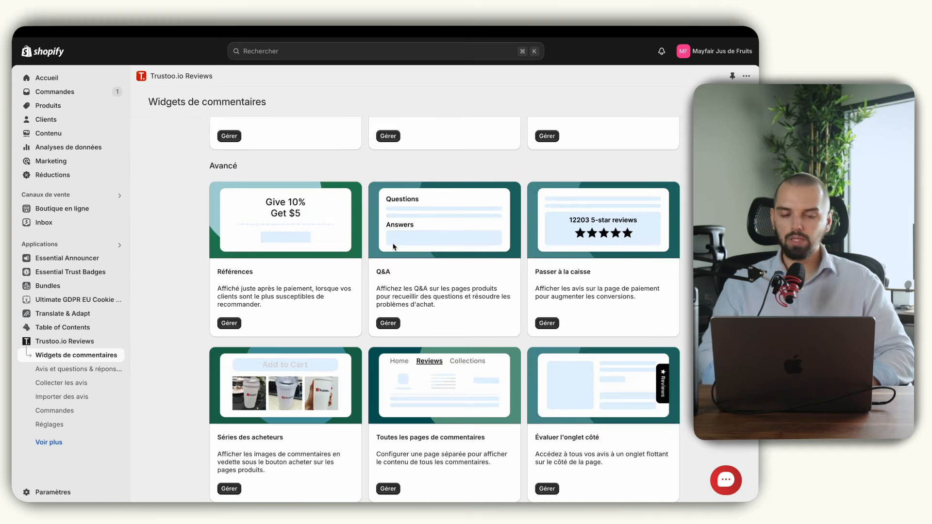
pyautogui.click(388, 323)
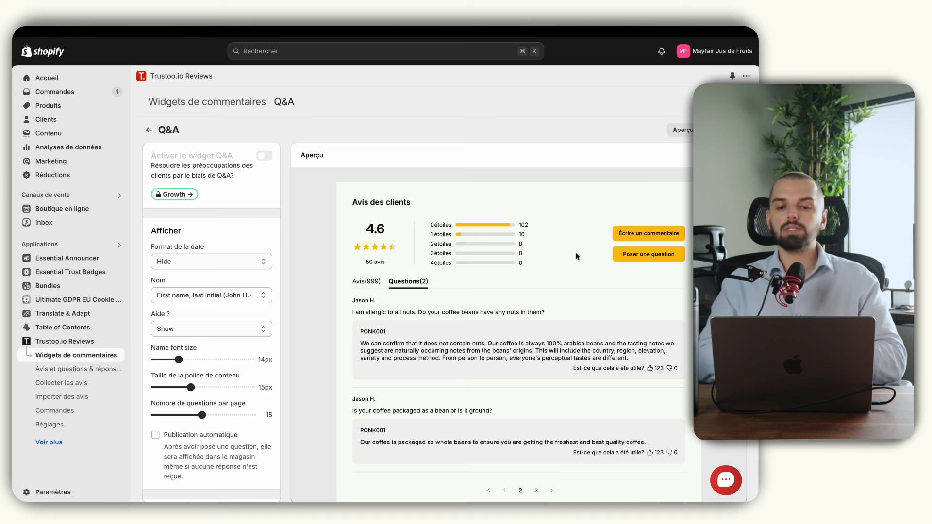
# - Set the Q&A date format to DD/MM/YYYY and keep the help option on Show
pyautogui.click(188, 261)
pyautogui.click(194, 240)
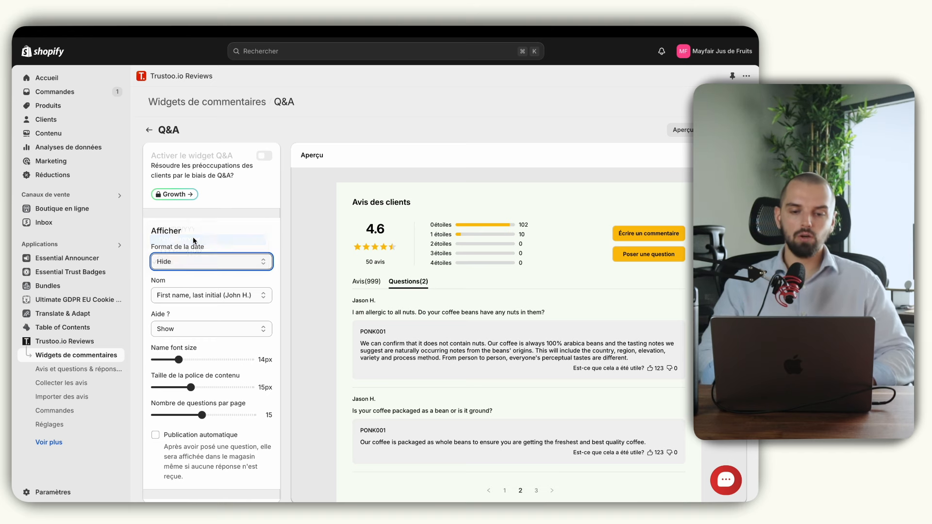
pyautogui.click(201, 328)
pyautogui.click(196, 327)
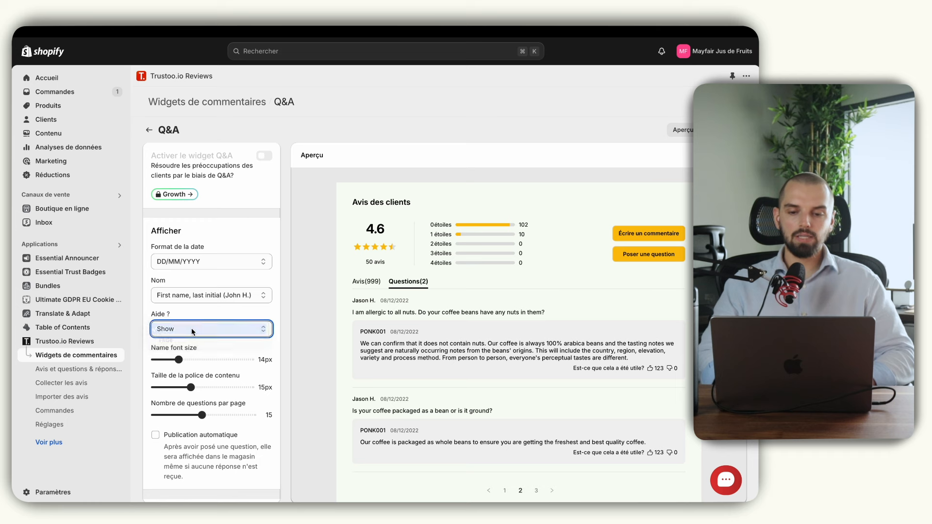
# - Turn on automatic publication of customer questions in the Q&A widget
pyautogui.scroll(-3, 194, 330)
pyautogui.scroll(-1, 192, 332)
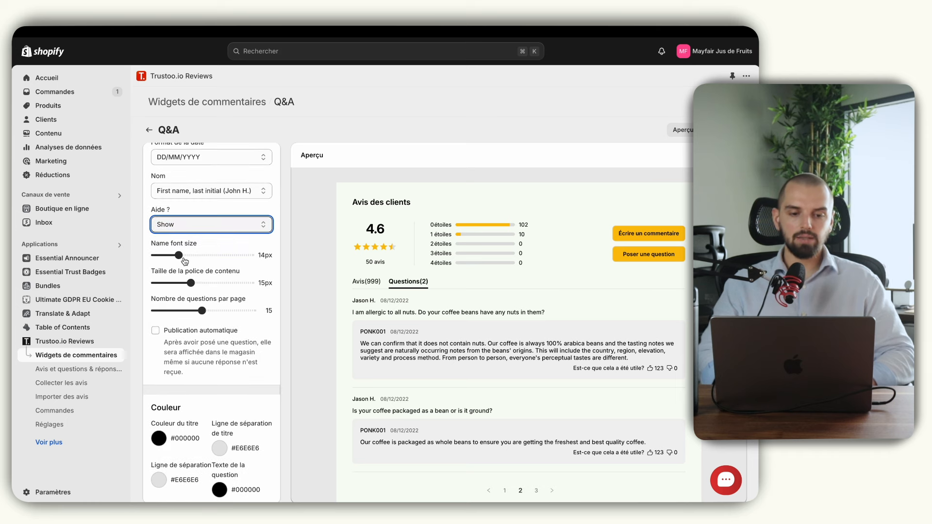
pyautogui.tripleClick(172, 344)
pyautogui.click(188, 362)
pyautogui.click(191, 334)
pyautogui.scroll(-2, 191, 354)
pyautogui.scroll(-1, 192, 355)
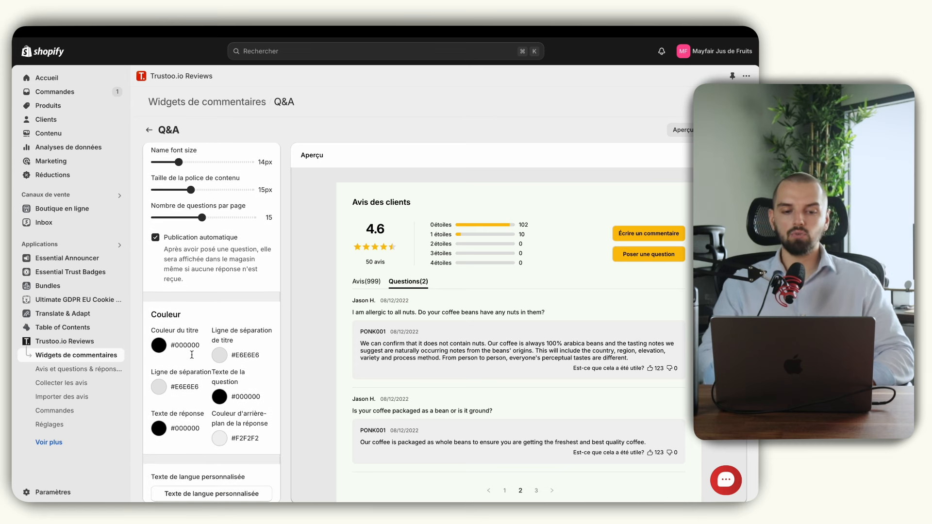
# - Set the Q&A title separator line's colour to yellow #FFDE17
pyautogui.scroll(-1, 165, 347)
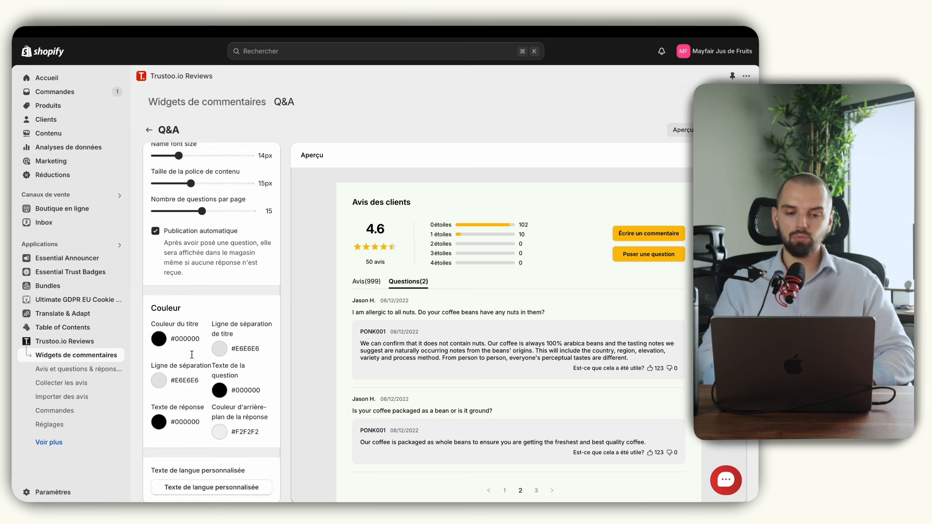
pyautogui.click(221, 348)
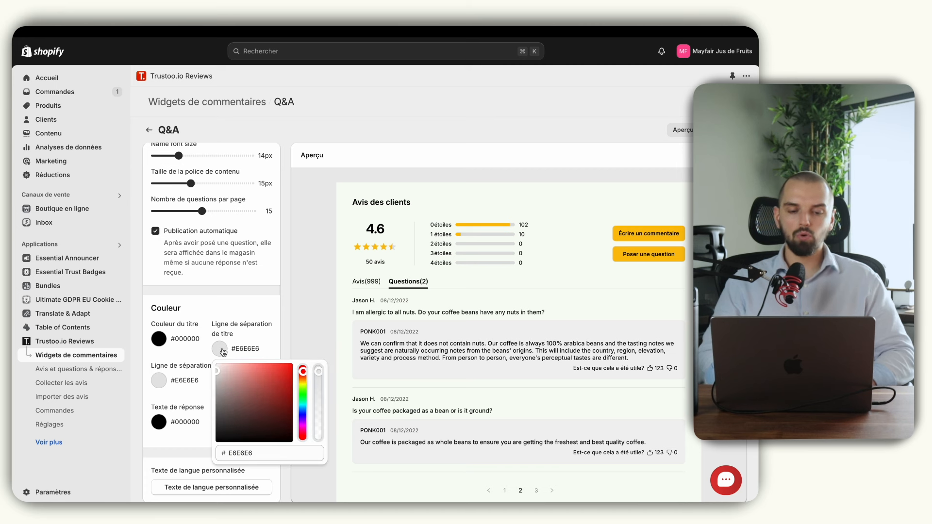
pyautogui.click(301, 381)
pyautogui.click(303, 383)
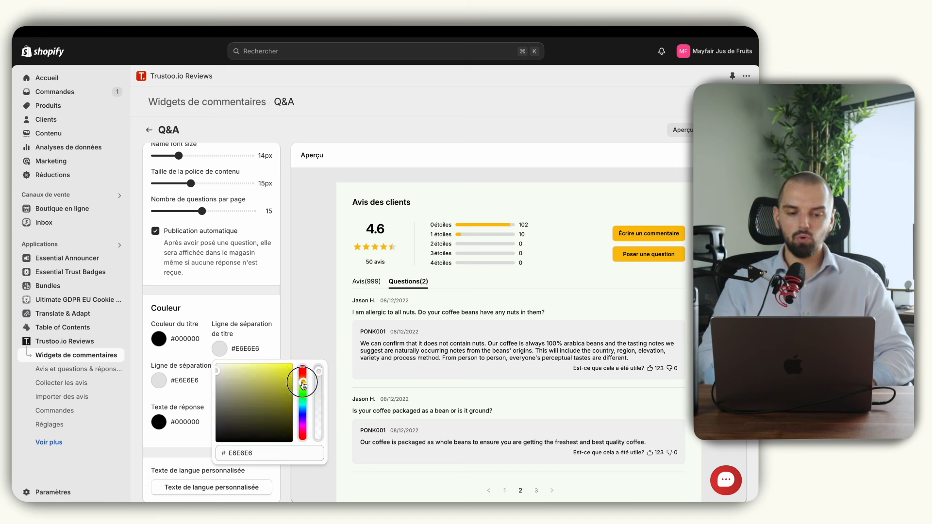
pyautogui.click(289, 374)
pyautogui.moveTo(288, 374)
pyautogui.mouseDown()
pyautogui.moveTo(284, 364)
pyautogui.moveTo(303, 381)
pyautogui.mouseUp()
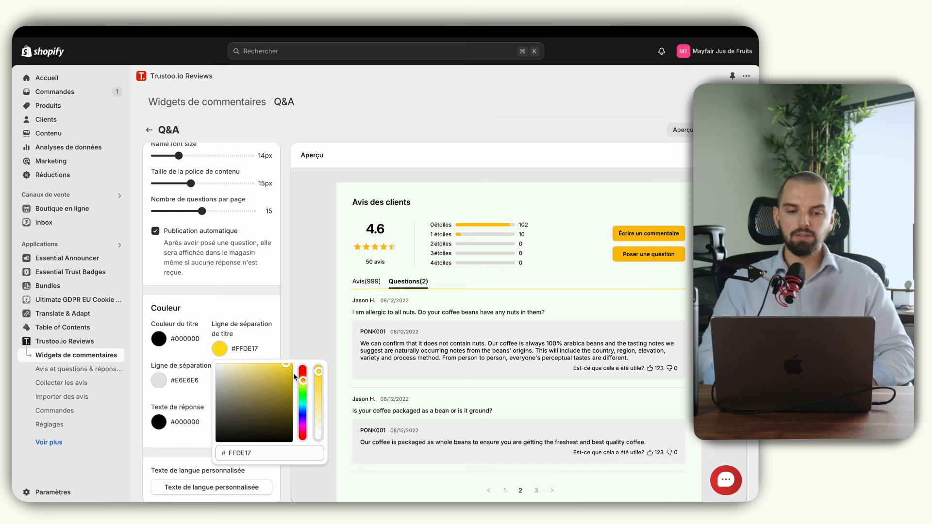
pyautogui.click(271, 340)
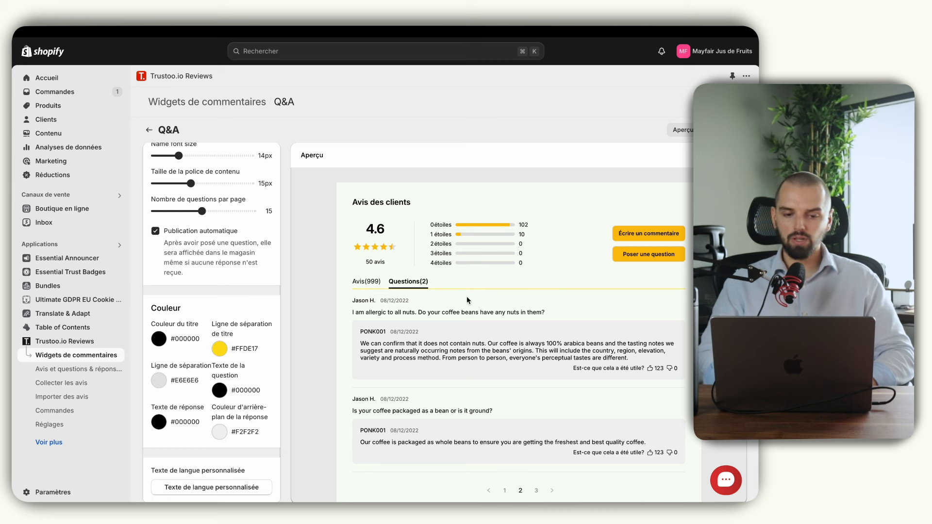
# - Set the Q&A title separator line's colour to black #000000
pyautogui.click(219, 348)
pyautogui.moveTo(220, 422); pyautogui.dragTo(207, 446)
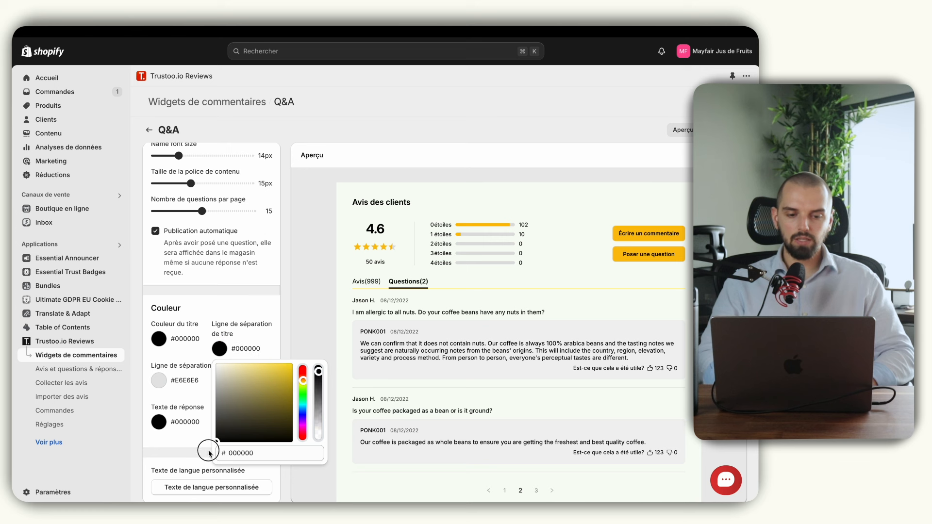
pyautogui.click(178, 406)
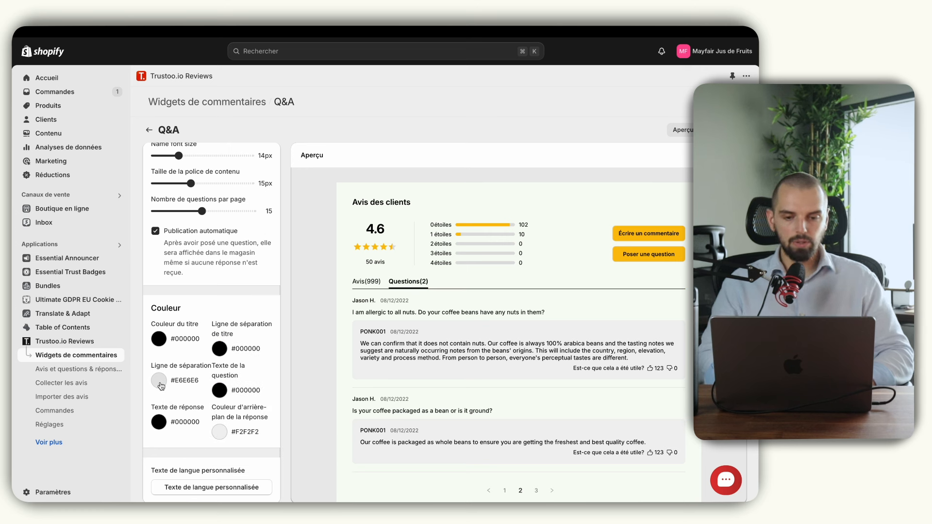
# - Set the Q&A answer background colour to black #000000 and the answer text colour to white #FFFFFF
pyautogui.click(220, 432)
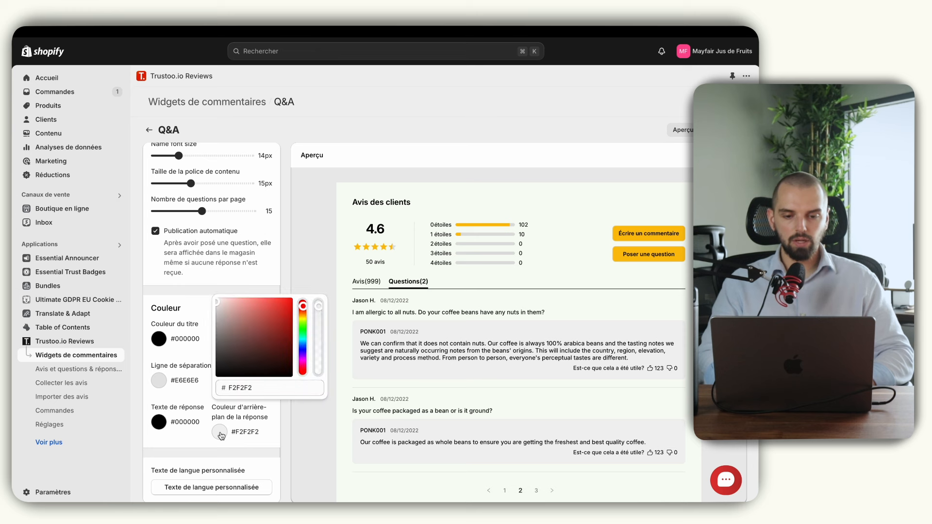
pyautogui.moveTo(222, 378); pyautogui.dragTo(207, 380)
pyautogui.click(159, 421)
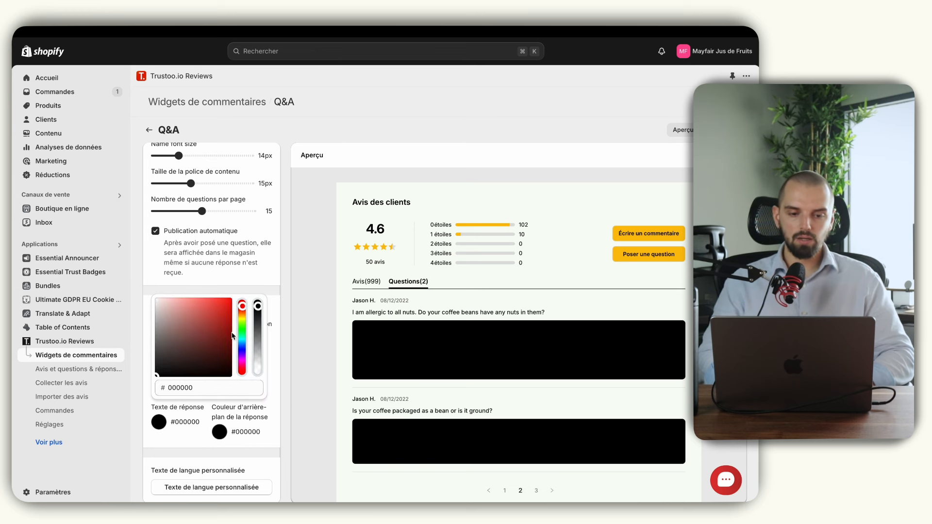
pyautogui.moveTo(160, 334); pyautogui.dragTo(154, 297)
pyautogui.click(153, 292)
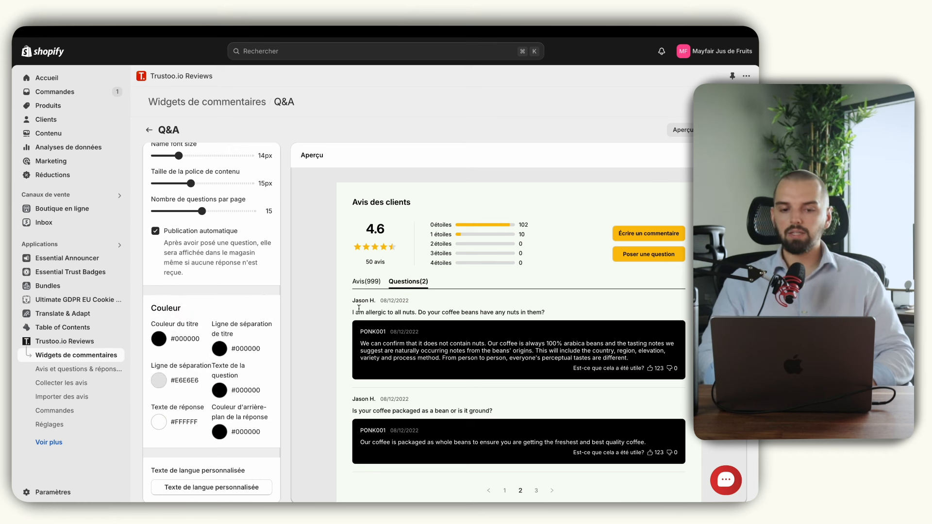
# - Open the Q&A widget's custom language texts and save them
pyautogui.scroll(-1, 212, 417)
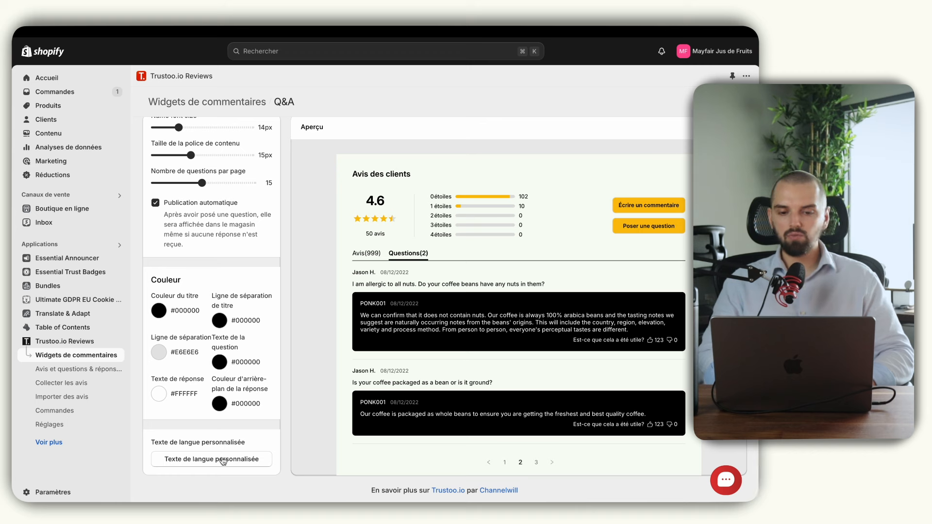
pyautogui.click(209, 459)
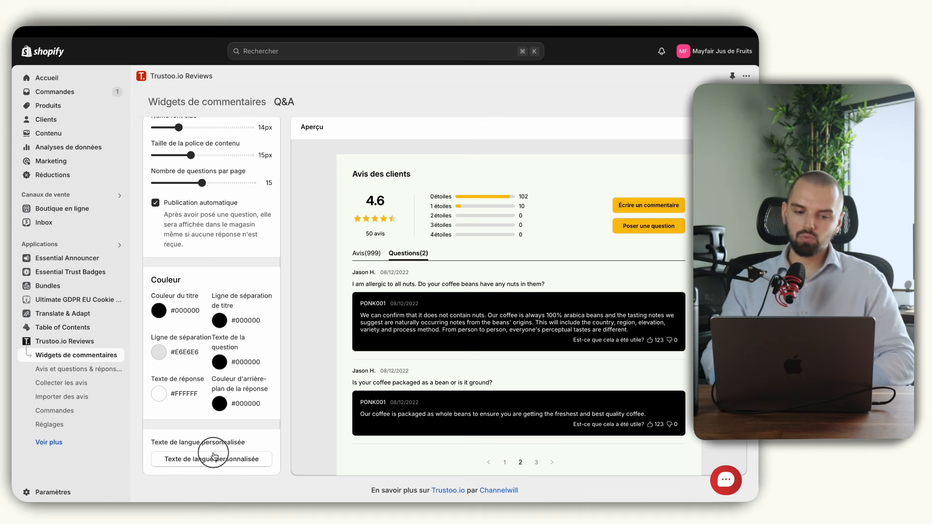
pyautogui.click(509, 430)
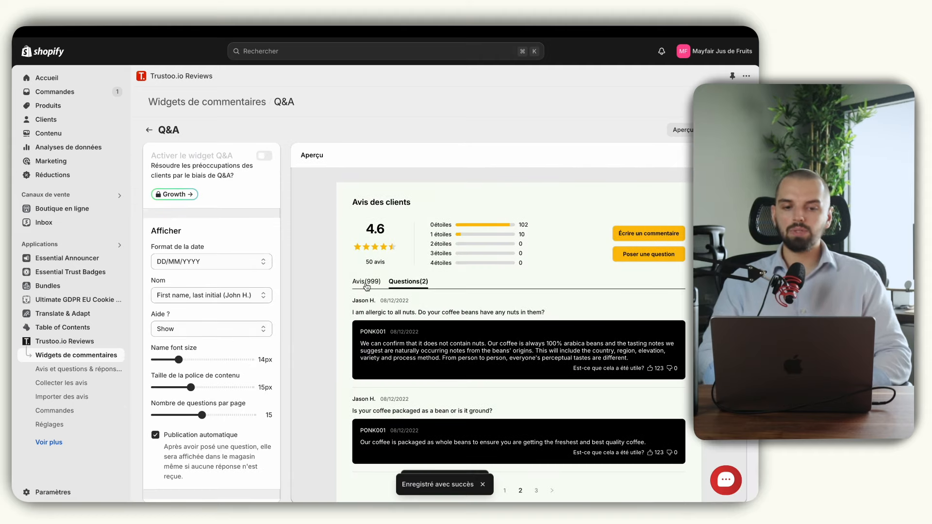
# - Return to the widget list and open the settings of the "Passer à la caisse" checkout reviews widget
pyautogui.click(147, 131)
pyautogui.scroll(-3, 246, 169)
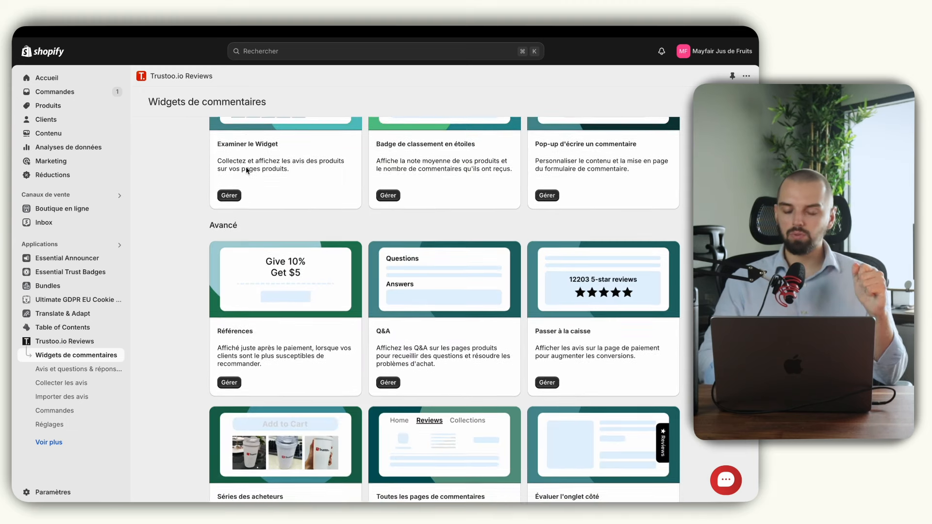
pyautogui.scroll(-2, 247, 170)
pyautogui.moveTo(559, 261); pyautogui.dragTo(630, 262)
pyautogui.click(631, 263)
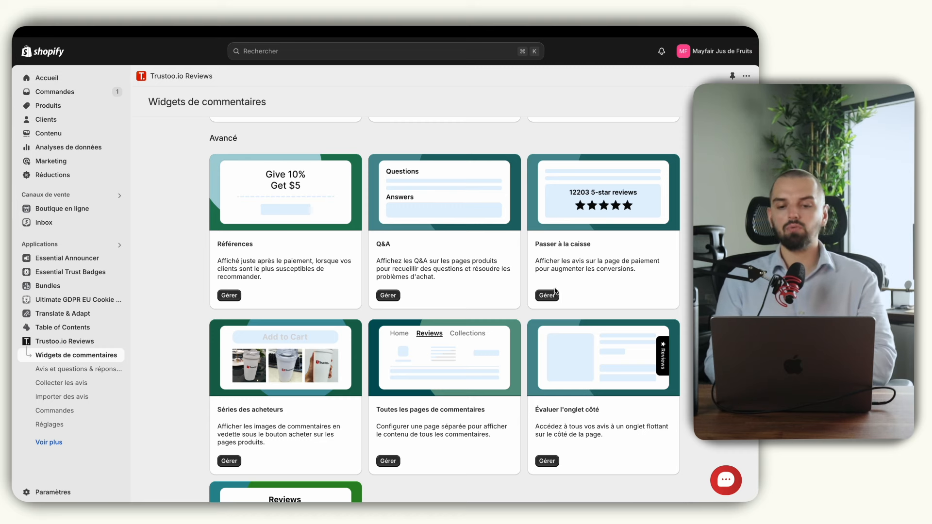
pyautogui.click(548, 294)
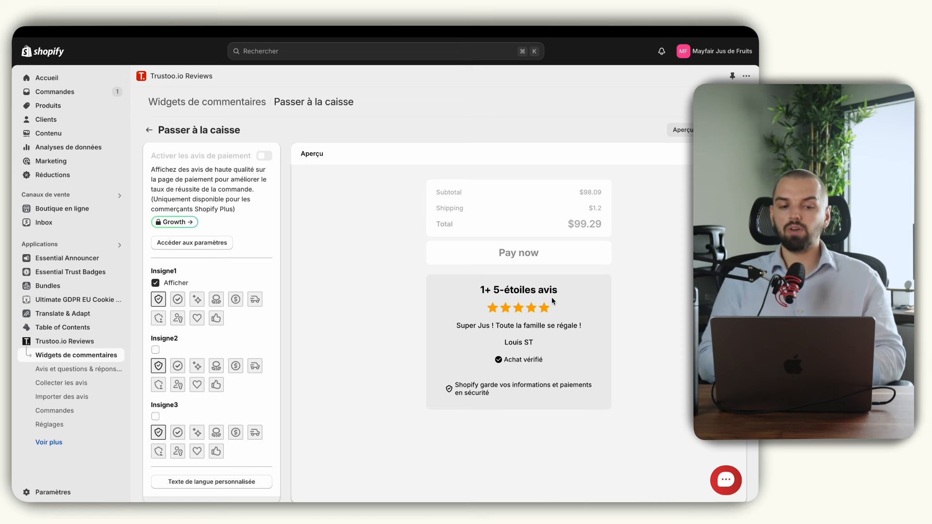
# - Show badges Insigne2 and Insigne3 in the checkout reviews and save the widget's custom language texts
pyautogui.click(156, 350)
pyautogui.click(155, 415)
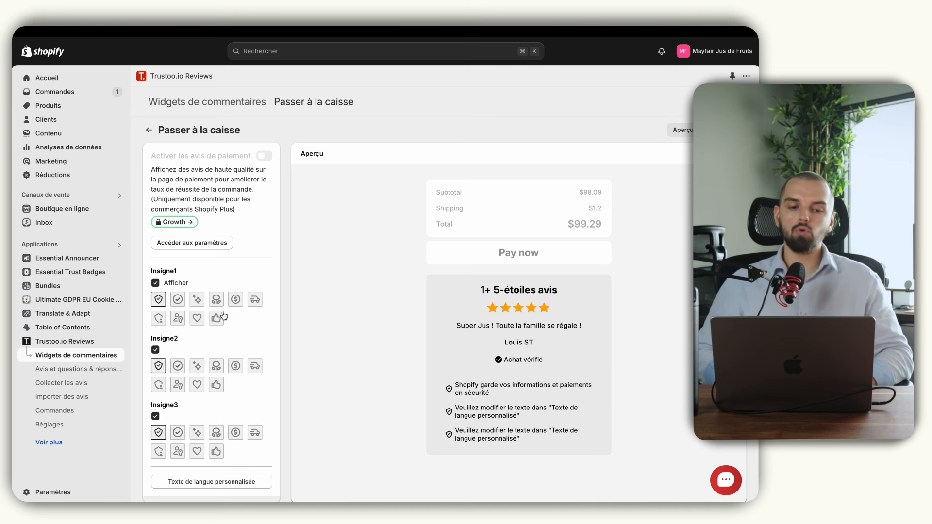
pyautogui.click(210, 482)
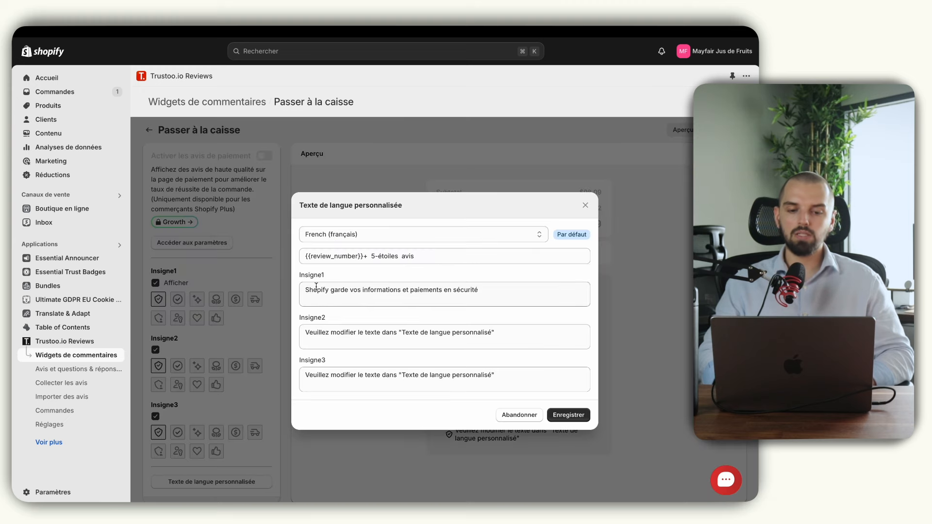
pyautogui.click(570, 415)
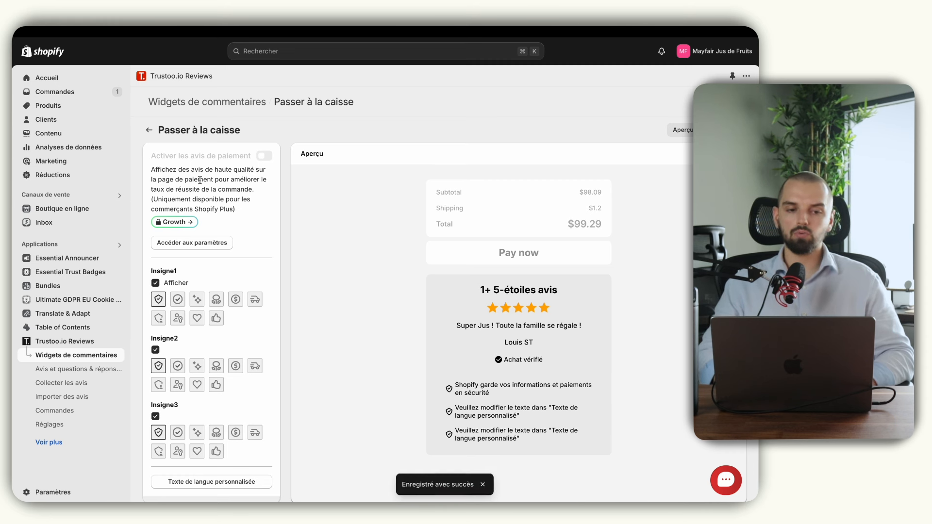
# - Return to the widget list and open the "Séries des acheteurs" widget's settings
pyautogui.click(149, 130)
pyautogui.scroll(-5, 438, 308)
pyautogui.scroll(-3, 438, 308)
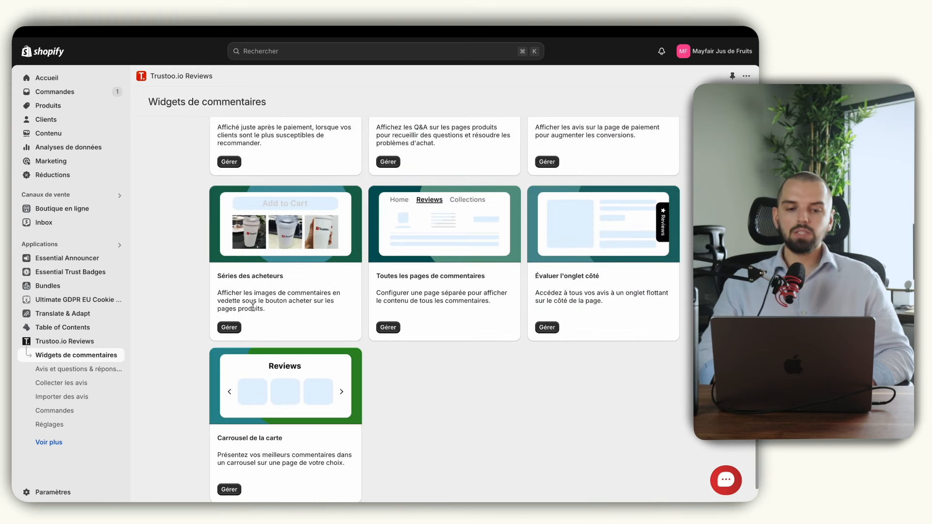
pyautogui.click(229, 327)
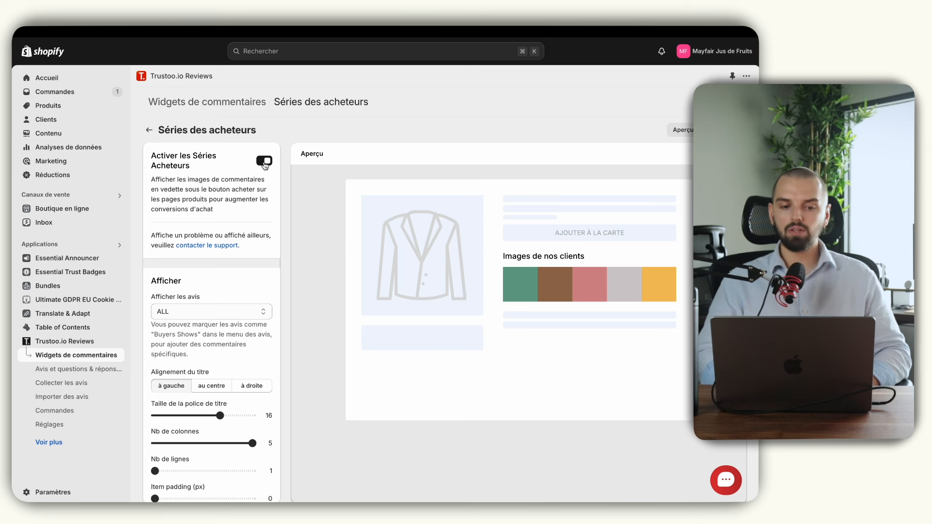
# - Keep the reviews displayed in the buyers' image widget set to ALL
pyautogui.click(199, 312)
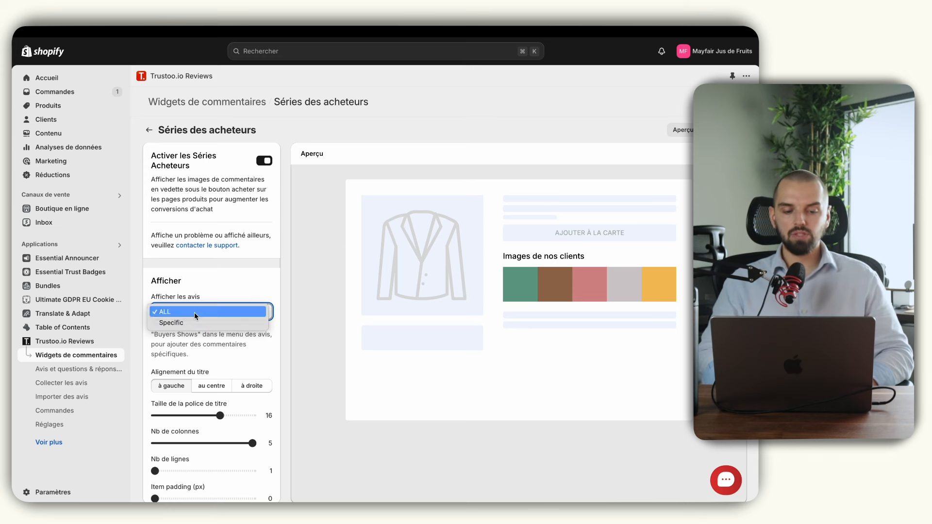
pyautogui.click(194, 312)
pyautogui.scroll(-3, 182, 313)
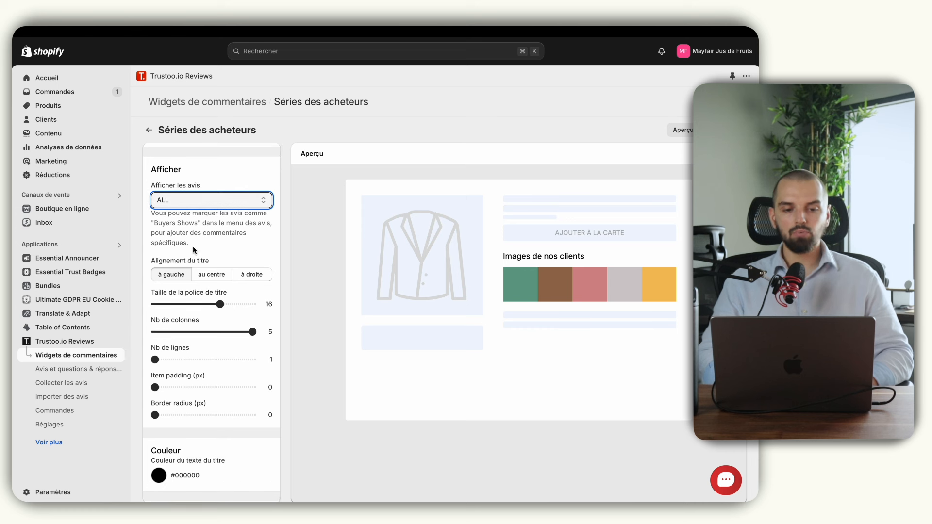
# - Align the Séries des acheteurs widget title to the left (à gauche) and set its font size to 14
pyautogui.click(209, 275)
pyautogui.click(177, 278)
pyautogui.moveTo(221, 304); pyautogui.dragTo(187, 304)
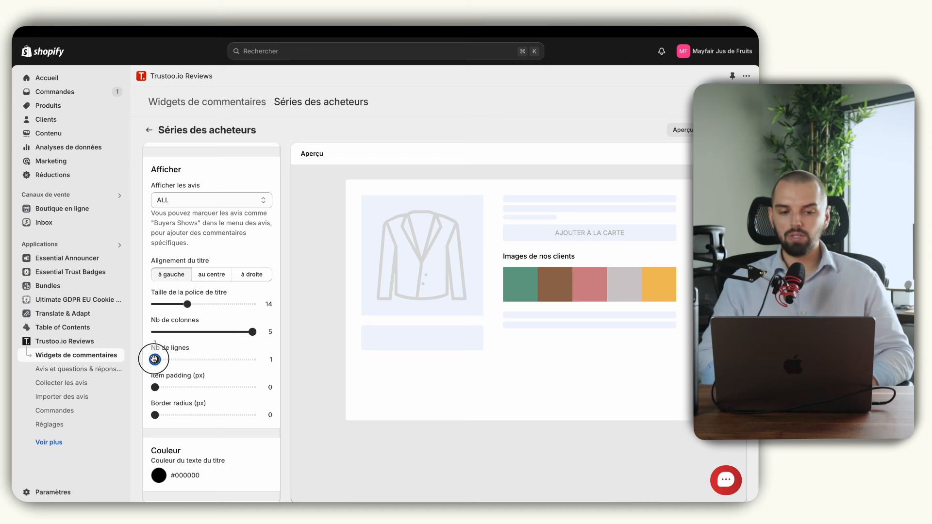
# - Try two rows and four columns for the customer image grid, and restore one row and five columns
pyautogui.moveTo(156, 359); pyautogui.dragTo(181, 360)
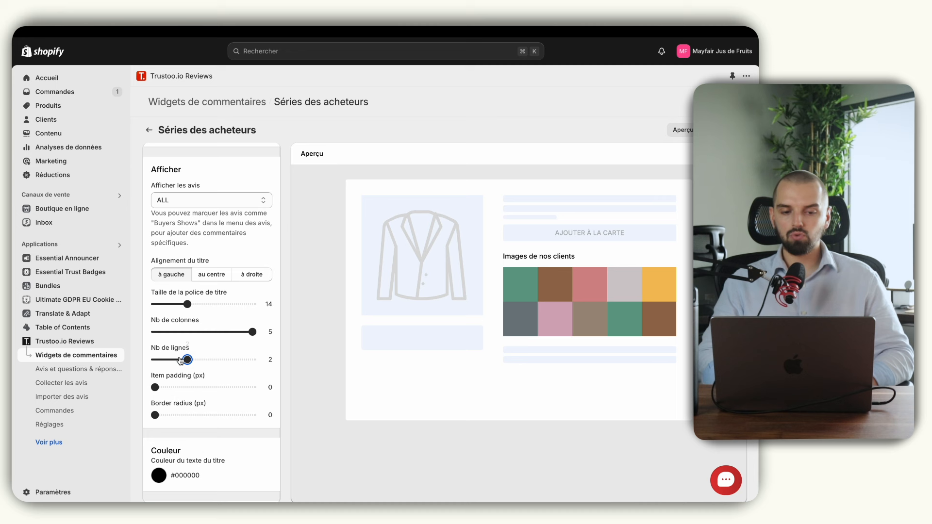
pyautogui.click(218, 331)
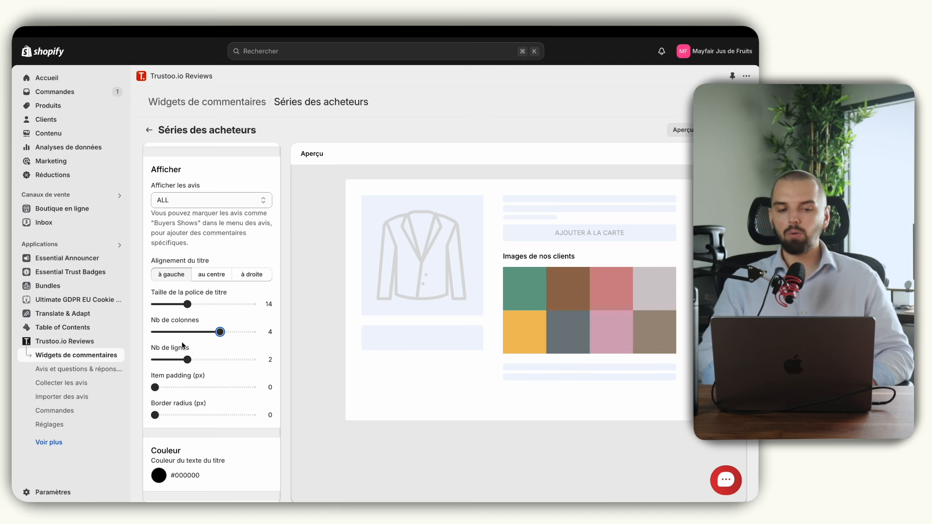
pyautogui.moveTo(219, 334); pyautogui.dragTo(253, 333)
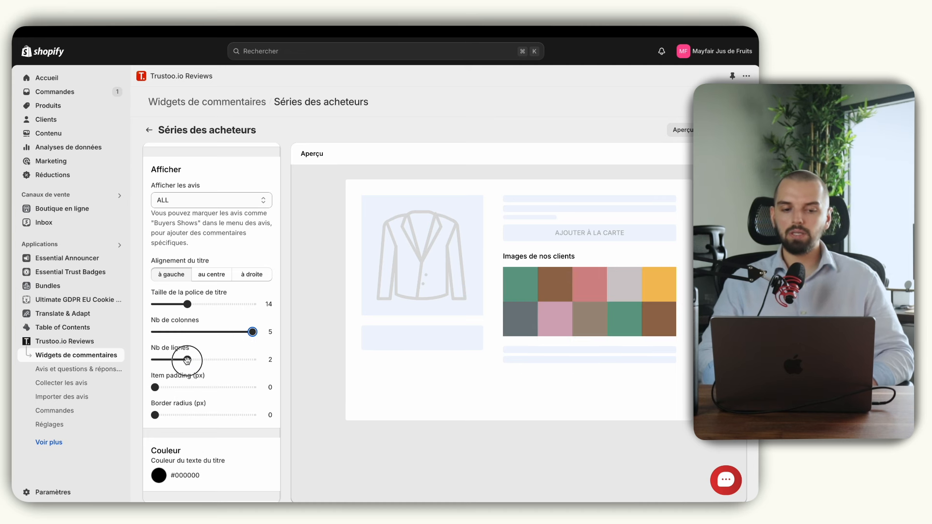
pyautogui.moveTo(186, 359); pyautogui.dragTo(139, 364)
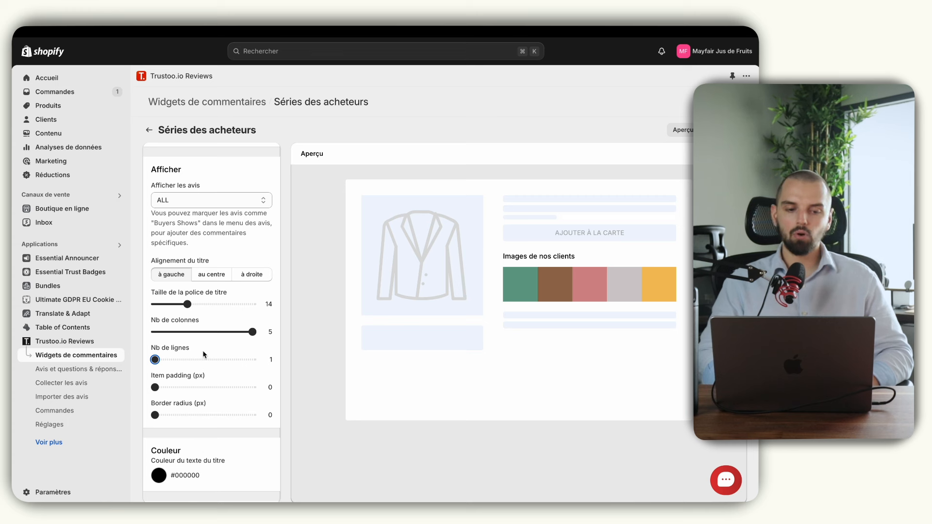
# - Change the widget's French custom title text to "Les photos de nos clients :" and save it
pyautogui.scroll(-2, 204, 354)
pyautogui.scroll(-1, 204, 354)
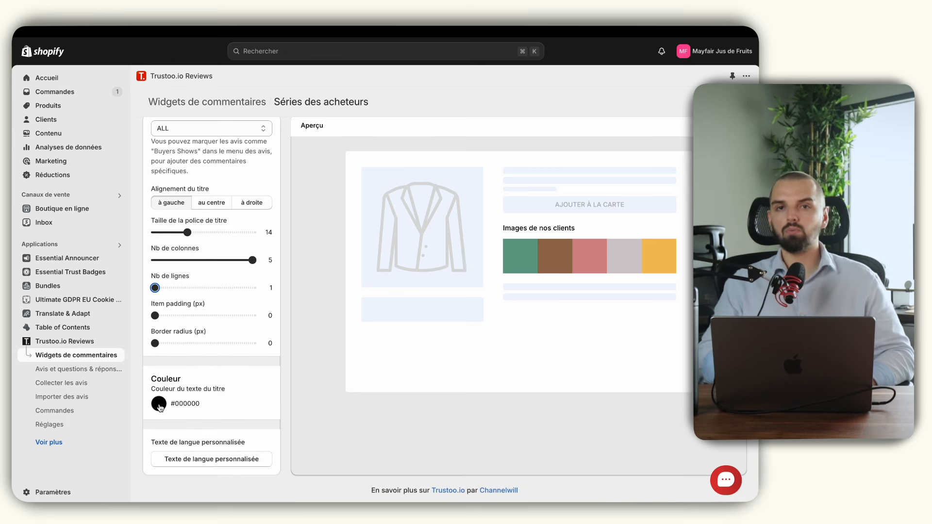
pyautogui.click(200, 460)
pyautogui.click(426, 326)
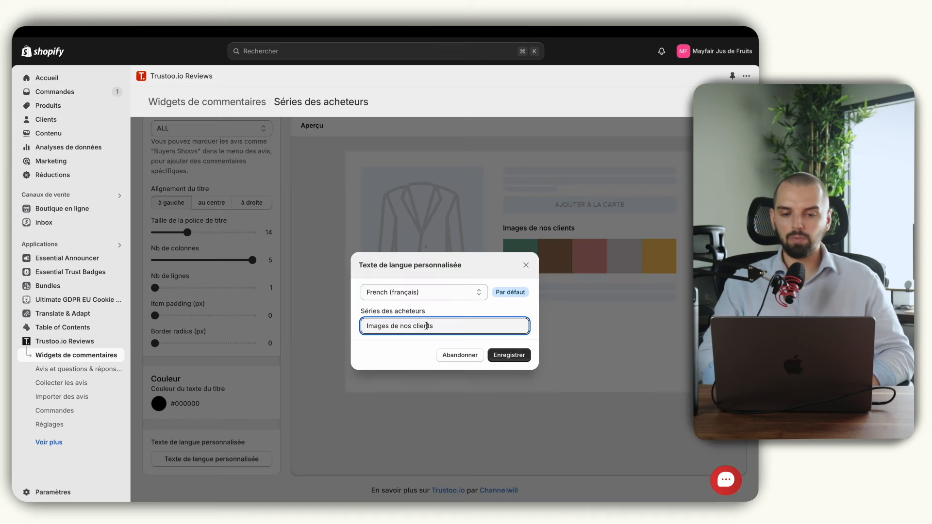
pyautogui.tripleClick(426, 325)
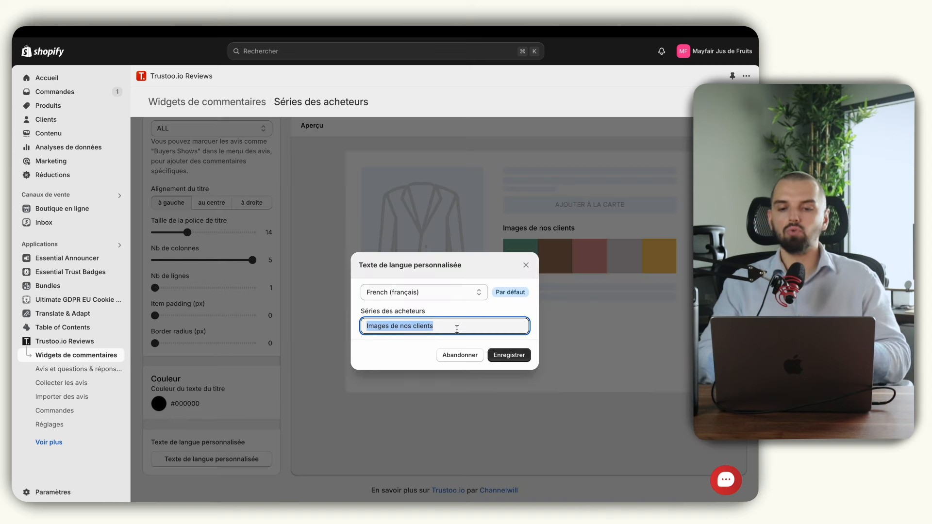
pyautogui.write('Les pho')
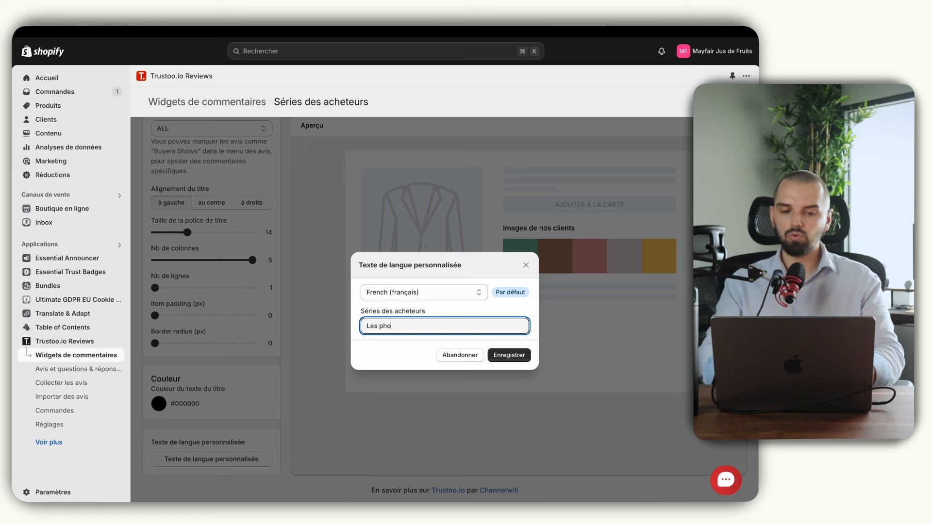
pyautogui.write('tos de nos client')
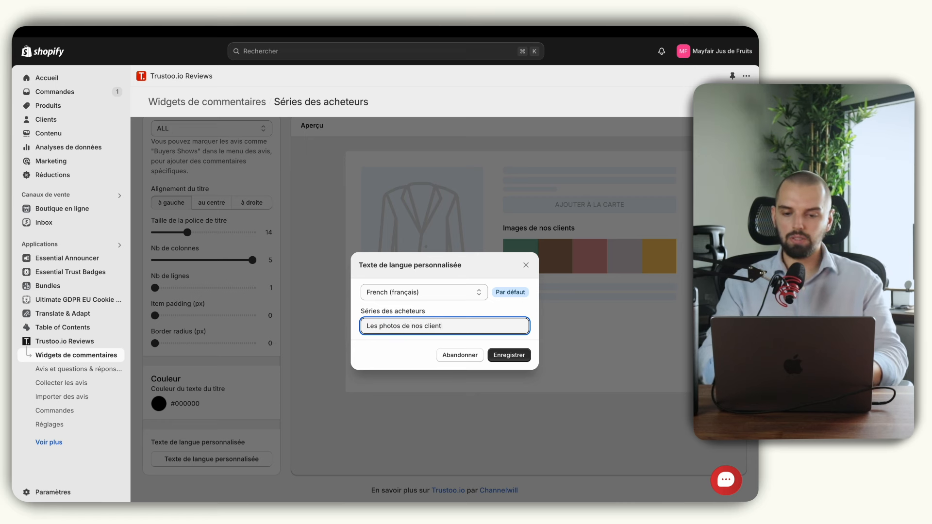
pyautogui.write('s :')
pyautogui.click(500, 360)
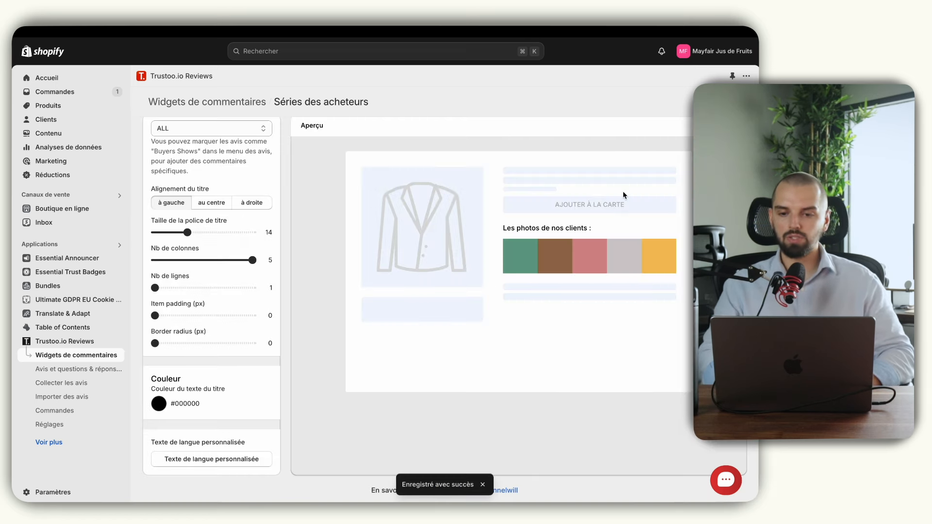
# - Examine the customer photos section beneath the add-to-cart button on the storefront's orange juice product page
pyautogui.scroll(4, 623, 195)
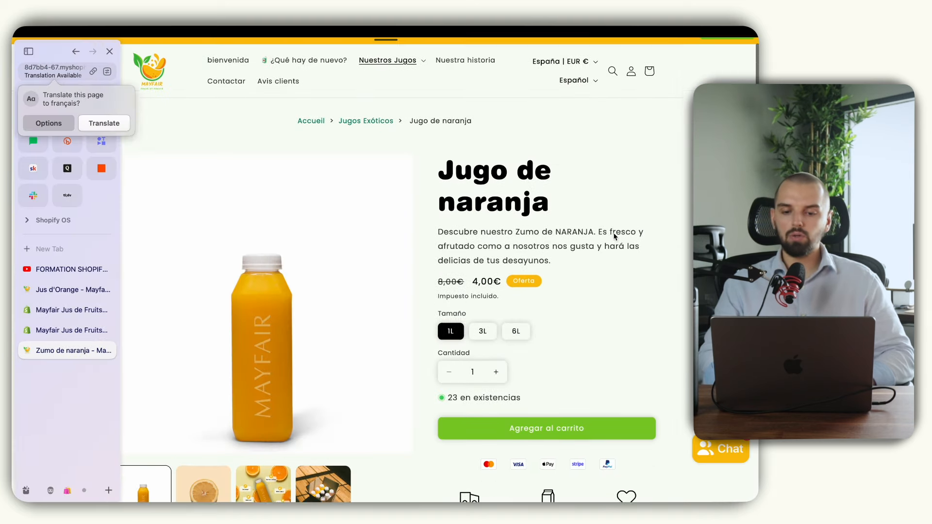
pyautogui.scroll(-3, 615, 237)
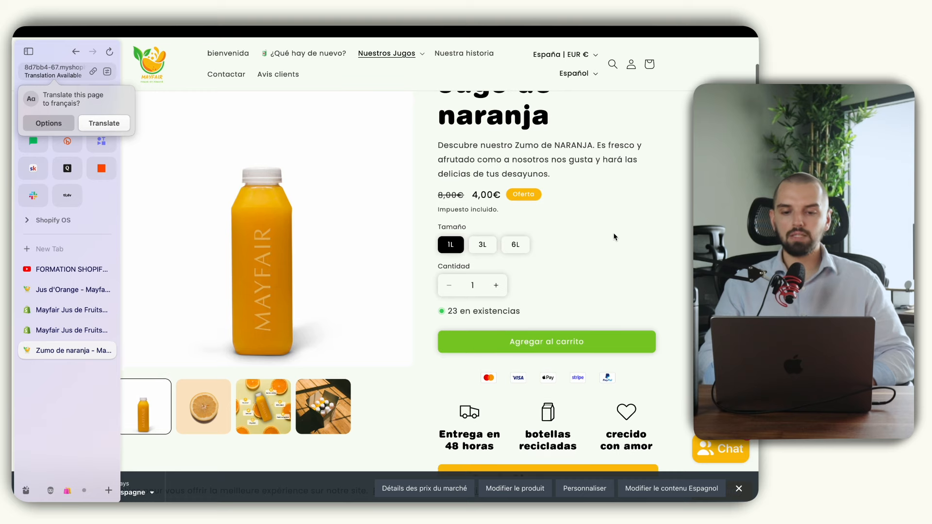
pyautogui.scroll(-3, 614, 237)
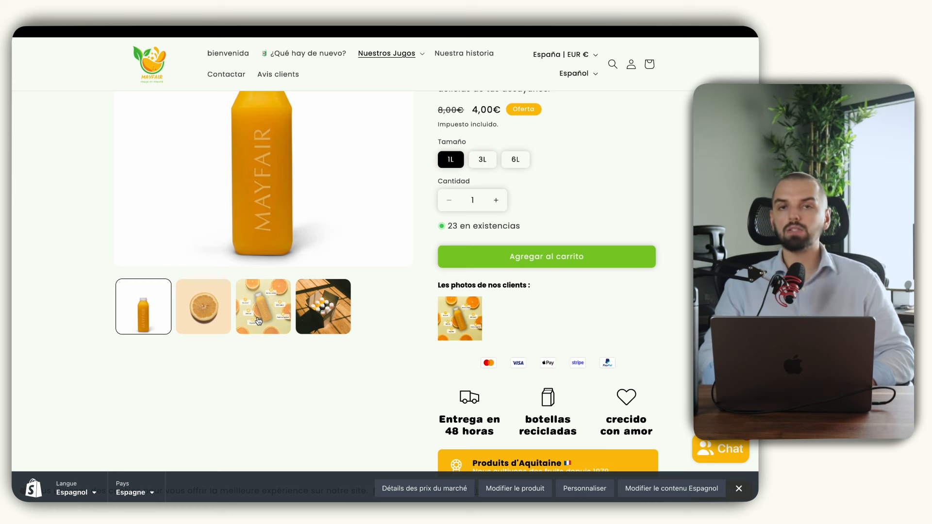
# - Return to the Shopify admin, open the Toutes les pages de commentaires widget and view its menu page configuration steps
pyautogui.moveTo(13, 335)
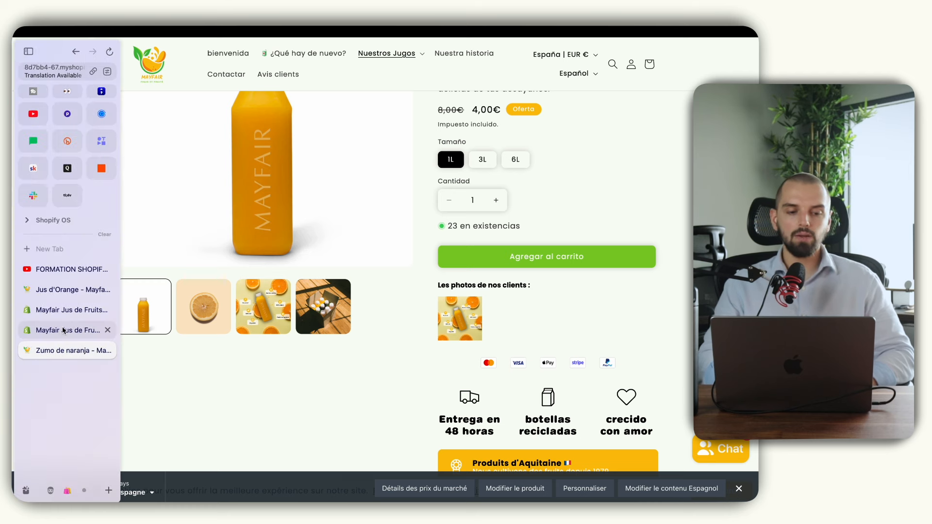
pyautogui.click(62, 331)
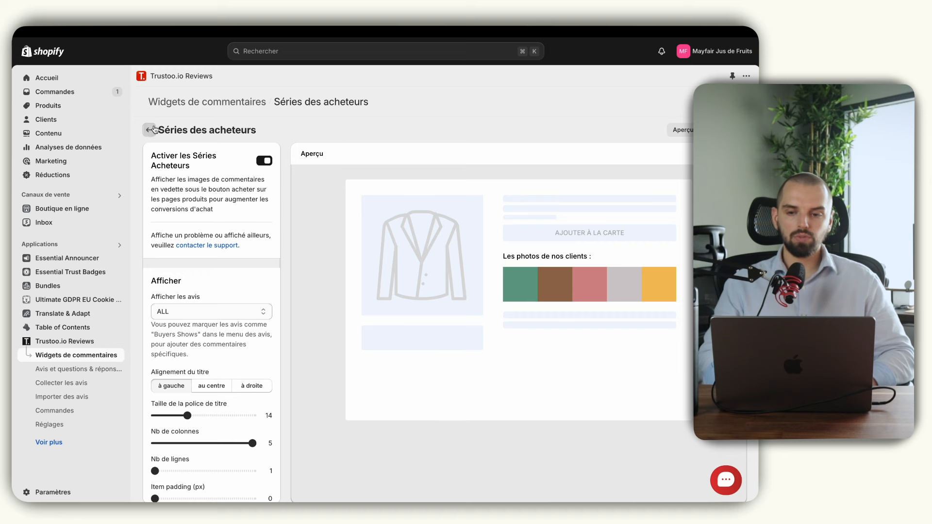
pyautogui.click(148, 129)
pyautogui.scroll(-6, 296, 318)
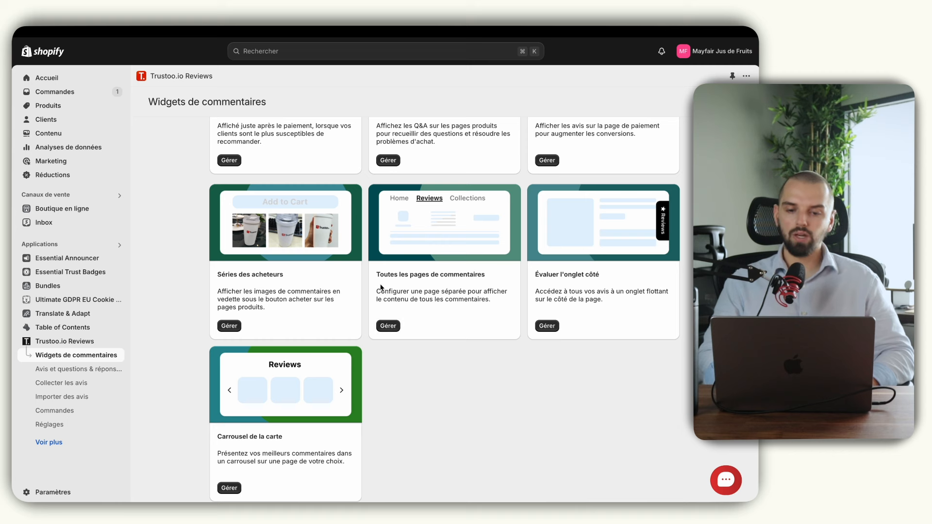
pyautogui.click(388, 326)
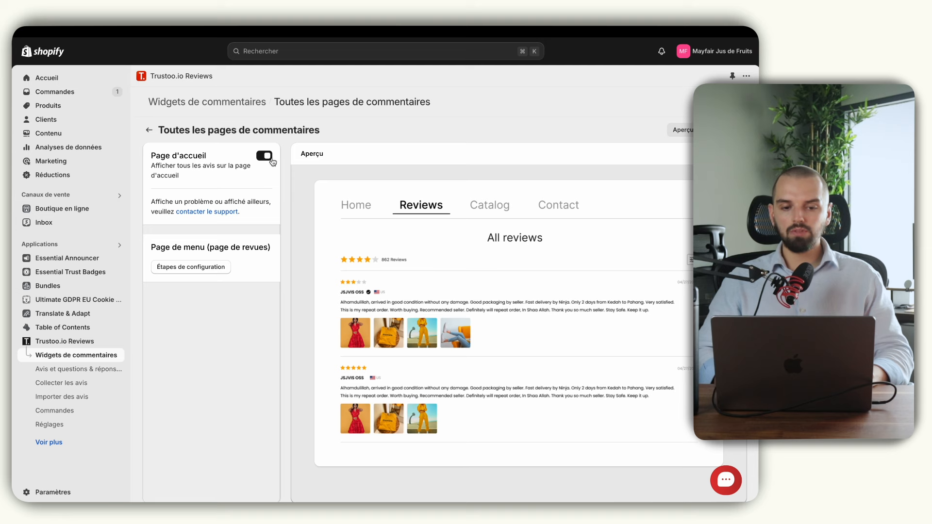
pyautogui.click(209, 270)
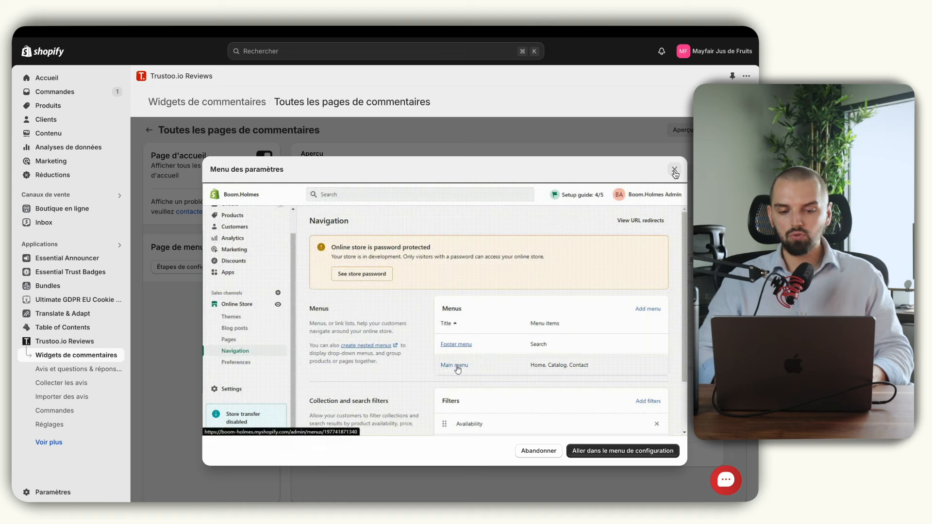
pyautogui.click(675, 171)
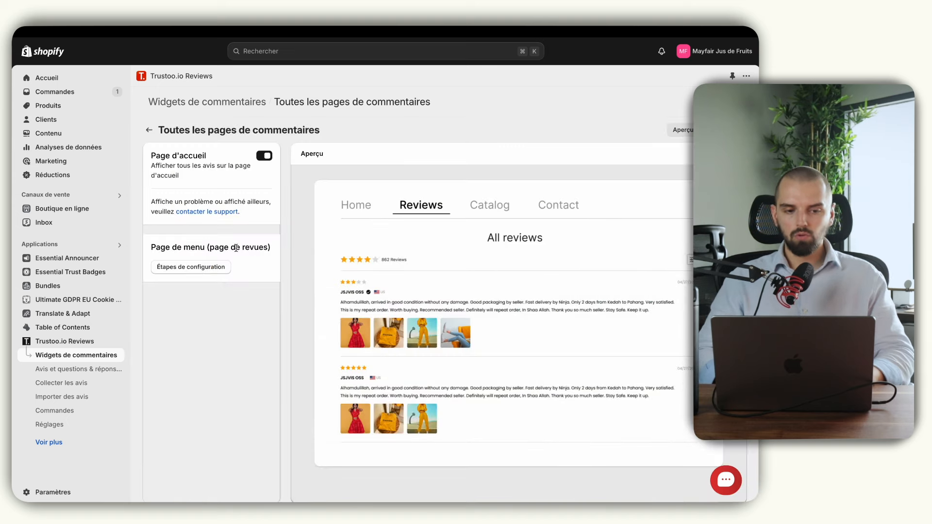
# - Open the online store page Mayfair-Jus avis clients, show its content as HTML and select all the code
pyautogui.click(79, 208)
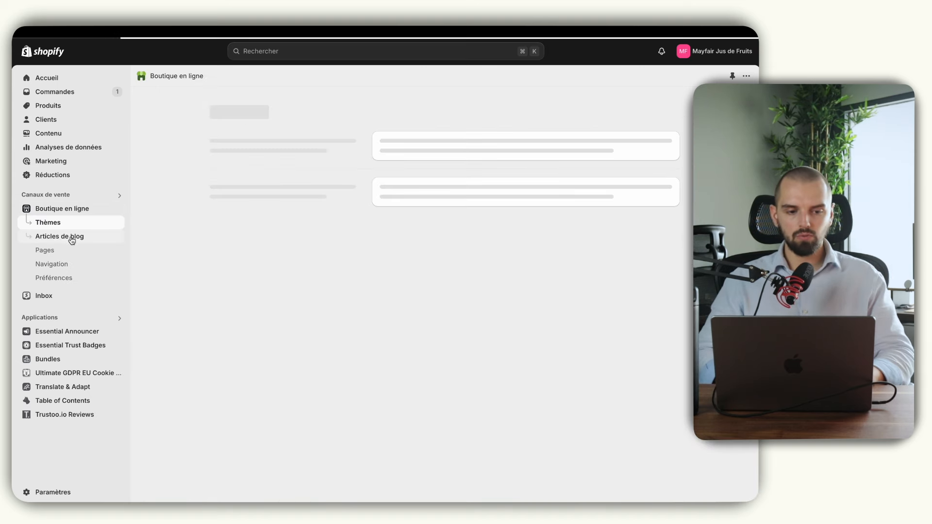
pyautogui.click(69, 251)
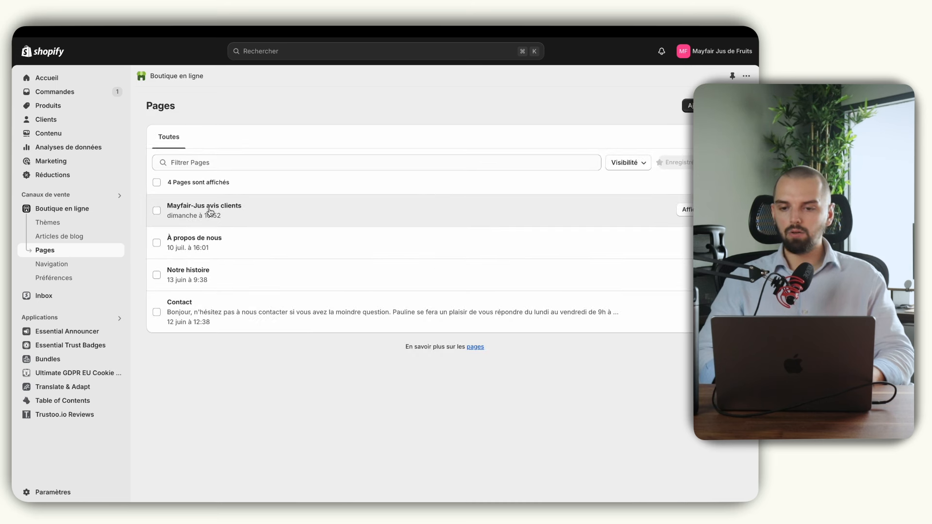
pyautogui.click(208, 209)
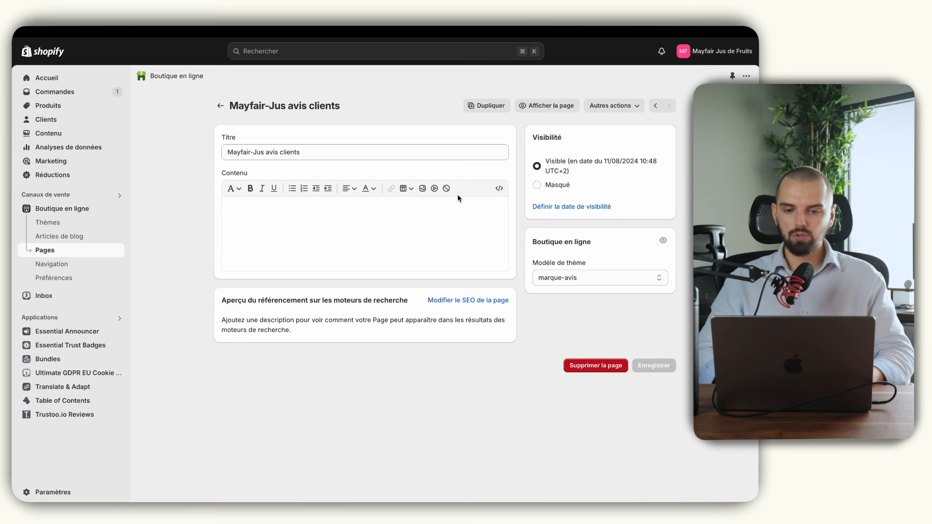
pyautogui.click(499, 189)
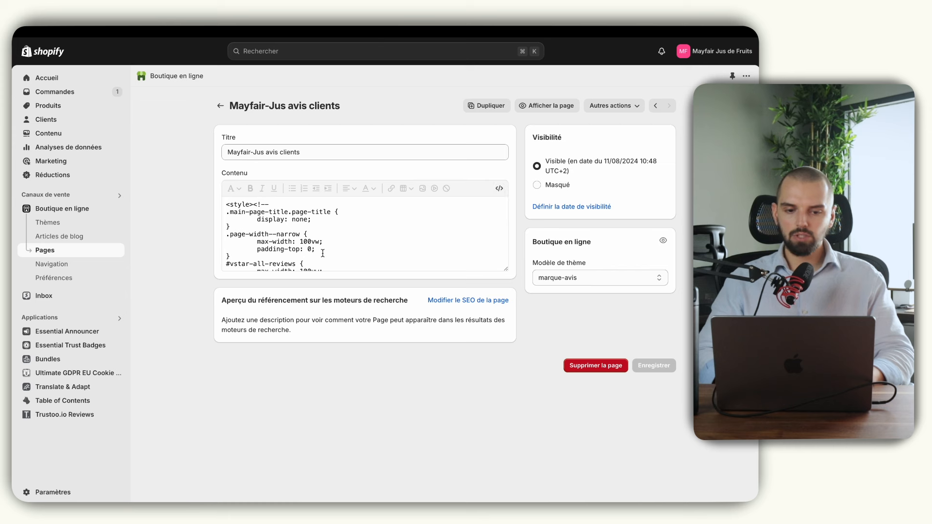
pyautogui.press('super+a')
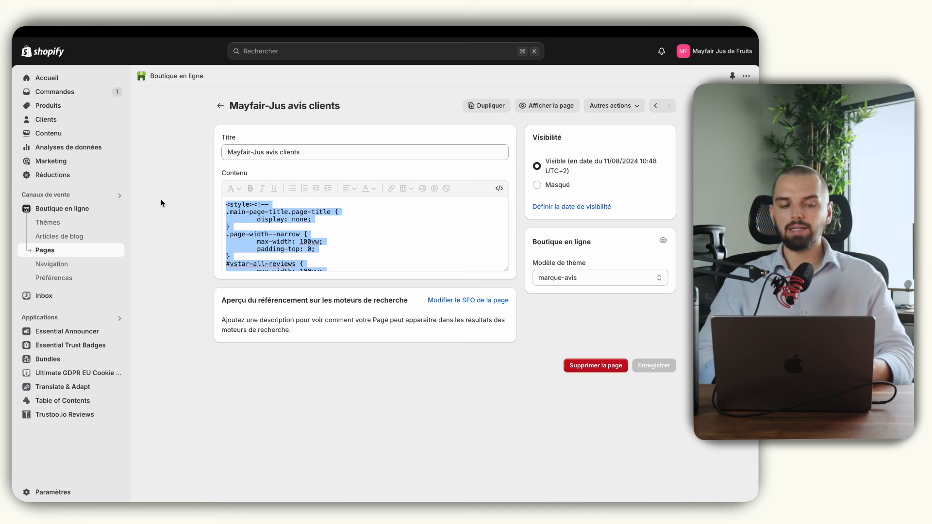
# - Add a new online store page titled "Les avis de Mayfair Jus" and save it
pyautogui.click(67, 251)
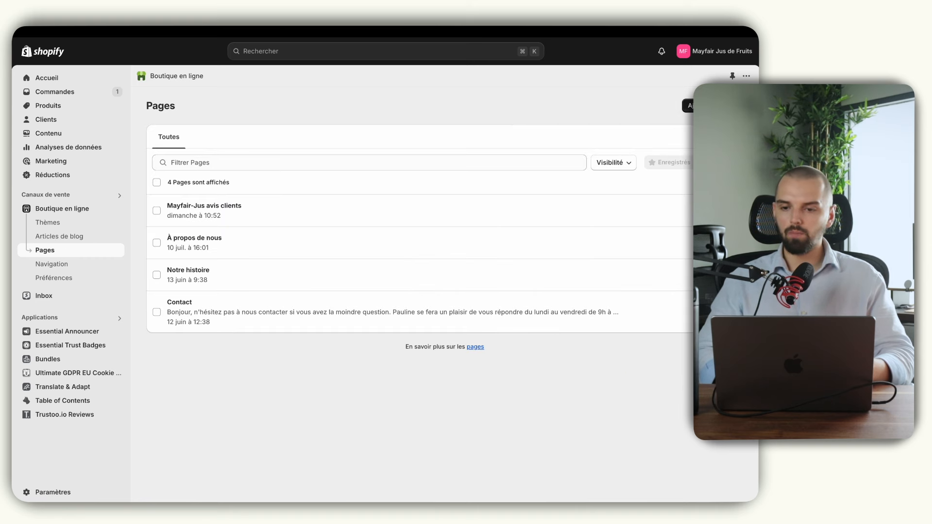
pyautogui.click(687, 105)
pyautogui.click(304, 152)
pyautogui.write('Les a')
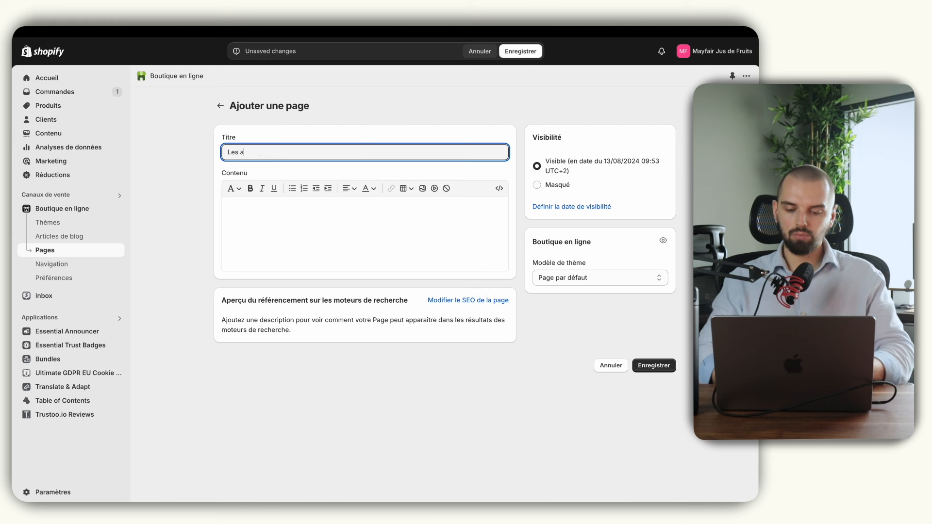
pyautogui.write('vis De Mayfair Jus')
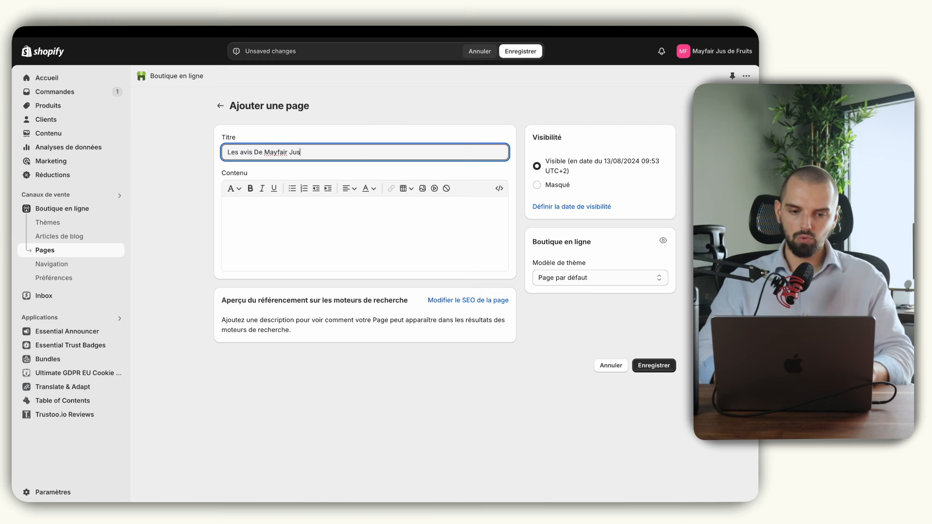
pyautogui.doubleClick(261, 151)
pyautogui.write('de')
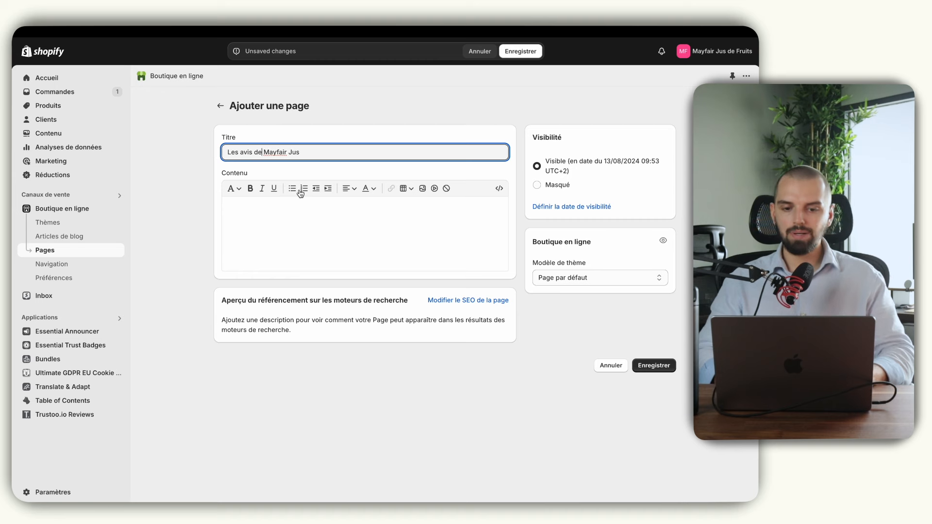
pyautogui.click(653, 365)
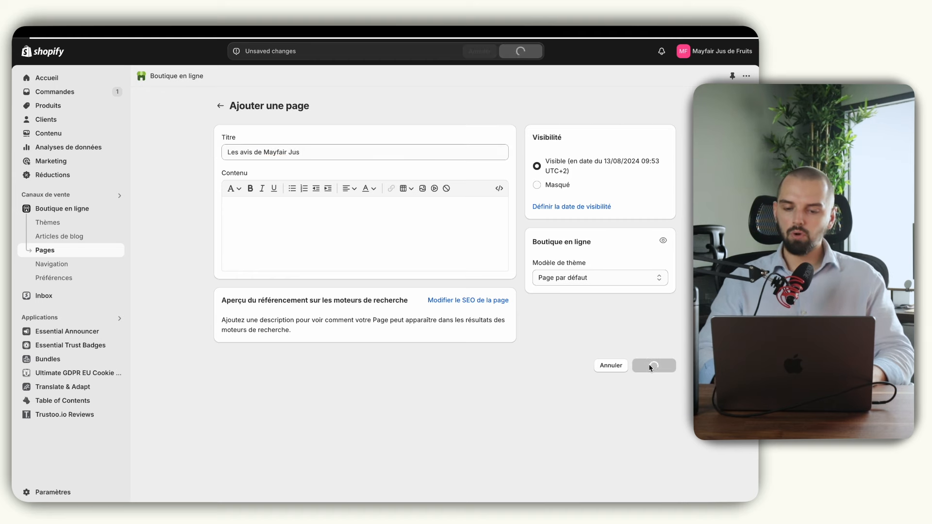
# - Open the Sense theme for customization and create a page template named "Avis Clients Mayfair Jus" based on Page par défaut
pyautogui.click(76, 209)
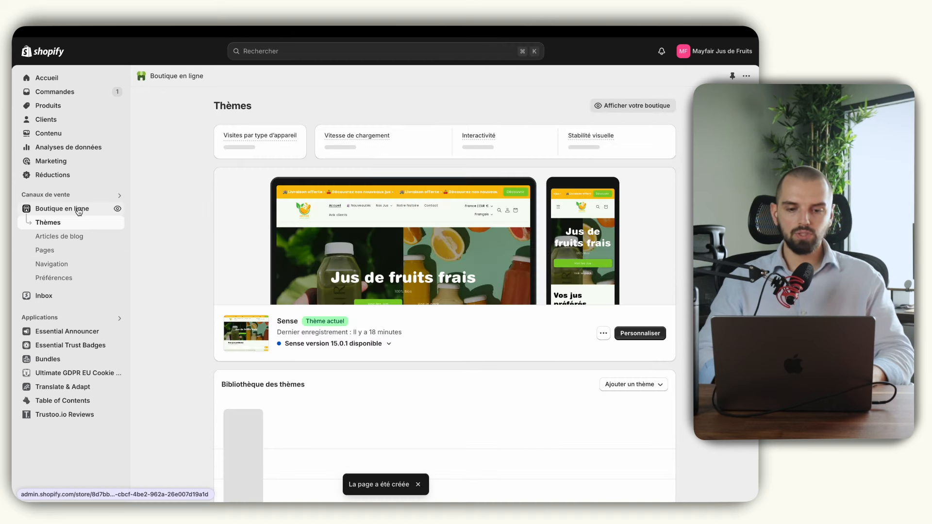
pyautogui.click(655, 336)
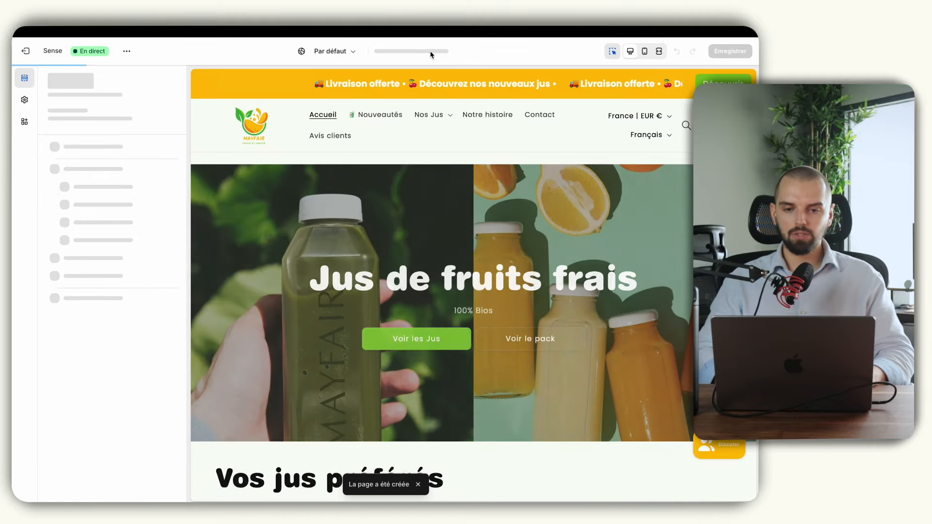
pyautogui.click(431, 52)
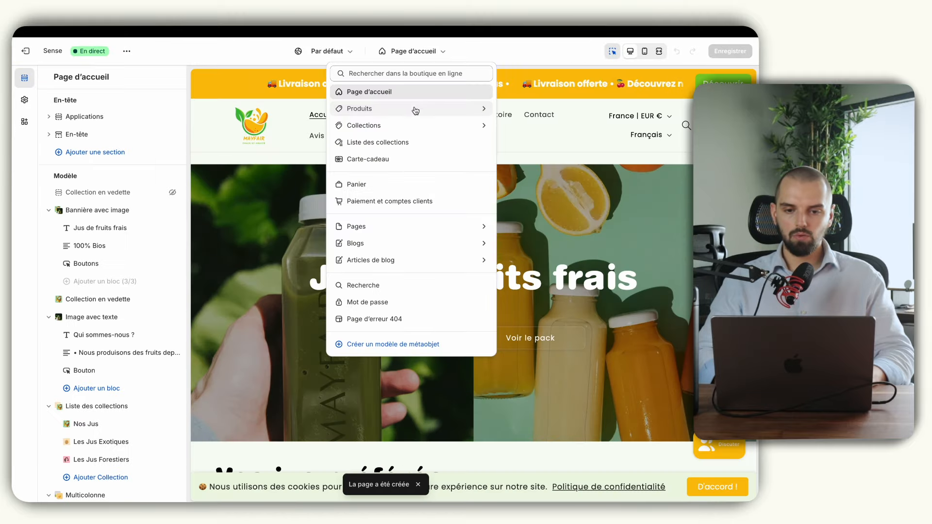
pyautogui.click(393, 227)
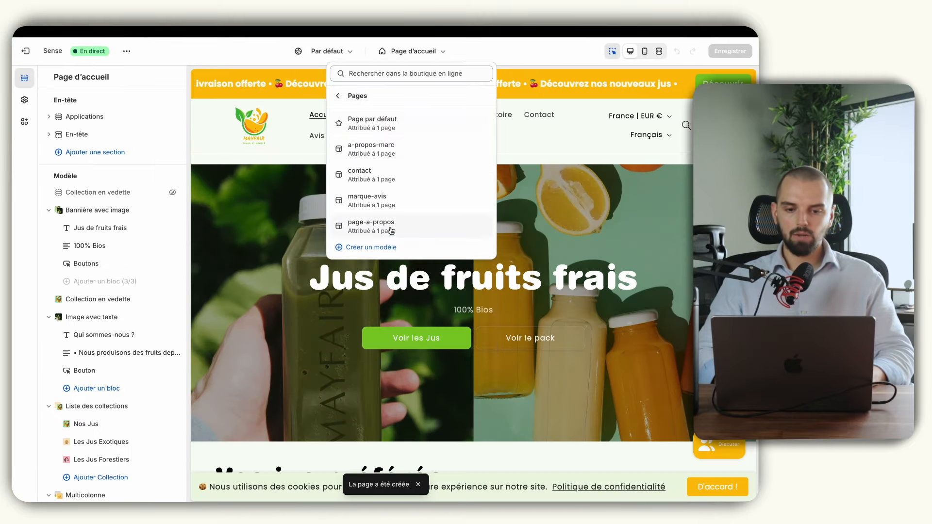
pyautogui.click(379, 249)
pyautogui.click(353, 266)
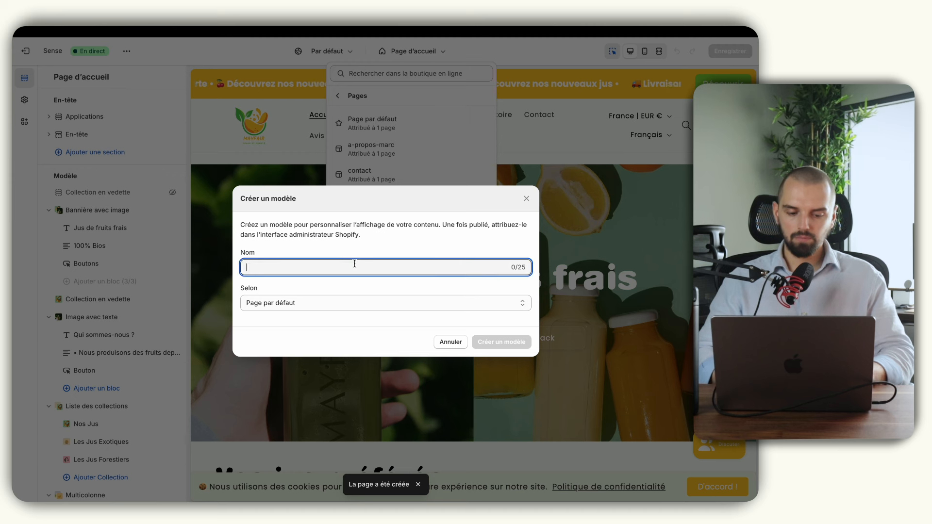
pyautogui.write('Avis Clients ')
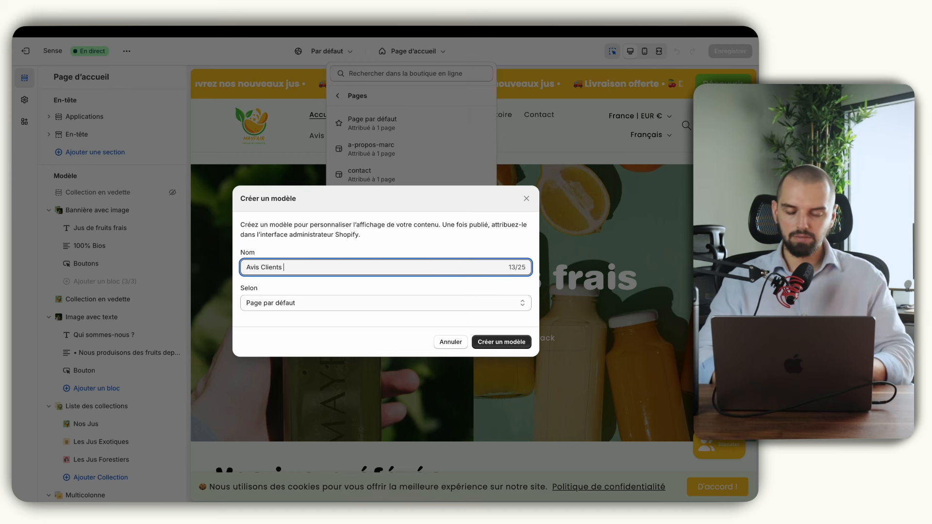
pyautogui.write('Mayfair Jus')
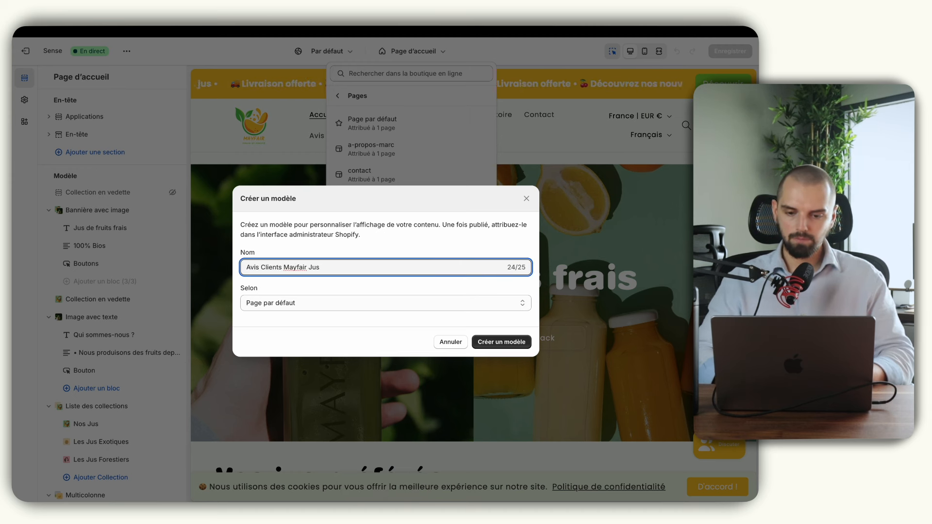
pyautogui.click(500, 343)
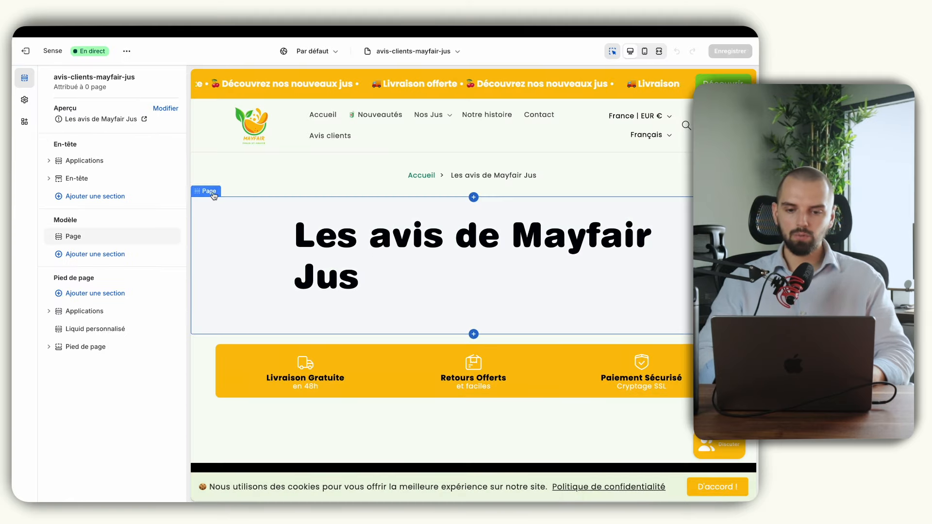
# - Preview the template with the Mayfair-Jus avis clients page, and switch the preview back to Les avis de Mayfair Jus
pyautogui.click(166, 109)
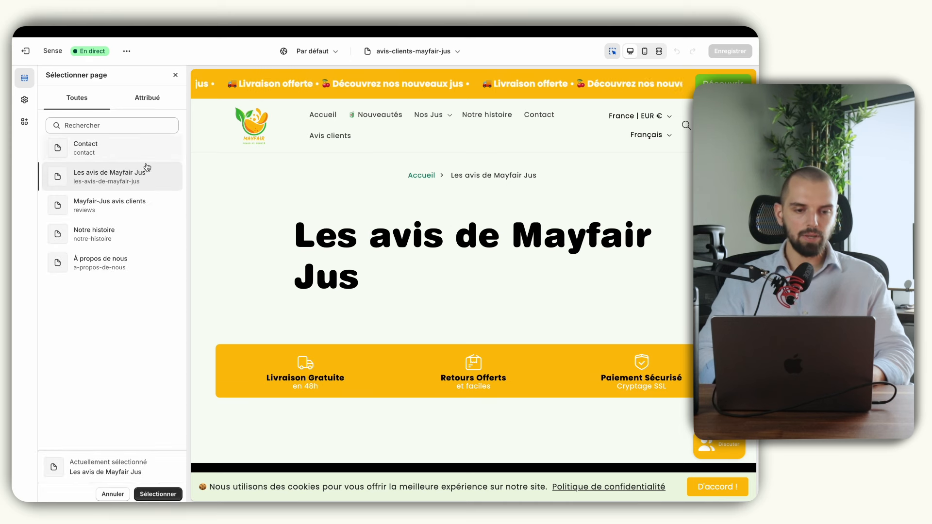
pyautogui.click(129, 207)
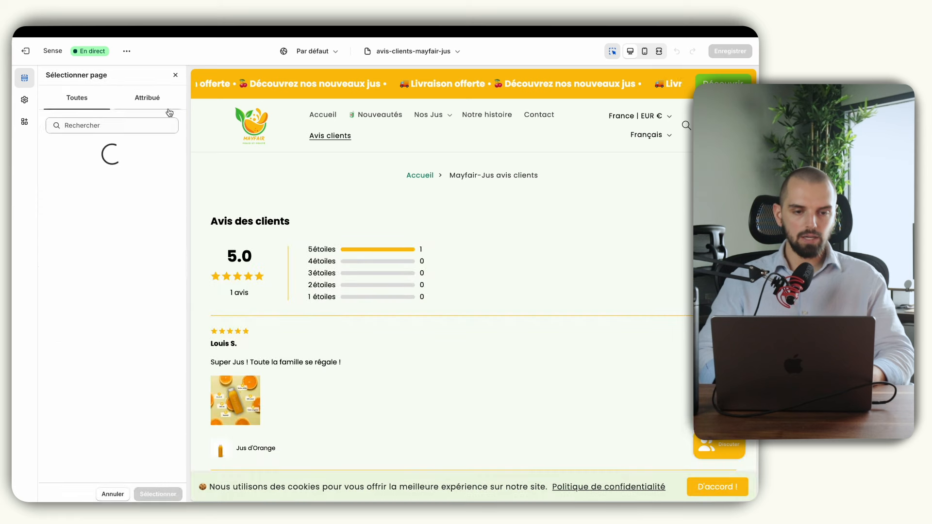
pyautogui.doubleClick(109, 181)
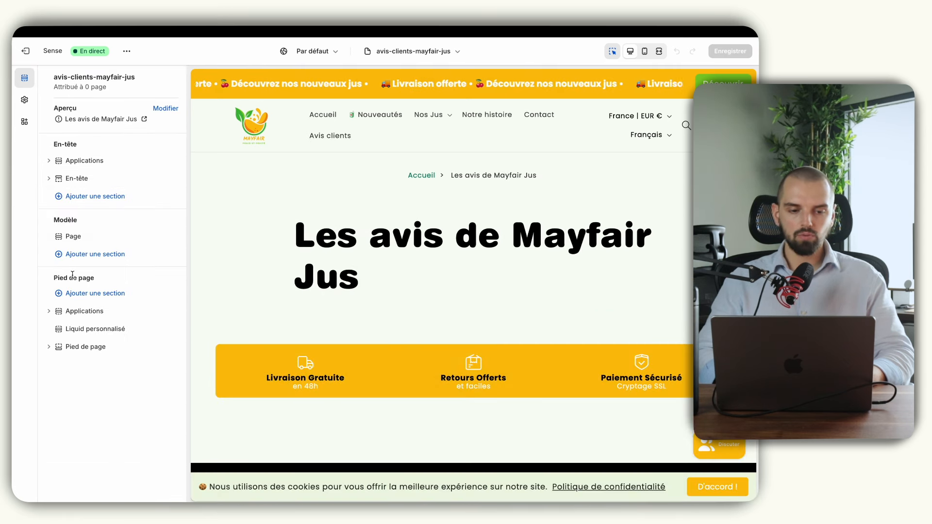
# - Add a Liquid personnalisé section to the template, paste the copied all-reviews code into it and save
pyautogui.click(90, 258)
pyautogui.scroll(-3, 245, 398)
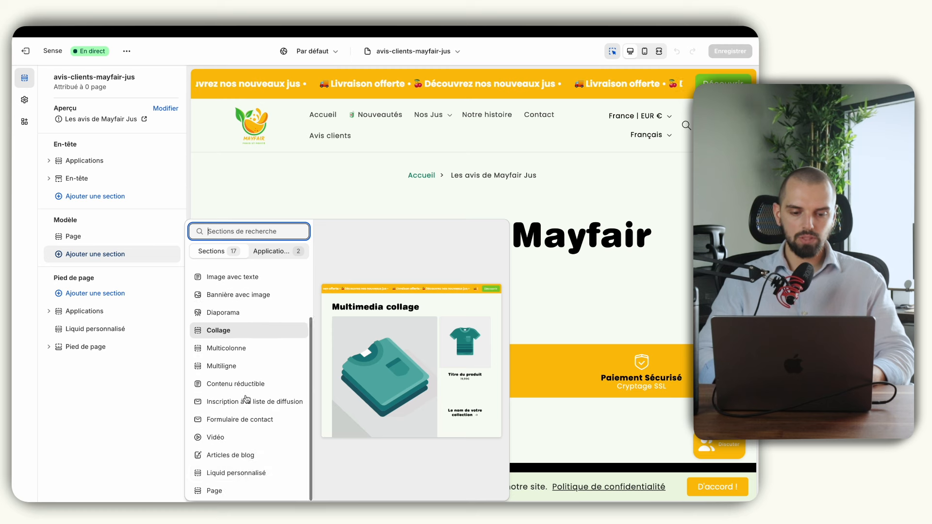
pyautogui.click(247, 472)
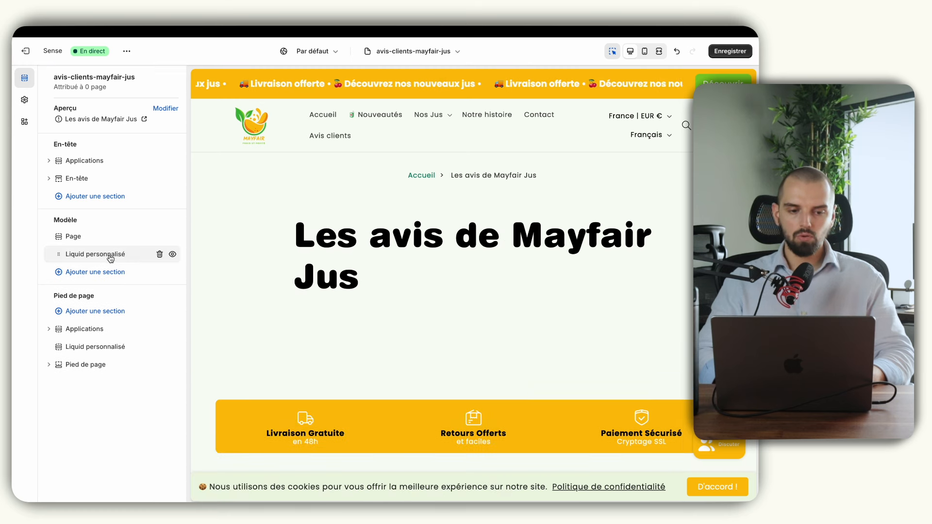
pyautogui.click(111, 137)
pyautogui.hotkey('ctrl', 'v')
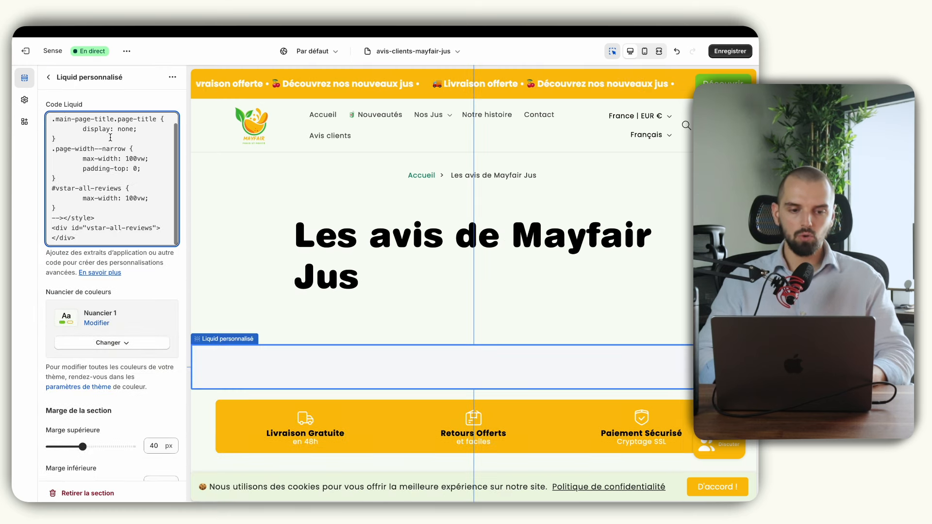
pyautogui.click(730, 51)
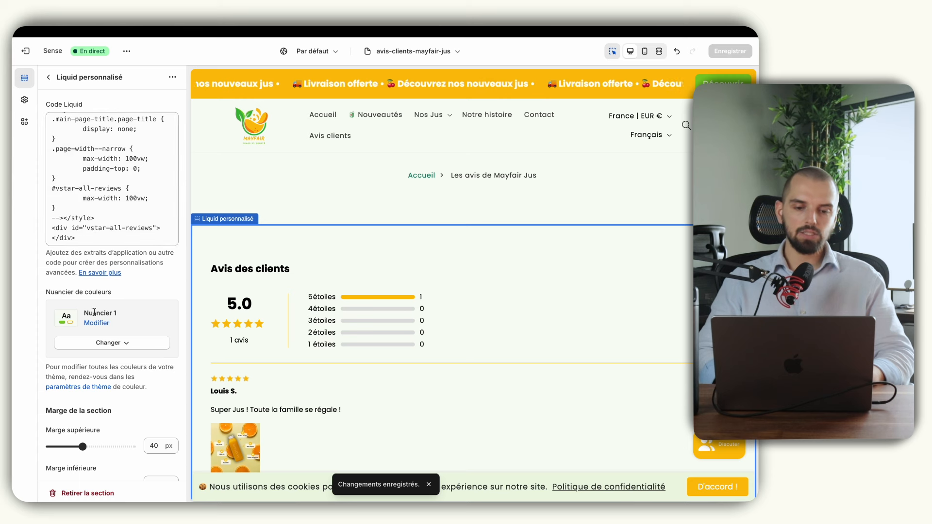
# - Return to the template's section list and hide the Page section
pyautogui.click(49, 78)
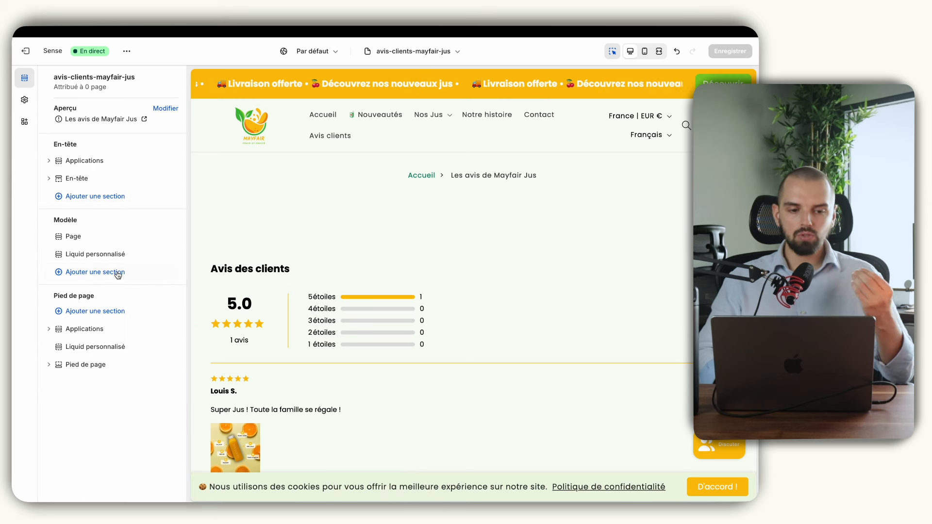
pyautogui.moveTo(119, 246)
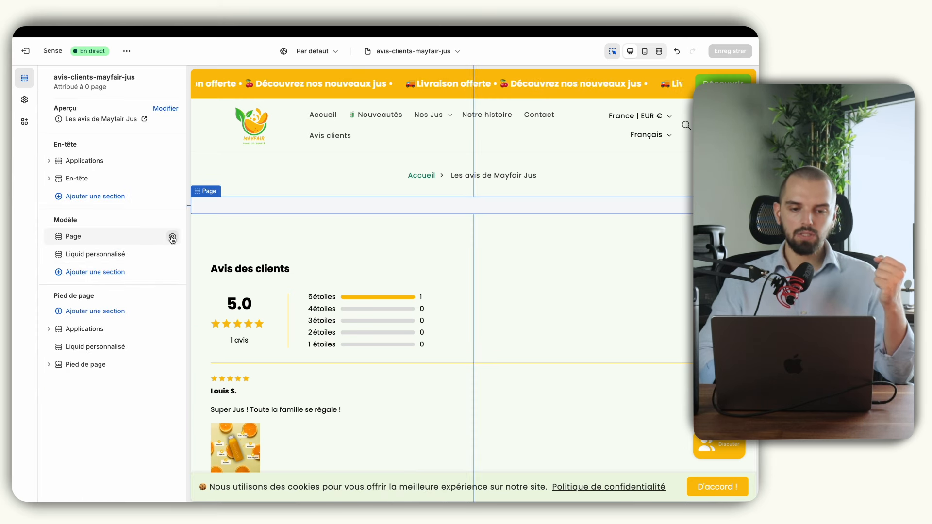
pyautogui.click(172, 238)
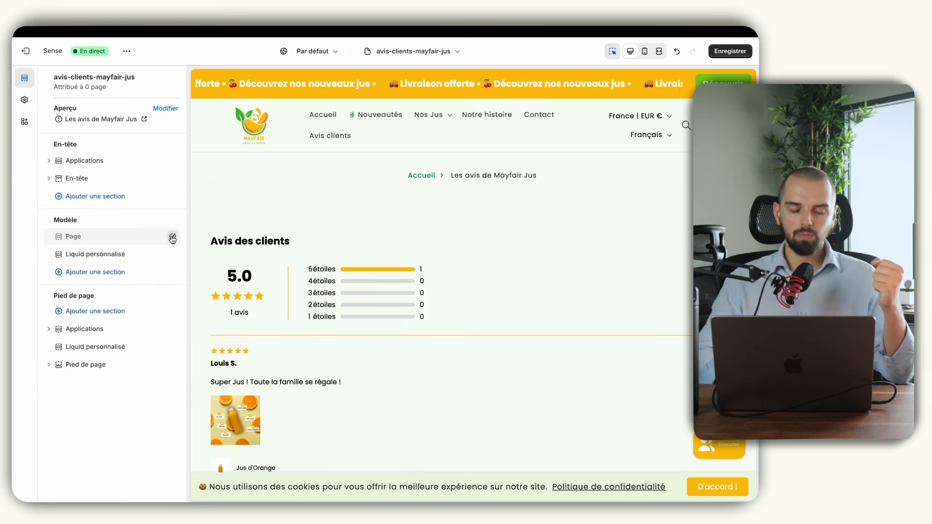
# - Add an Image avec texte section and set its title to "Découvrez les avis de nos clients !" in Petit size
pyautogui.click(98, 271)
pyautogui.click(240, 284)
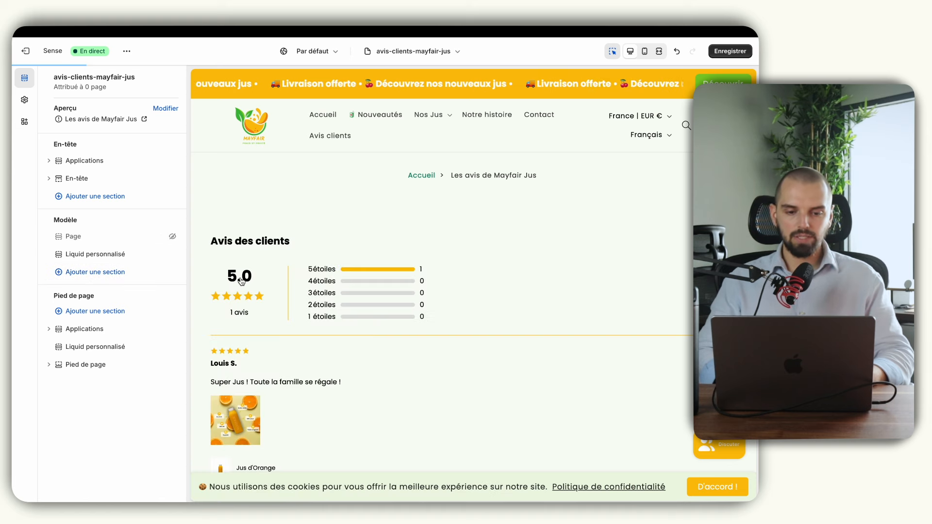
pyautogui.click(562, 240)
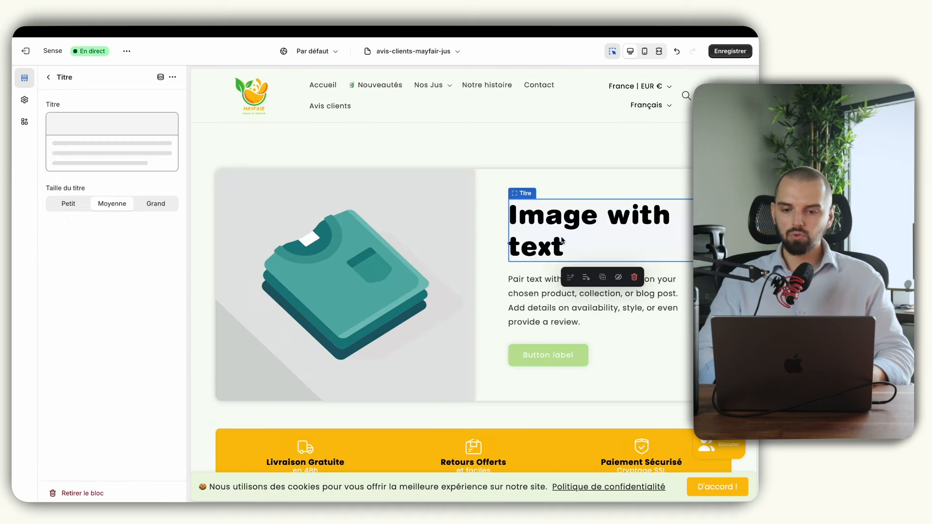
pyautogui.tripleClick(88, 148)
pyautogui.write('Dé"')
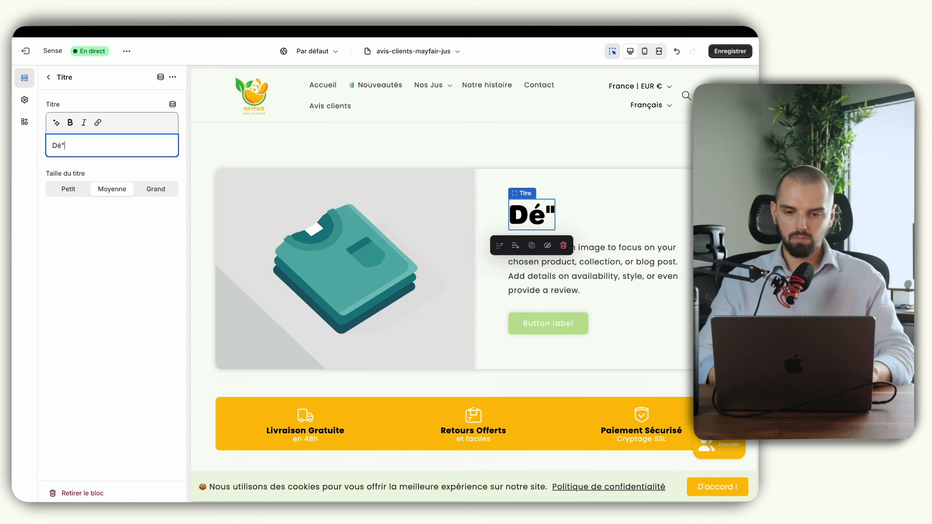
pyautogui.press('BackSpace')
pyautogui.write('couvrez')
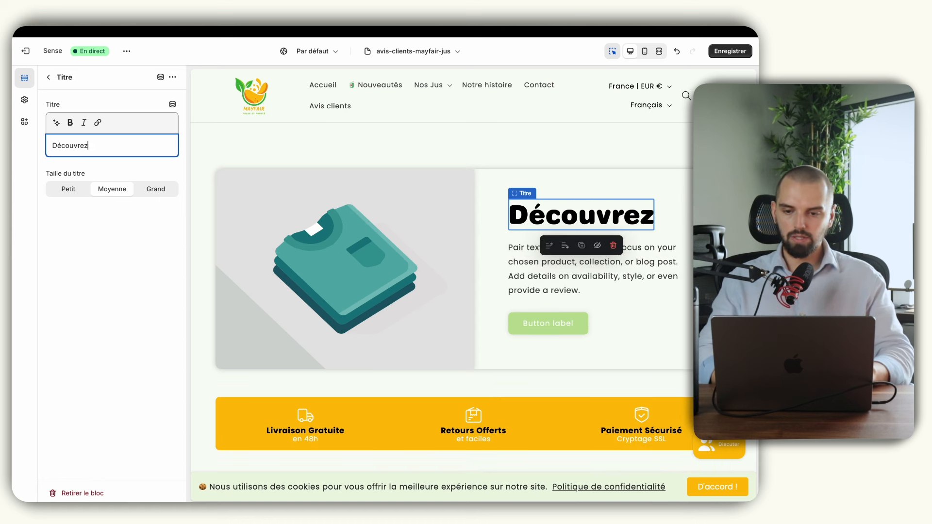
pyautogui.write(' les avis de nos cli')
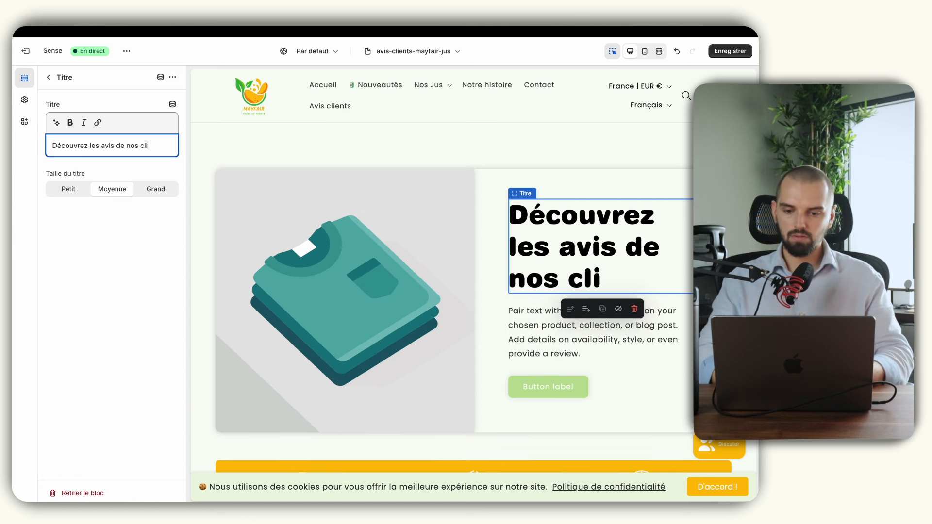
pyautogui.write('ents !')
pyautogui.click(62, 192)
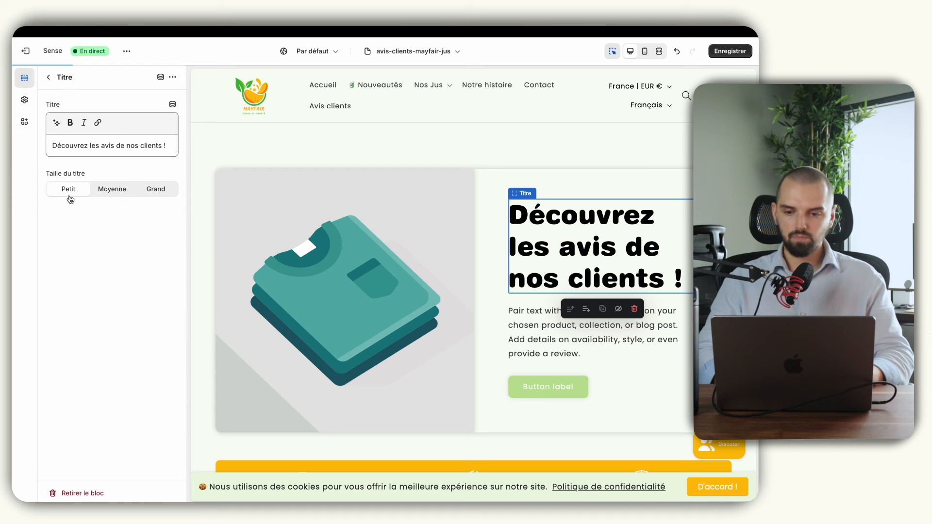
# - Replace the section's body text with "Tous les avis sont laissés par de vrais clients qui sont ravis d'avoir testé nos produits."
pyautogui.click(560, 281)
pyautogui.click(93, 170)
pyautogui.hotkey('ctrl', 'a')
pyautogui.write('T')
pyautogui.write('les avis de')
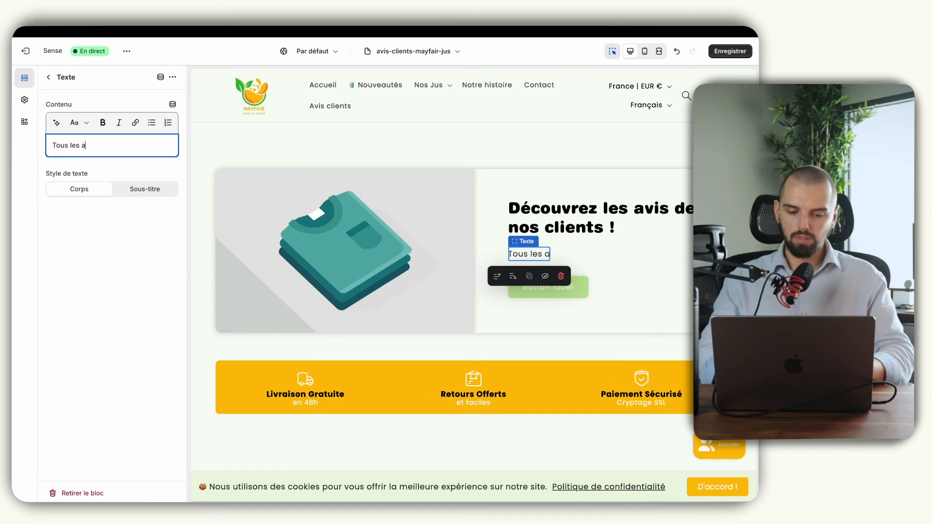
pyautogui.press('BackSpace')
pyautogui.press('BackSpace')
pyautogui.write('sont laissés par des')
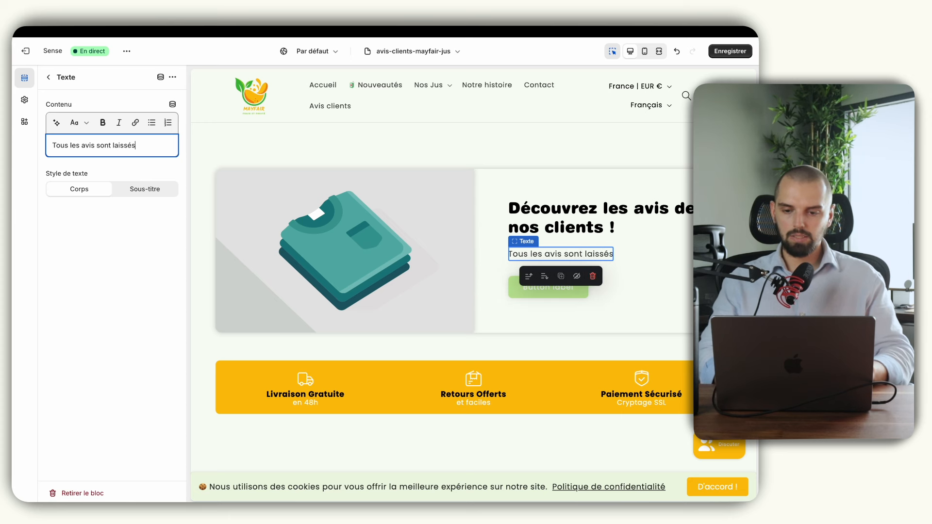
pyautogui.press('BackSpace')
pyautogui.press('BackSpace')
pyautogui.press('BackSpace')
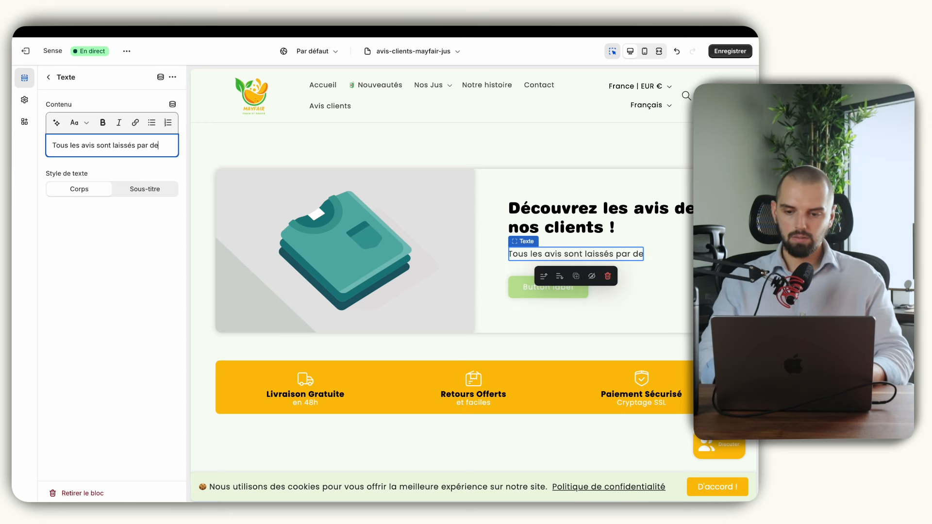
pyautogui.write('e vrais clients qui so')
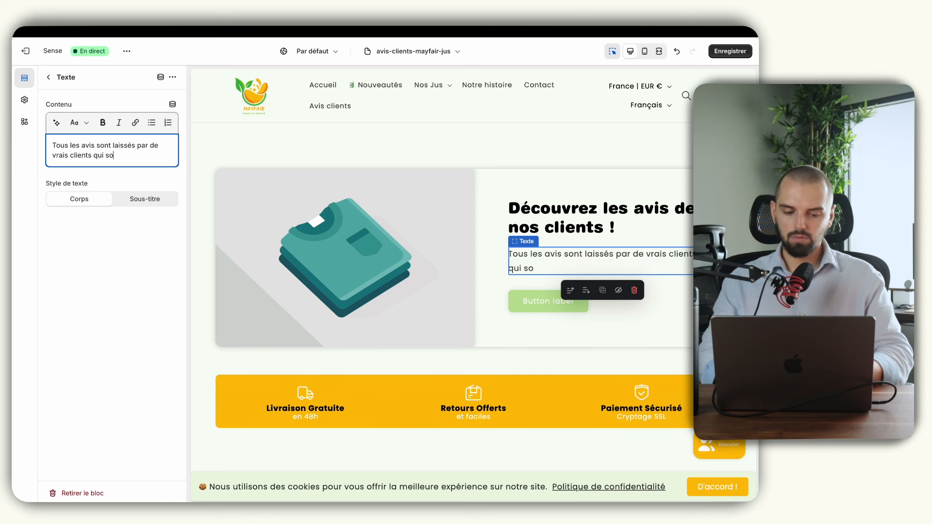
pyautogui.write("nt ravis d'avoir testé nos produits.")
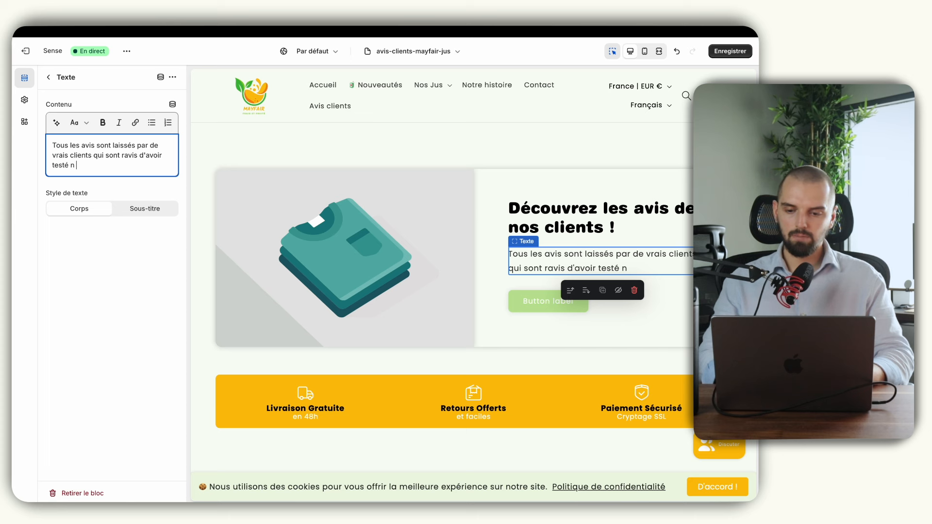
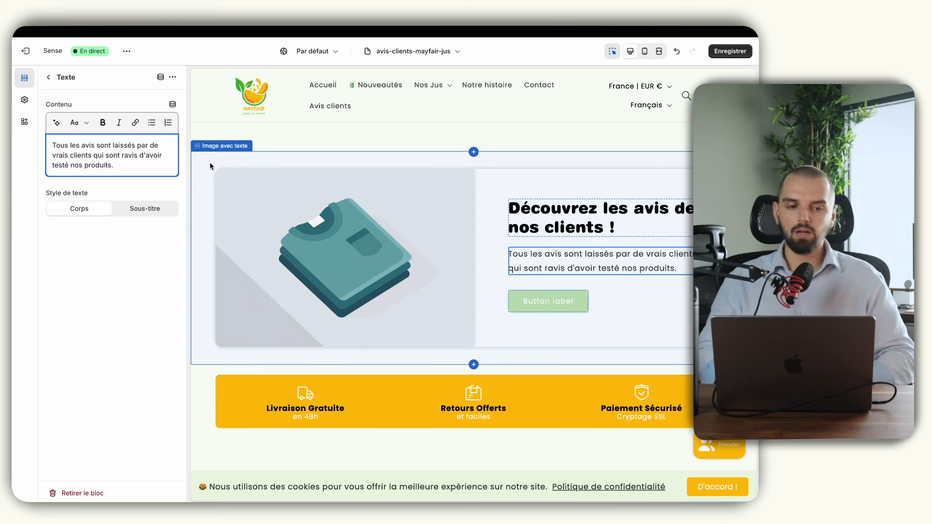
# - Label the section's button "Découvrir les produits" and link it to Tous les produits
pyautogui.click(613, 51)
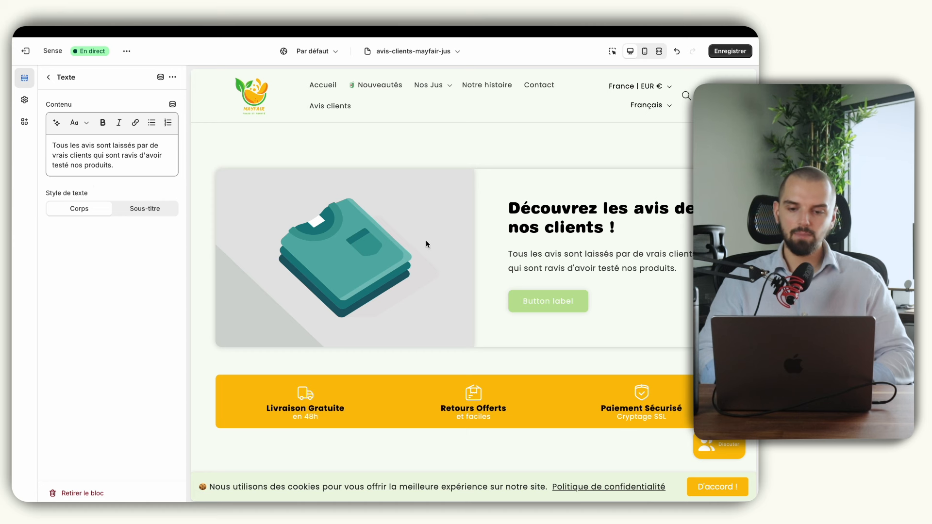
pyautogui.click(612, 51)
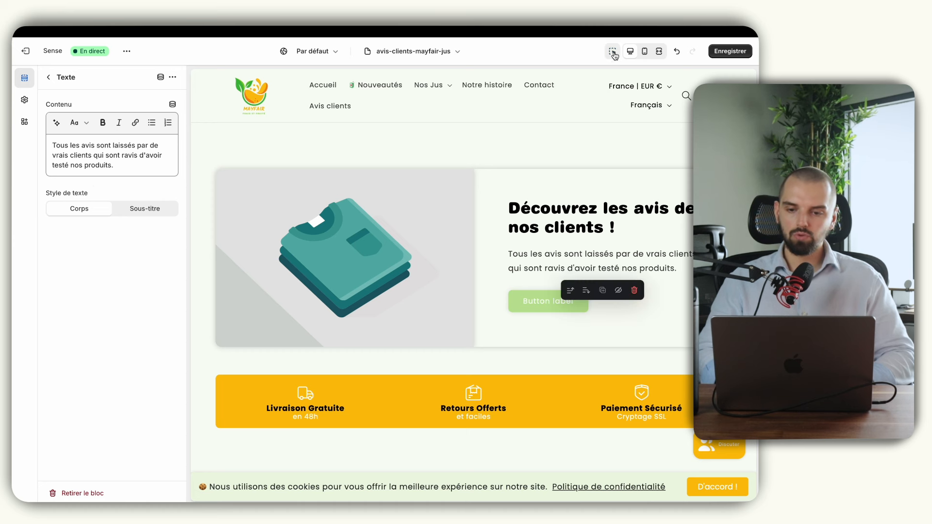
pyautogui.click(570, 305)
pyautogui.tripleClick(98, 120)
pyautogui.write('Découvrir les')
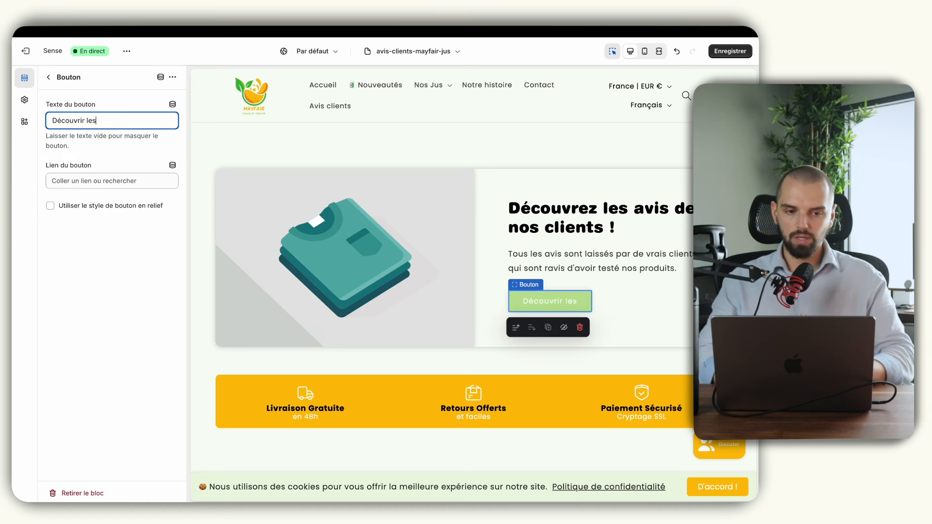
pyautogui.write(' produits')
pyautogui.click(84, 179)
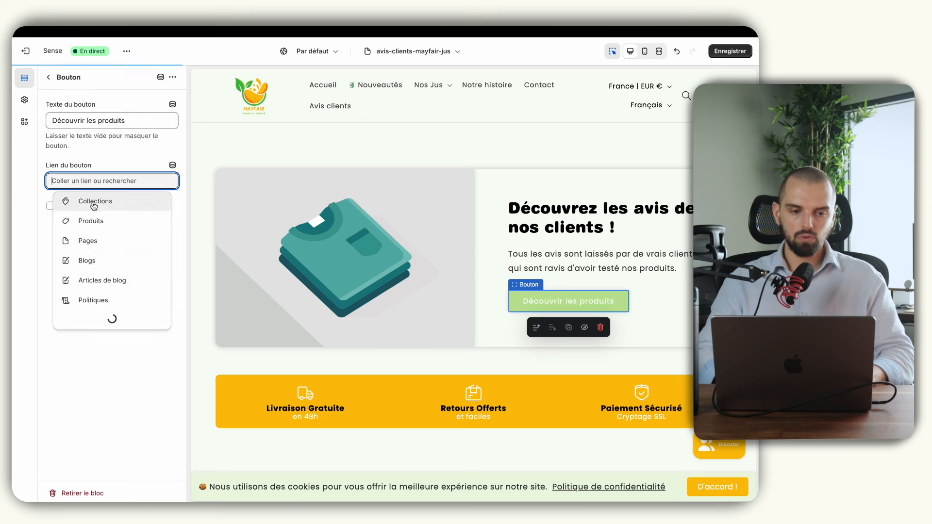
pyautogui.click(98, 81)
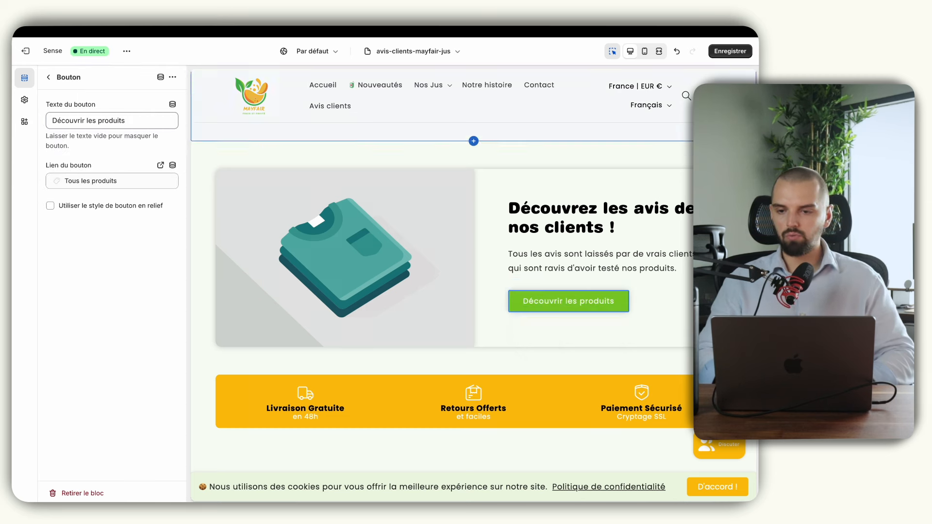
# - Save the template and move the Image avec texte section above the Liquid personnalisé section in the template
pyautogui.click(733, 51)
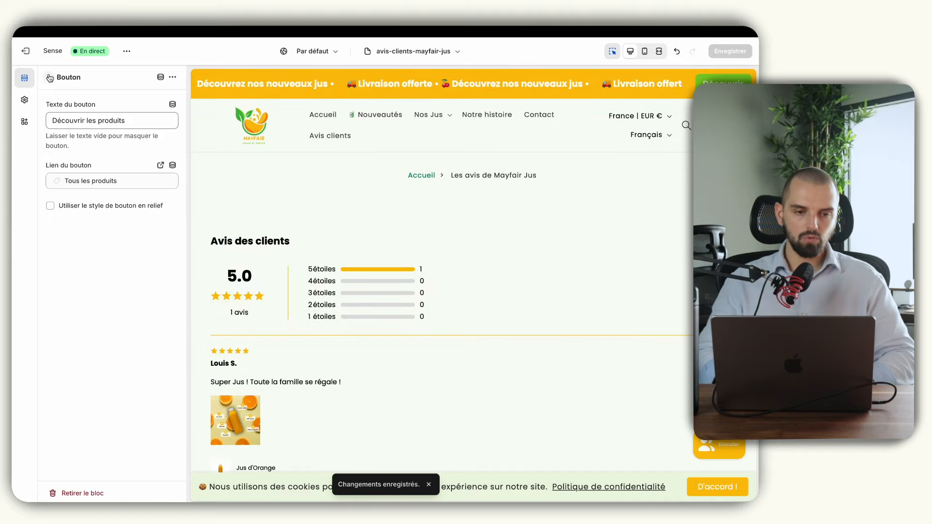
pyautogui.click(50, 78)
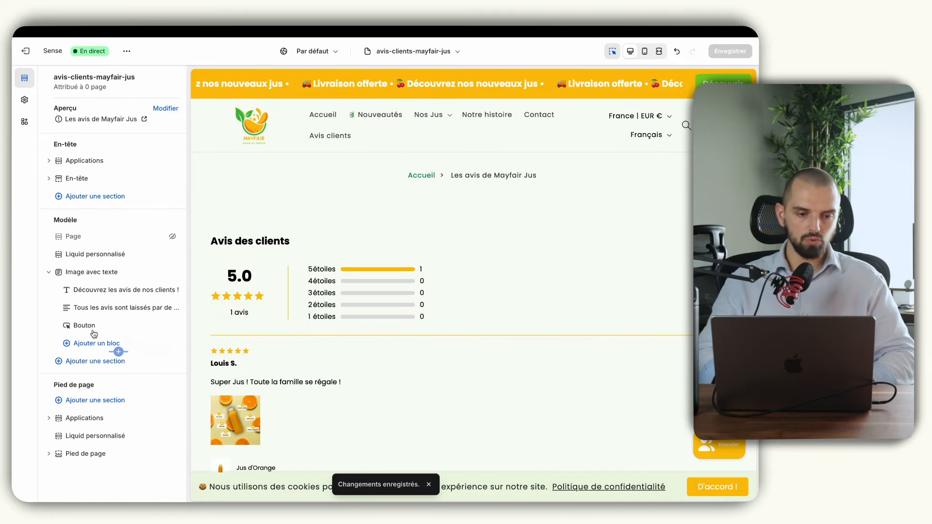
pyautogui.moveTo(119, 278); pyautogui.dragTo(133, 254)
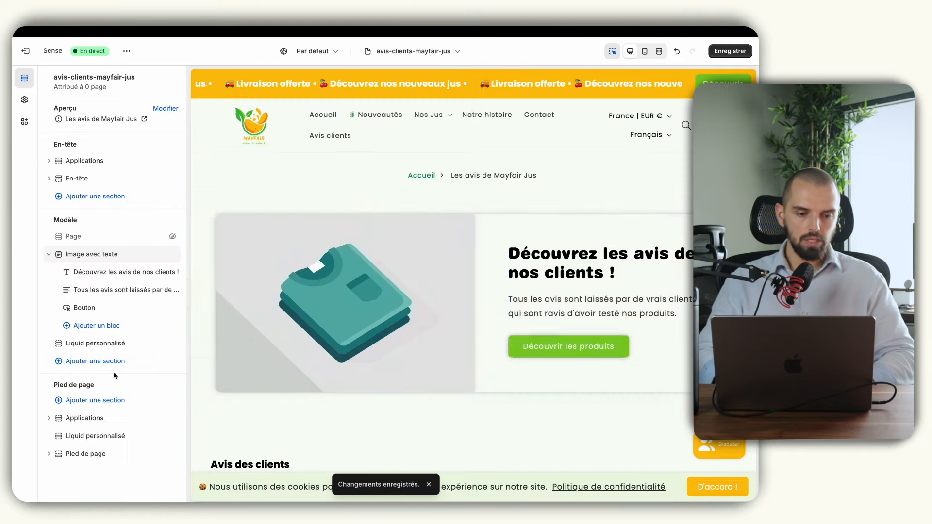
# - Add a Collection en vedette section below the Liquid personnalisé section, showing at most 3 products from the Nos Jus collection
pyautogui.click(108, 361)
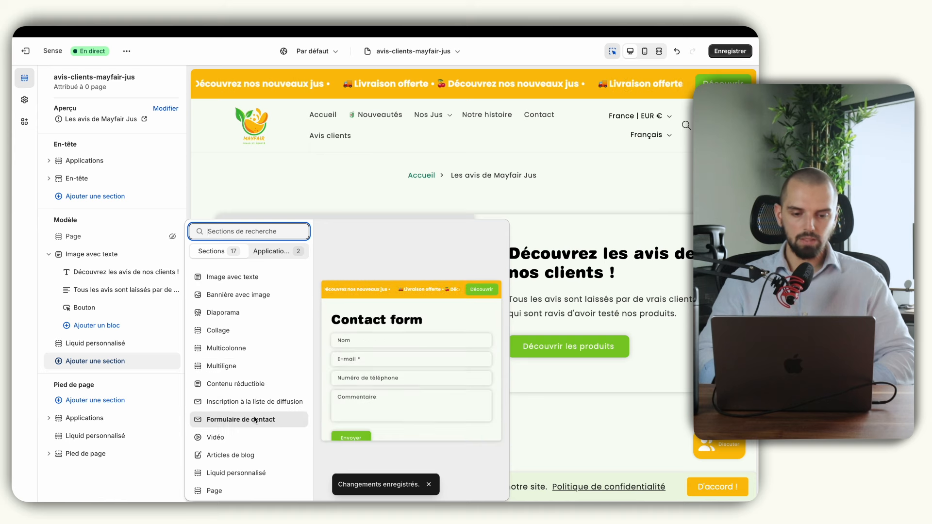
pyautogui.scroll(2, 238, 331)
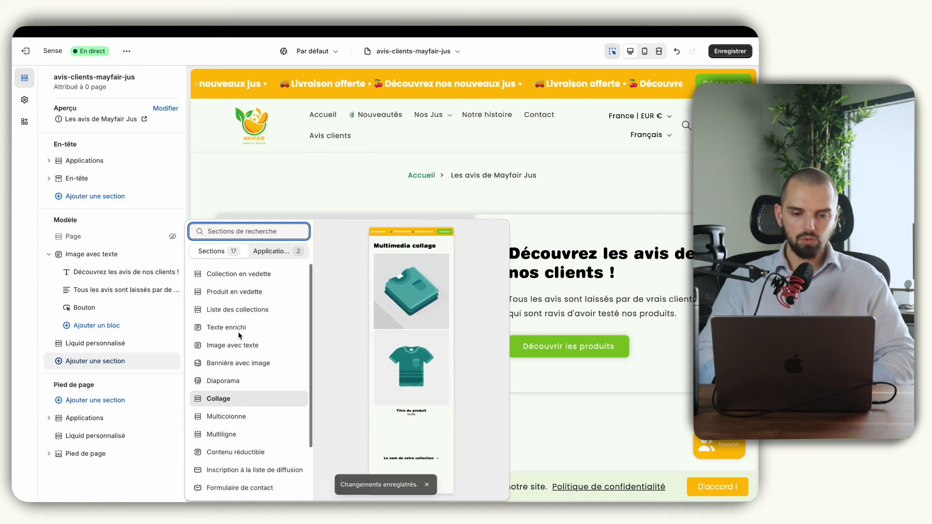
pyautogui.click(251, 274)
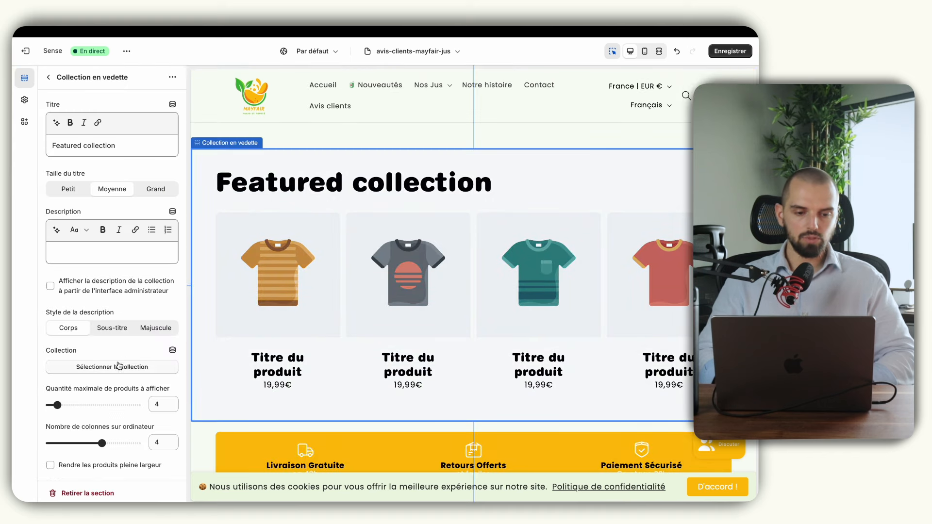
pyautogui.click(118, 367)
pyautogui.click(122, 216)
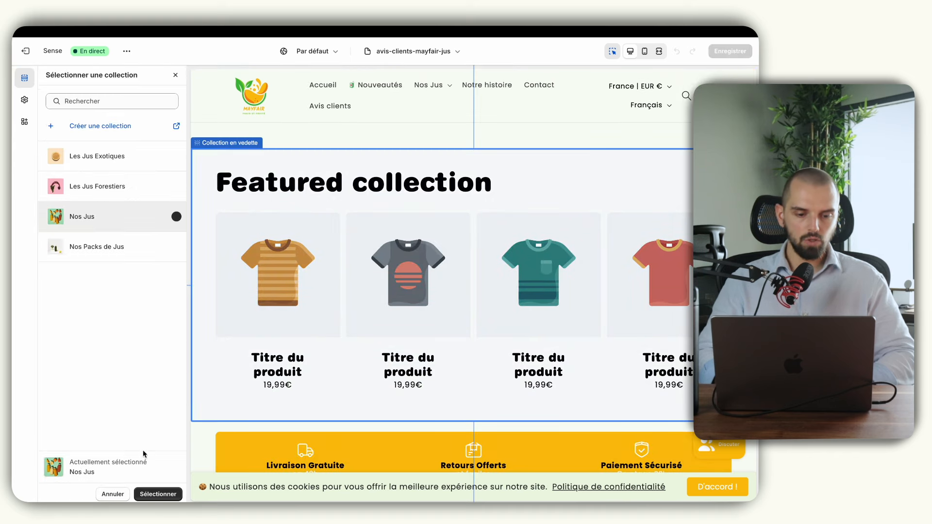
pyautogui.click(158, 494)
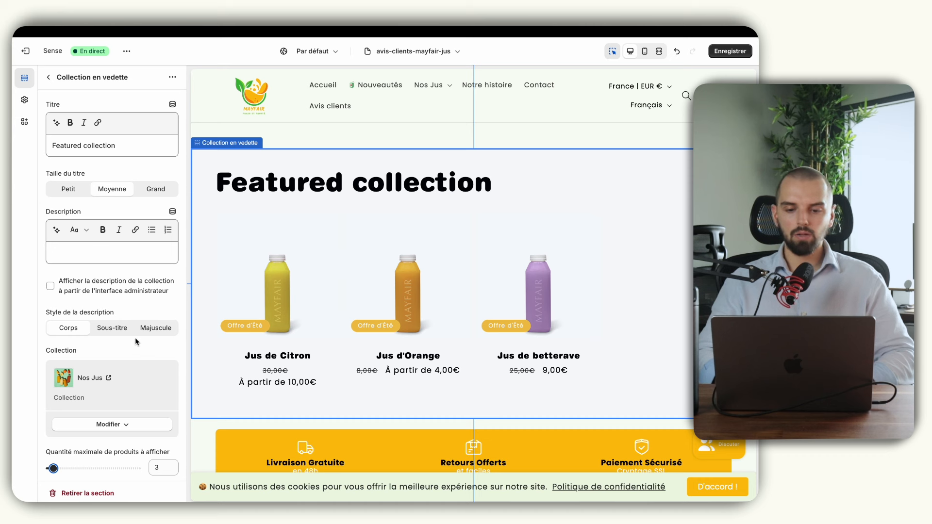
# - Set the featured collection's title to "Découvrez les produits appréciés de nos clients :" in Petit size
pyautogui.tripleClick(92, 146)
pyautogui.write('D')
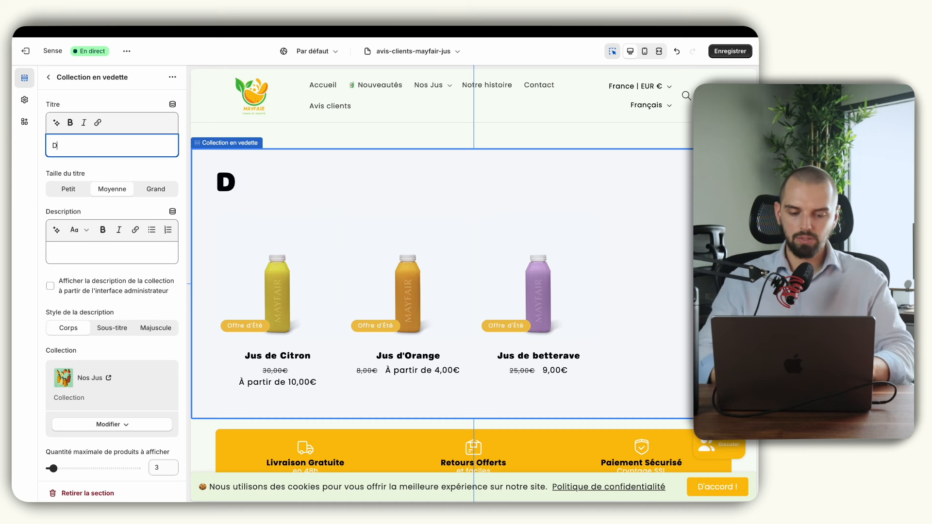
pyautogui.write('écouvrez les por')
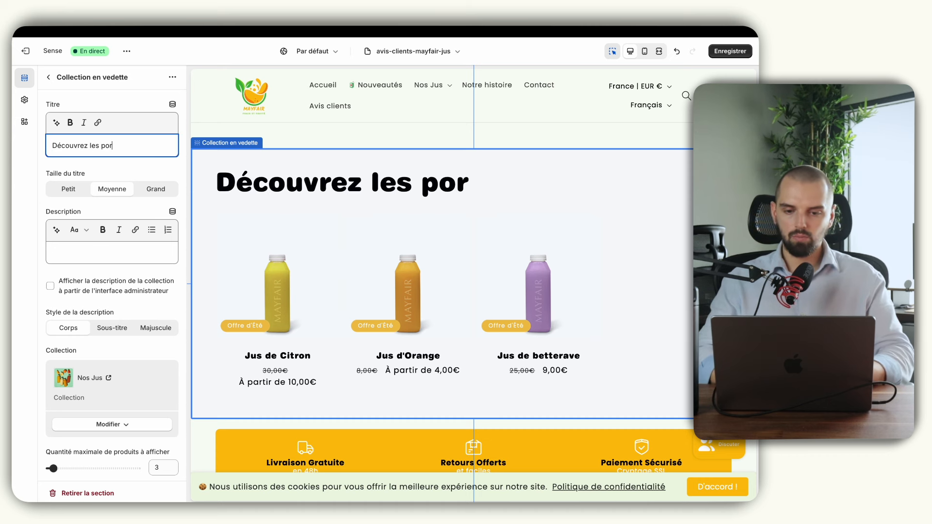
pyautogui.press('BackSpace')
pyautogui.press('BackSpace')
pyautogui.write('roduits appé')
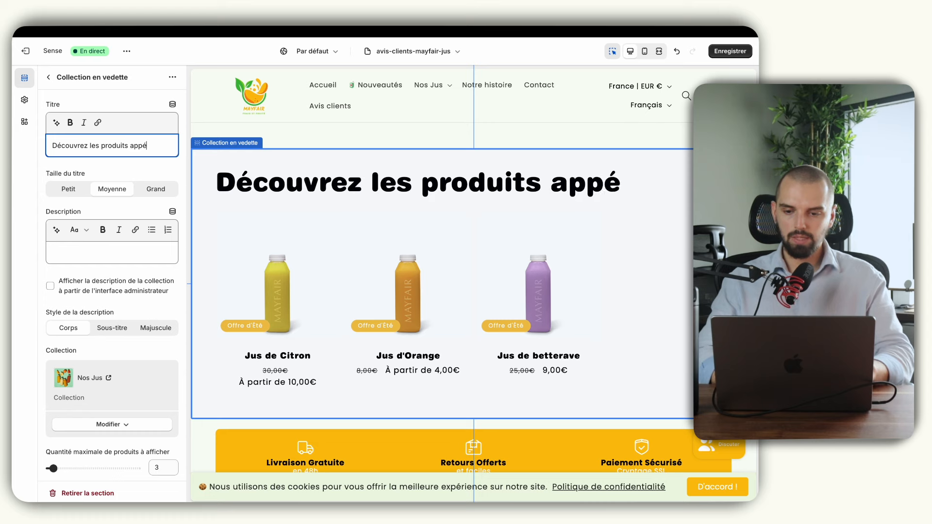
pyautogui.press('BackSpace')
pyautogui.write('réciés de nos clients :')
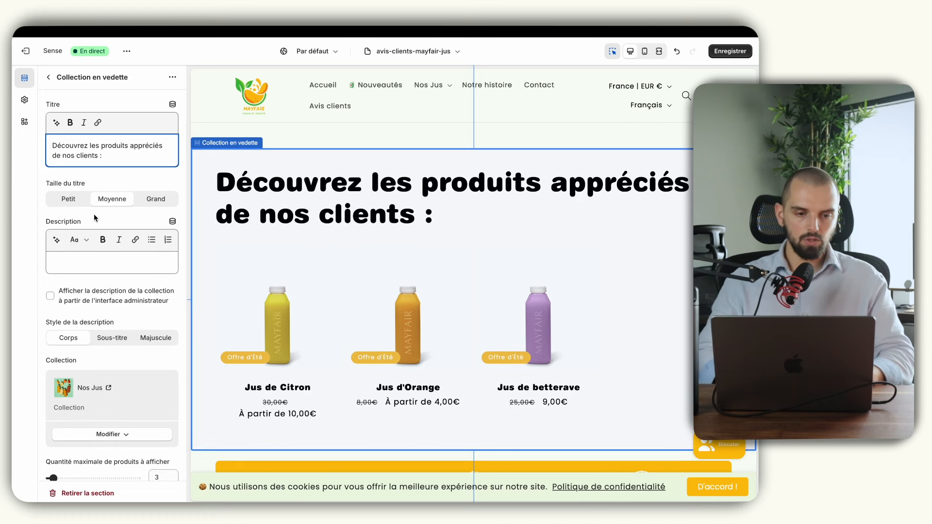
pyautogui.click(75, 203)
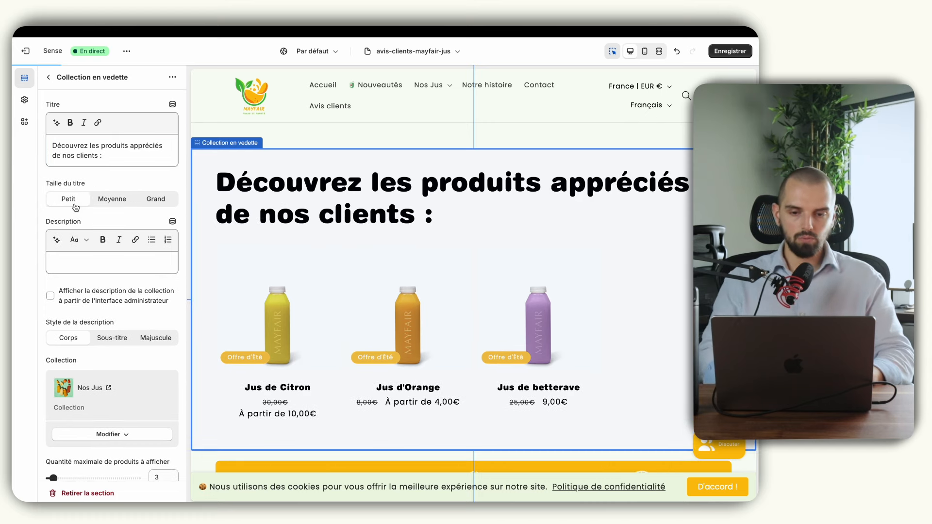
# - Set the featured collection's number of desktop columns to 3 and save the template
pyautogui.scroll(-3, 84, 315)
pyautogui.click(90, 397)
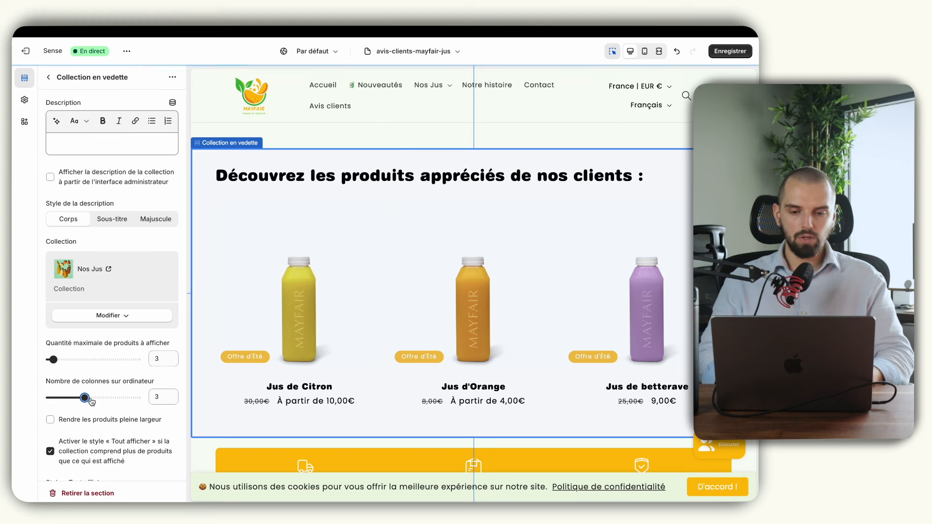
pyautogui.scroll(-2, 116, 407)
pyautogui.click(730, 51)
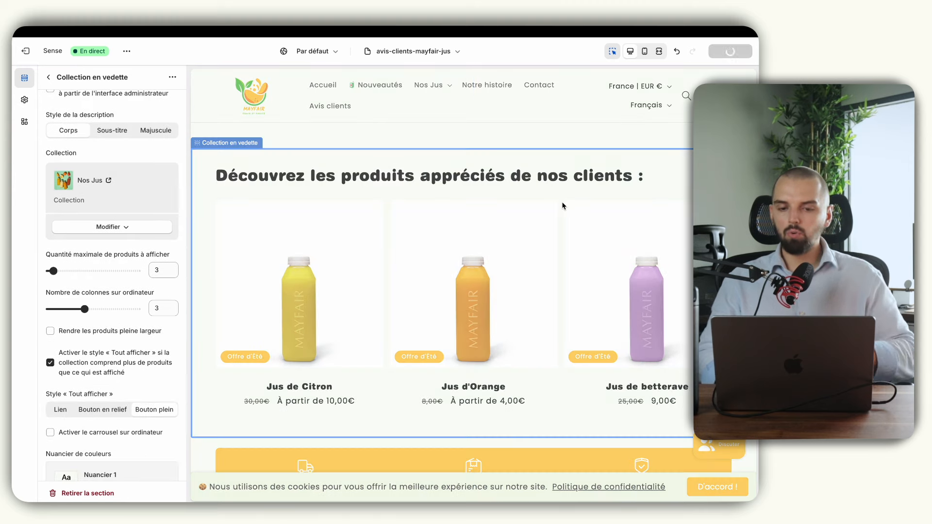
# - Preview the template at full width without the section inspector and examine the page layout from the image section down to the footer
pyautogui.click(659, 51)
pyautogui.click(612, 51)
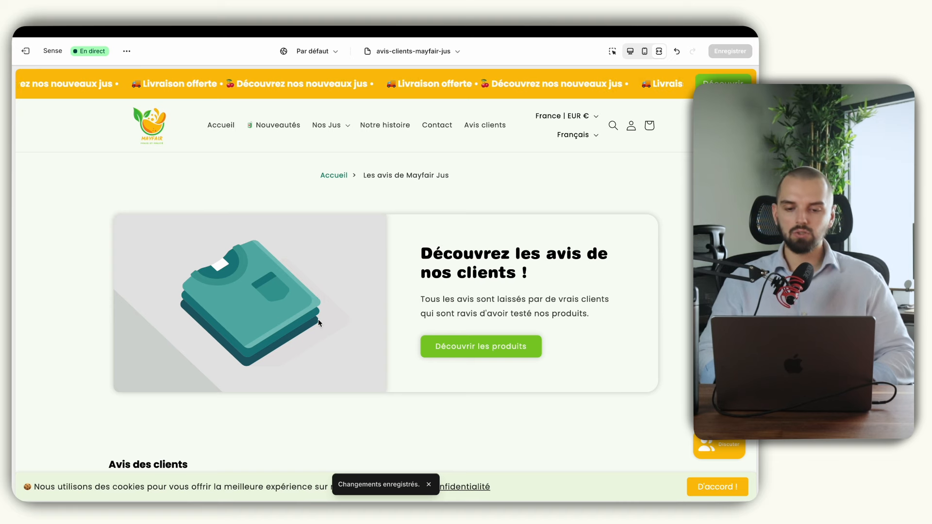
pyautogui.scroll(-2, 318, 319)
pyautogui.scroll(-5, 319, 320)
pyautogui.scroll(1, 318, 320)
pyautogui.scroll(-3, 318, 320)
pyautogui.scroll(3, 318, 320)
pyautogui.scroll(1, 318, 320)
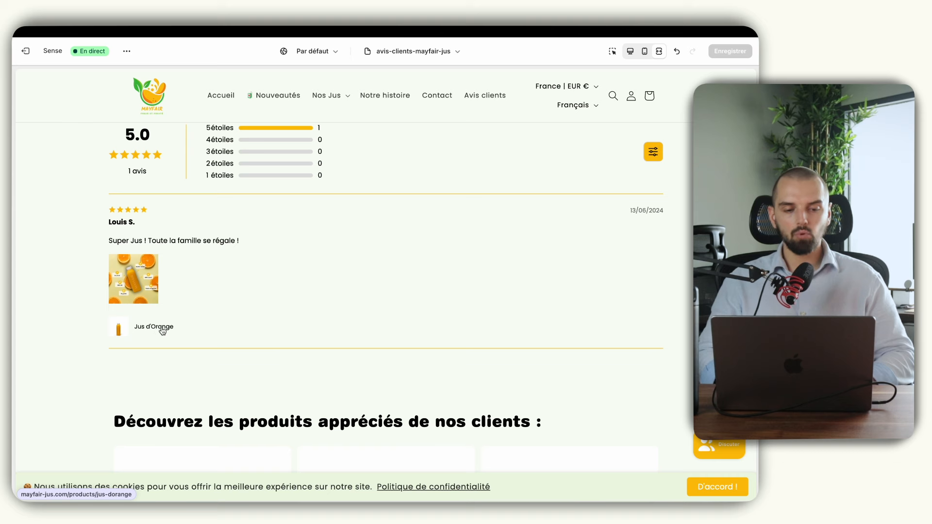
pyautogui.scroll(2, 315, 275)
pyautogui.scroll(-6, 315, 275)
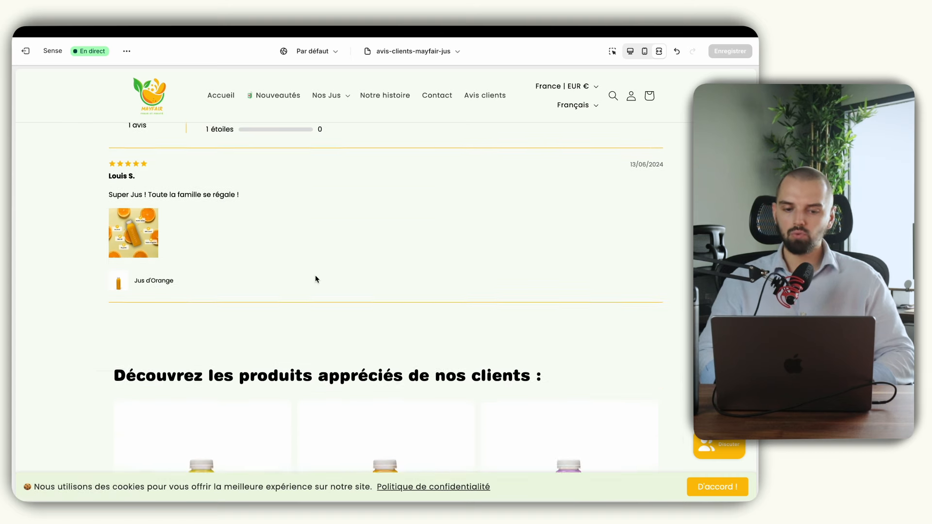
pyautogui.scroll(-10, 398, 285)
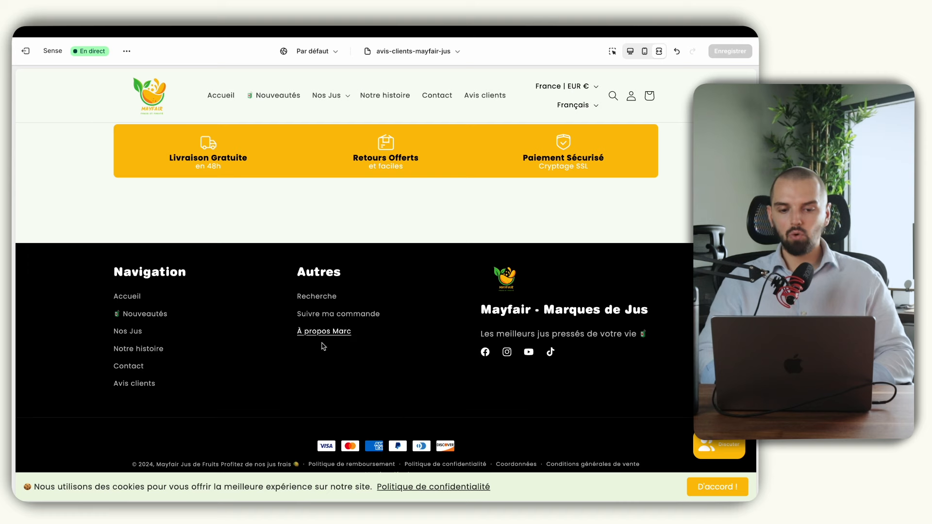
# - Leave the theme editor, assign the avis-clients-mayfair-jus theme template to the page "Les avis de Mayfair Jus" and save it
pyautogui.click(27, 53)
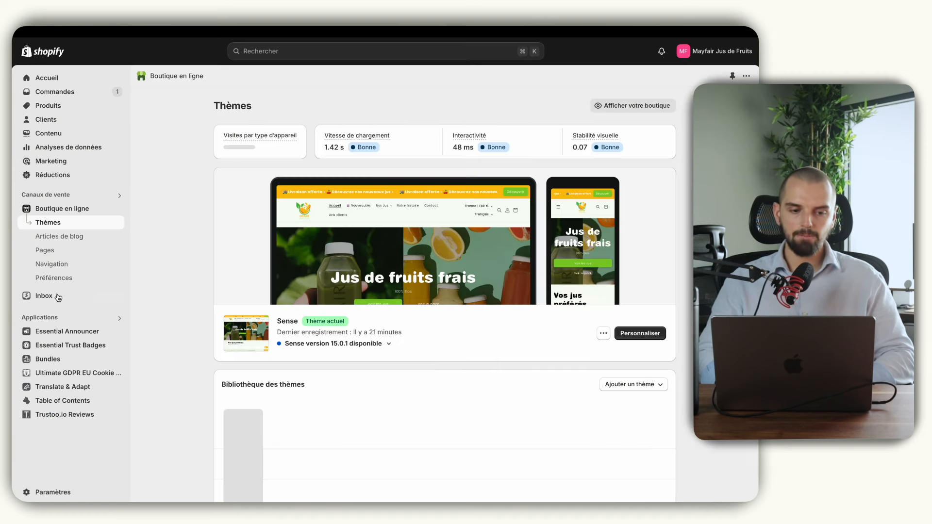
pyautogui.click(65, 251)
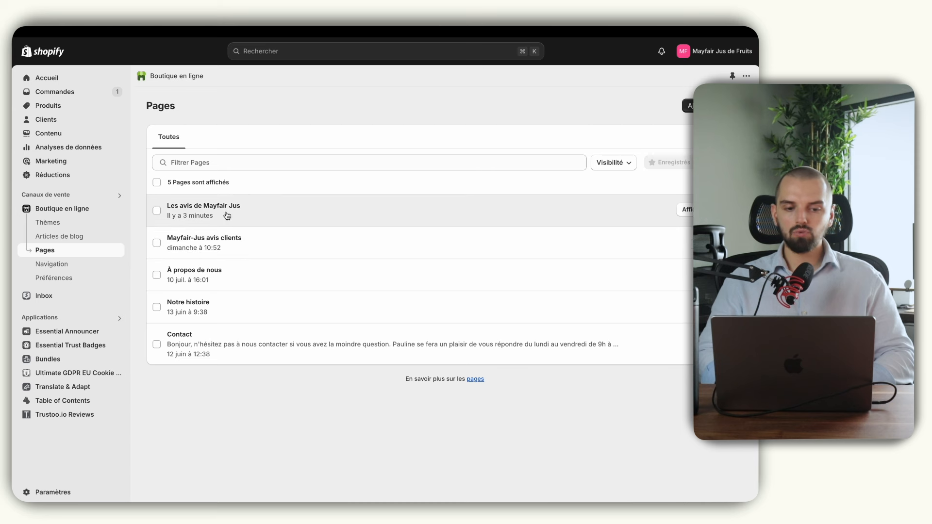
pyautogui.click(219, 215)
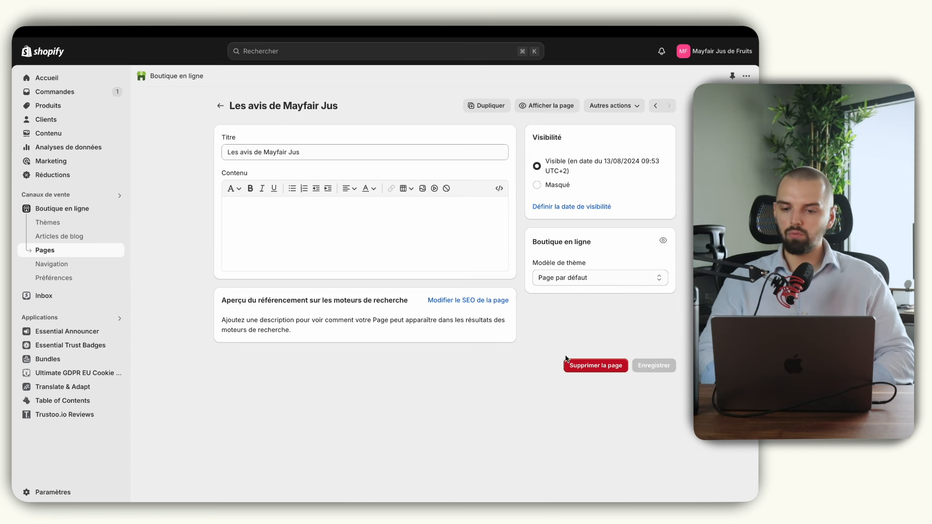
pyautogui.click(612, 281)
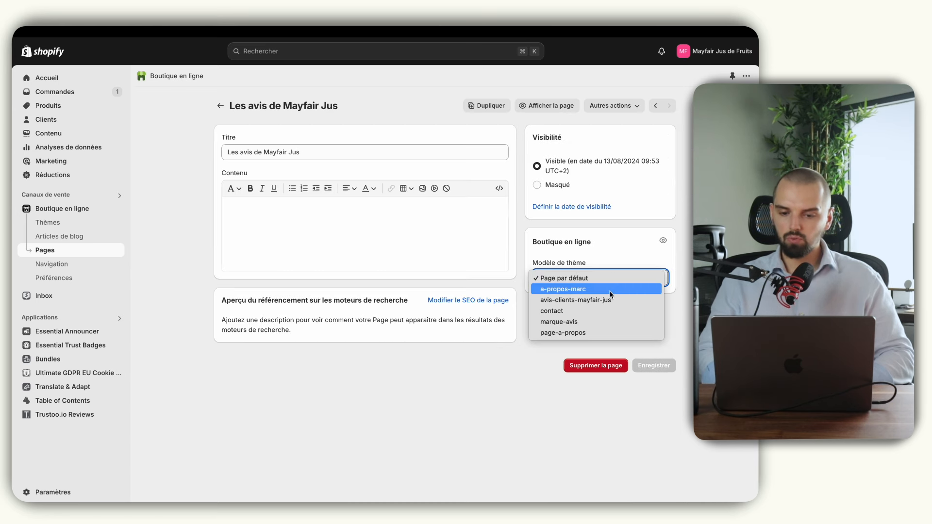
pyautogui.click(585, 301)
pyautogui.click(658, 366)
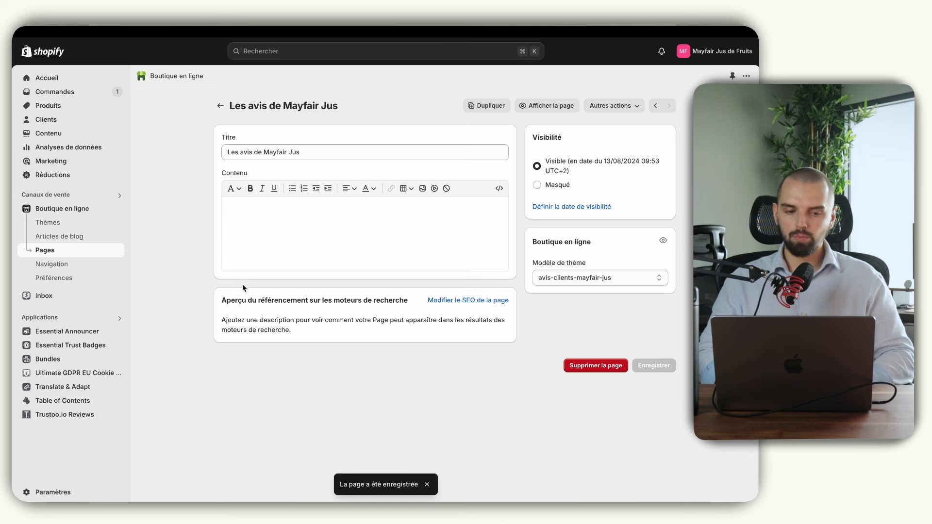
# - Start a new menu item in the Menu pied de page navigation menu and name it "les avis de nos clients"
pyautogui.click(63, 265)
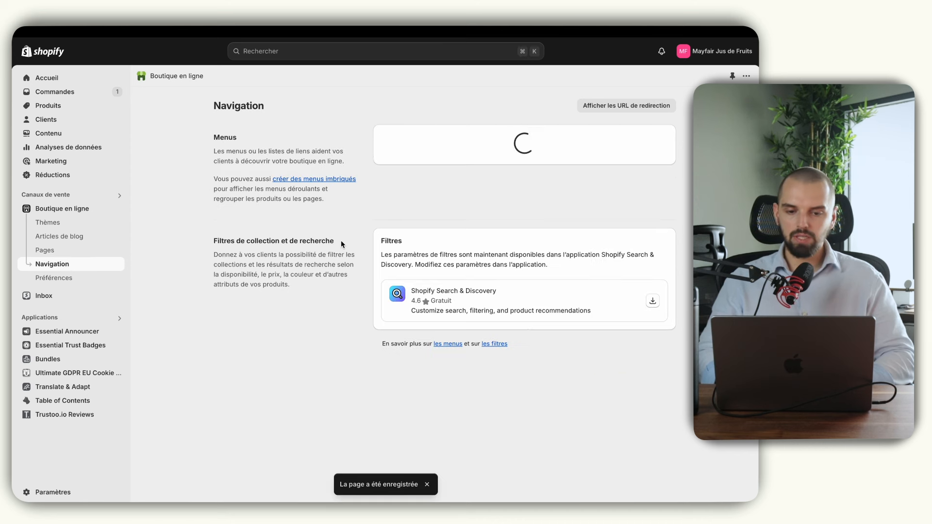
pyautogui.click(408, 179)
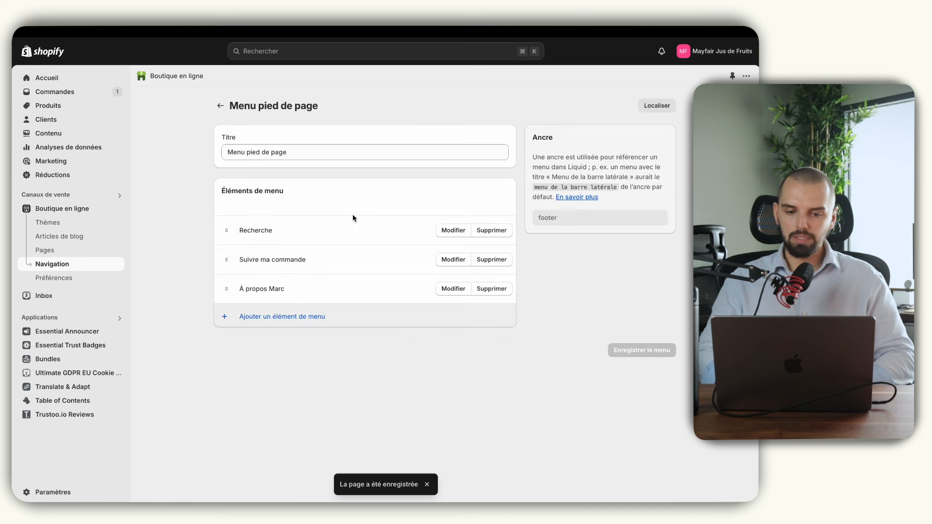
pyautogui.click(274, 318)
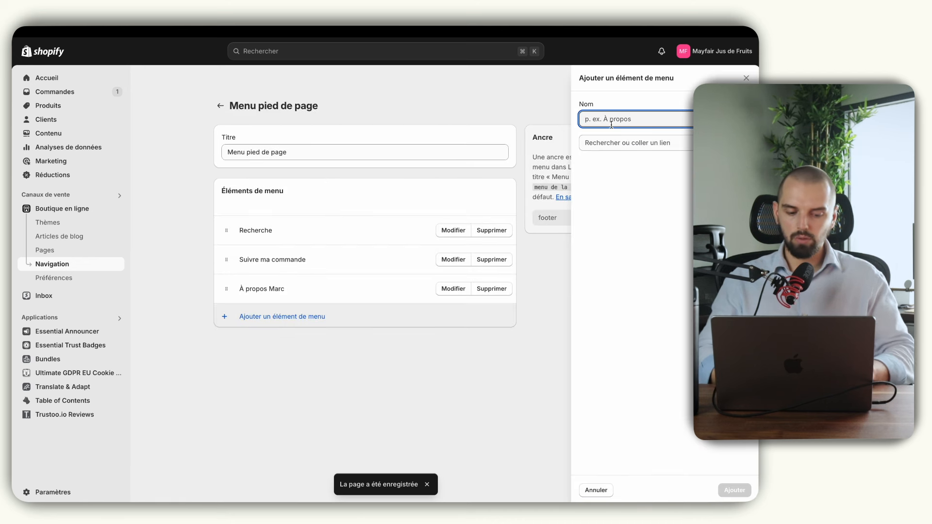
pyautogui.write('Avis cl')
pyautogui.press('BackSpace')
pyautogui.press('BackSpace')
pyautogui.write('Clients')
pyautogui.click(588, 118)
pyautogui.write('lles a')
pyautogui.press('Right')
pyautogui.press('Right')
pyautogui.press('Right')
pyautogui.write('de nos')
pyautogui.click(635, 119)
pyautogui.press('BackSpace')
pyautogui.write('c')
# - Link the new menu item to the page "Les avis de Mayfair Jus", add it and save the footer menu
pyautogui.click(642, 140)
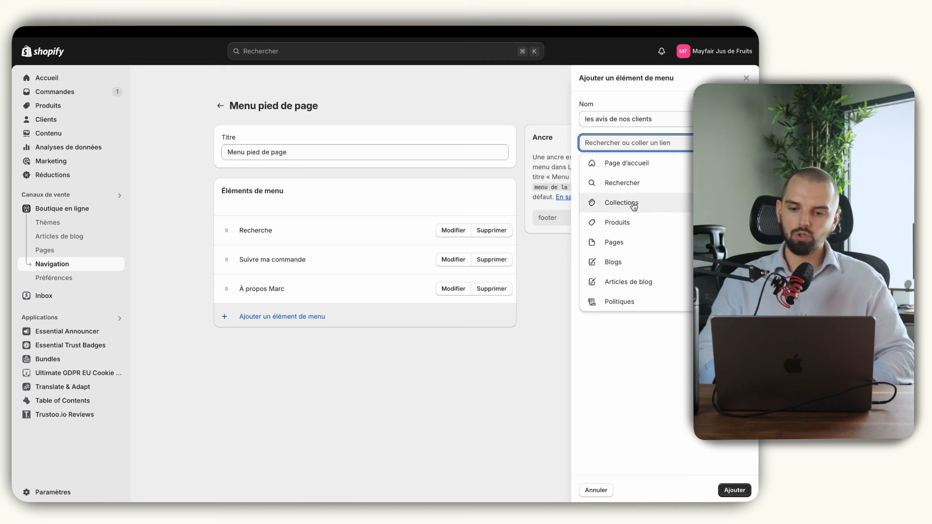
pyautogui.click(631, 243)
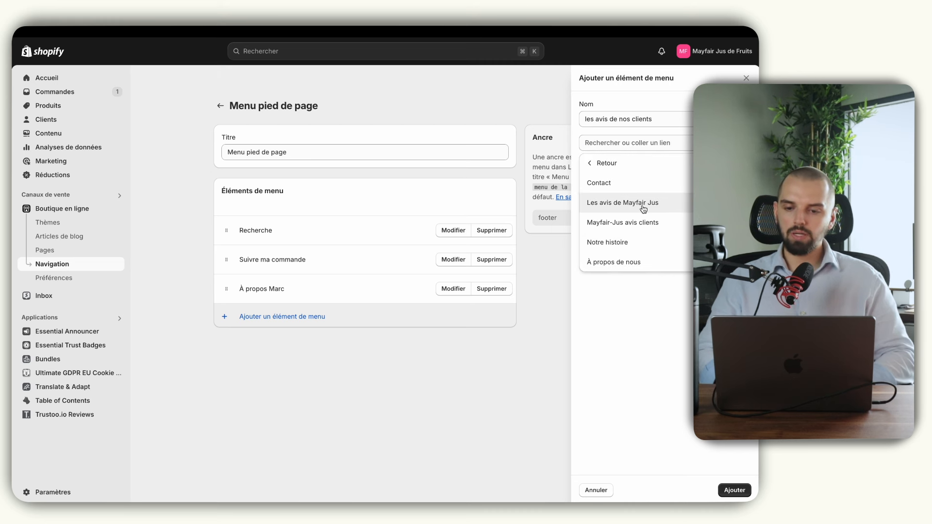
pyautogui.click(643, 209)
pyautogui.click(733, 490)
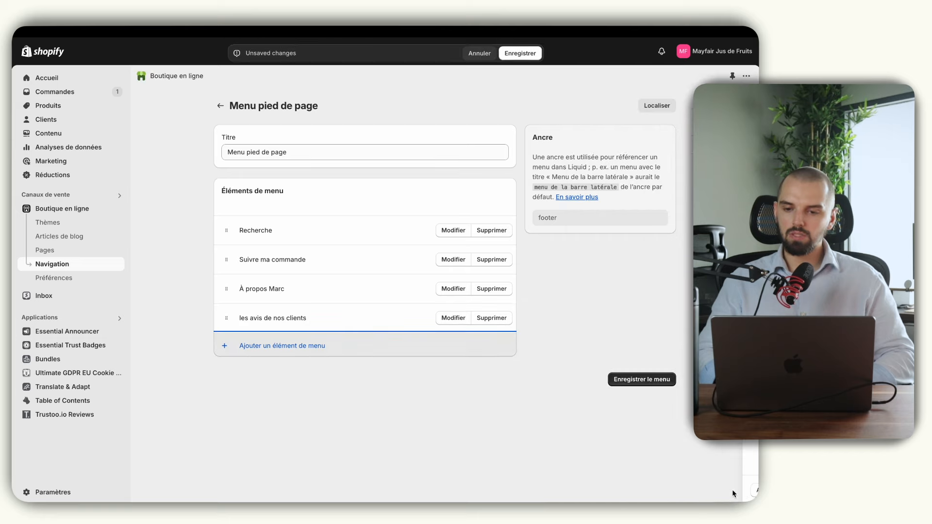
pyautogui.click(631, 381)
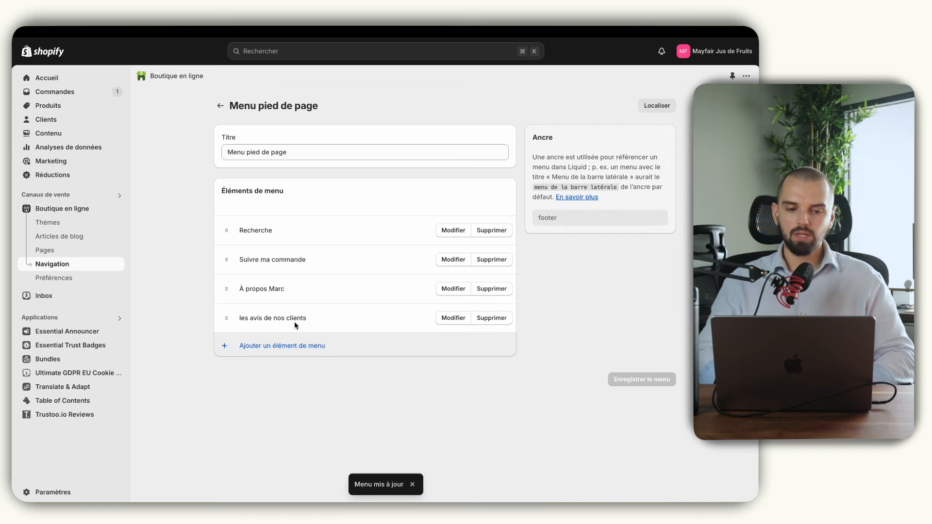
# - View the online store and follow the footer link "les avis de nos clients" to check the published reviews page
pyautogui.click(118, 209)
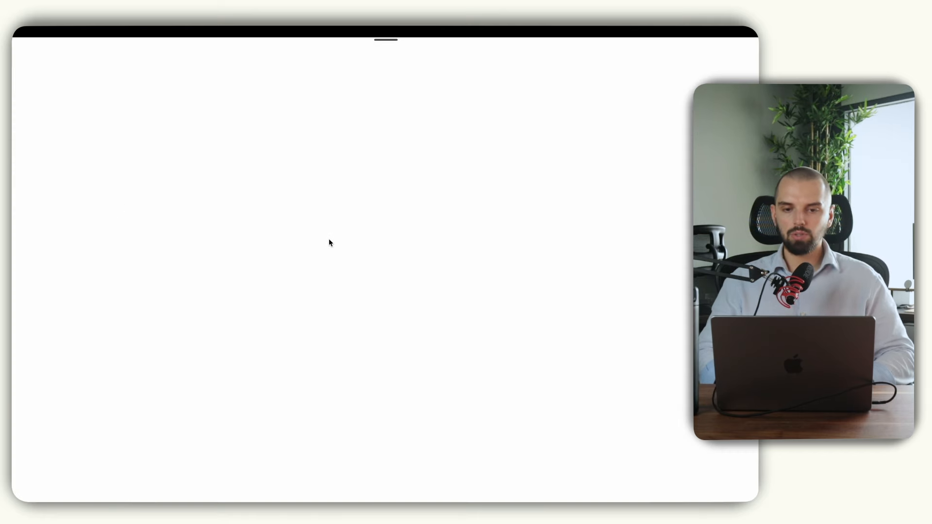
pyautogui.scroll(-15, 297, 256)
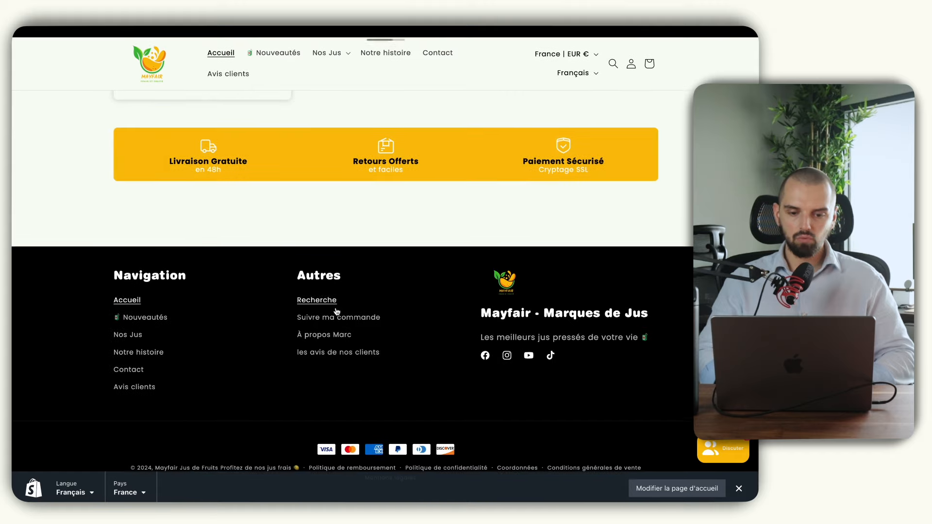
pyautogui.click(338, 353)
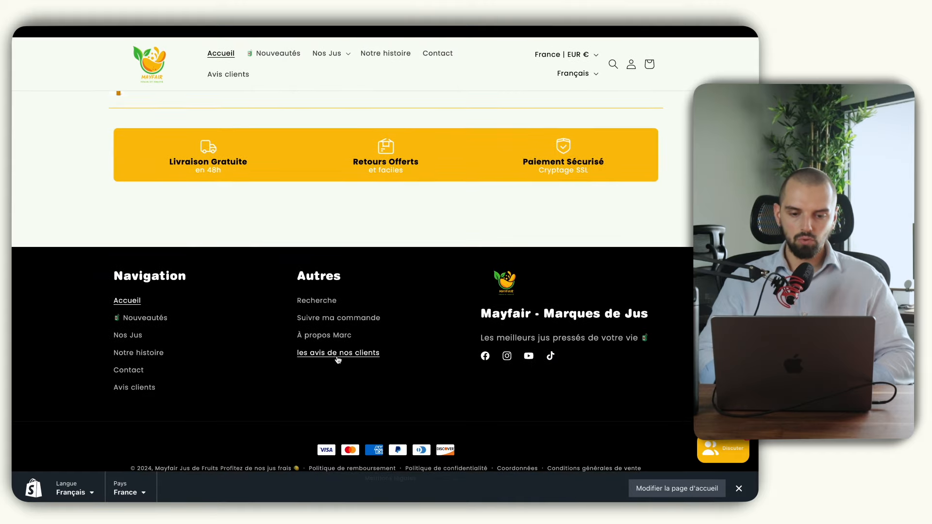
pyautogui.scroll(-6, 455, 167)
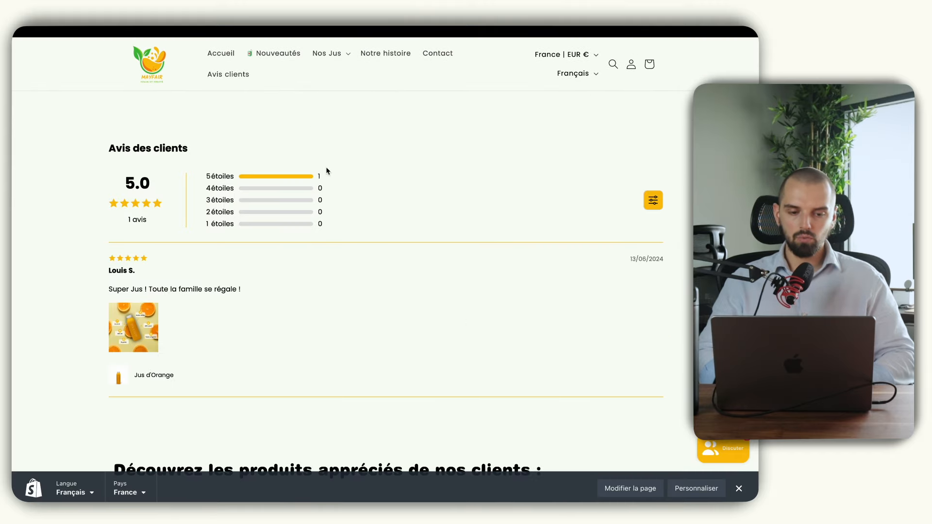
# - Review the published reviews page, then go to the store's home page and examine its Avis des clients section
pyautogui.scroll(-5, 59, 266)
pyautogui.scroll(10, 59, 266)
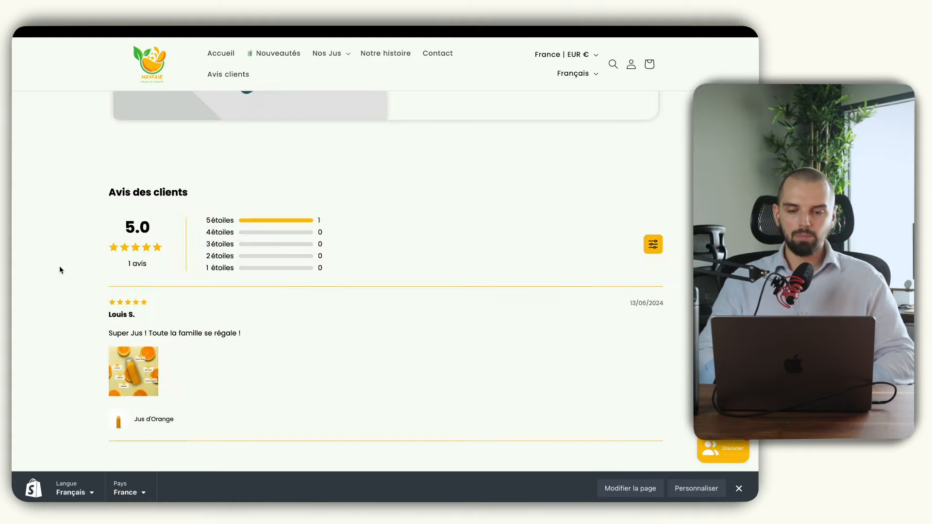
pyautogui.click(220, 83)
pyautogui.scroll(-15, 369, 275)
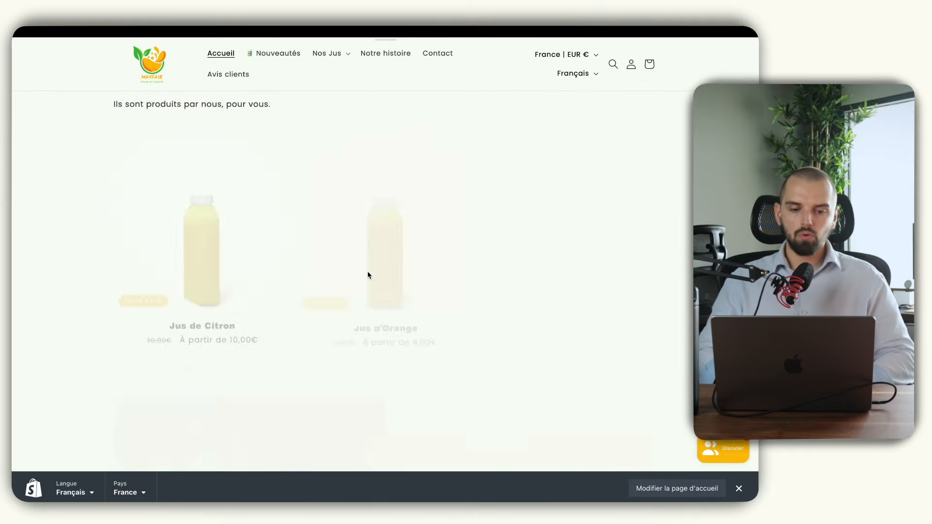
pyautogui.scroll(-3, 369, 275)
pyautogui.scroll(5, 369, 275)
pyautogui.scroll(-6, 368, 275)
pyautogui.scroll(2, 369, 276)
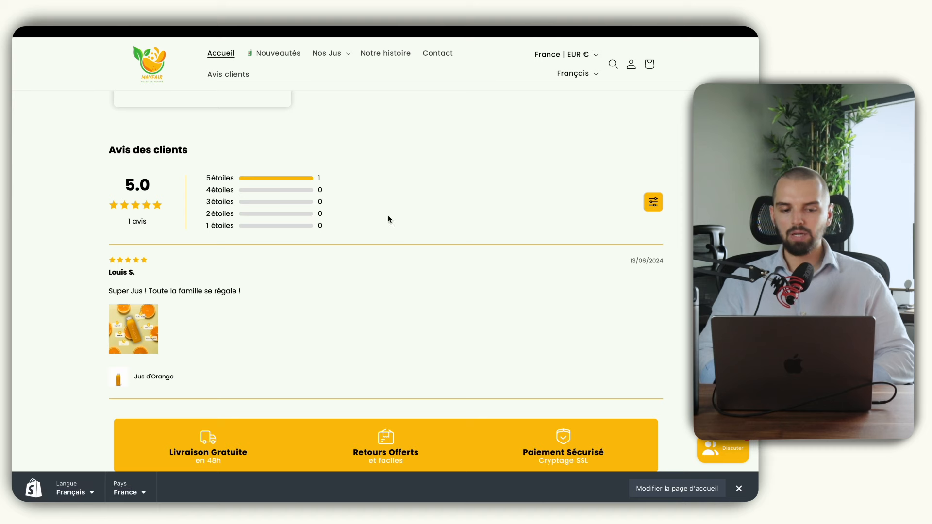
# - Close the Zumo de naranja, Jus d'Orange and extra Mayfair Jus de Fruits browser tabs, leaving the Shopify footer menu admin page open
pyautogui.moveTo(14, 258)
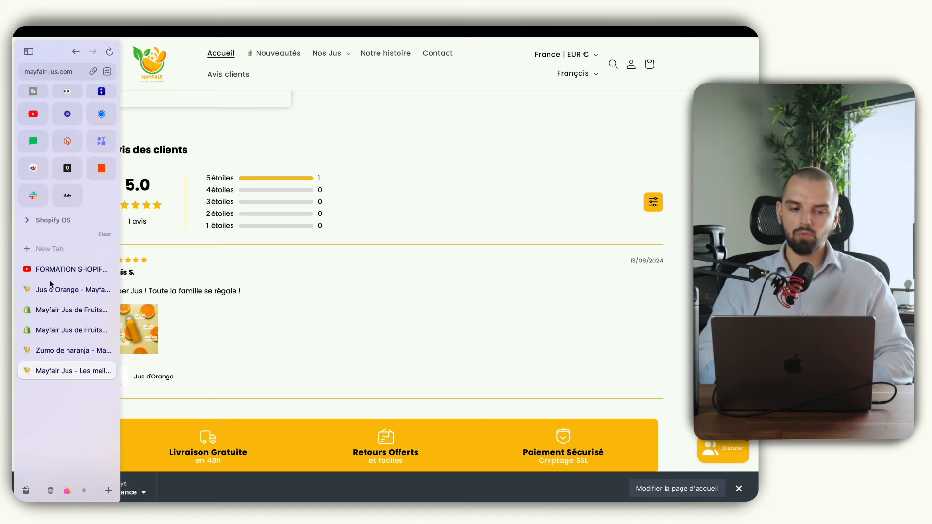
pyautogui.click(71, 351)
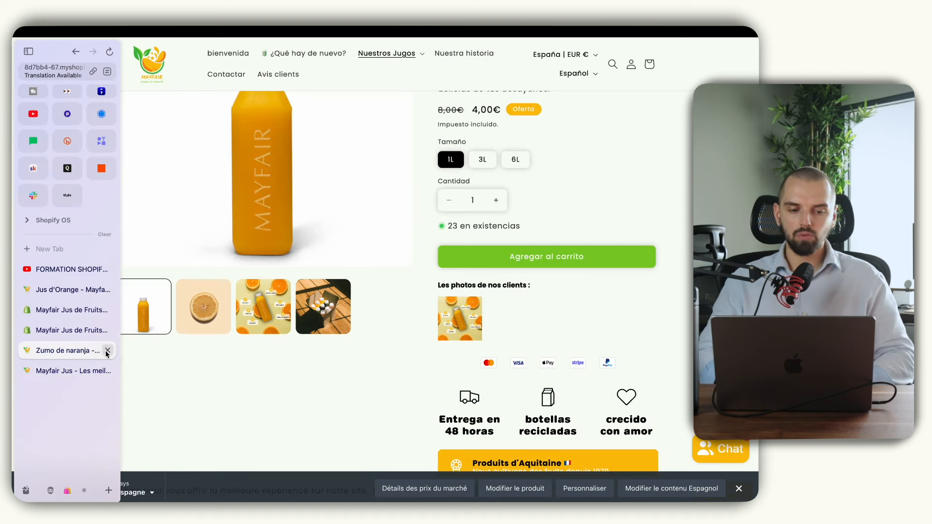
pyautogui.click(107, 351)
pyautogui.click(75, 331)
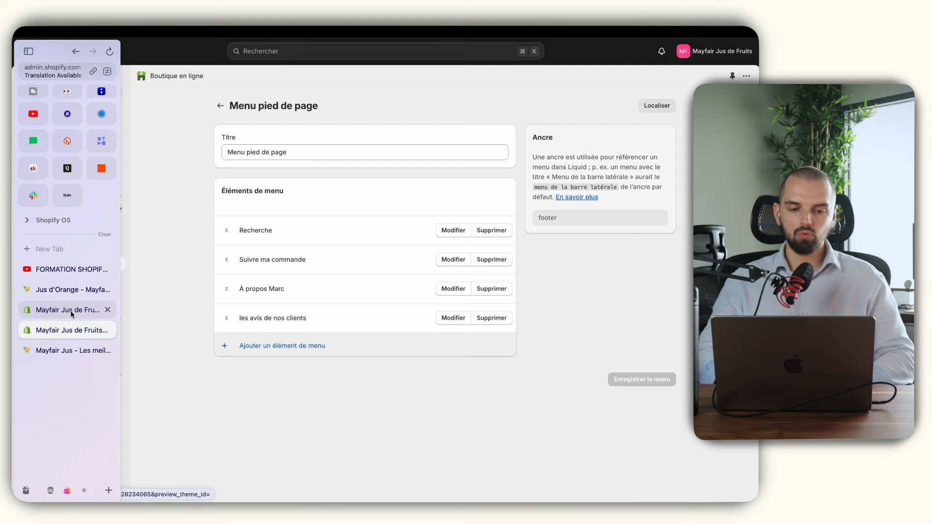
pyautogui.click(71, 310)
pyautogui.click(107, 309)
pyautogui.click(107, 289)
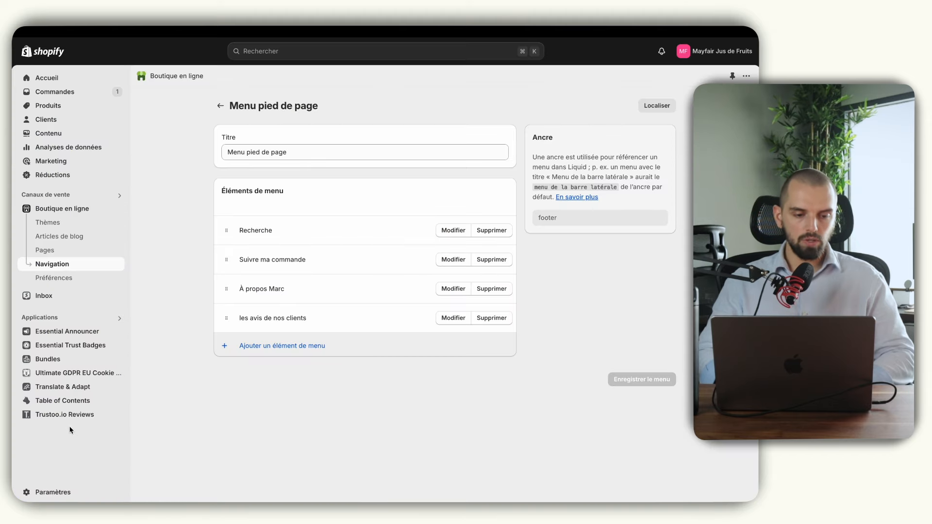
# - Manage the Carrousel de la carte widget in Trustoo.io Reviews and enable its display on the home page
pyautogui.click(67, 414)
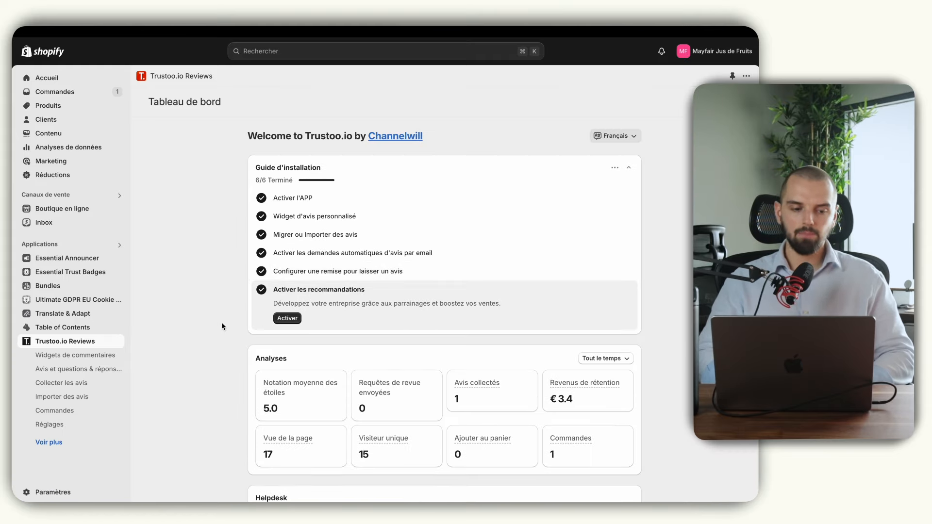
pyautogui.click(97, 356)
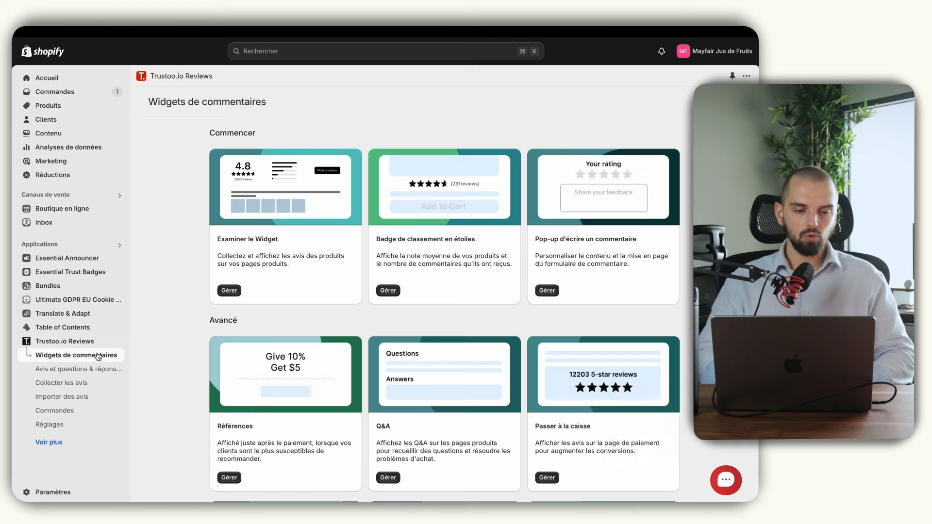
pyautogui.scroll(-5, 451, 307)
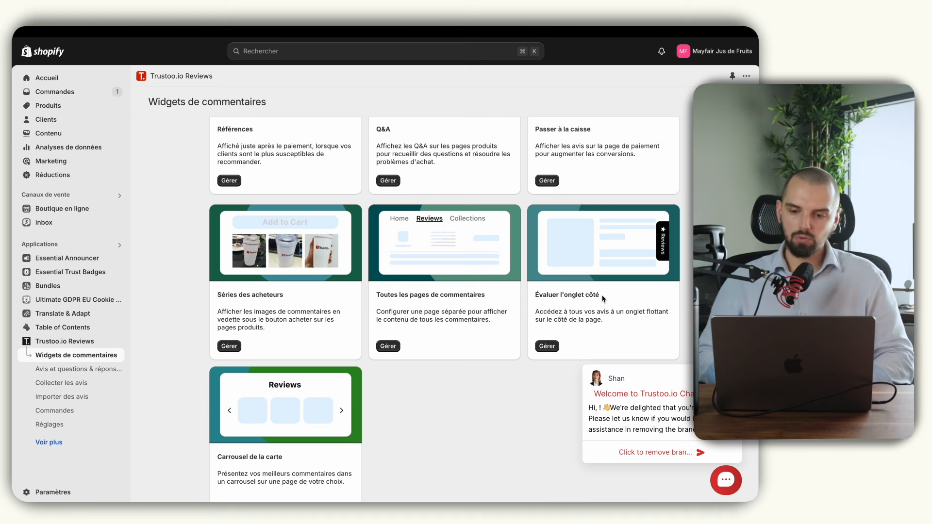
pyautogui.scroll(-2, 603, 299)
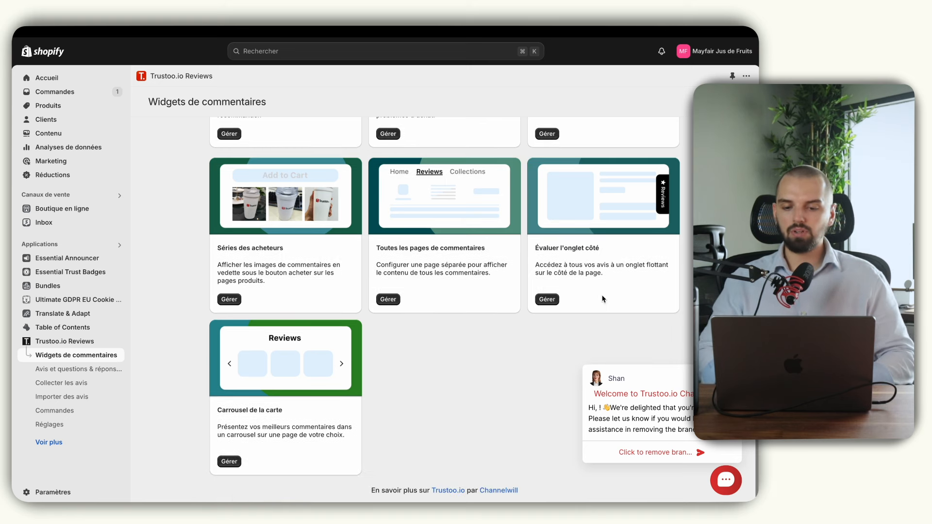
pyautogui.click(230, 461)
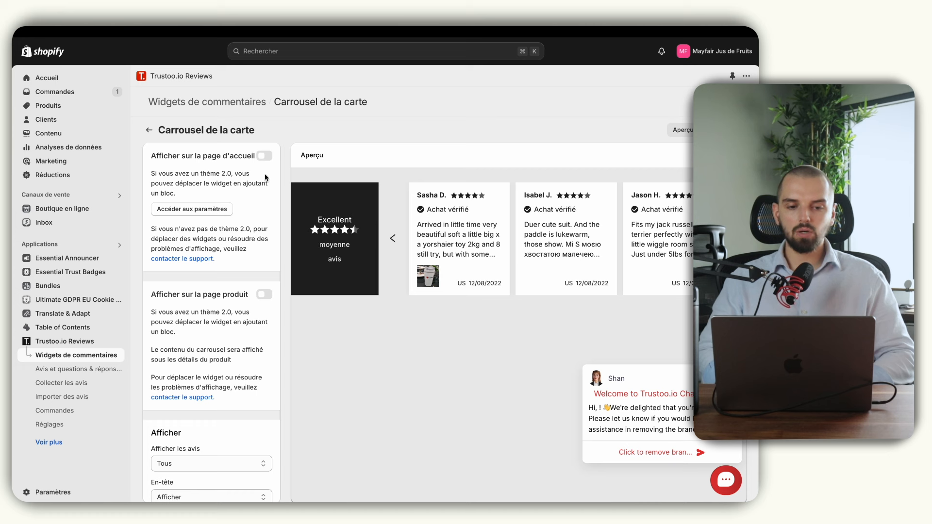
pyautogui.click(262, 157)
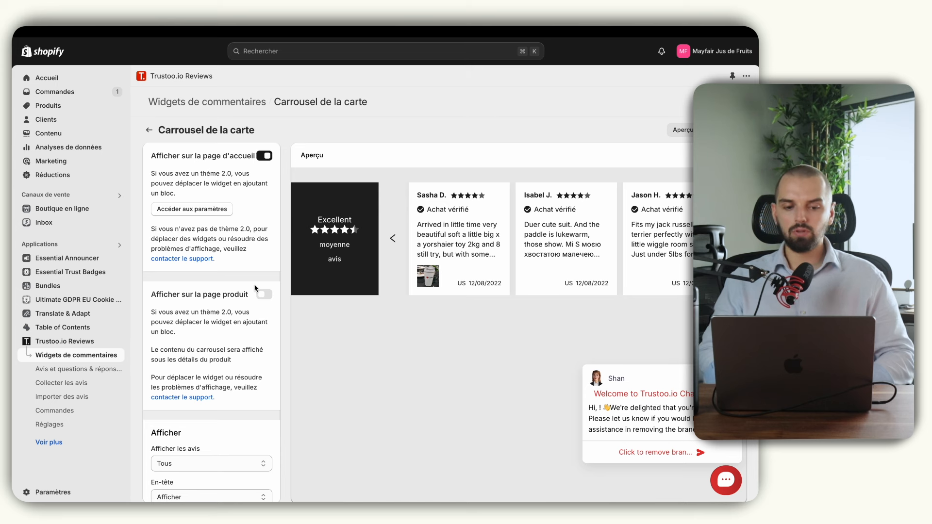
pyautogui.scroll(-6, 254, 288)
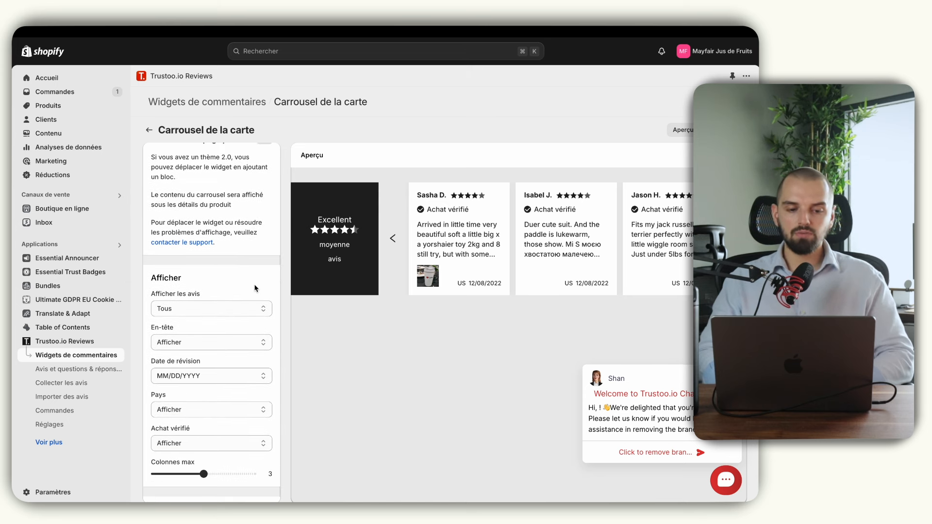
pyautogui.scroll(-2, 254, 288)
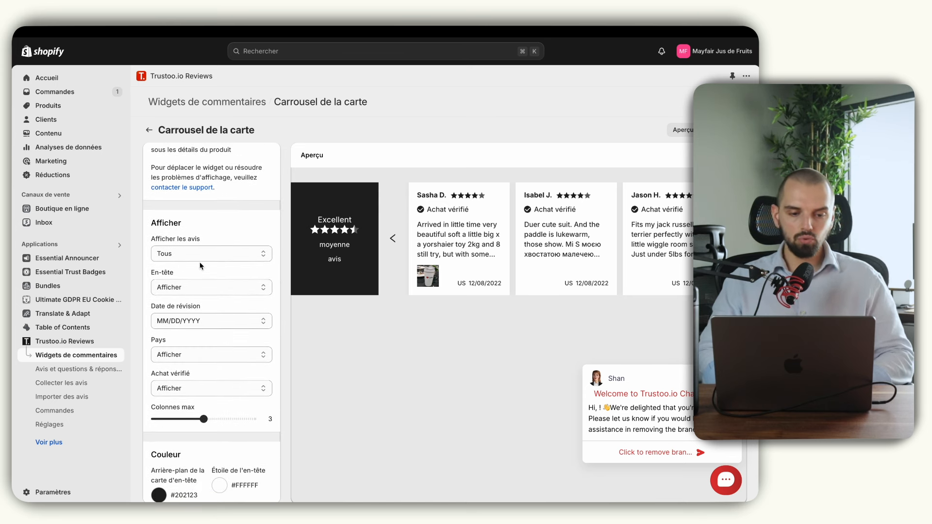
pyautogui.click(180, 287)
pyautogui.click(183, 298)
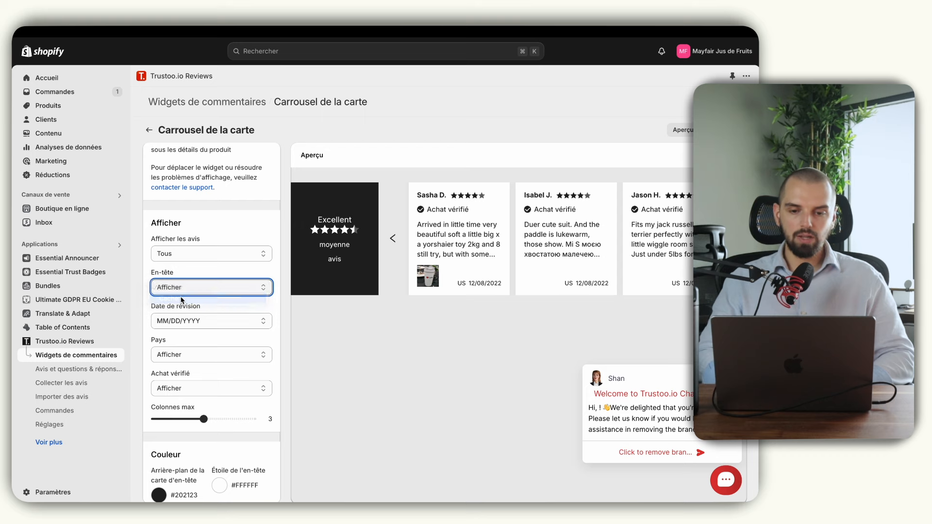
pyautogui.click(190, 290)
pyautogui.click(186, 280)
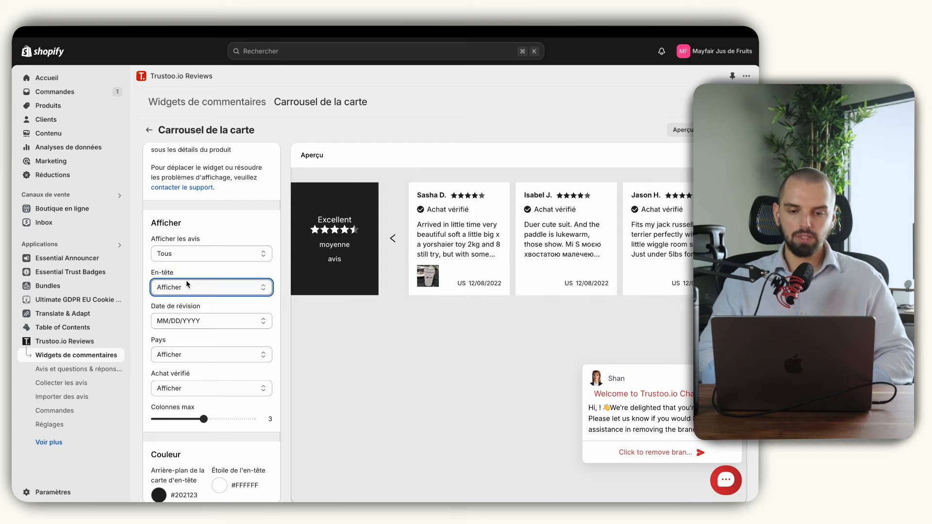
# - Set the carousel's review date format to DD/MM/YYYY and its country display (Pays) to Cacher
pyautogui.scroll(-2, 207, 278)
pyautogui.click(206, 274)
pyautogui.click(208, 278)
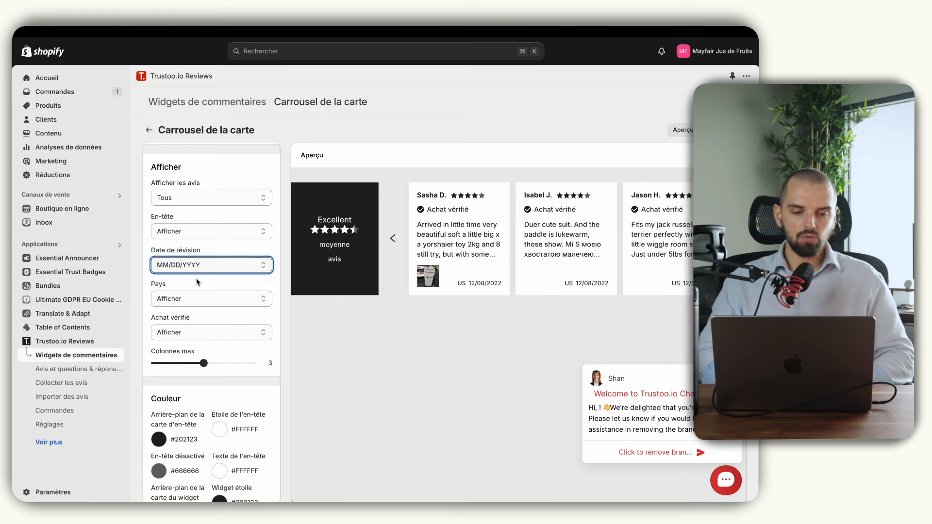
pyautogui.scroll(-1, 208, 278)
pyautogui.click(199, 264)
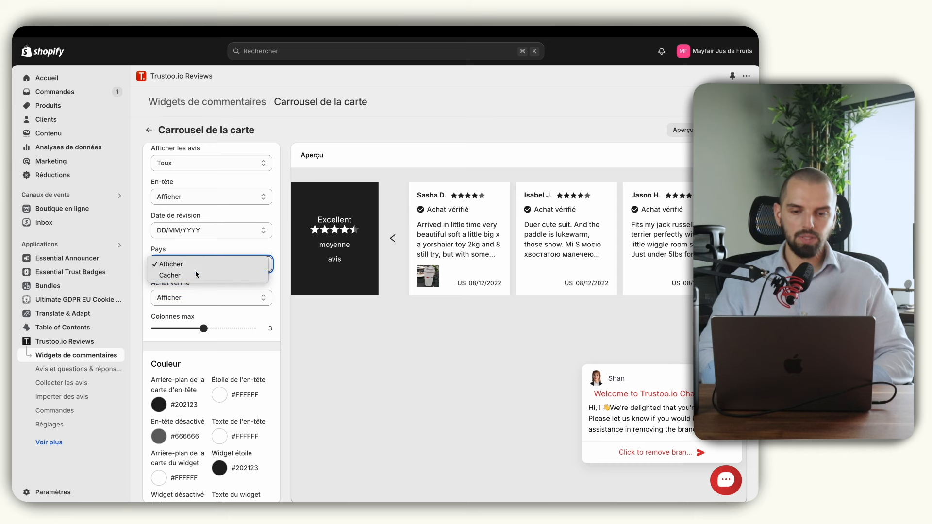
pyautogui.click(196, 273)
pyautogui.click(196, 273)
pyautogui.click(197, 255)
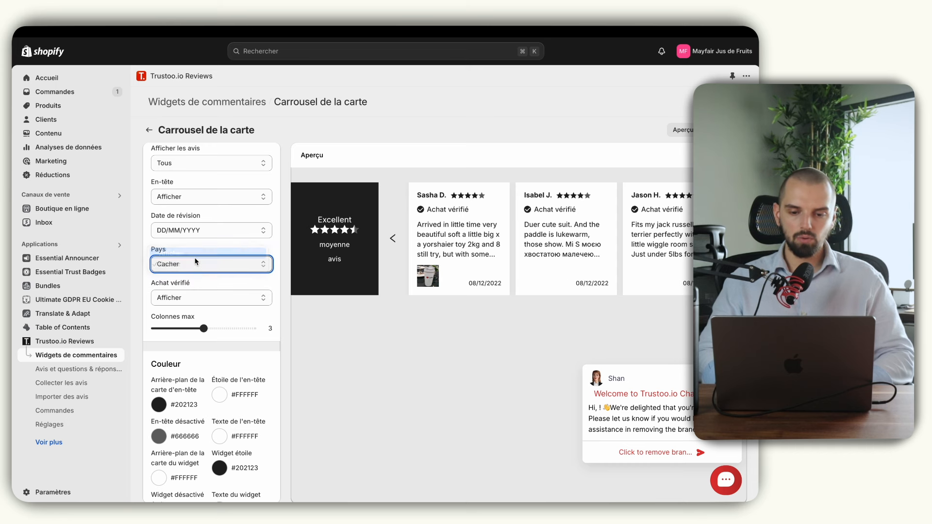
pyautogui.click(200, 268)
pyautogui.click(199, 275)
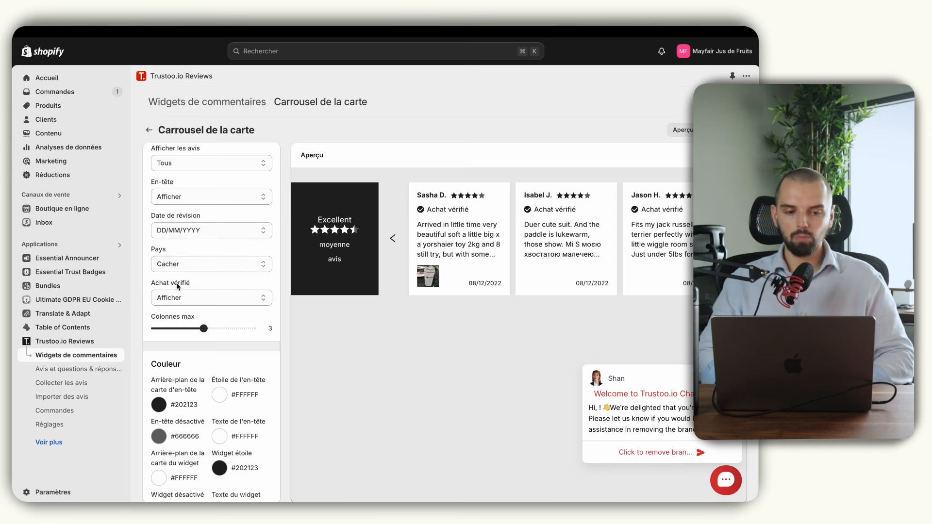
# - Set the carousel's maximum number of columns to 4 and look through its colour settings
pyautogui.scroll(-1, 189, 304)
pyautogui.scroll(-1, 194, 301)
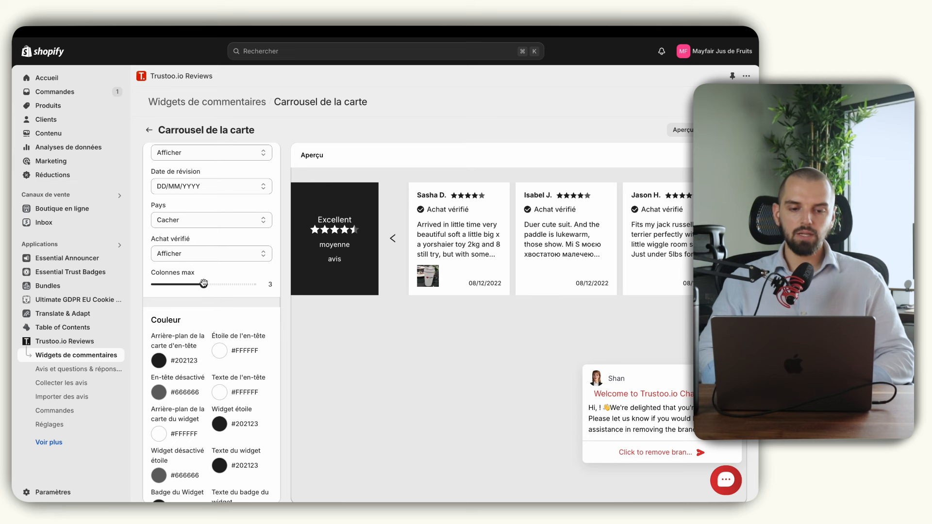
pyautogui.moveTo(204, 284); pyautogui.dragTo(250, 284)
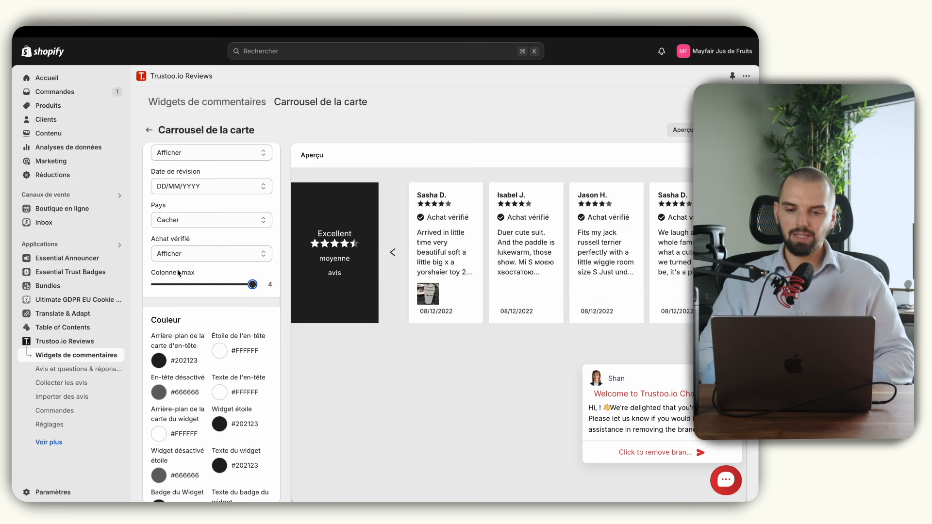
pyautogui.scroll(-5, 203, 272)
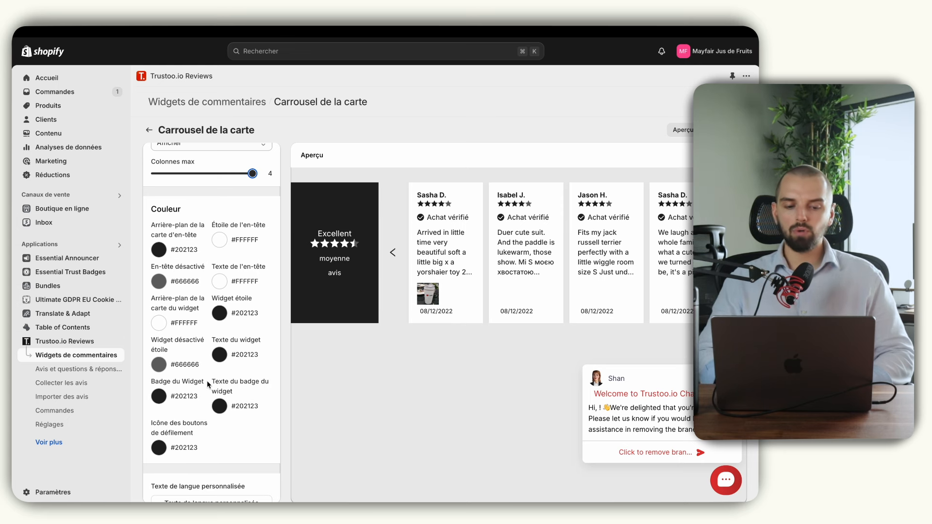
pyautogui.scroll(-1, 207, 383)
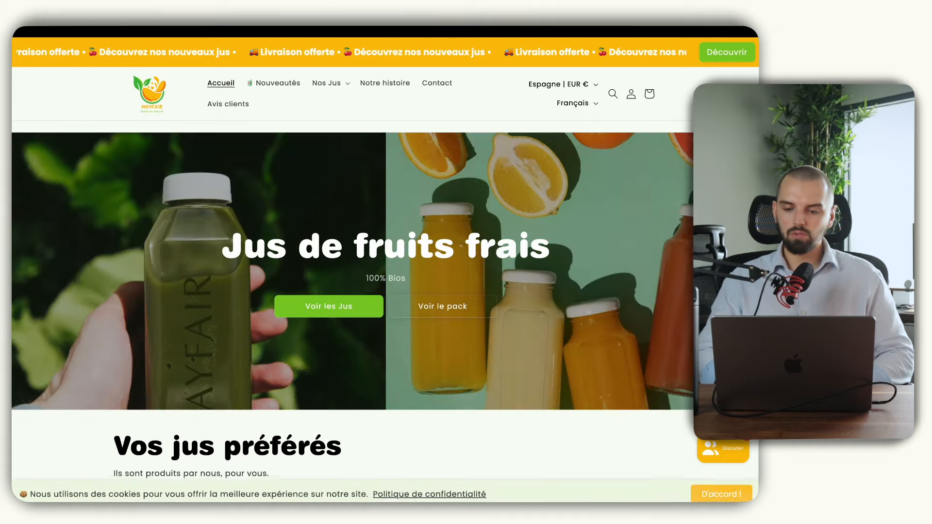
# - On the store's home page, dismiss the preview bar and cookie notice, then view and close the review card in the carousel above the footer
pyautogui.click(739, 489)
pyautogui.click(725, 495)
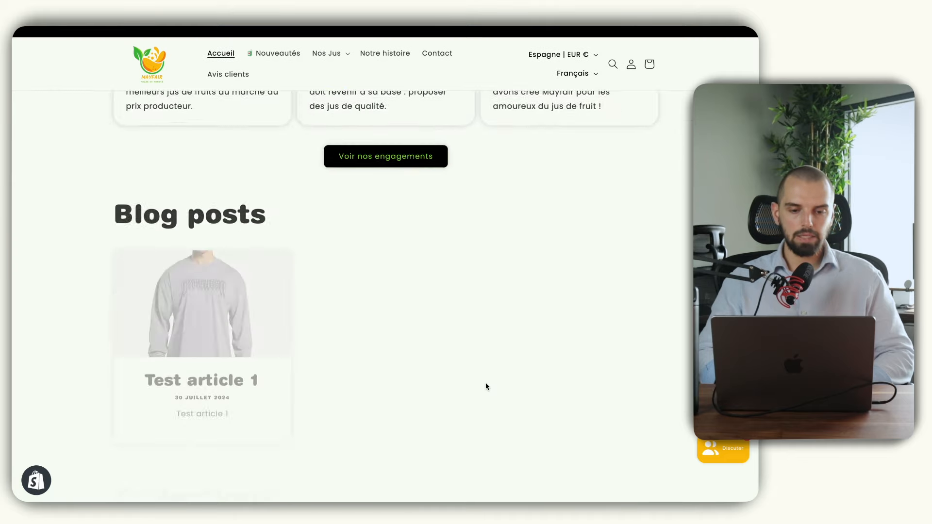
pyautogui.scroll(-4, 486, 383)
pyautogui.scroll(-15, 486, 386)
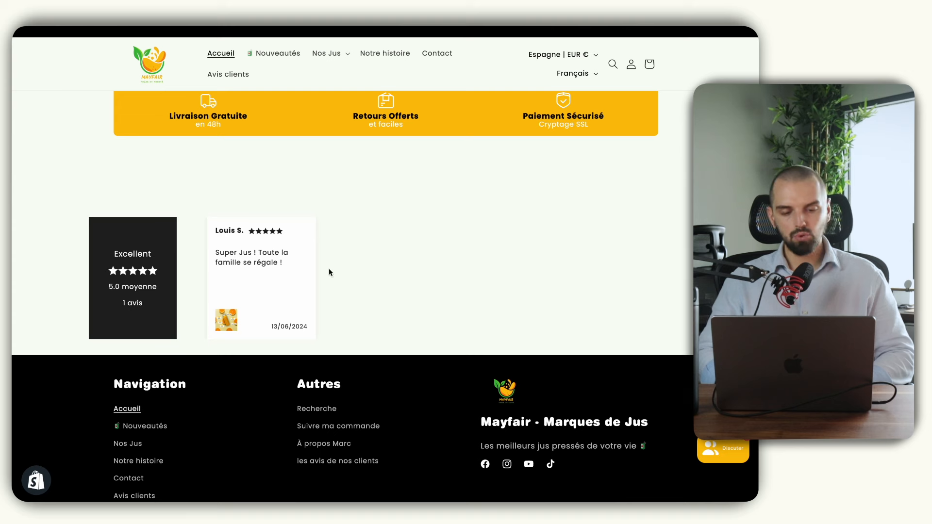
pyautogui.click(259, 269)
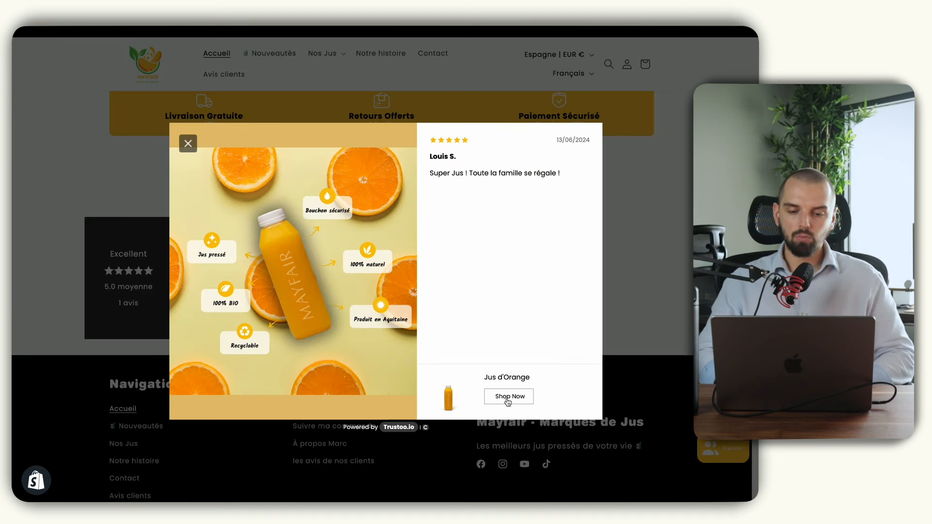
pyautogui.click(643, 303)
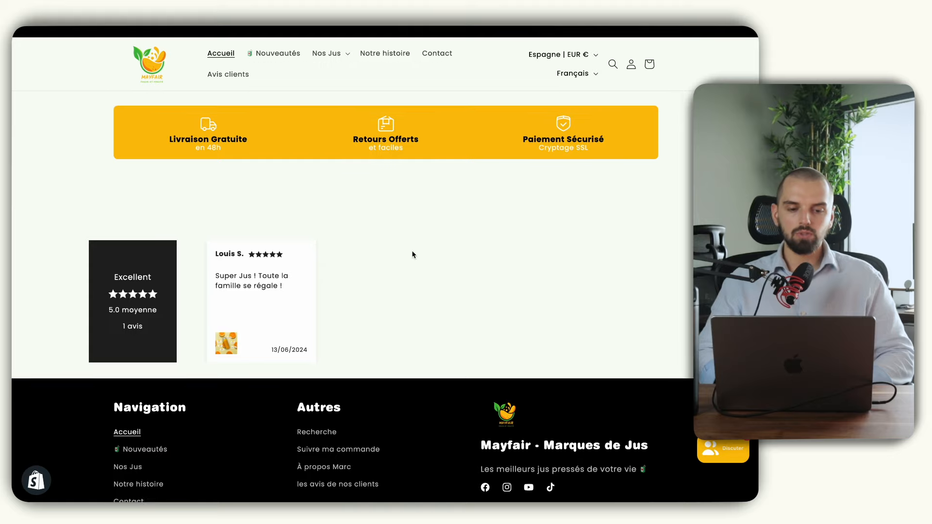
# - Compare the review carousel with the full Avis des clients section on the home page
pyautogui.scroll(2, 412, 255)
pyautogui.scroll(-2, 412, 254)
pyautogui.scroll(1, 460, 325)
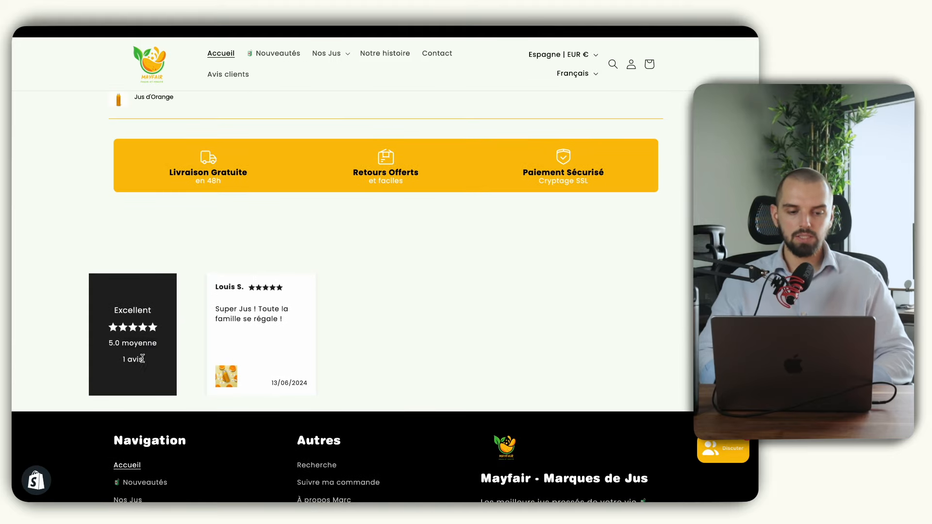
pyautogui.scroll(7, 356, 293)
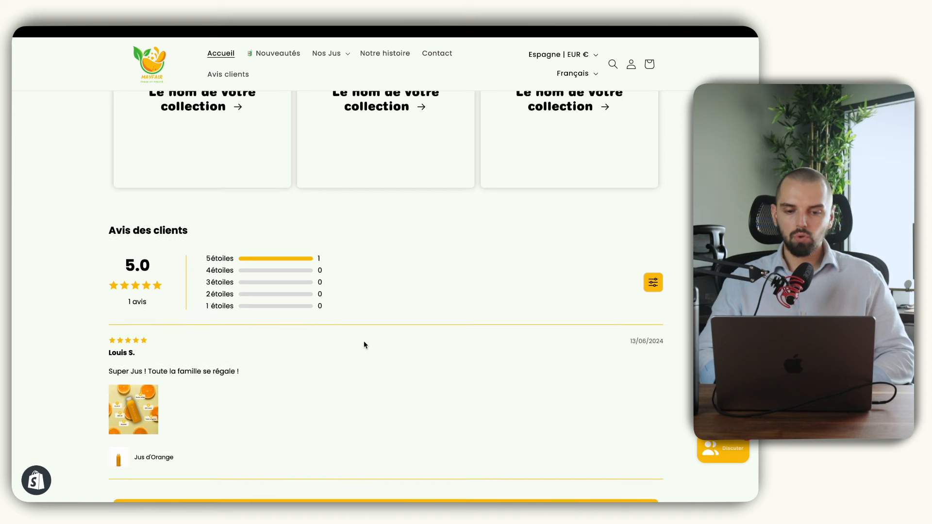
pyautogui.scroll(-1, 364, 344)
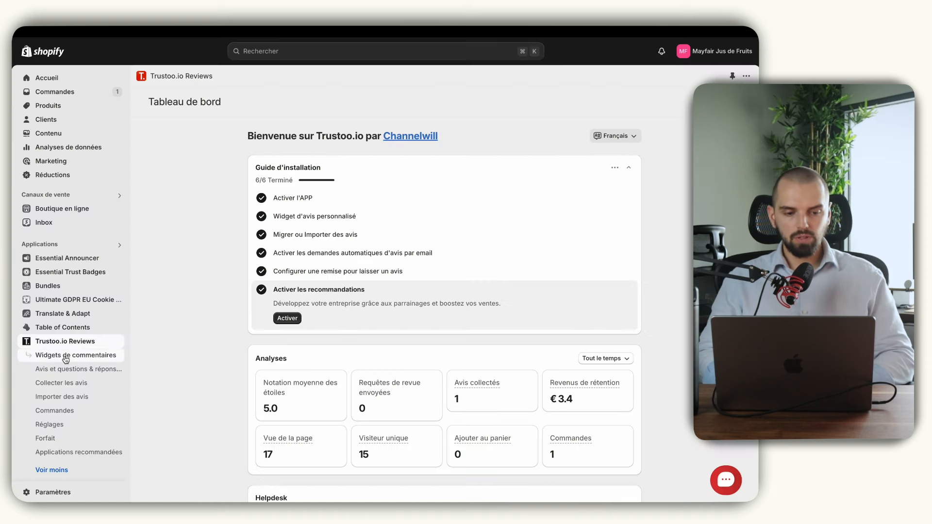
# - Manage the Toutes les pages de commentaires widget in Trustoo.io Reviews and turn off its display on the home page
pyautogui.click(66, 356)
pyautogui.scroll(-6, 389, 315)
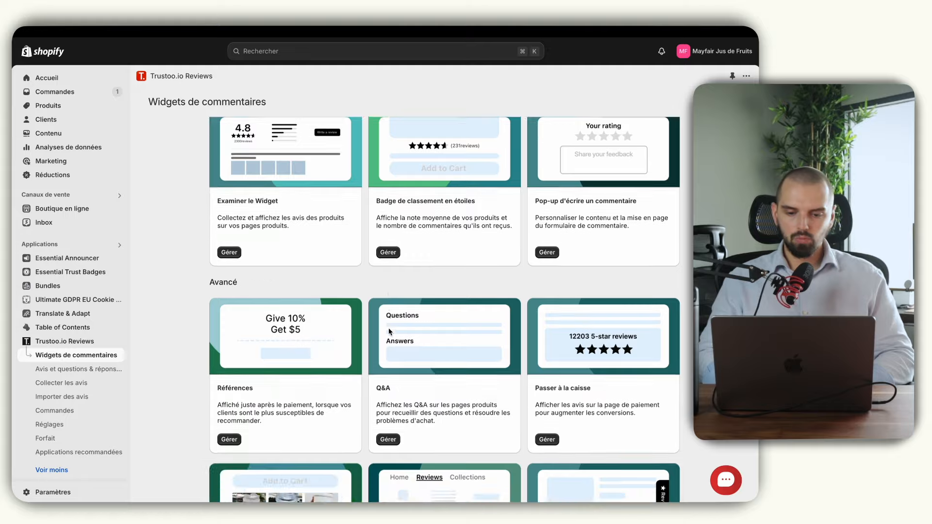
pyautogui.click(388, 339)
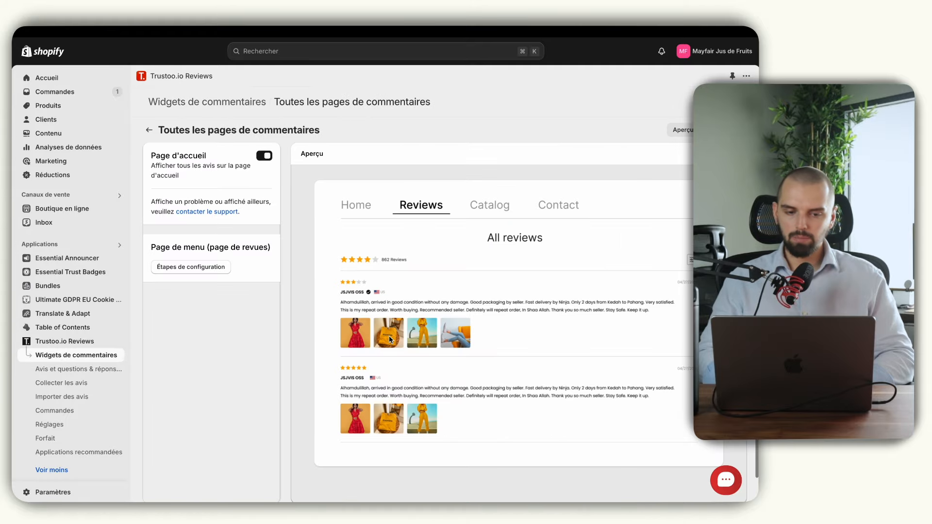
pyautogui.click(263, 157)
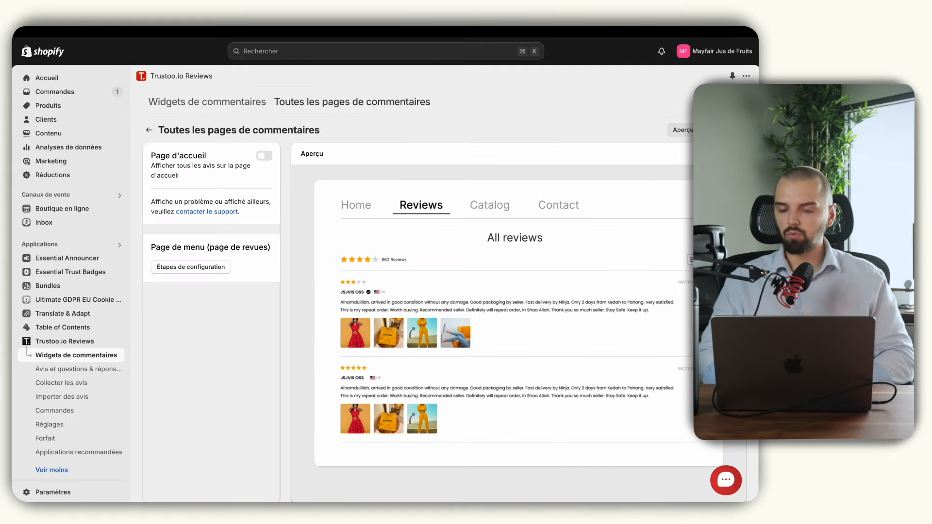
# - Check which review sections appear on the store's home page, down to the carousel above the footer
pyautogui.moveTo(14, 289)
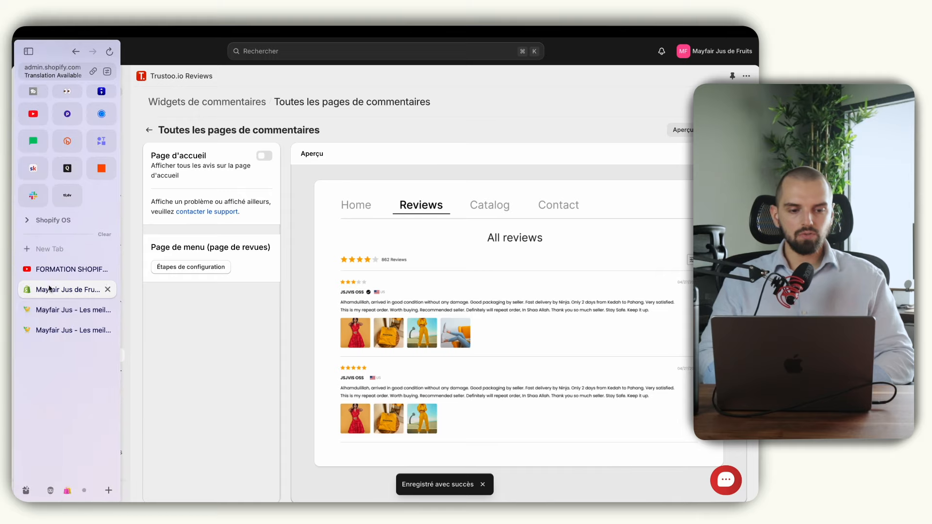
pyautogui.click(52, 310)
pyautogui.click(162, 68)
pyautogui.scroll(-10, 140, 308)
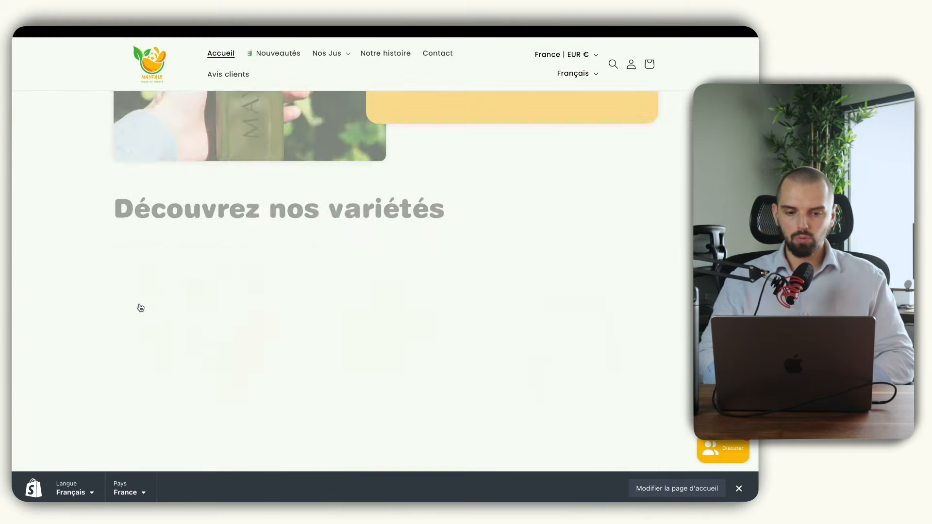
pyautogui.scroll(-20, 140, 308)
pyautogui.scroll(3, 140, 307)
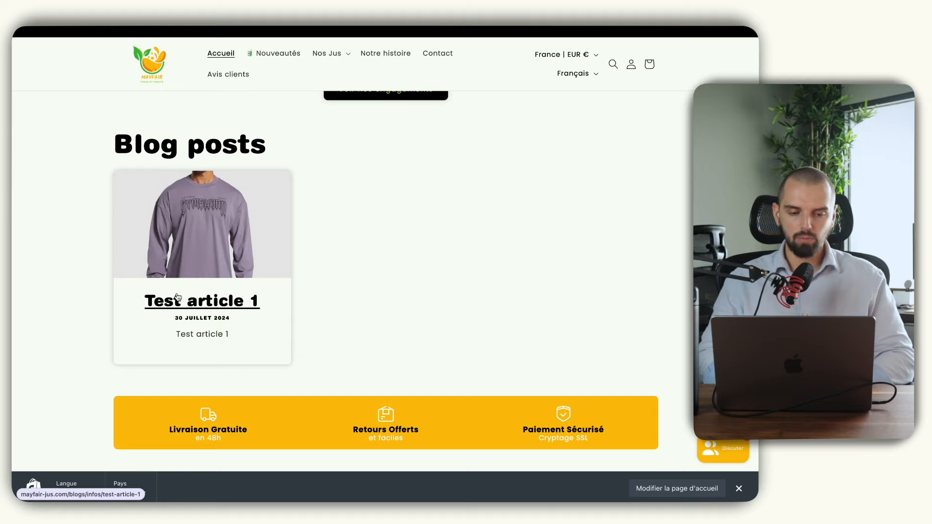
pyautogui.scroll(-7, 178, 298)
pyautogui.scroll(-2, 318, 272)
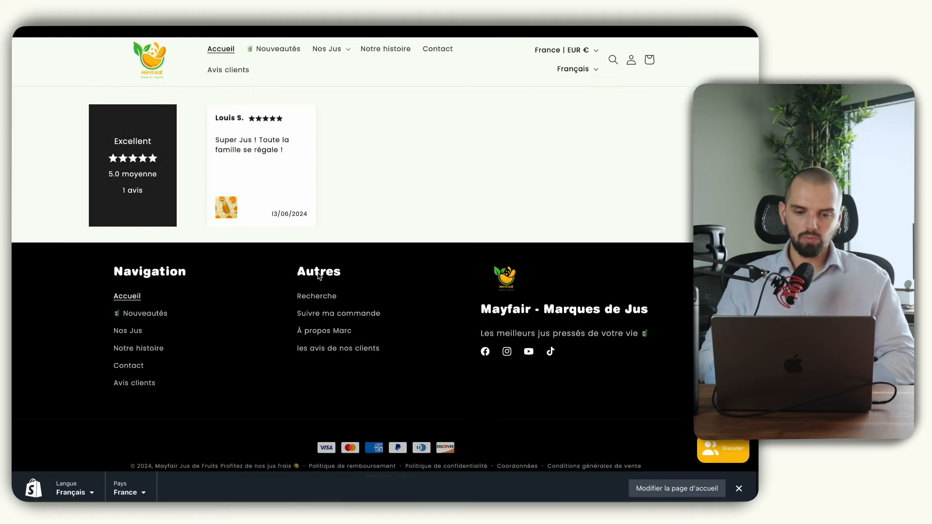
# - Visit the les avis de nos clients page from the footer and mark the Jus d'Orange review as helpful
pyautogui.click(342, 351)
pyautogui.scroll(-6, 315, 291)
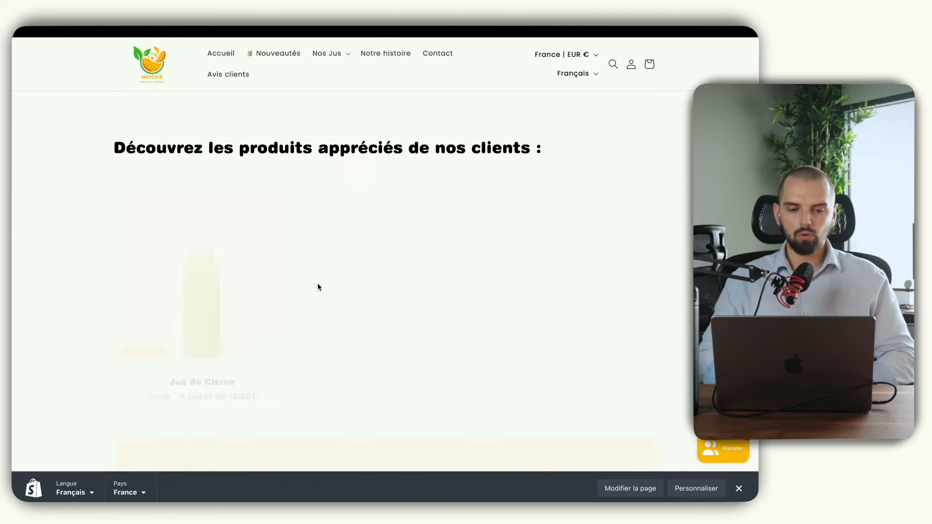
pyautogui.scroll(6, 316, 276)
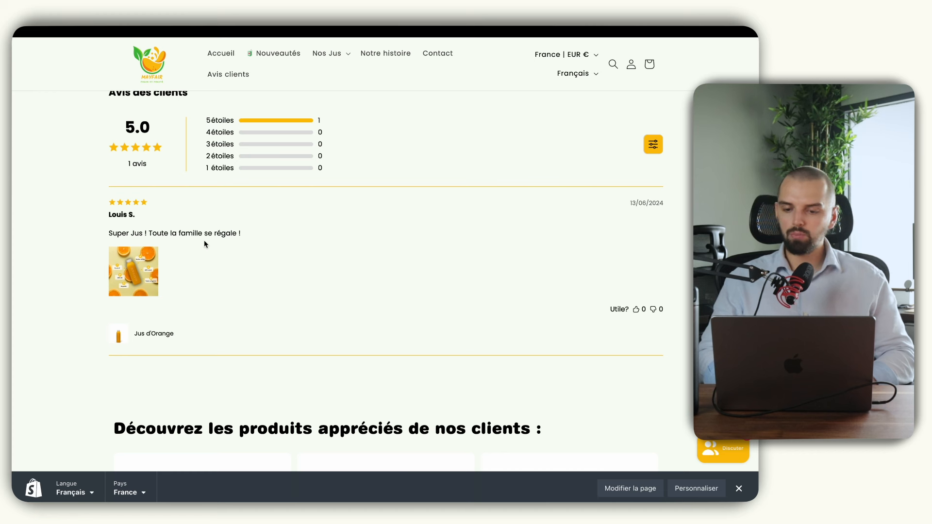
pyautogui.click(636, 311)
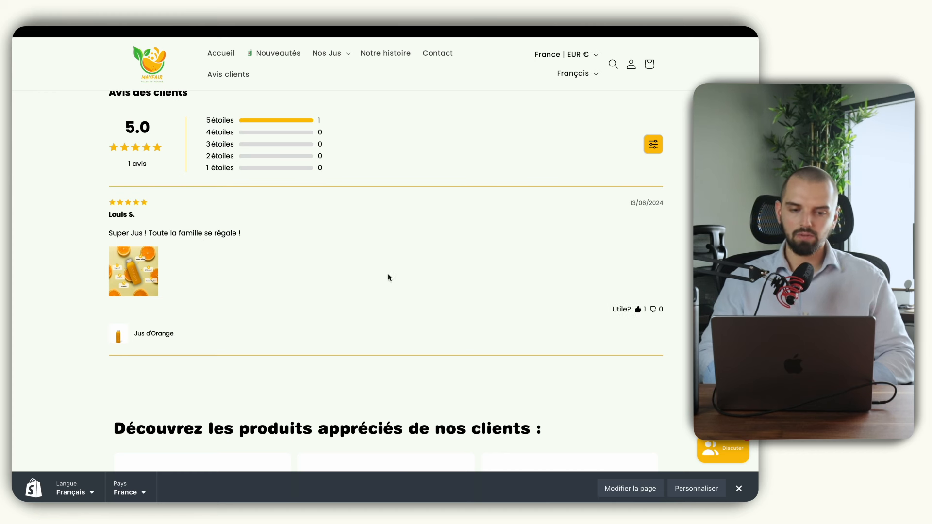
# - Return to Trustoo.io Reviews in the Shopify admin, leave the widget settings and view the reviews under Avis et questions & réponses
pyautogui.moveTo(14, 316)
pyautogui.click(74, 291)
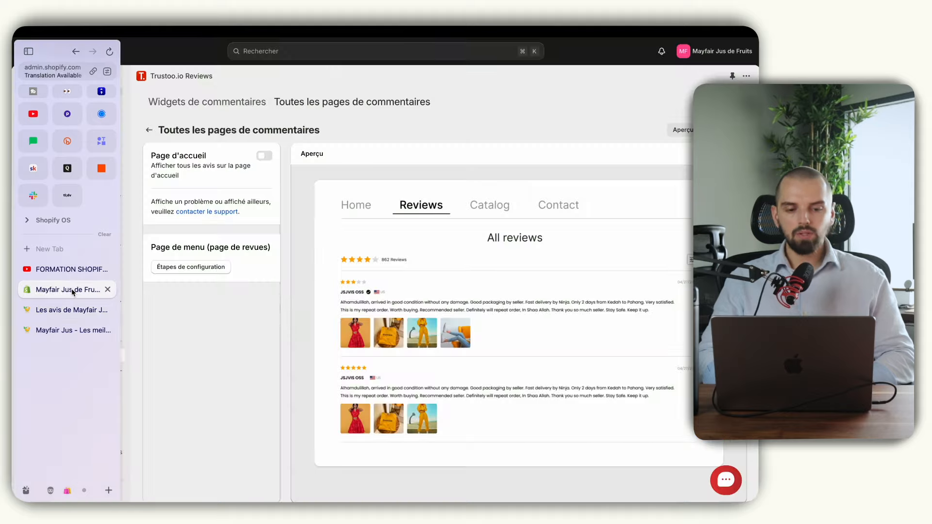
pyautogui.click(148, 130)
pyautogui.scroll(-7, 296, 293)
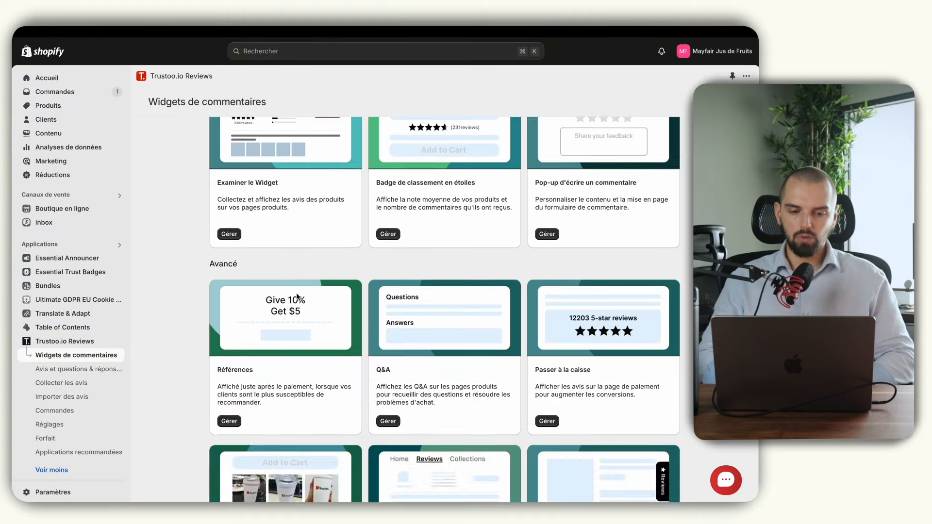
pyautogui.click(92, 369)
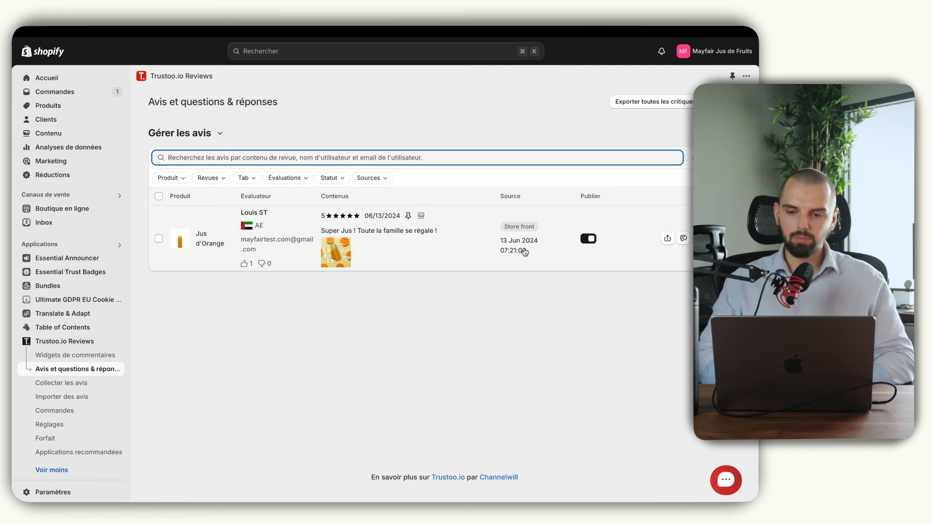
# - Go to Collecter les avis and read the description of the automatic review request emails
pyautogui.click(81, 386)
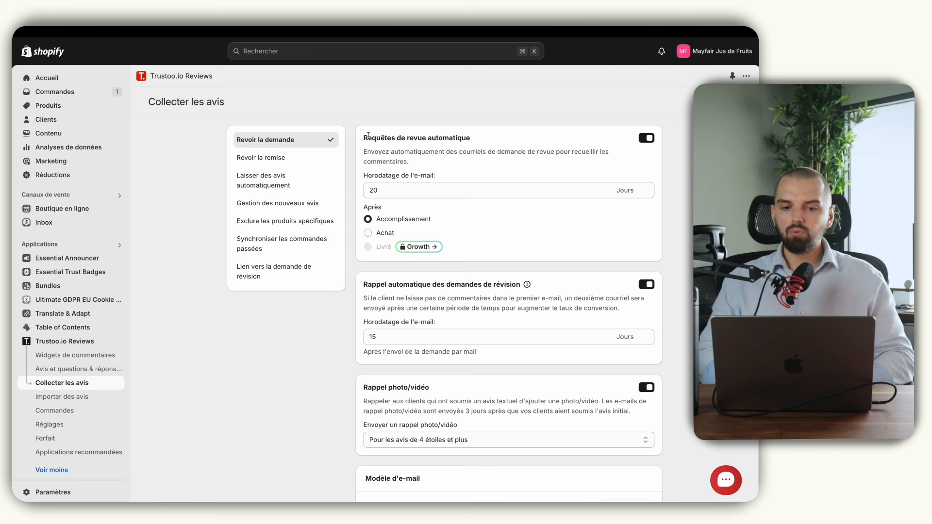
pyautogui.moveTo(362, 141); pyautogui.dragTo(475, 140)
pyautogui.click(476, 141)
pyautogui.moveTo(381, 154); pyautogui.dragTo(516, 153)
pyautogui.click(515, 155)
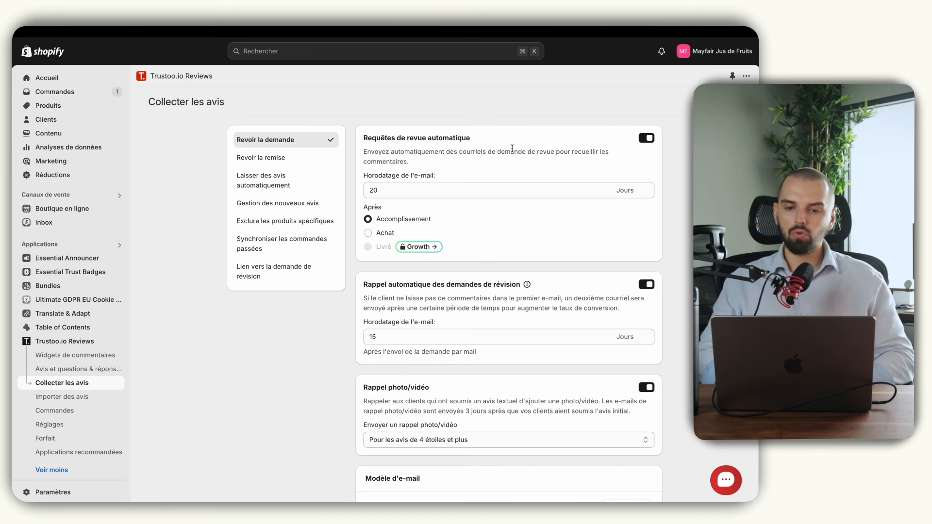
pyautogui.tripleClick(541, 150)
pyautogui.click(449, 155)
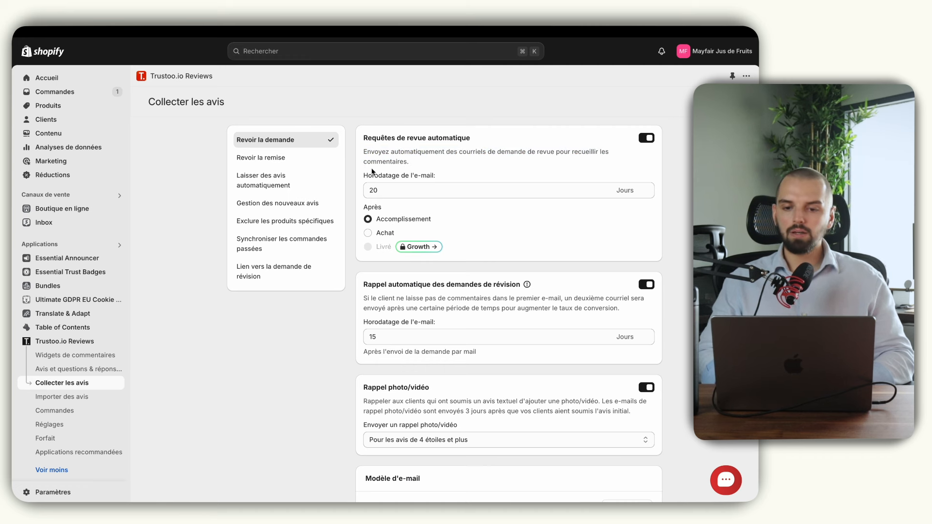
# - Try shorter delays such as 10 days for the automatic review request email and set it back to 20 days
pyautogui.click(648, 195)
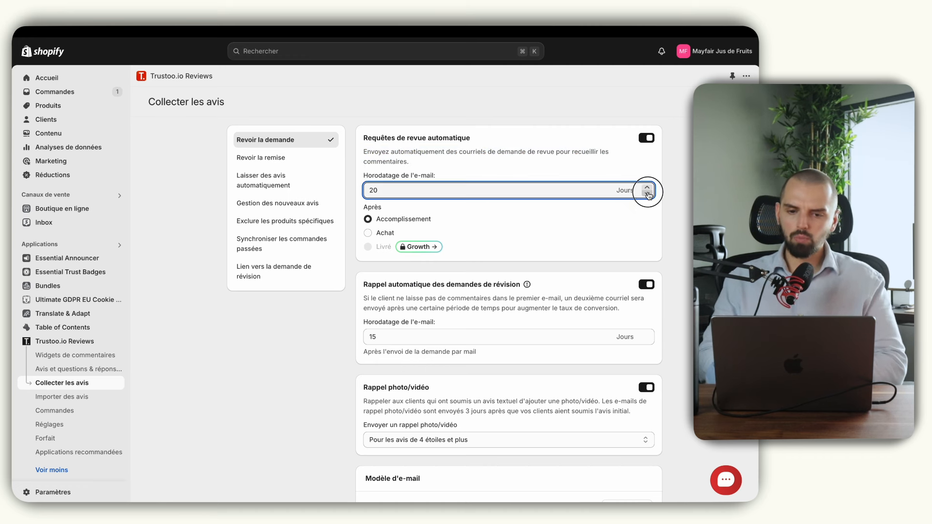
pyautogui.click(648, 195)
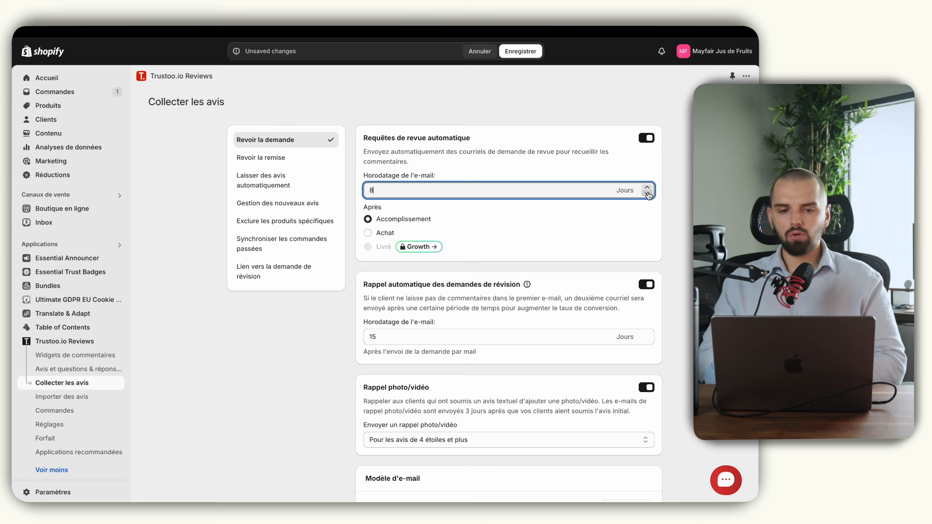
pyautogui.click(647, 189)
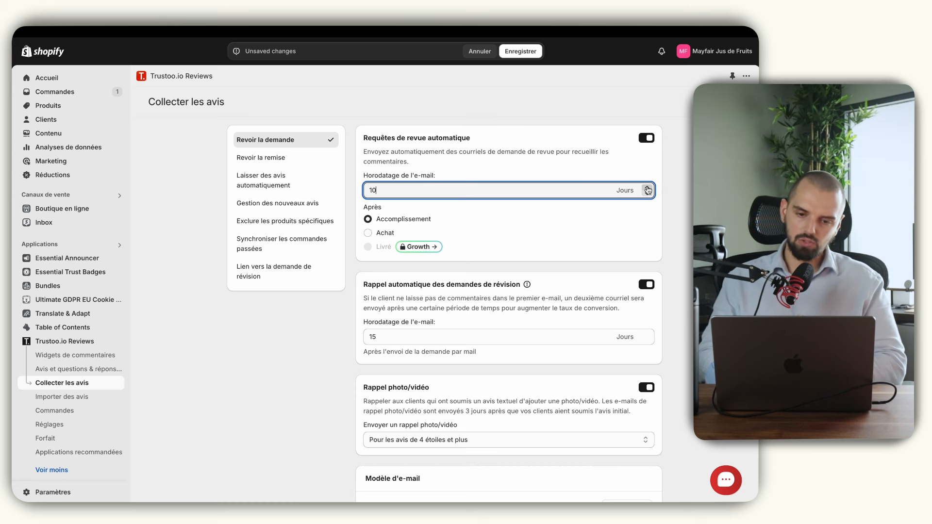
pyautogui.click(648, 194)
pyautogui.click(617, 178)
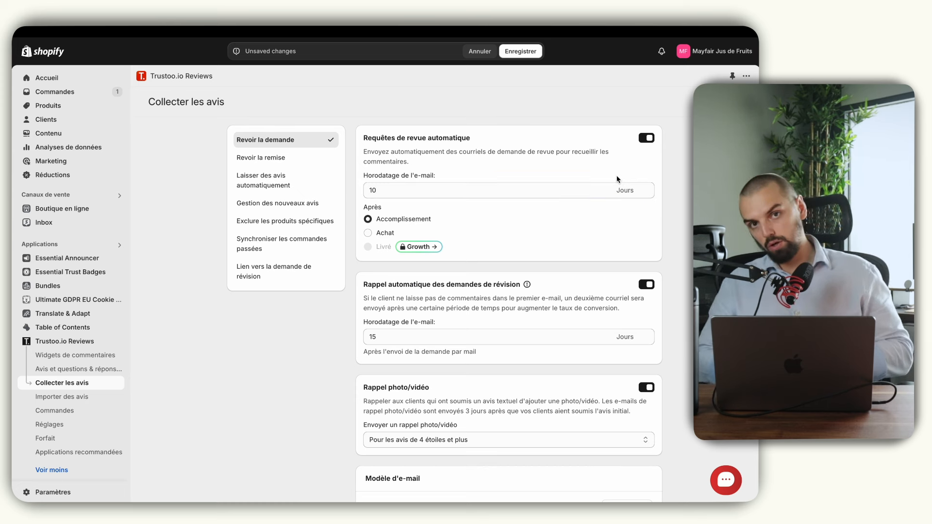
pyautogui.click(648, 188)
pyautogui.click(647, 189)
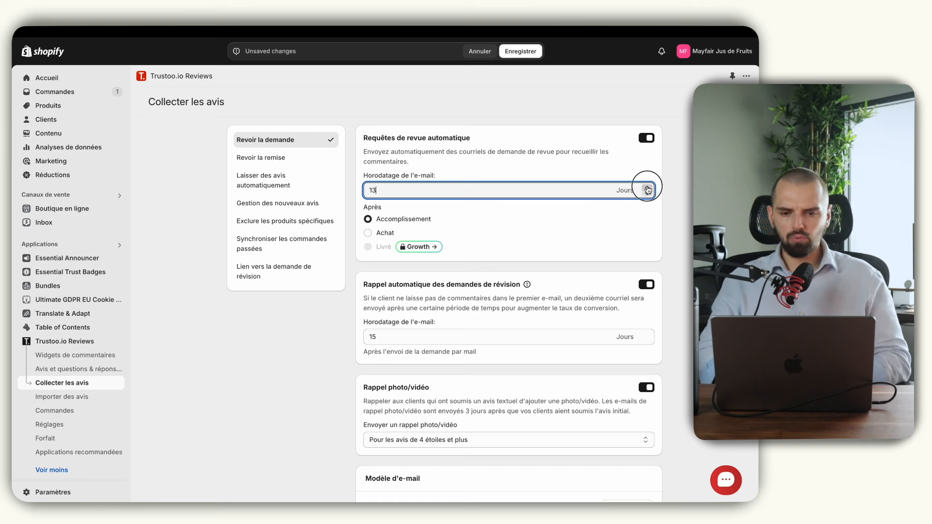
pyautogui.click(647, 188)
pyautogui.click(648, 188)
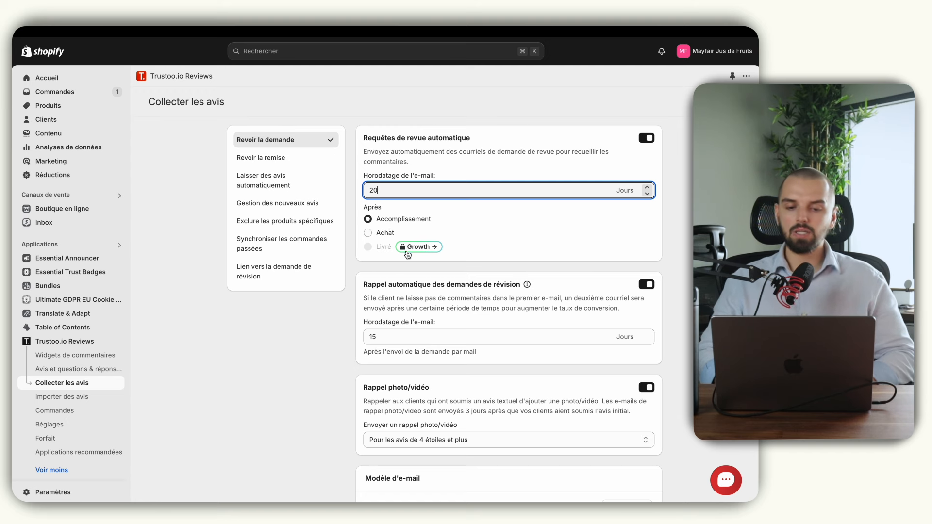
# - Review the automatic review reminder settings and the star-rating options for the photo/video reminder without changing them
pyautogui.scroll(-3, 531, 252)
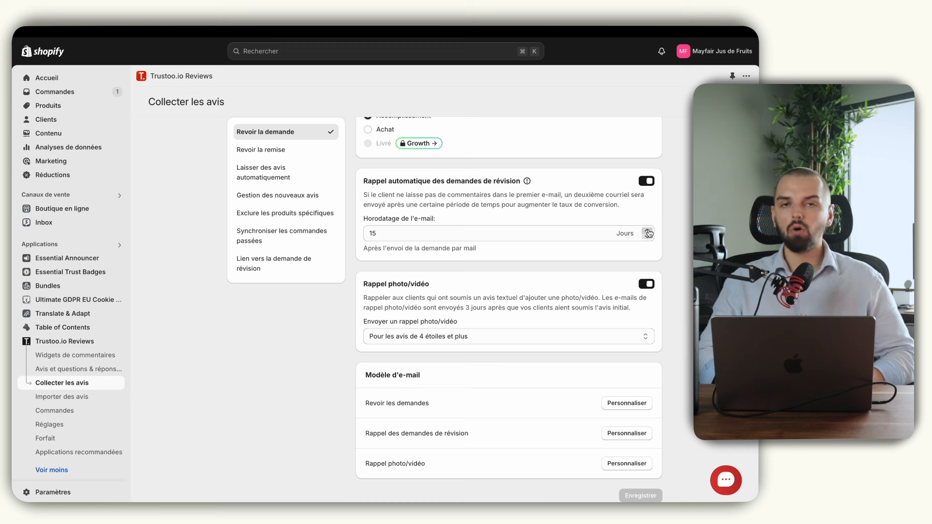
pyautogui.scroll(-2, 374, 260)
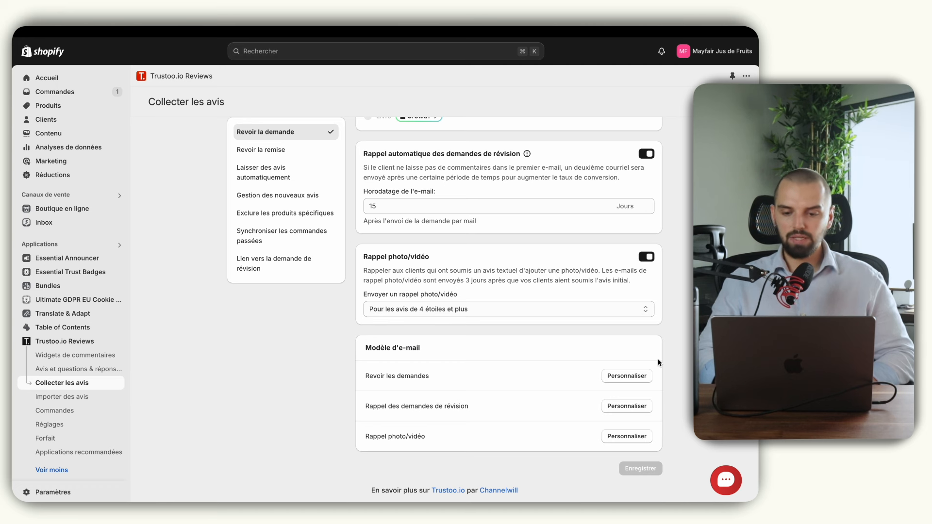
pyautogui.click(456, 311)
pyautogui.click(437, 310)
pyautogui.click(436, 309)
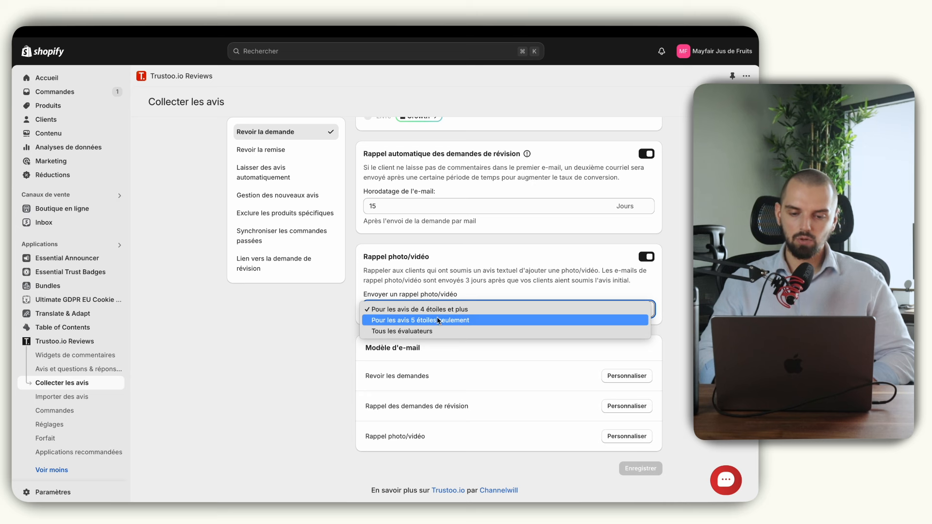
pyautogui.click(483, 280)
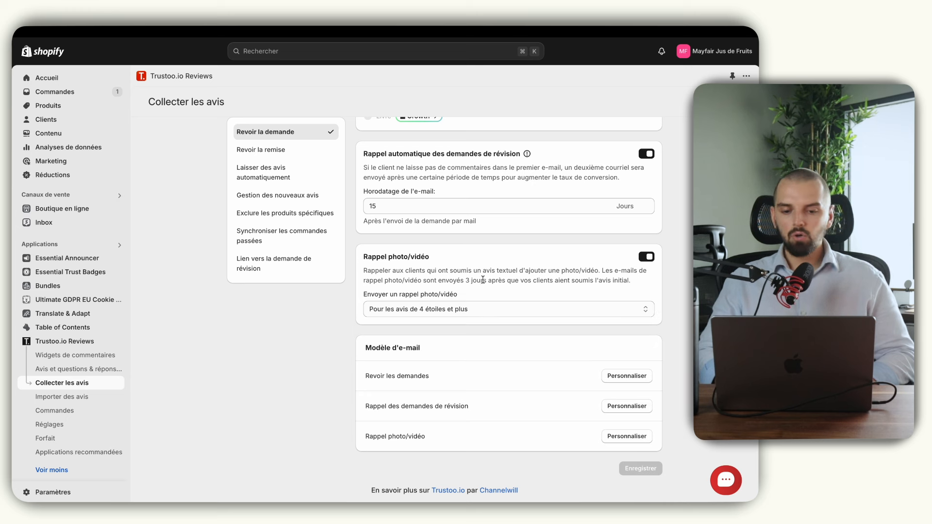
# - Open the Revoir les demandes email template for customization and look through its subject, logo, banner and content settings
pyautogui.click(627, 376)
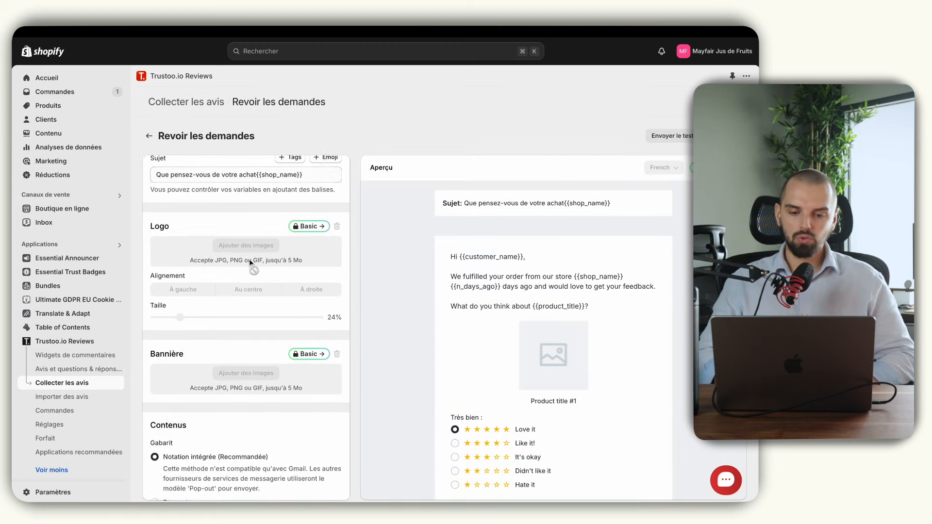
pyautogui.scroll(-6, 250, 263)
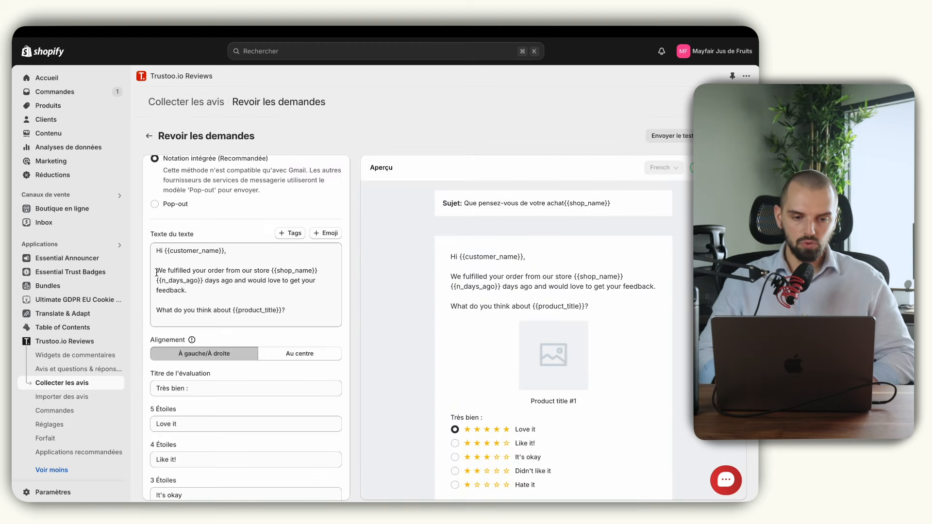
pyautogui.scroll(6, 206, 276)
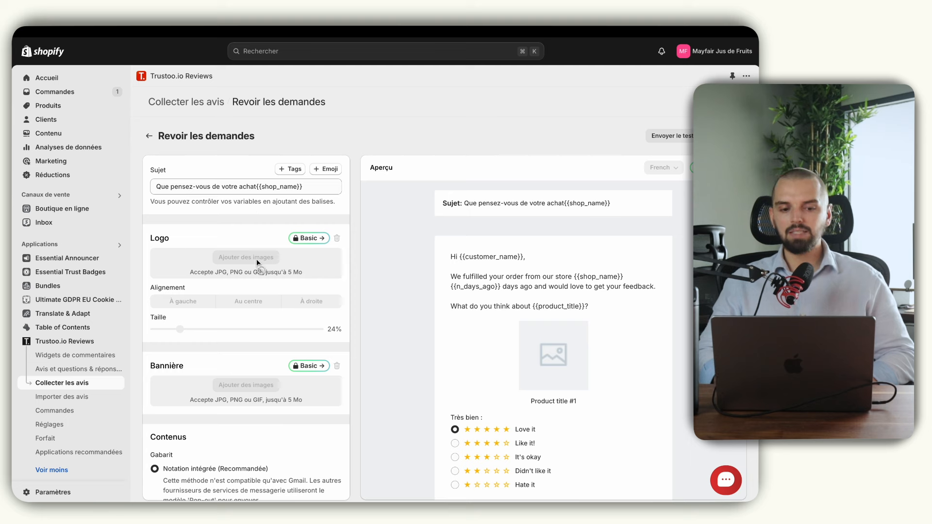
pyautogui.scroll(-11, 257, 262)
pyautogui.scroll(-4, 259, 264)
pyautogui.scroll(6, 260, 267)
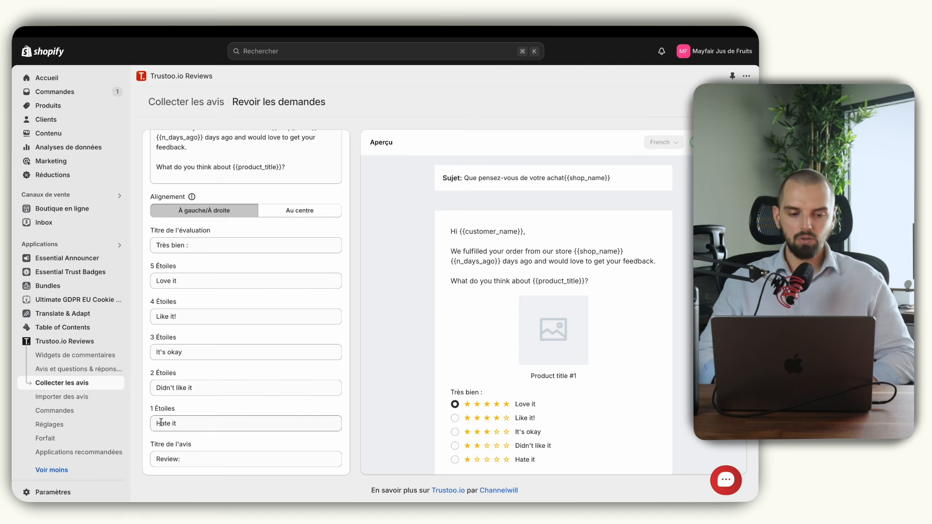
# - Set the review title in the request email template to "Votre avis", save the template and return to Collecter les avis
pyautogui.scroll(-3, 212, 404)
pyautogui.click(187, 391)
pyautogui.doubleClick(187, 391)
pyautogui.write('Votre avis')
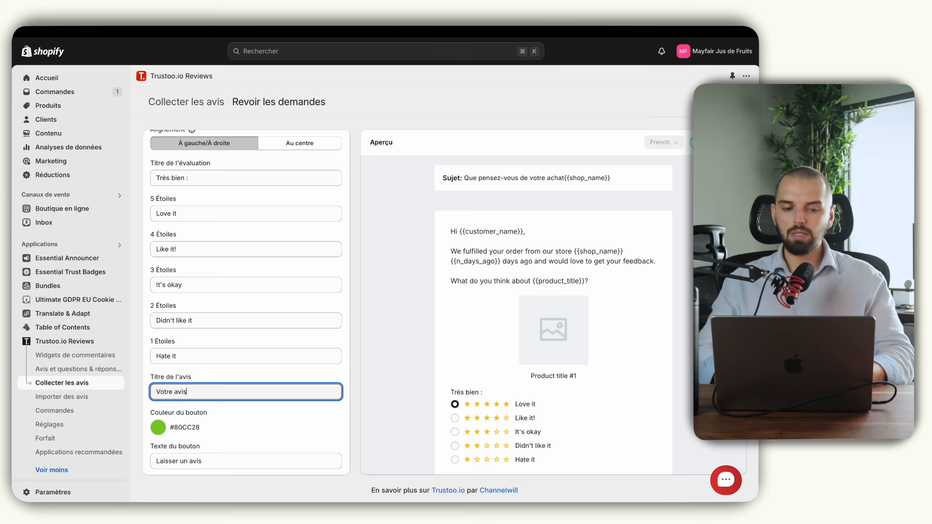
pyautogui.click(258, 378)
pyautogui.scroll(-3, 258, 378)
pyautogui.scroll(-1, 258, 377)
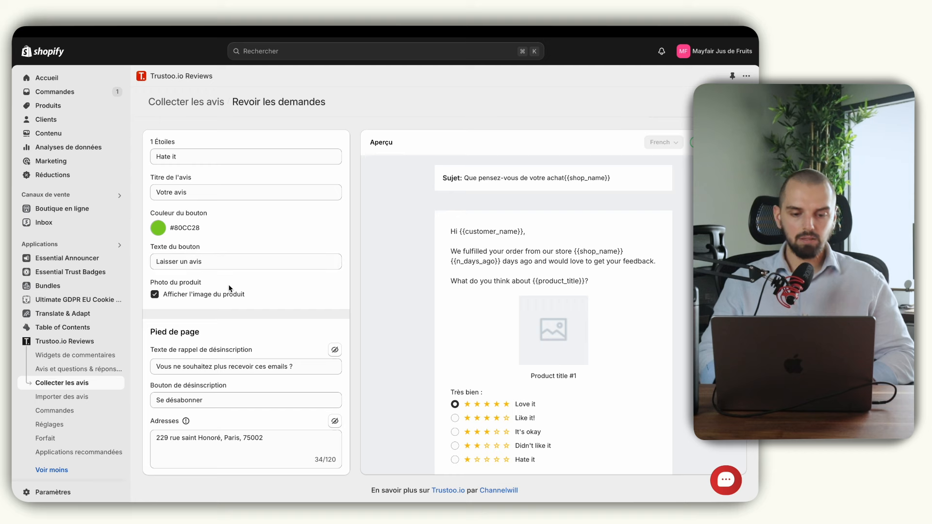
pyautogui.scroll(-1, 213, 381)
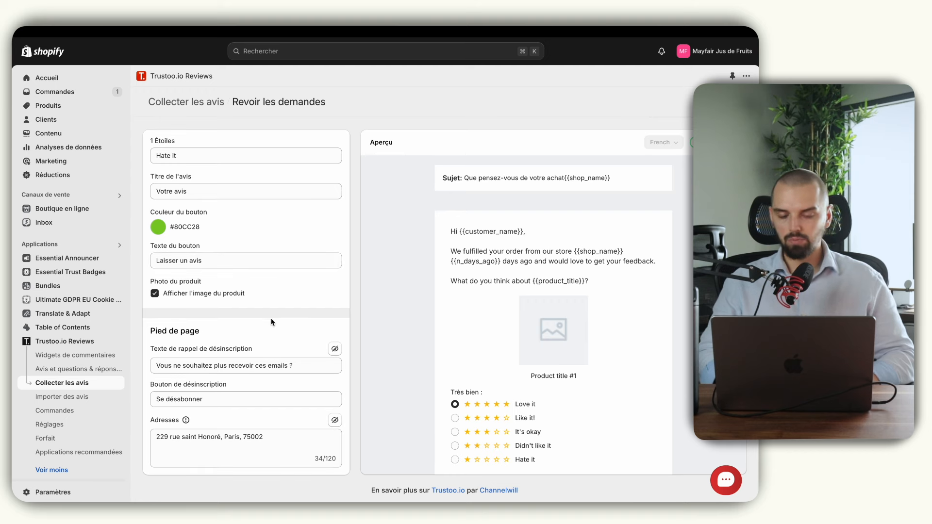
pyautogui.scroll(10, 271, 322)
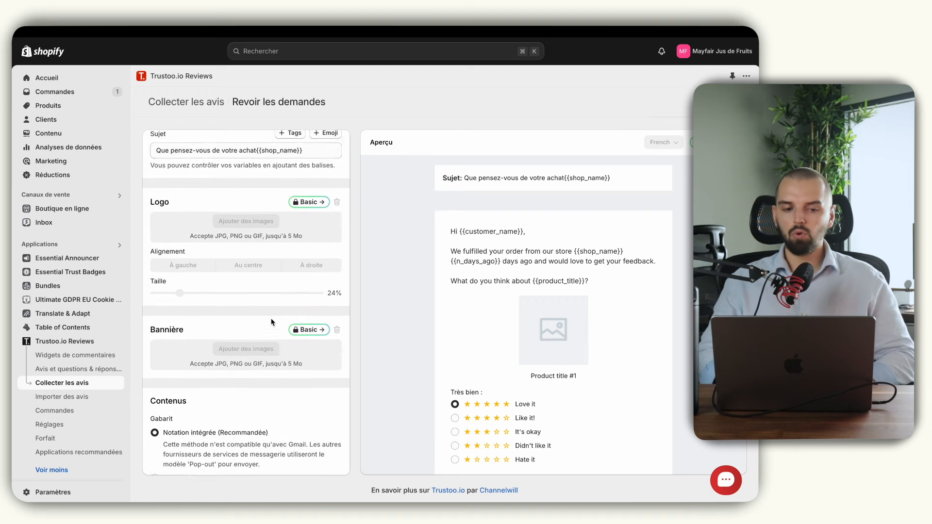
pyautogui.scroll(2, 272, 322)
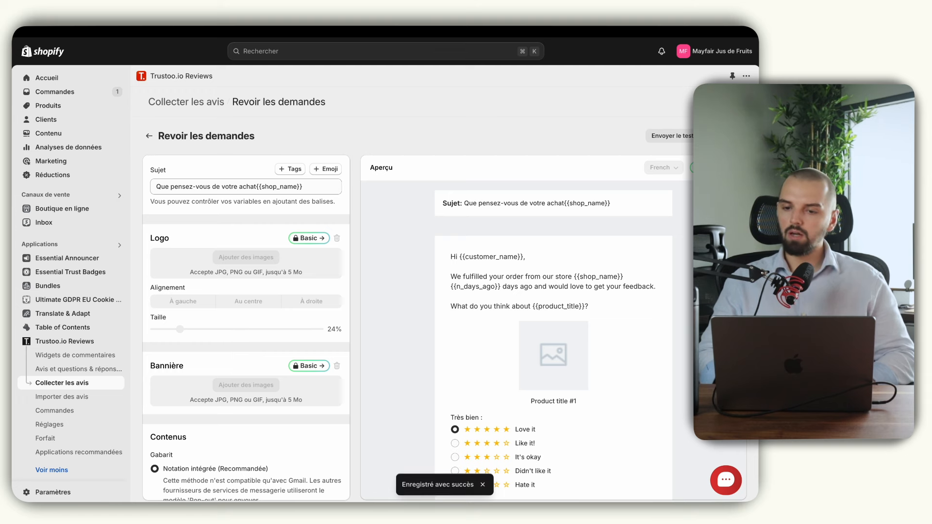
pyautogui.click(149, 136)
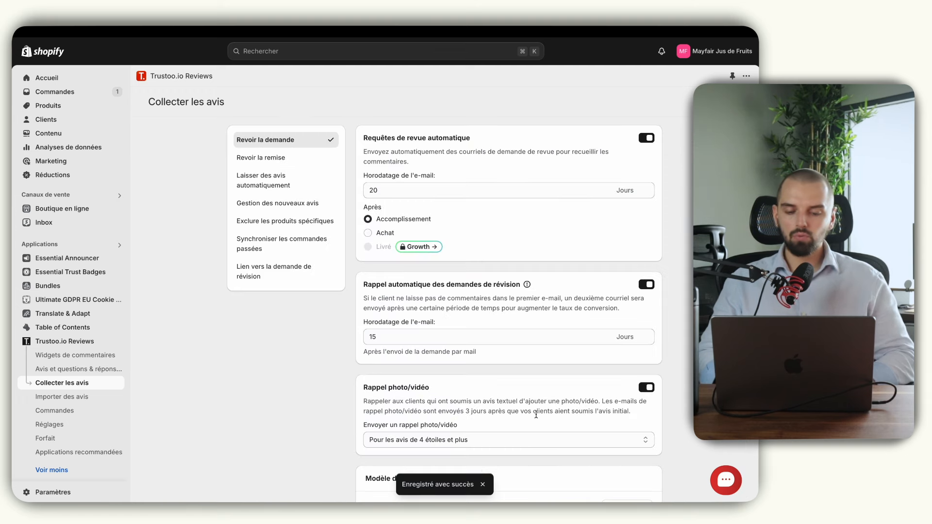
# - Open the Revoir la remise settings and read the option offering a discount after a customer writes a review
pyautogui.scroll(-3, 534, 414)
pyautogui.scroll(5, 309, 216)
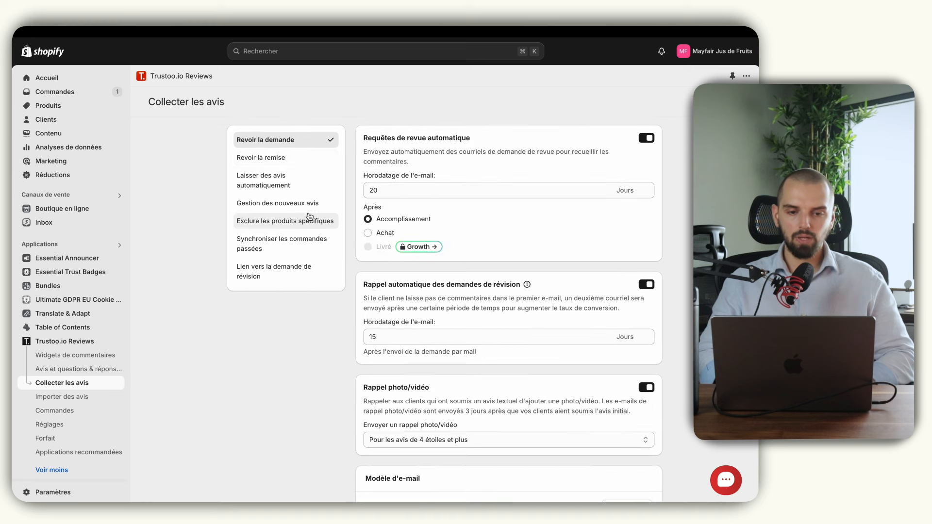
pyautogui.click(300, 162)
pyautogui.moveTo(370, 136); pyautogui.dragTo(486, 148)
pyautogui.click(486, 147)
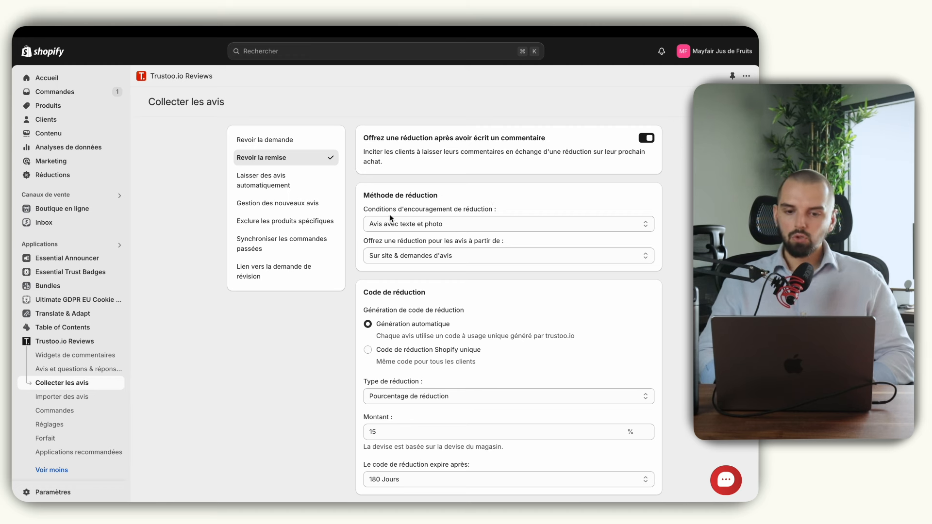
# - Review the discount method choices for review type and review source, plus the discount code settings, keeping the current selections
pyautogui.click(412, 227)
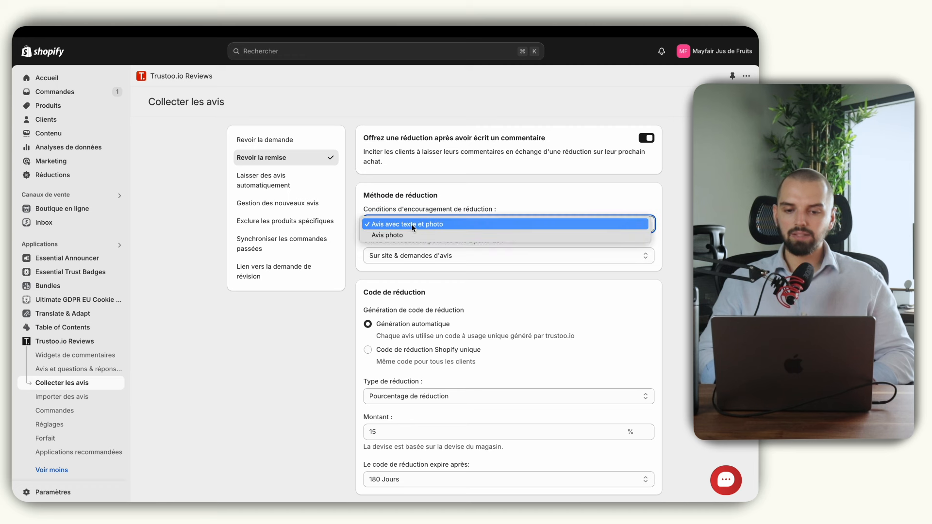
pyautogui.click(411, 225)
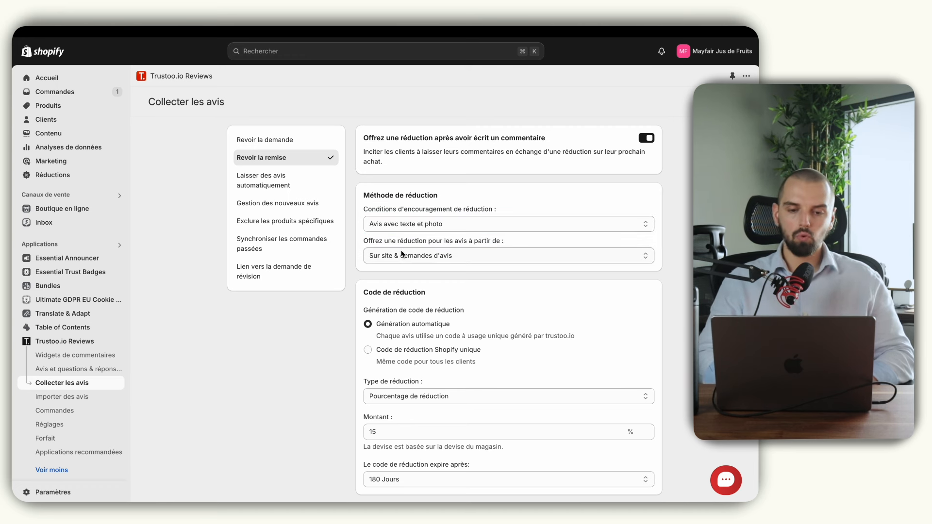
pyautogui.click(426, 254)
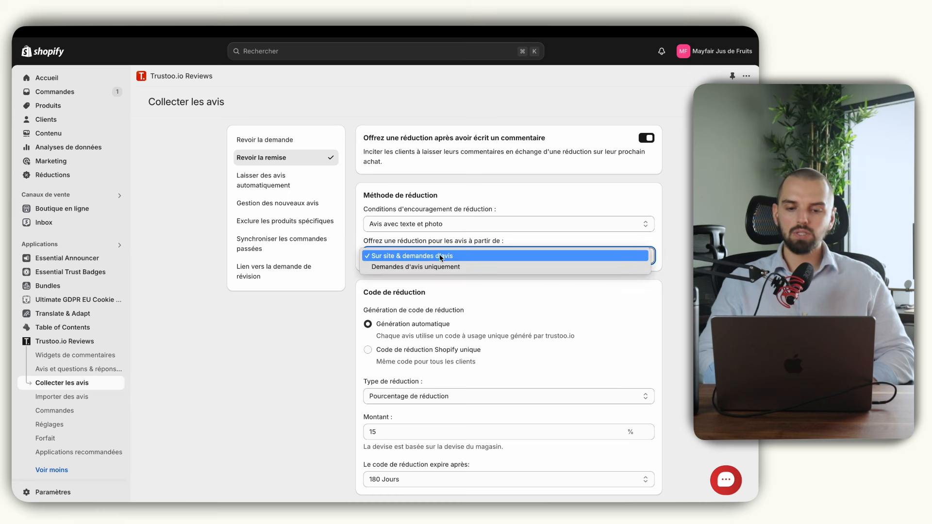
pyautogui.click(443, 257)
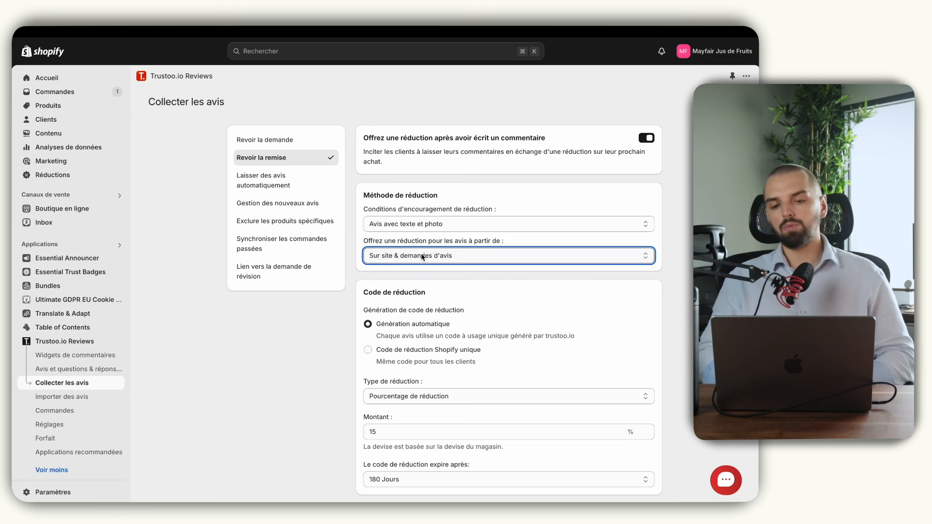
pyautogui.scroll(-2, 428, 243)
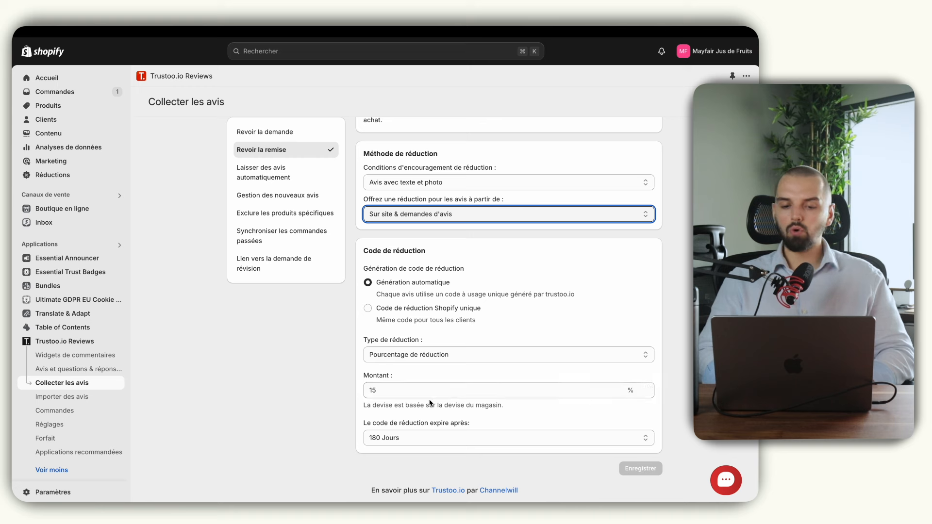
# - Turn off Laisser des avis automatiquement and read the customer consent options for the thank-you and checkout pages
pyautogui.click(302, 178)
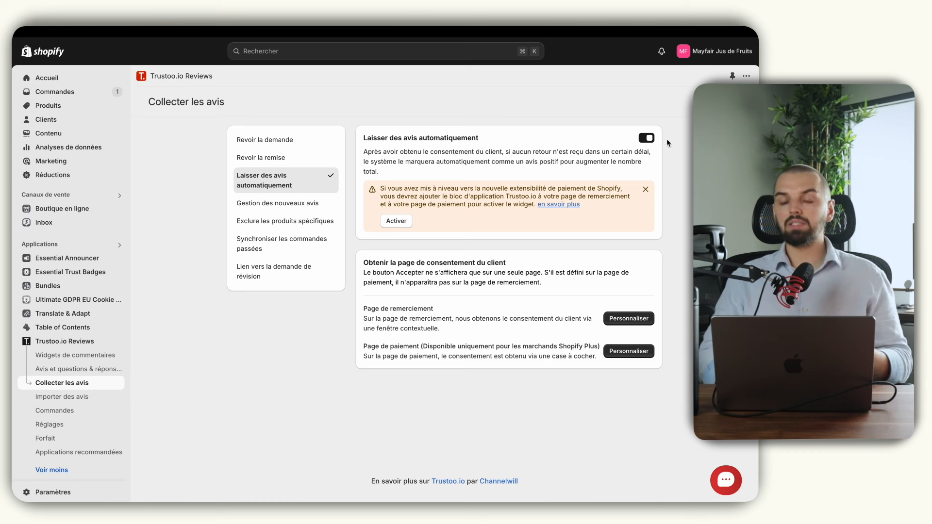
pyautogui.click(646, 139)
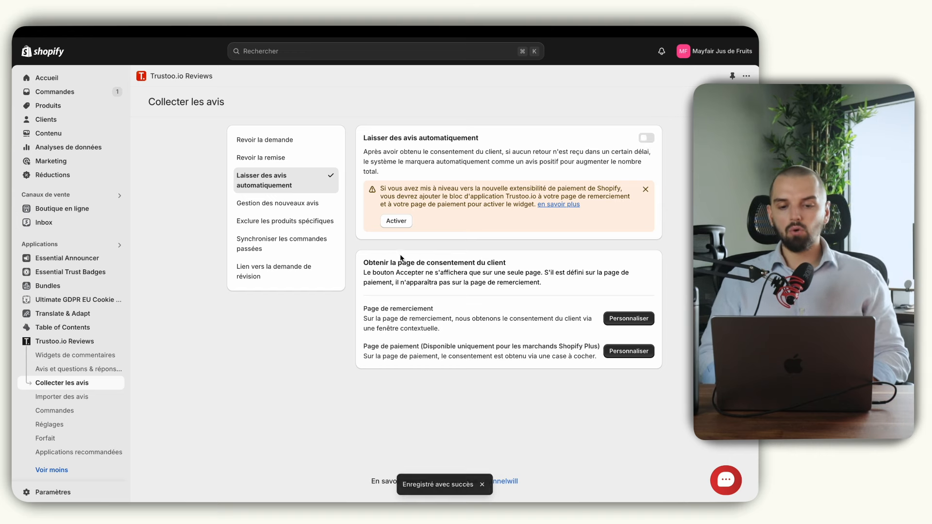
pyautogui.moveTo(365, 309); pyautogui.dragTo(447, 310)
pyautogui.click(446, 310)
pyautogui.moveTo(364, 349); pyautogui.dragTo(456, 350)
pyautogui.click(456, 350)
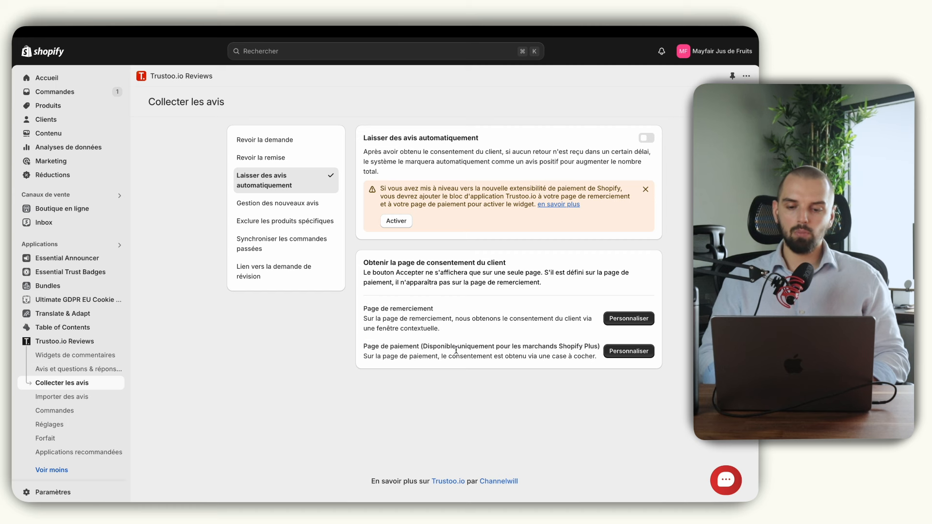
pyautogui.tripleClick(520, 346)
pyautogui.tripleClick(425, 309)
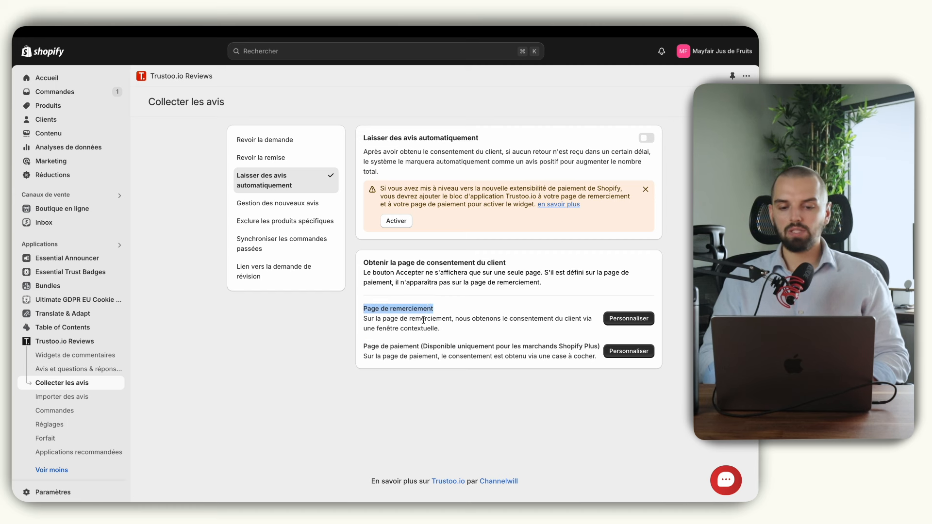
pyautogui.click(423, 320)
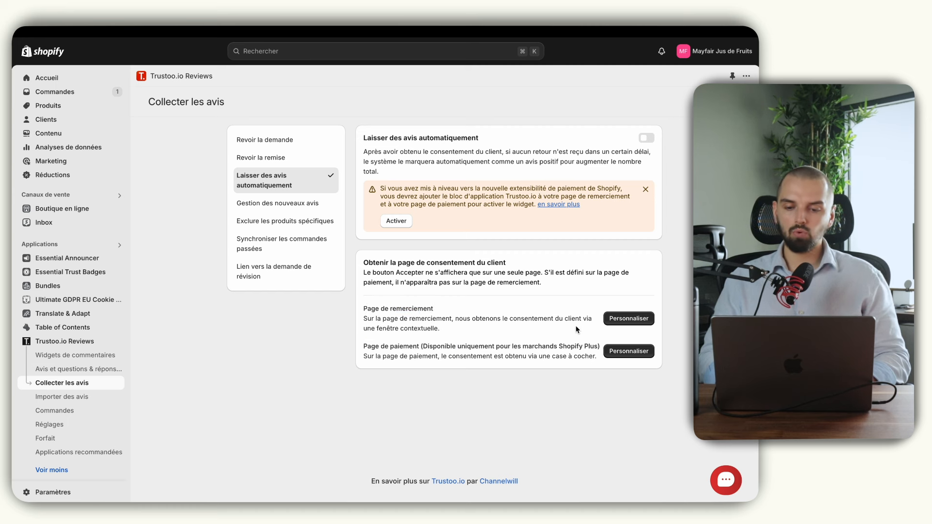
# - Open the Page de remerciement consent popup customization, examine its preview and return to the automatic review settings
pyautogui.click(613, 320)
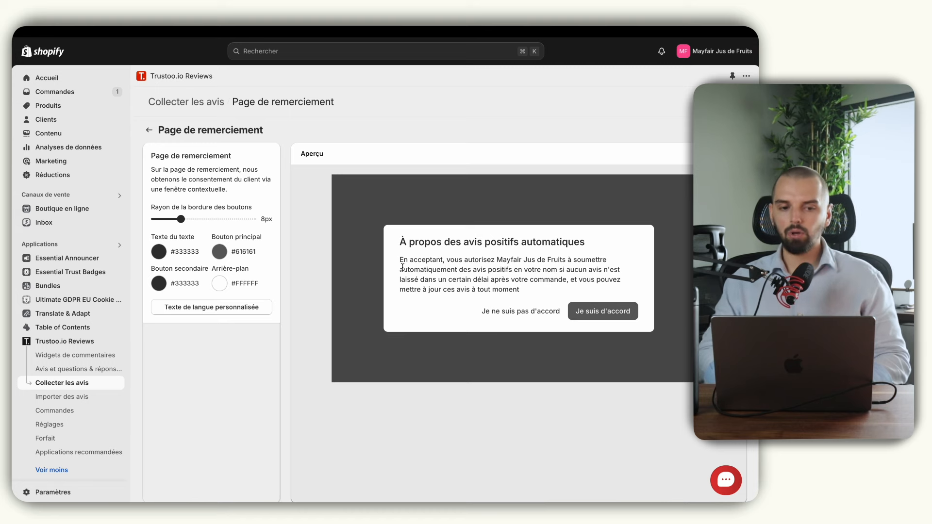
pyautogui.click(147, 130)
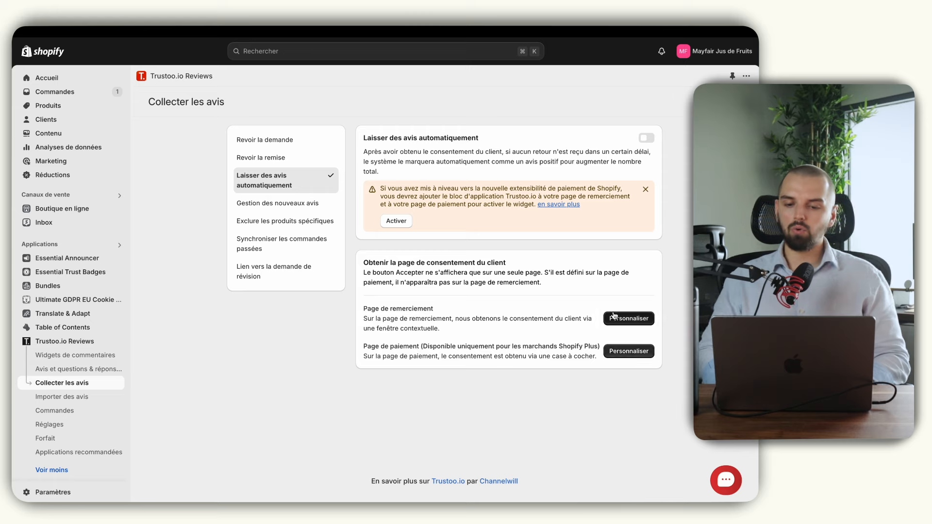
pyautogui.click(628, 318)
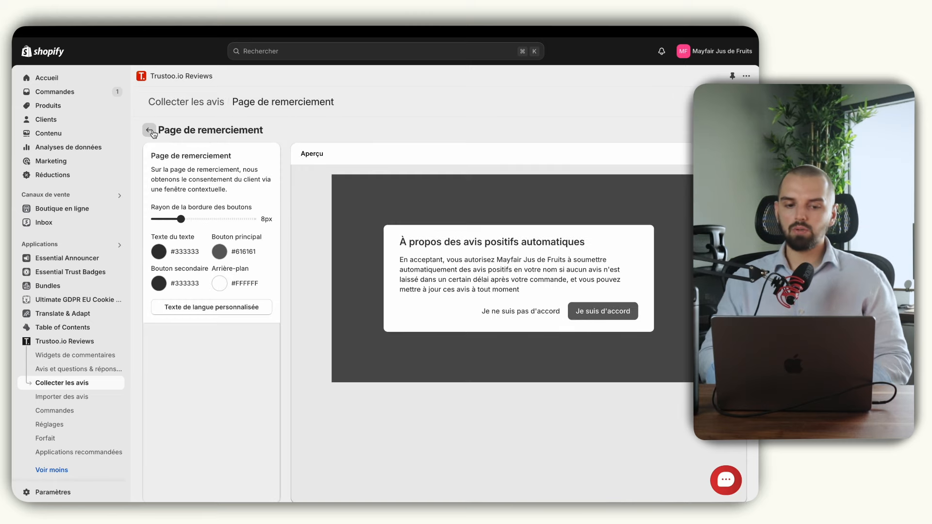
pyautogui.click(148, 130)
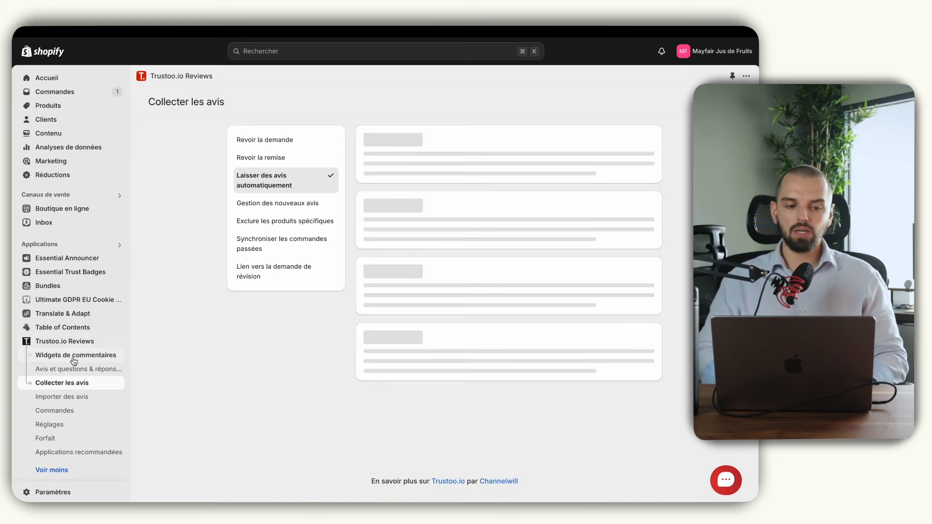
# - Open the Merci page editor from the Références widget, add the Auto leave reviews app block and save the page
pyautogui.click(74, 355)
pyautogui.scroll(-3, 526, 254)
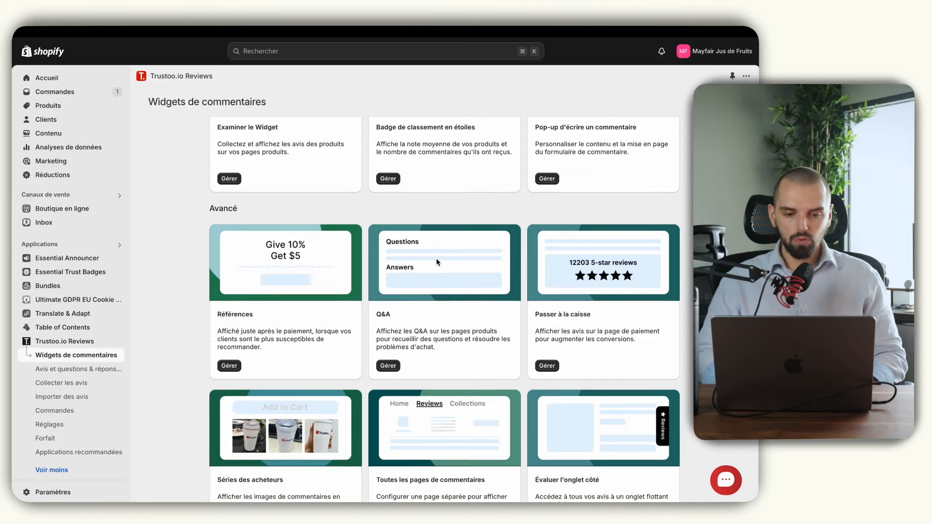
pyautogui.click(229, 324)
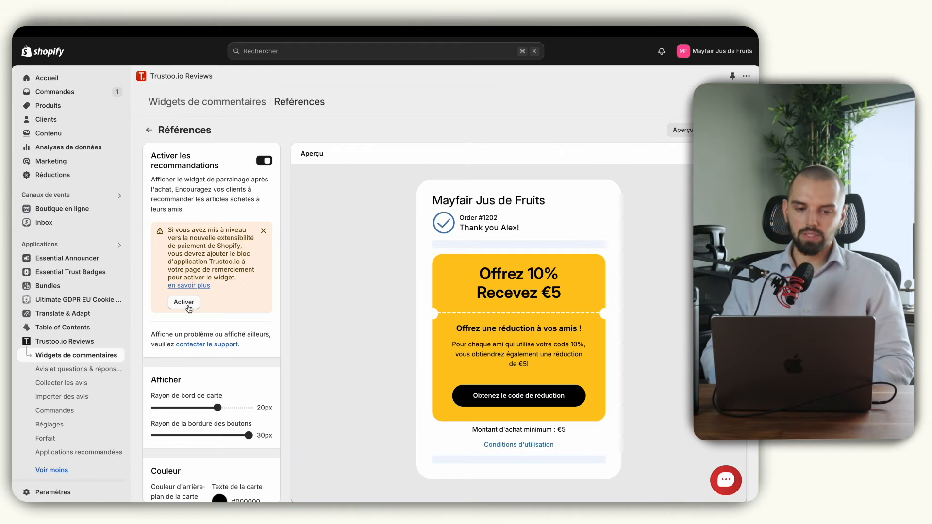
pyautogui.click(189, 306)
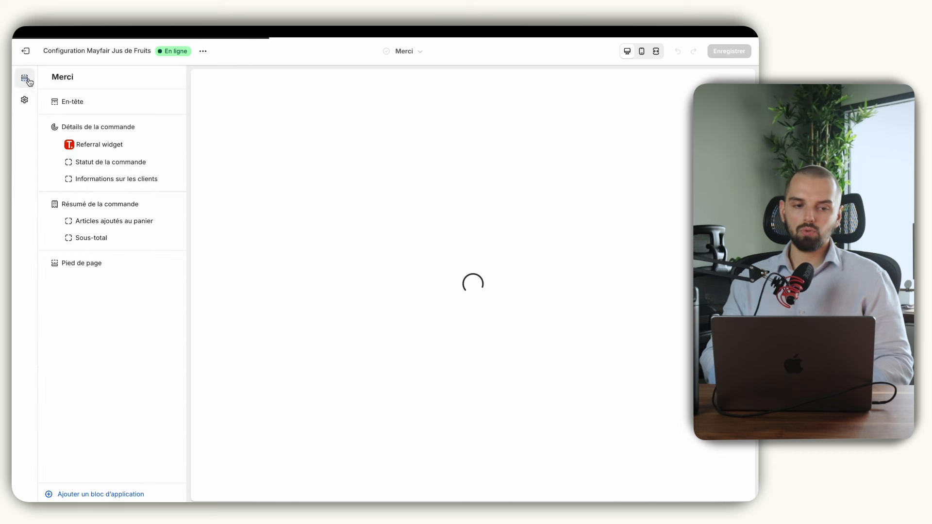
pyautogui.click(101, 494)
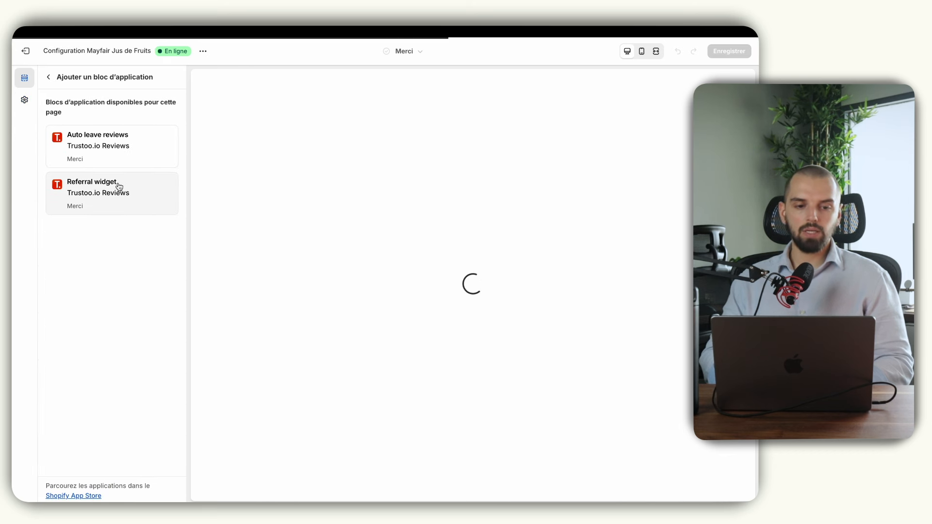
pyautogui.click(113, 145)
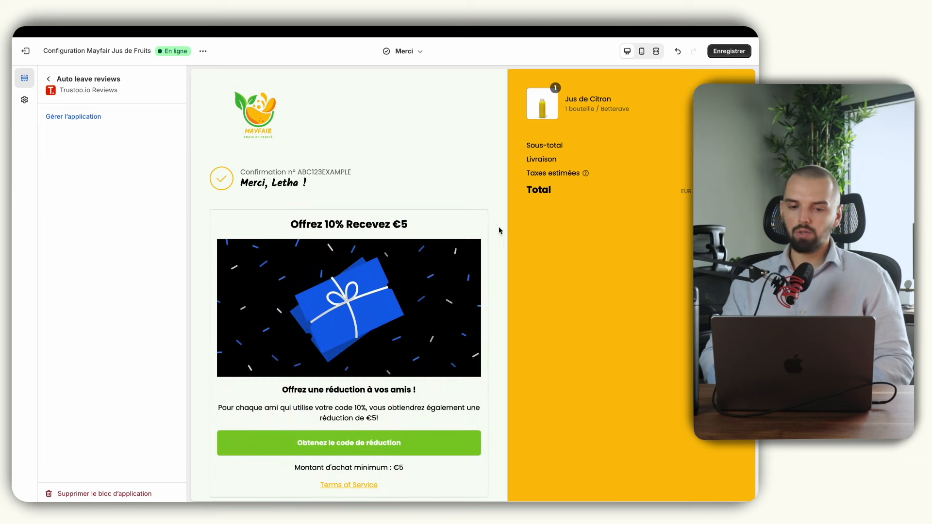
pyautogui.click(49, 79)
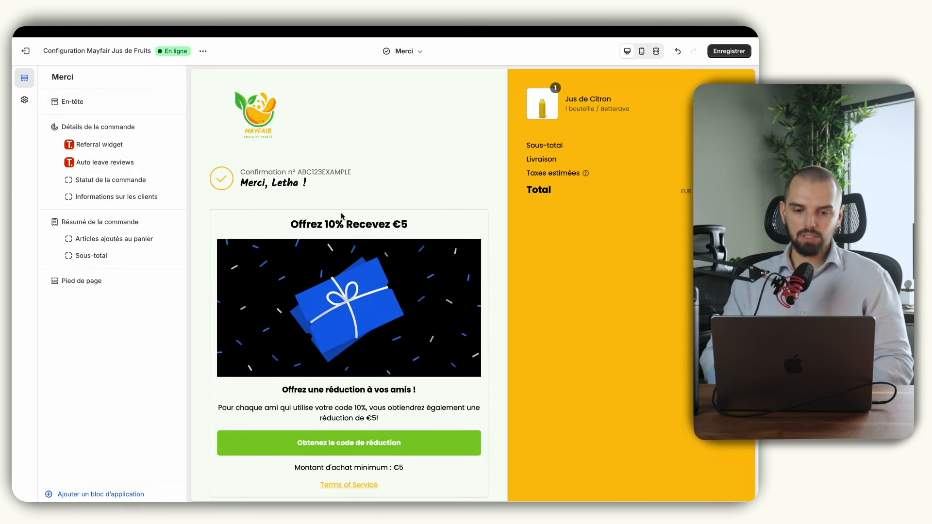
pyautogui.hotkey('ctrl', 's')
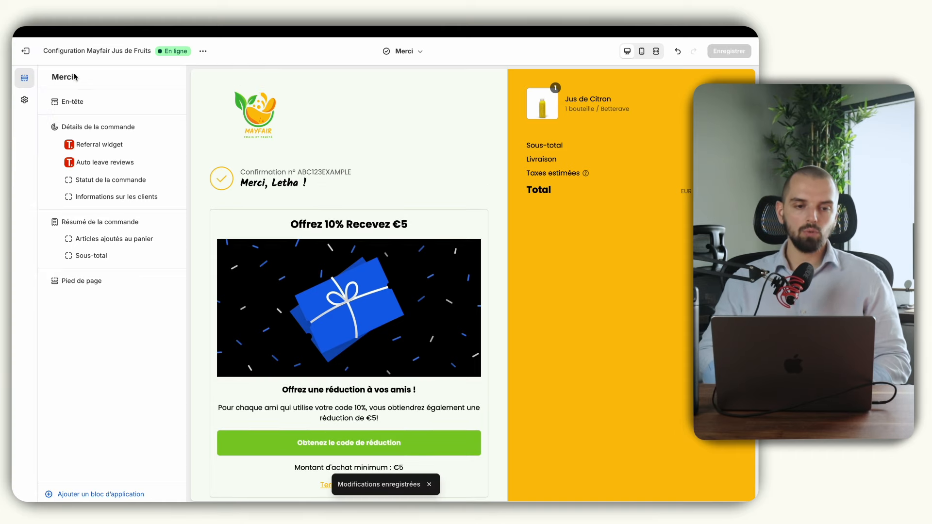
# - Exit the Merci page editor and return to the Laisser des avis automatiquement settings in Trustoo.io Reviews
pyautogui.click(25, 51)
pyautogui.click(747, 79)
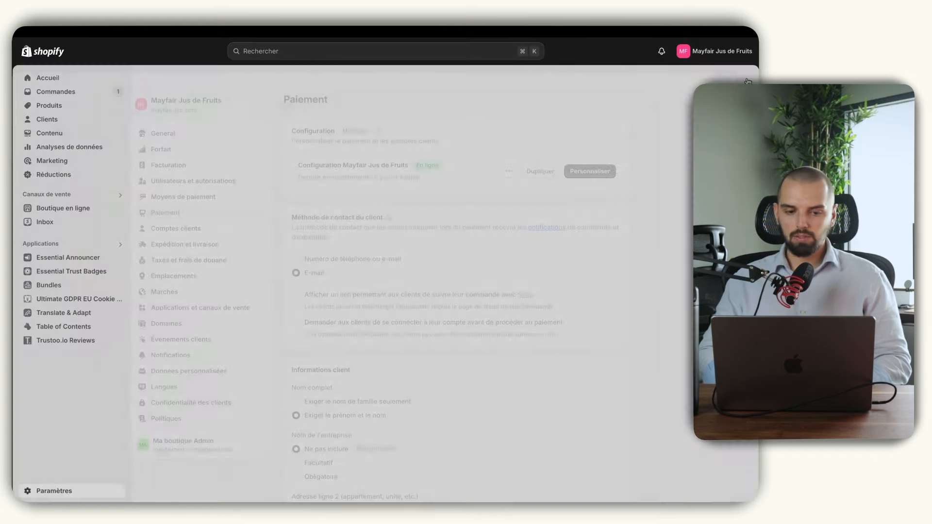
pyautogui.click(47, 341)
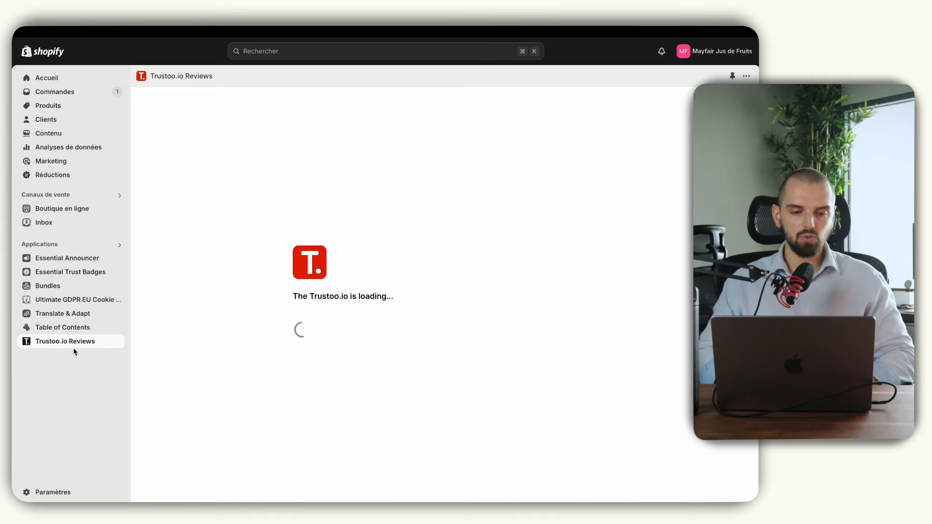
pyautogui.click(72, 384)
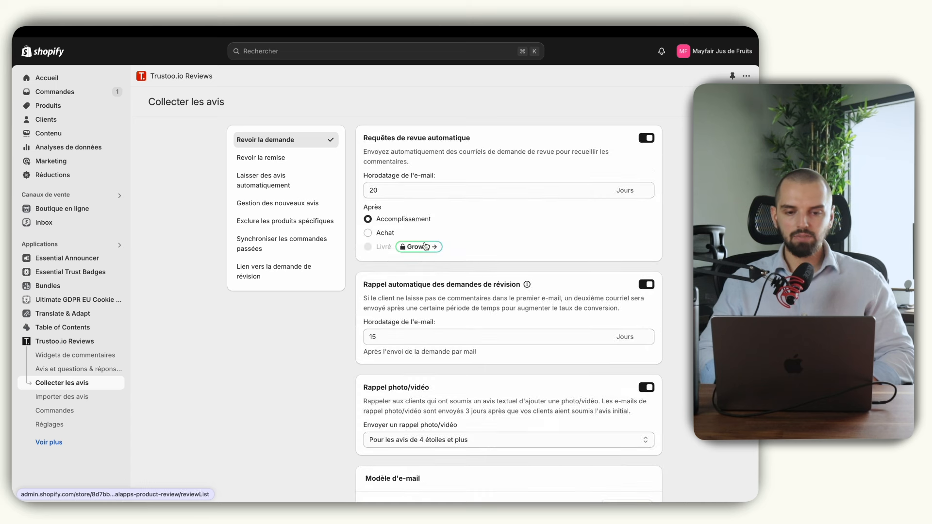
pyautogui.click(297, 185)
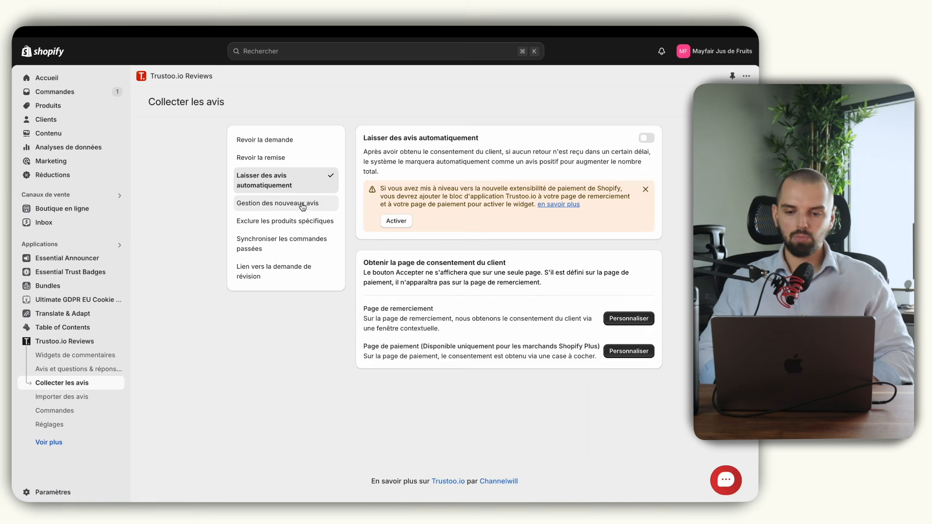
# - Review the automatic publishing options for new reviews and the setting that excludes specific products from review requests
pyautogui.click(301, 204)
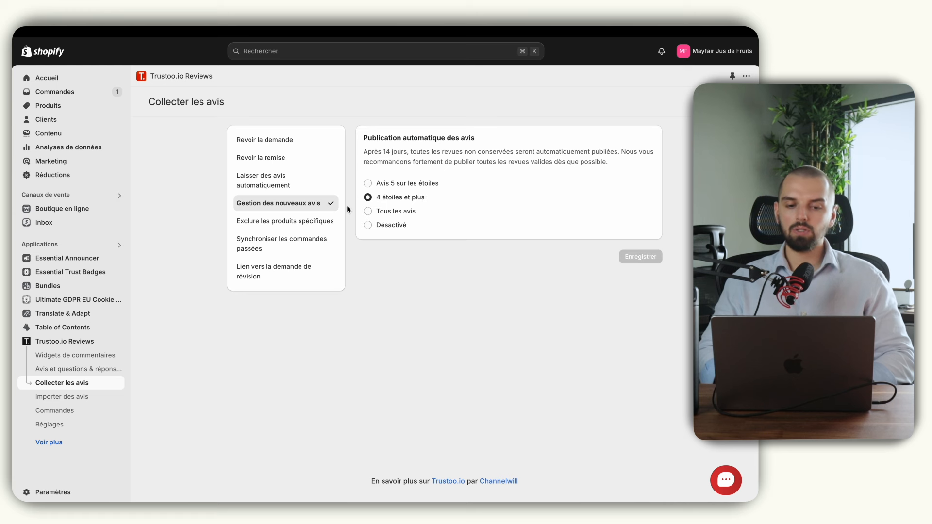
pyautogui.click(298, 222)
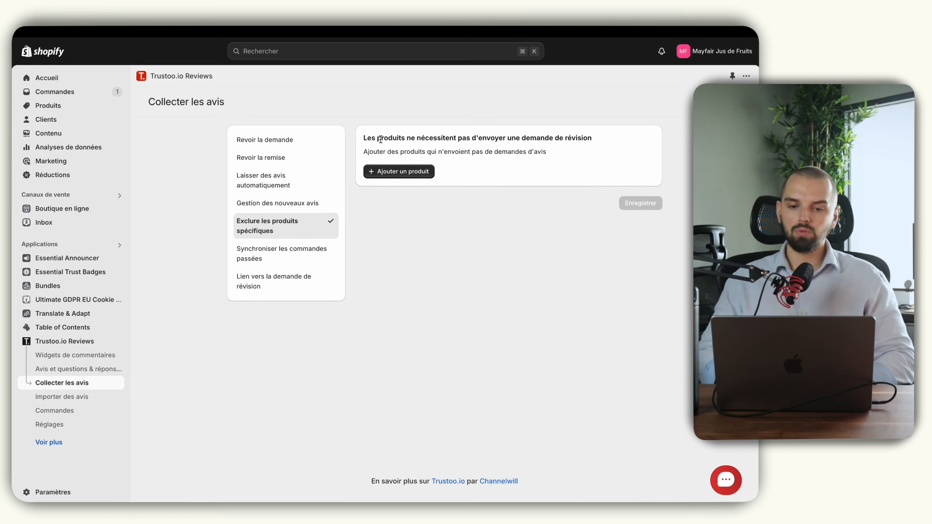
pyautogui.moveTo(380, 140); pyautogui.dragTo(556, 142)
pyautogui.click(556, 141)
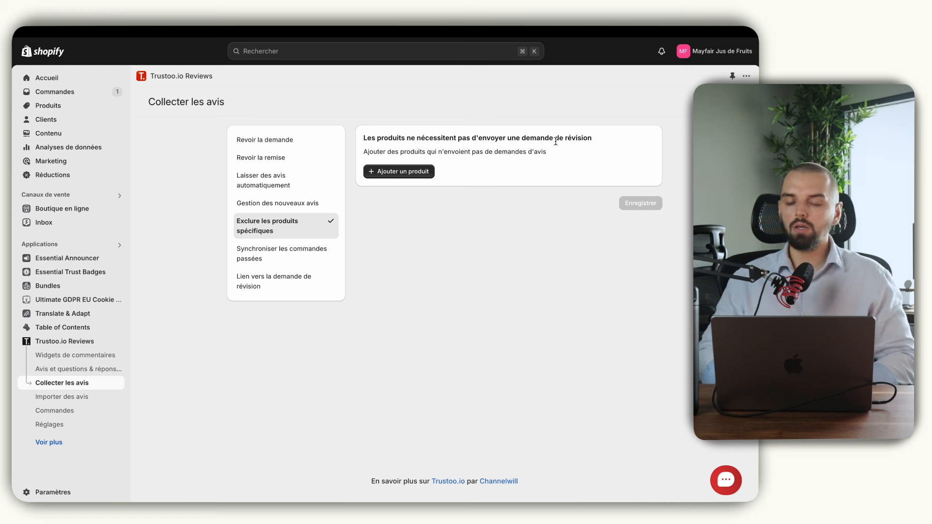
# - Review the past-order synchronization settings and read the instructions for creating a product review link
pyautogui.click(281, 257)
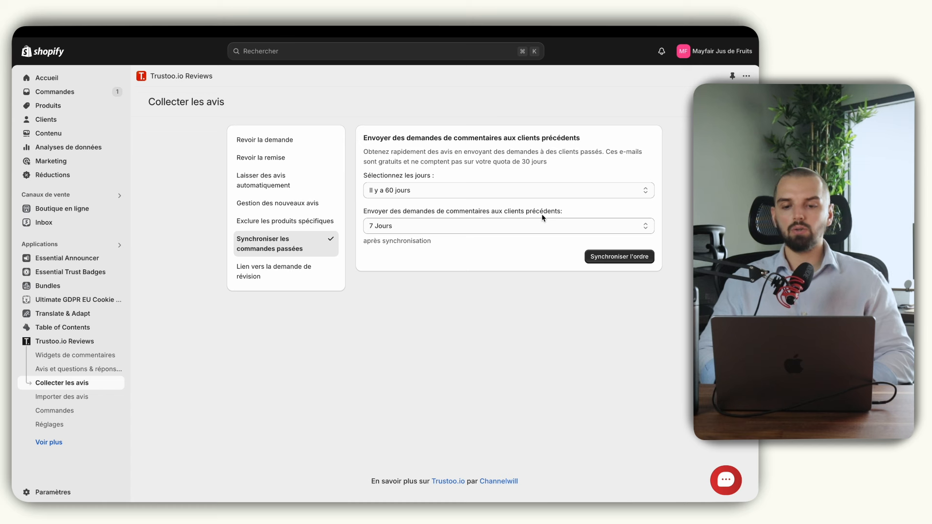
pyautogui.click(545, 257)
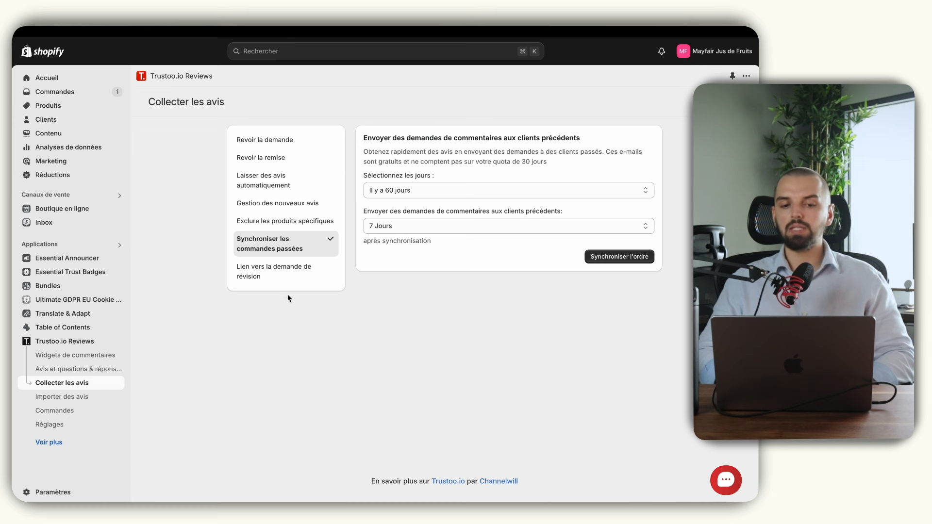
pyautogui.click(271, 274)
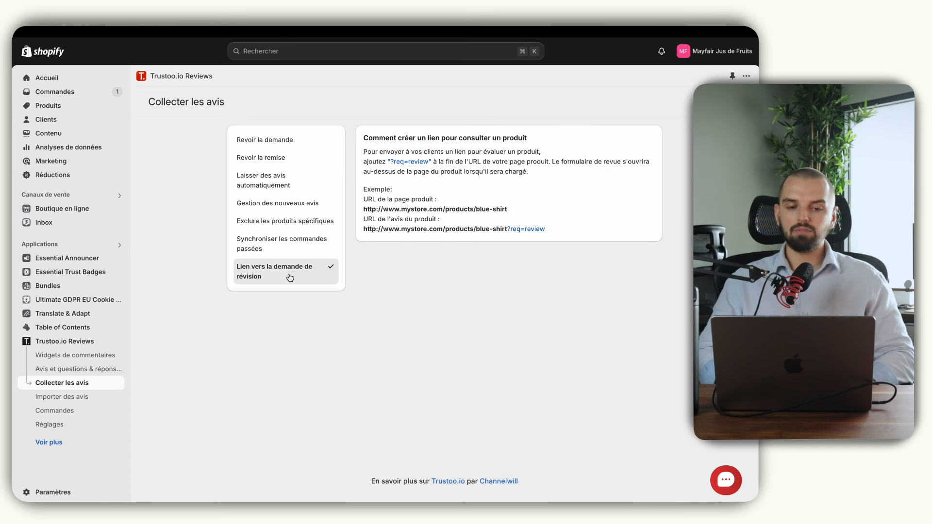
pyautogui.moveTo(380, 138); pyautogui.dragTo(450, 139)
pyautogui.click(450, 138)
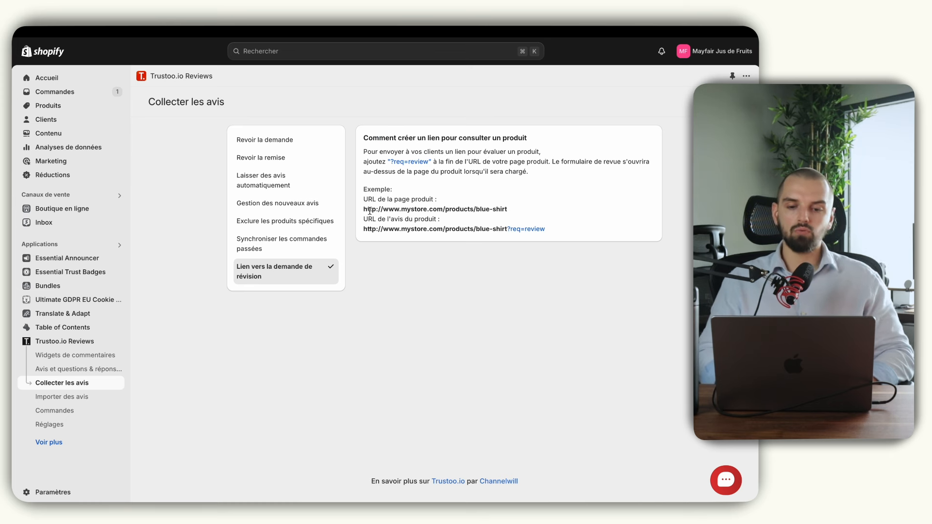
# - Open the AliExpress review import for Jus d'Orange and examine the options for number of imports and content type
pyautogui.click(53, 396)
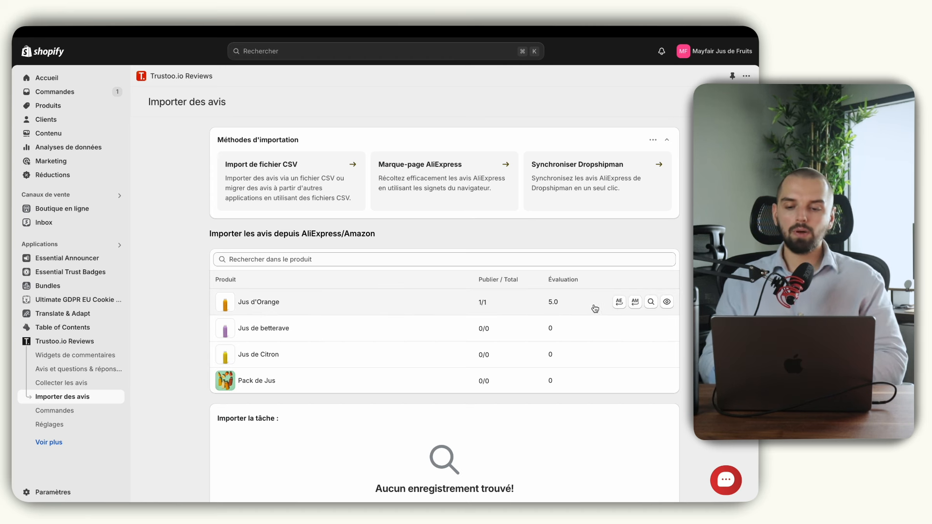
pyautogui.click(620, 302)
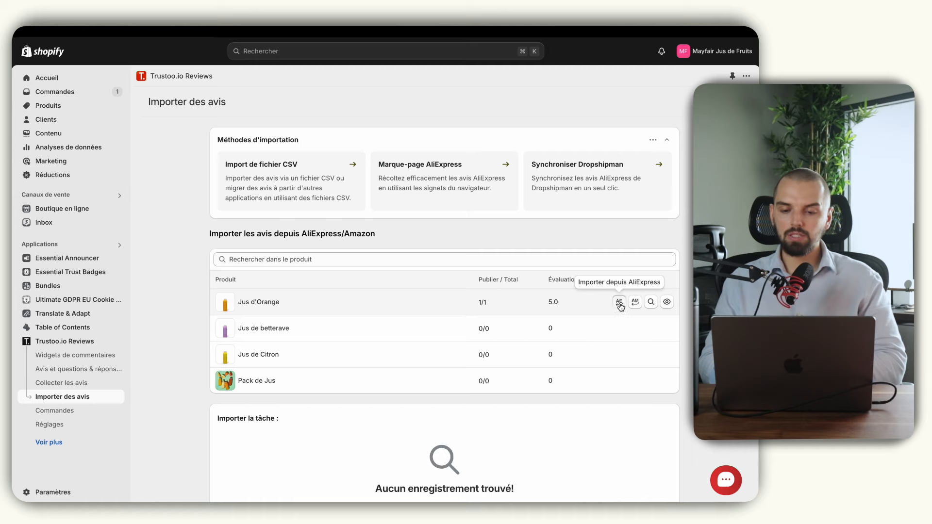
pyautogui.click(369, 231)
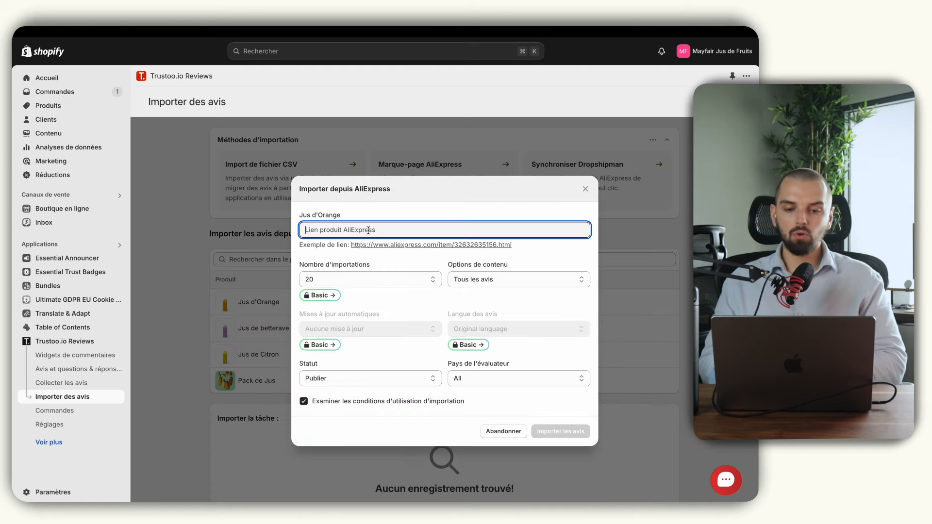
pyautogui.click(388, 215)
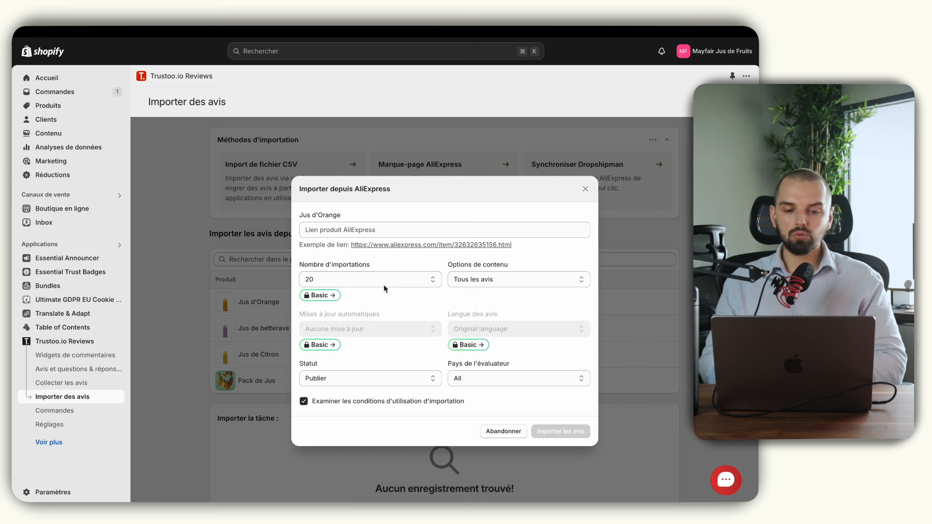
pyautogui.click(348, 282)
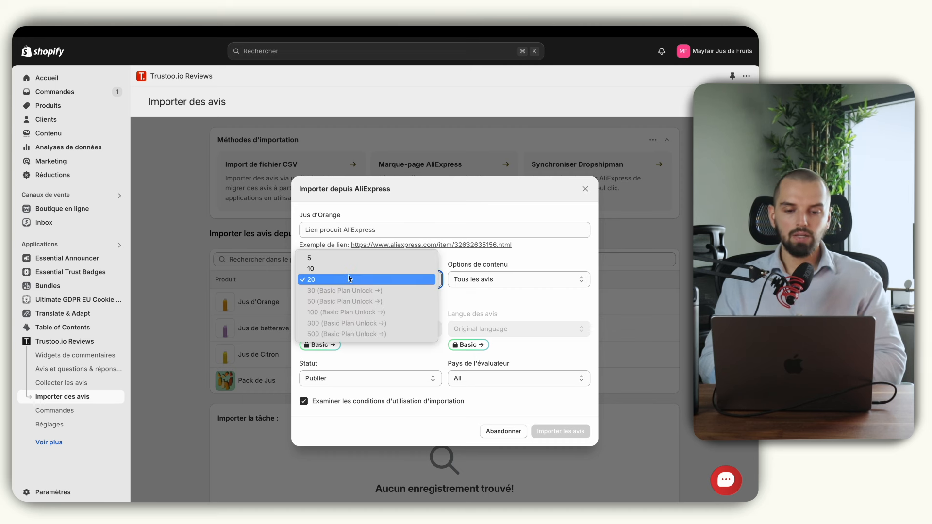
pyautogui.click(345, 281)
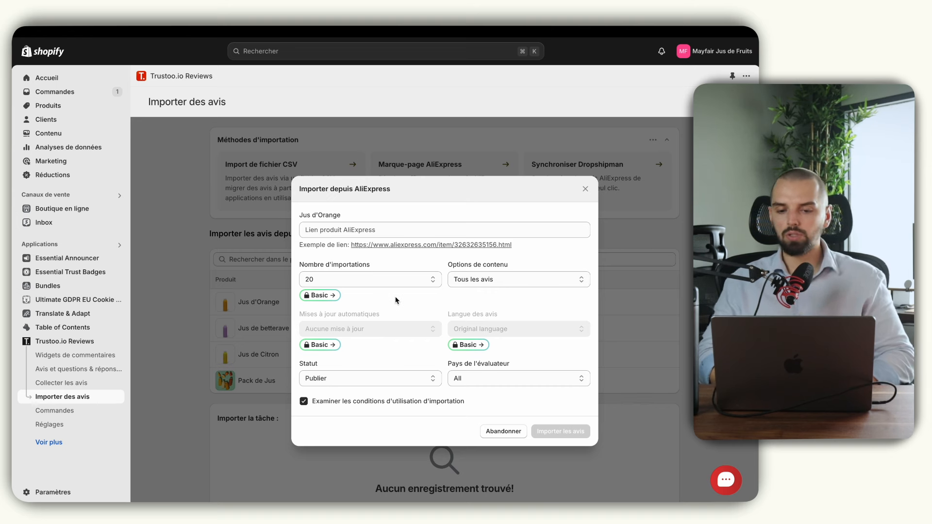
pyautogui.click(502, 280)
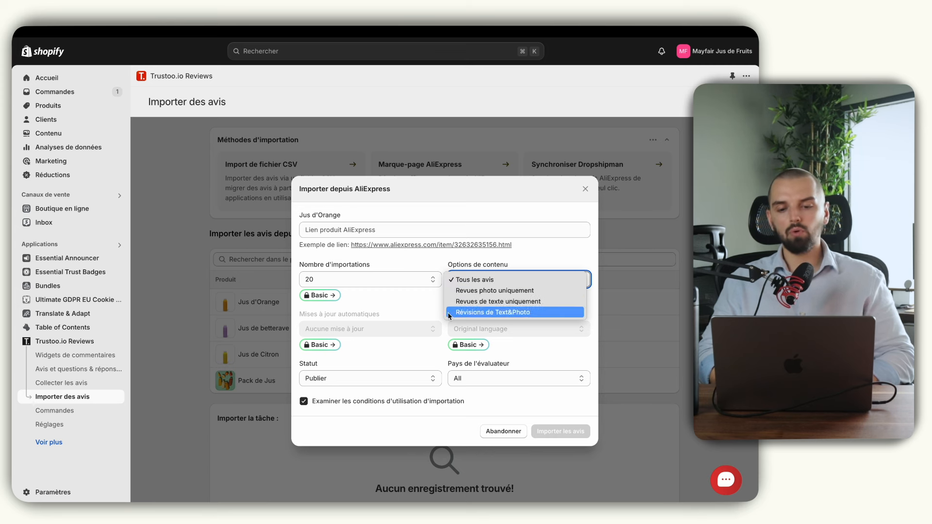
pyautogui.click(473, 279)
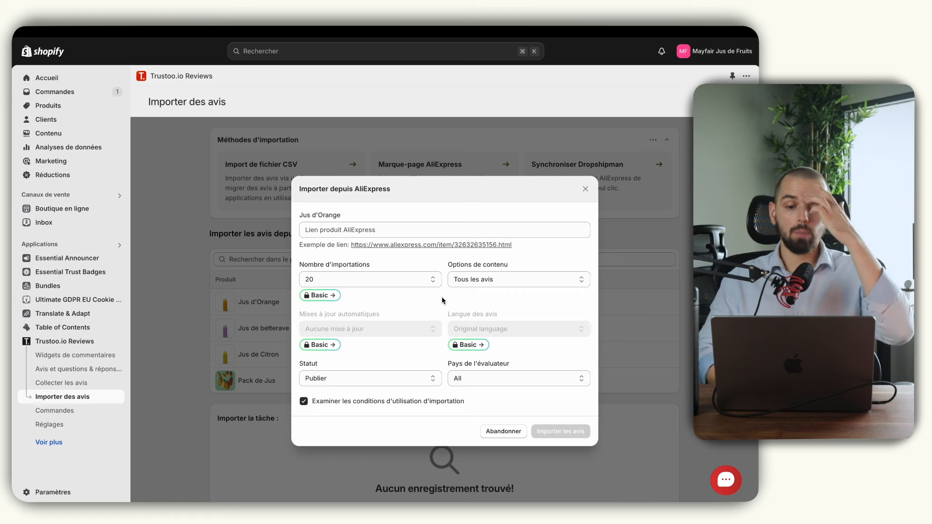
# - Examine the Statut and Pays de l'évaluateur options of the AliExpress import and abandon the import
pyautogui.scroll(-2, 442, 301)
pyautogui.click(432, 378)
pyautogui.click(367, 390)
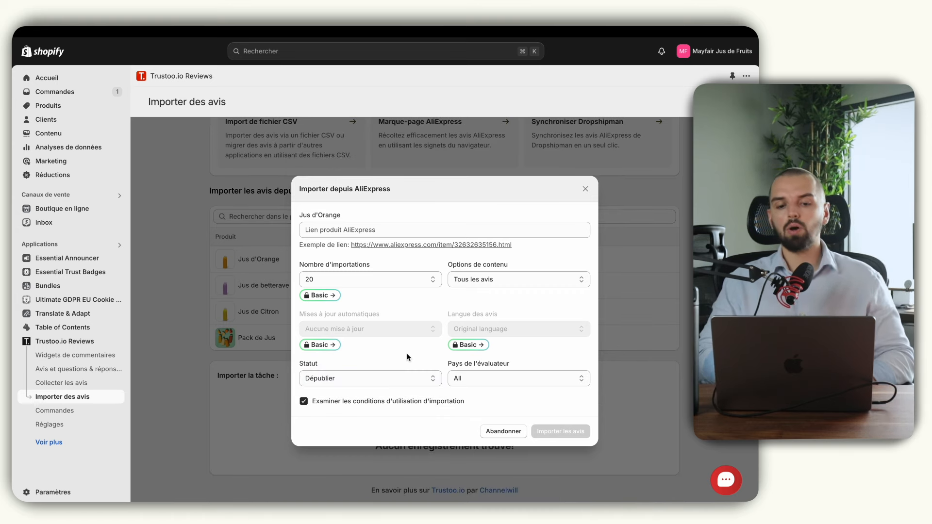
pyautogui.click(389, 378)
pyautogui.click(379, 369)
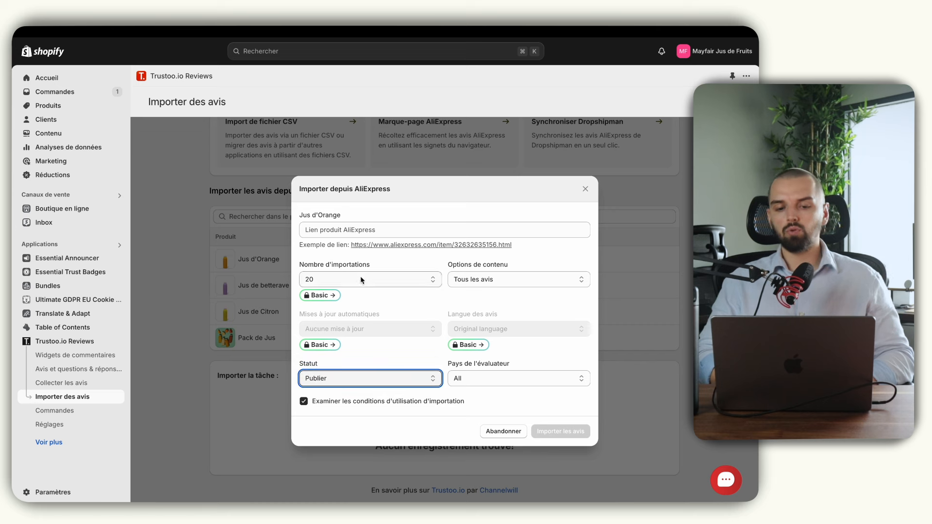
pyautogui.click(357, 279)
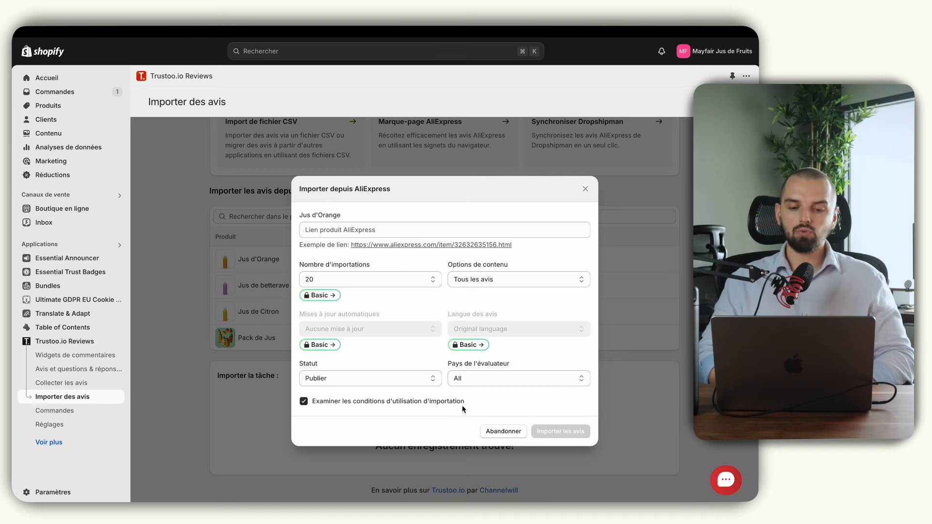
pyautogui.click(505, 383)
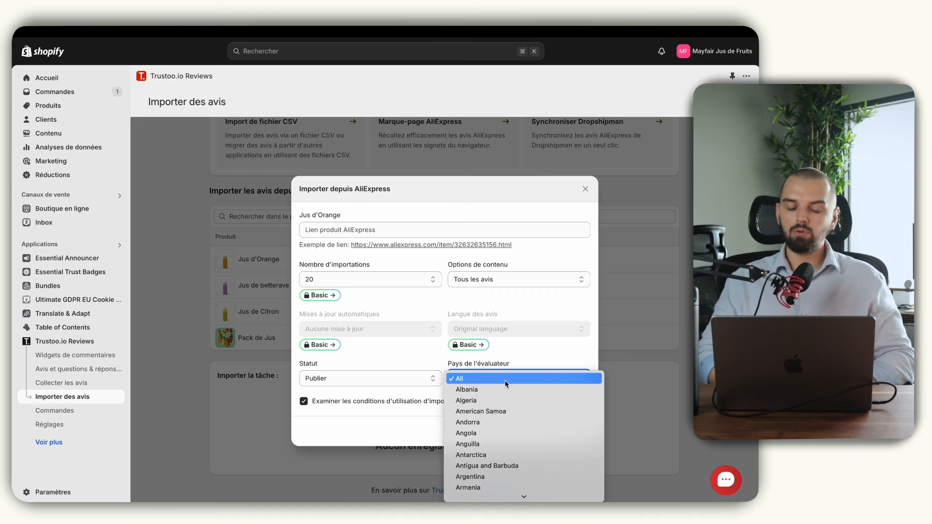
pyautogui.click(505, 379)
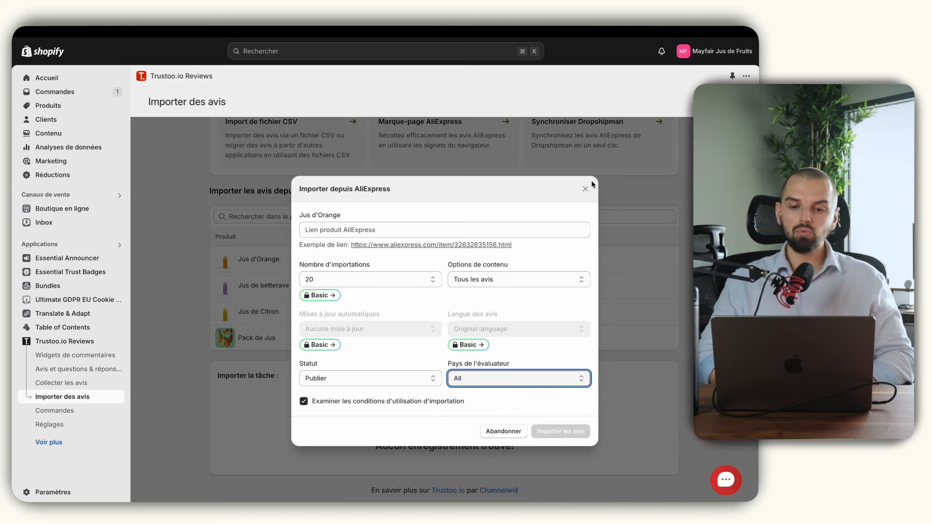
pyautogui.click(502, 431)
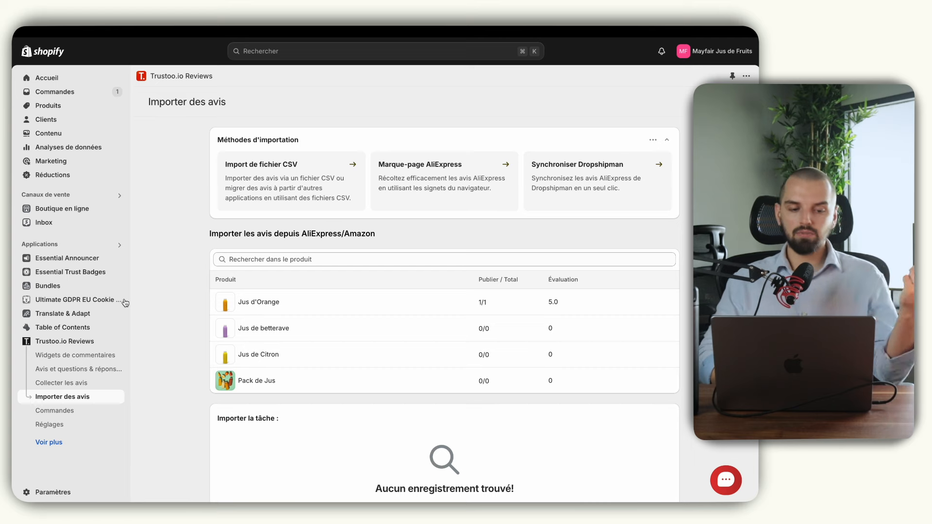
# - Look at the Avis et questions & réponses review list and return to the Importer des avis page
pyautogui.click(83, 371)
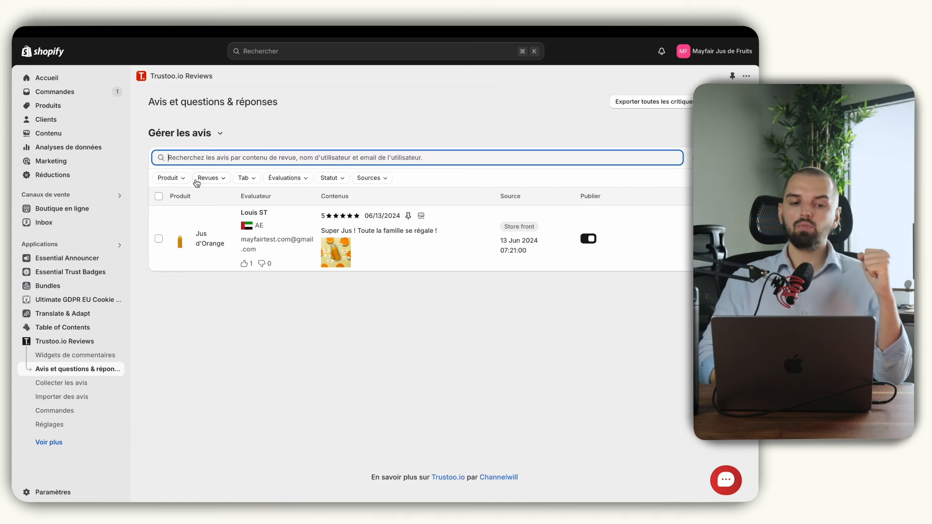
pyautogui.click(103, 395)
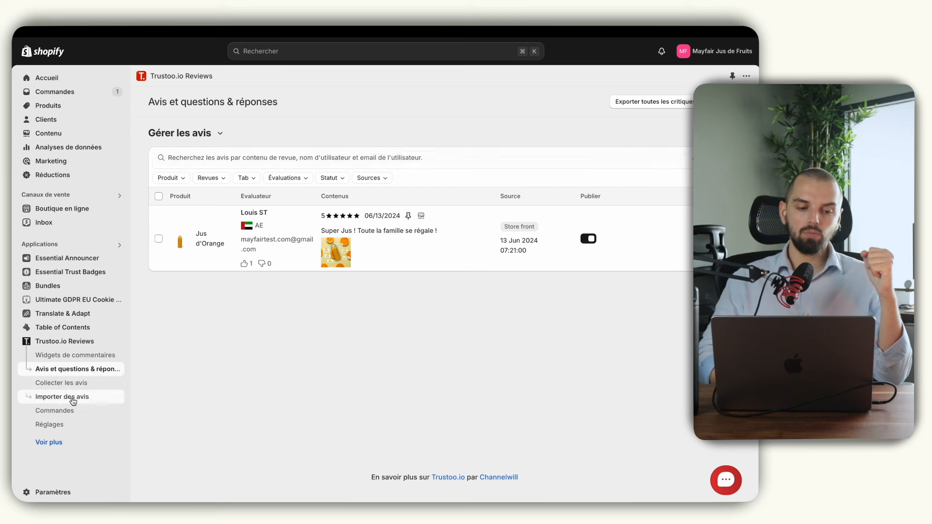
pyautogui.scroll(-1, 386, 368)
pyautogui.scroll(1, 386, 368)
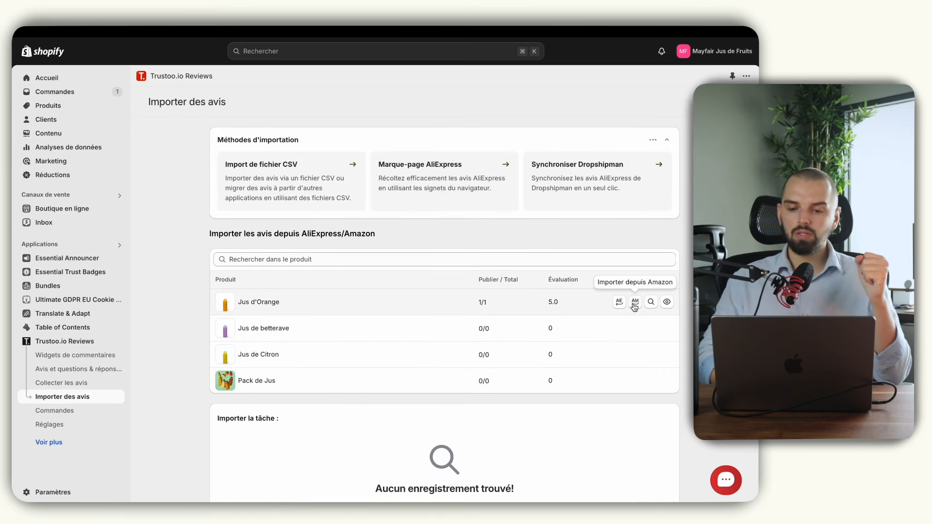
# - Run an image search for Jus d'Orange from the import list, close the Google Lens results and look over the import methods
pyautogui.click(651, 302)
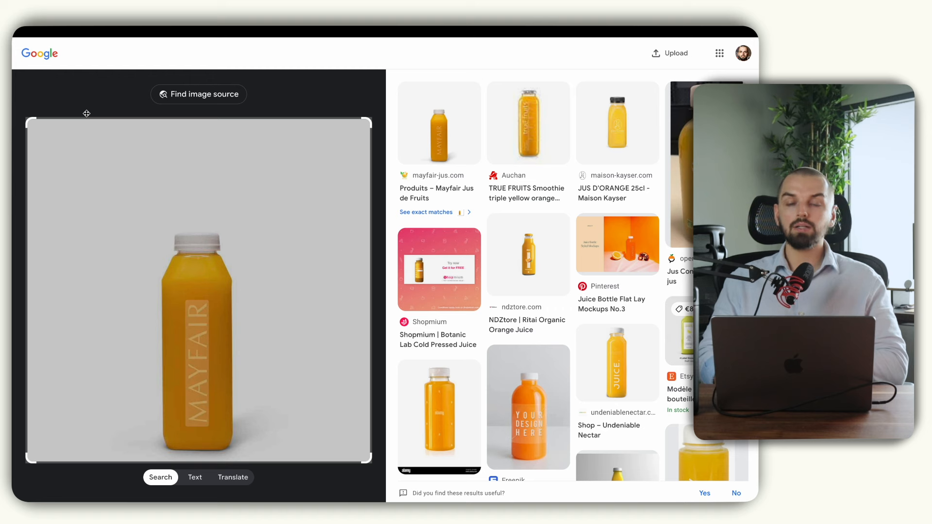
pyautogui.moveTo(14, 231)
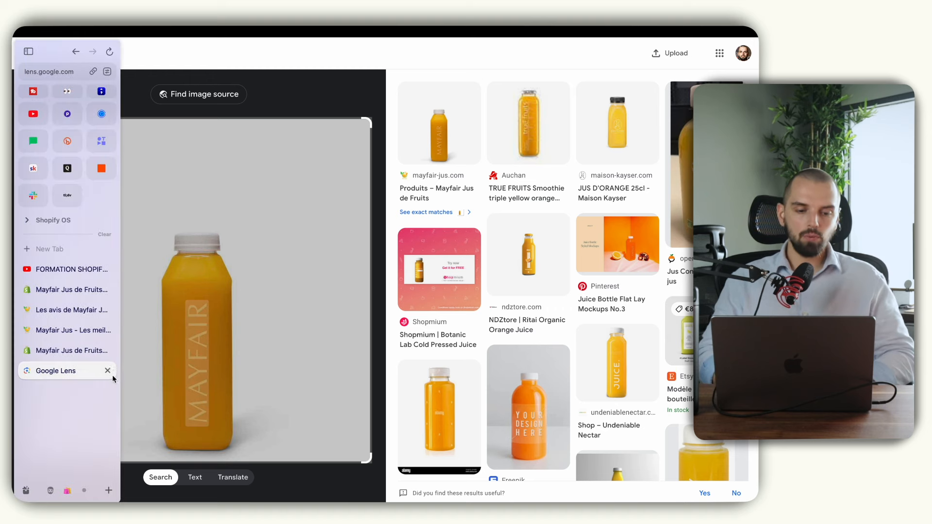
pyautogui.click(109, 371)
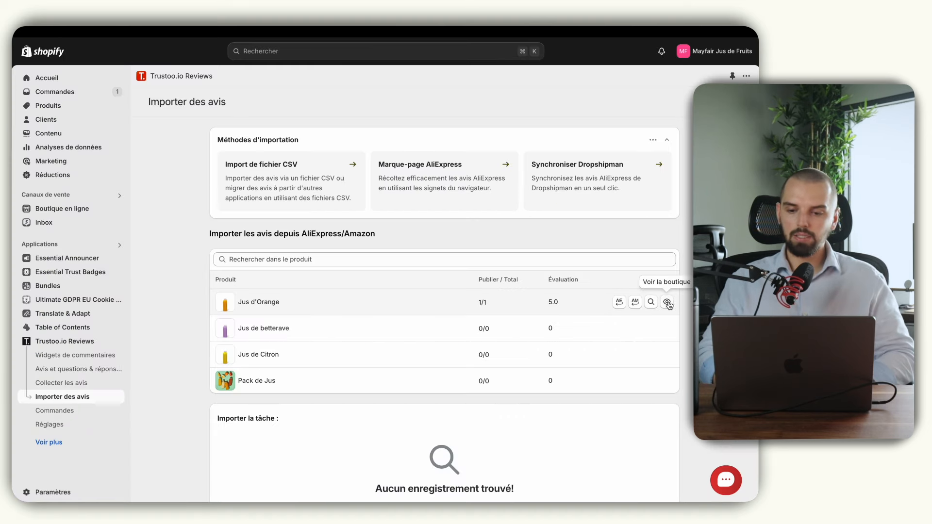
pyautogui.scroll(-1, 149, 353)
pyautogui.scroll(1, 149, 352)
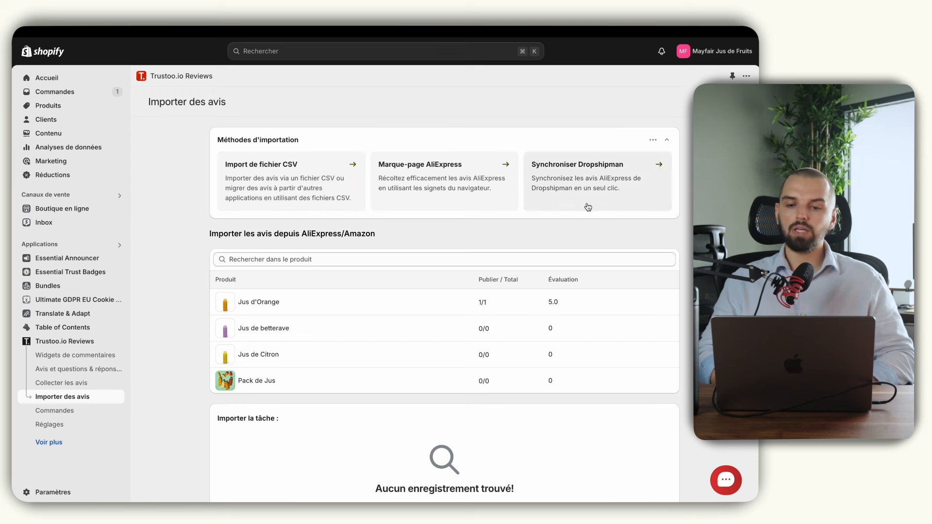
# - Look over the Trustoo Commandes page and review the Langue and Groupes de produits sections in Réglages
pyautogui.click(72, 413)
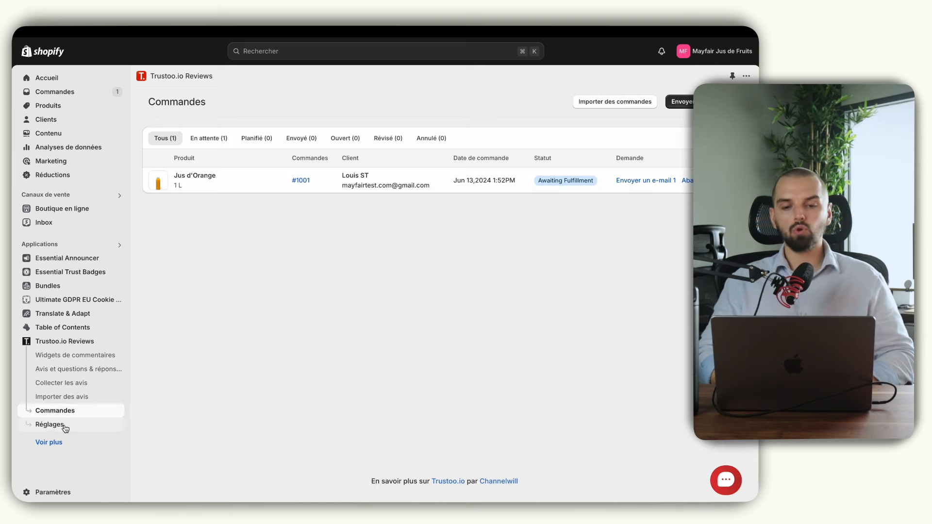
pyautogui.click(64, 426)
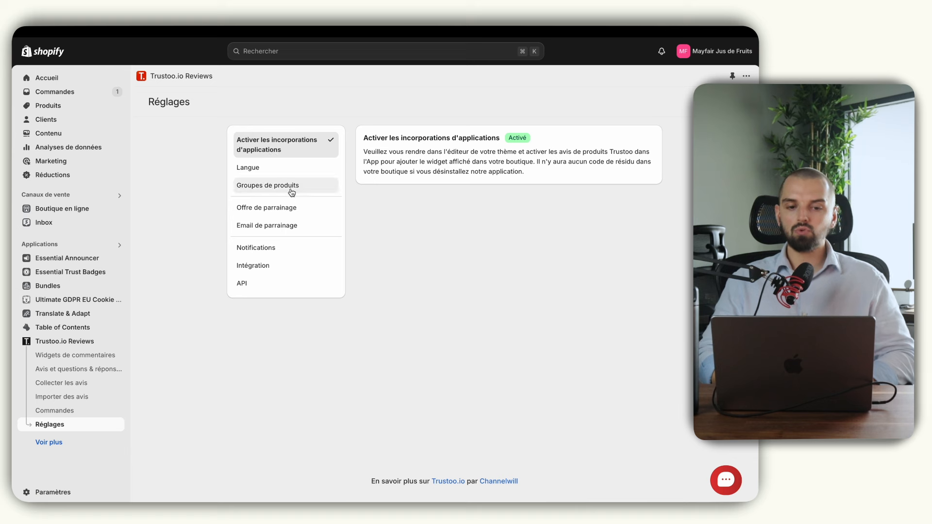
pyautogui.click(276, 172)
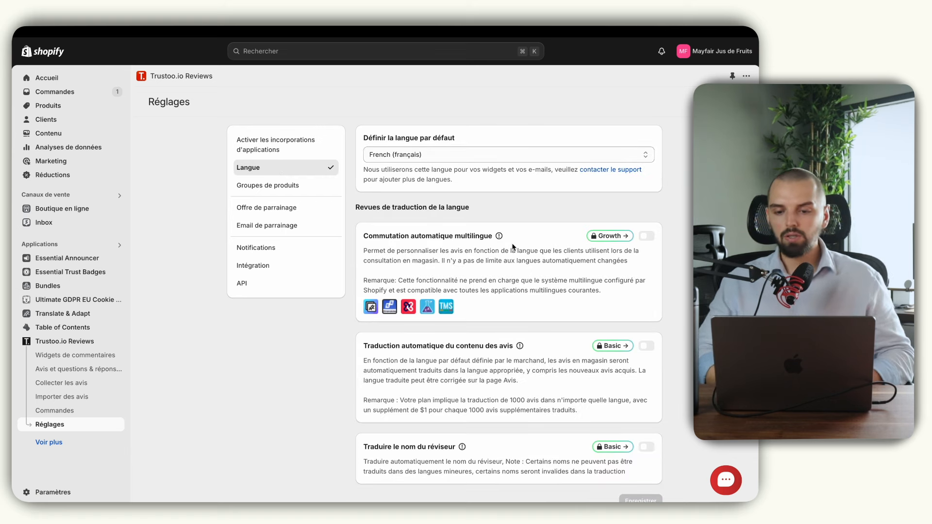
pyautogui.scroll(-2, 527, 326)
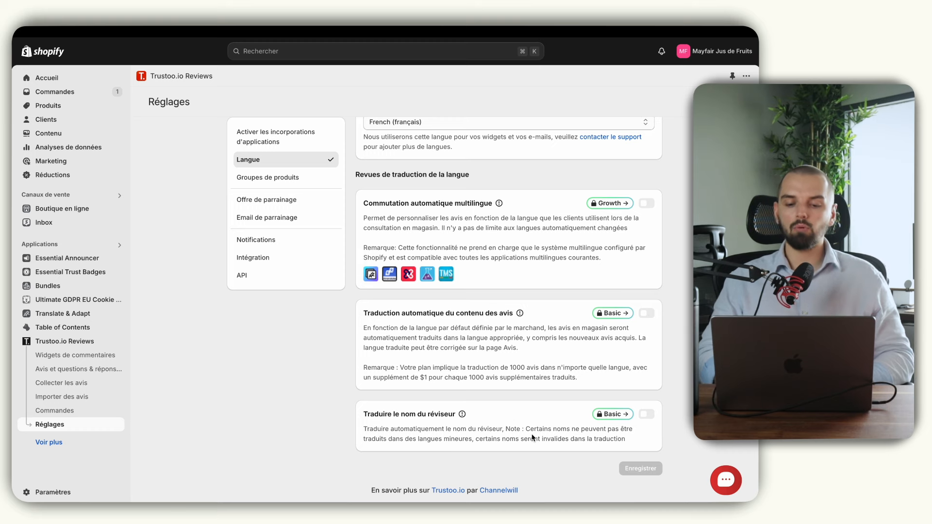
pyautogui.moveTo(526, 427); pyautogui.dragTo(552, 438)
pyautogui.click(552, 437)
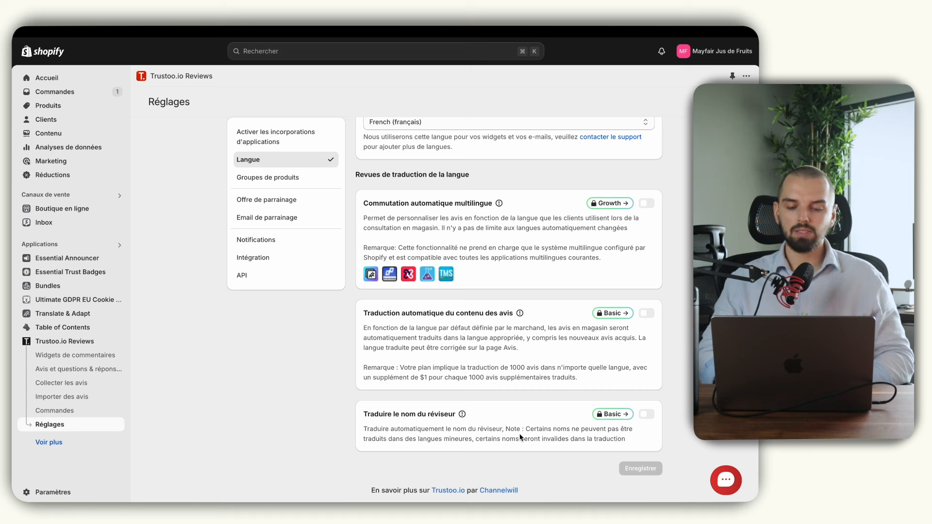
pyautogui.scroll(1, 519, 437)
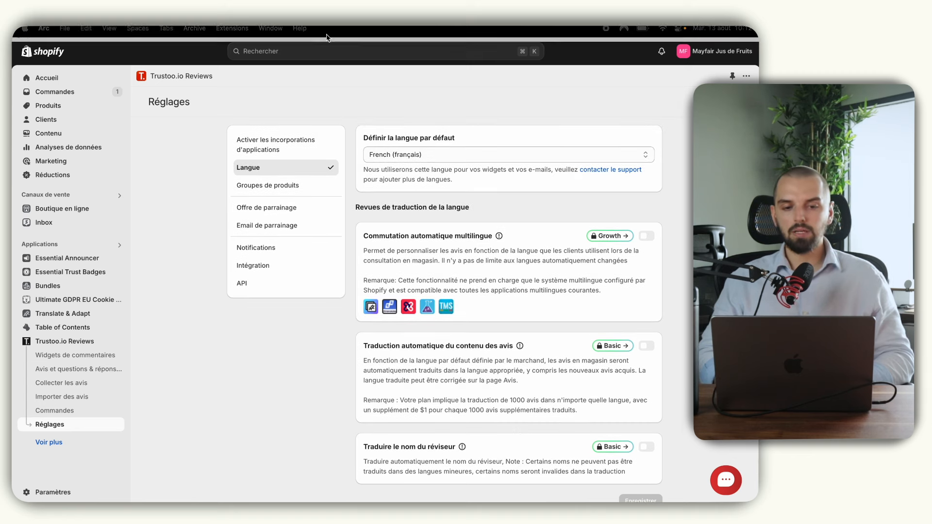
pyautogui.click(268, 184)
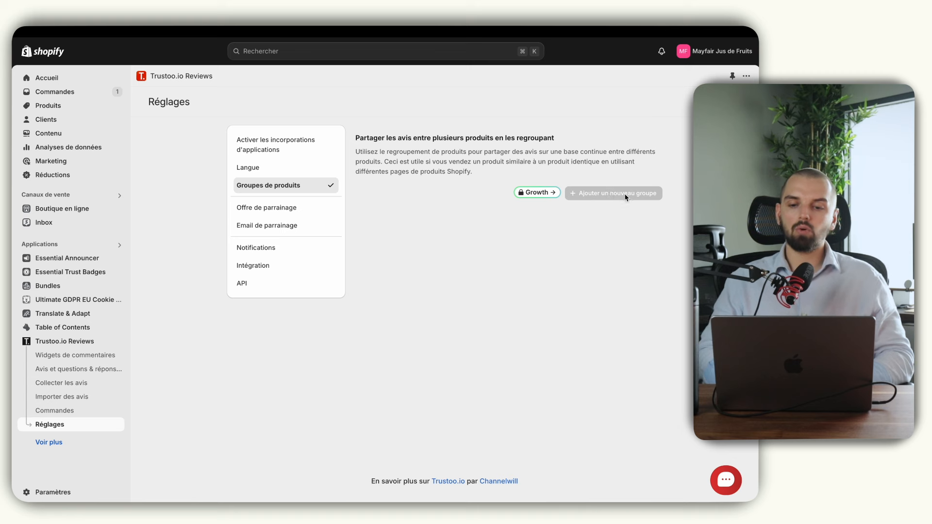
# - Enable the option limiting discounts to new customers only in the Offre de parrainage fraud protection and save the settings
pyautogui.click(285, 208)
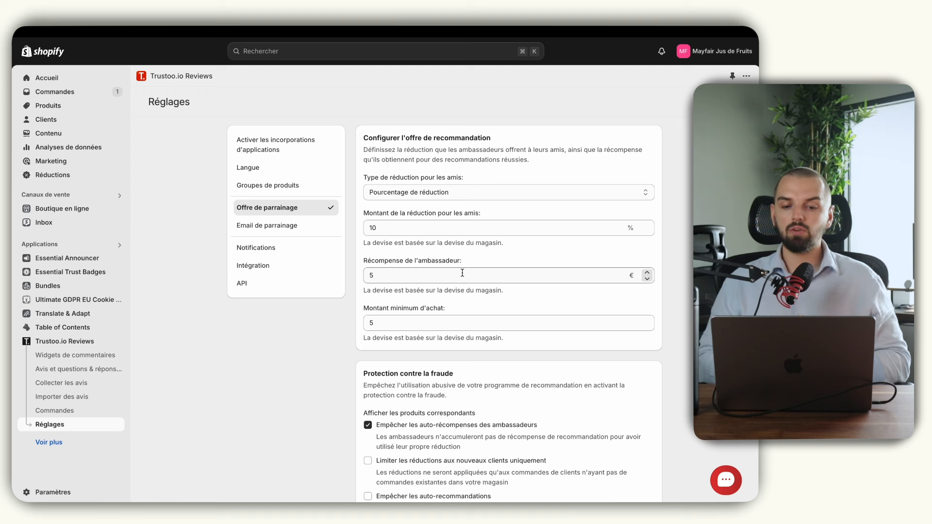
pyautogui.scroll(-3, 462, 273)
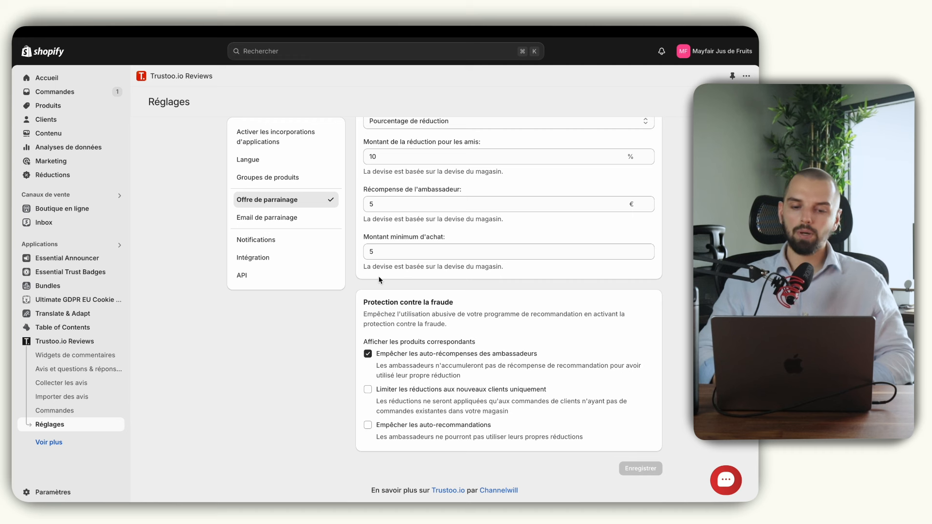
pyautogui.moveTo(416, 337); pyautogui.dragTo(418, 341)
pyautogui.click(398, 343)
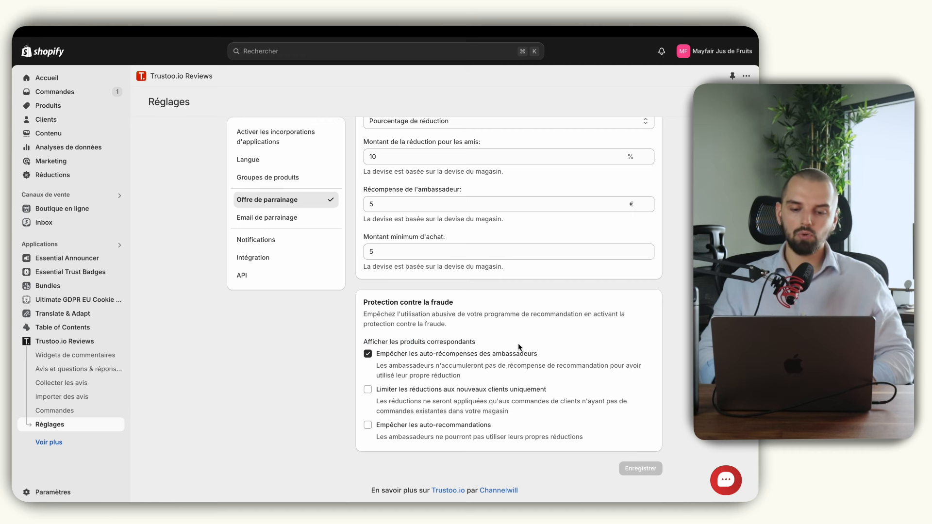
pyautogui.click(397, 389)
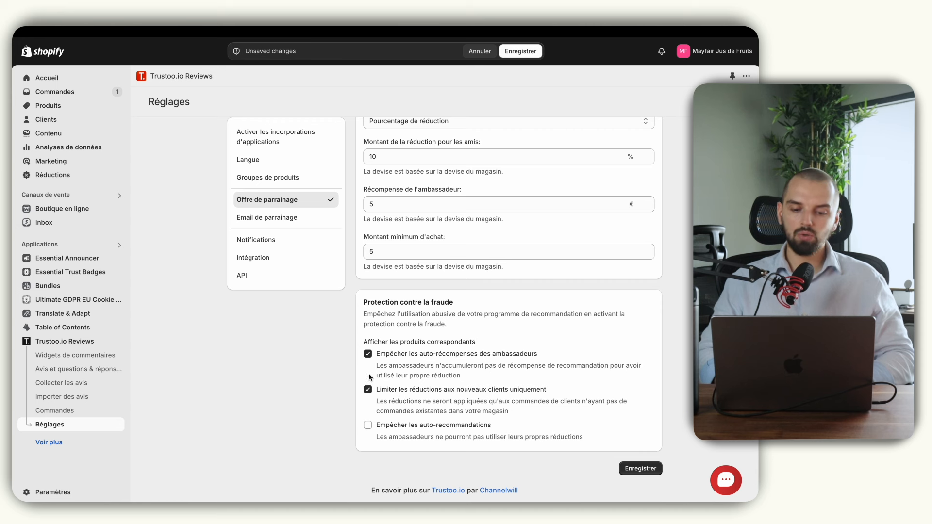
pyautogui.click(643, 469)
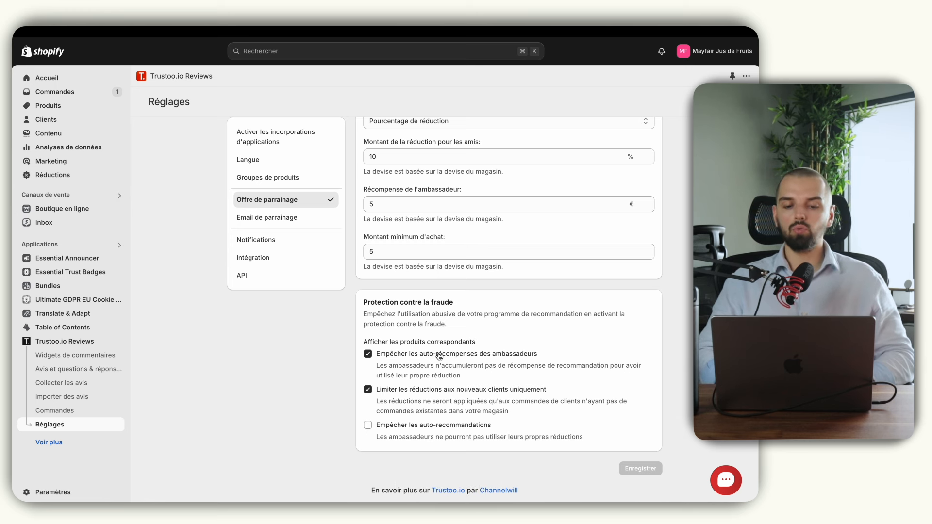
# - Review the post-purchase recommendation email template in the Email de parrainage settings and return to the list of referral emails
pyautogui.click(270, 218)
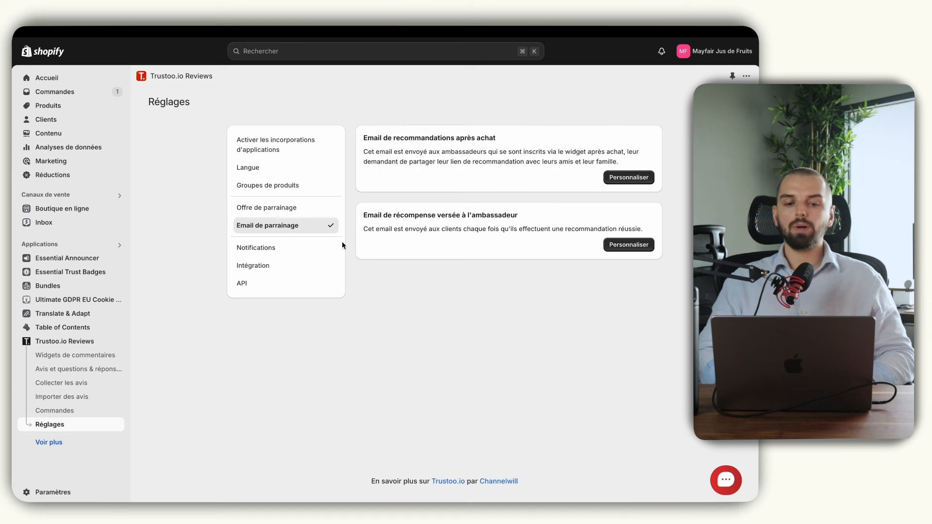
pyautogui.click(627, 178)
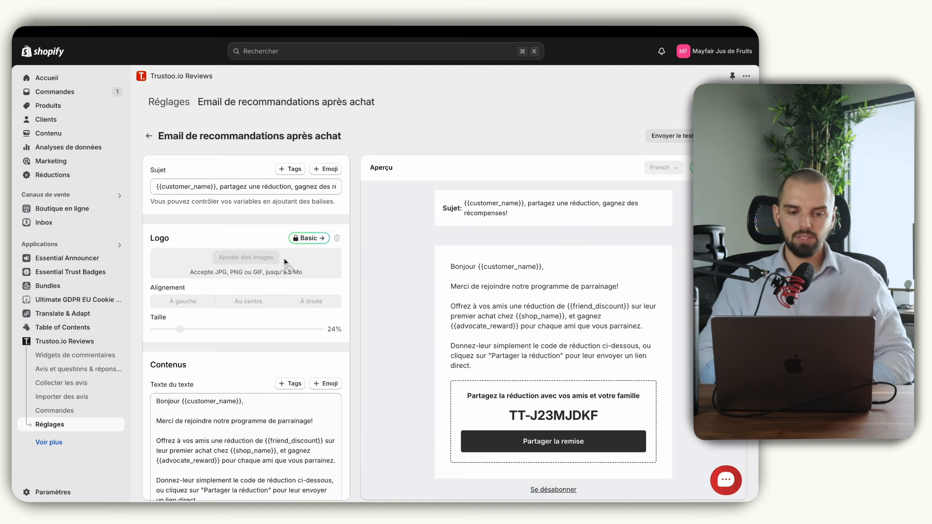
pyautogui.scroll(-4, 286, 262)
pyautogui.hscroll(-5, 257, 392)
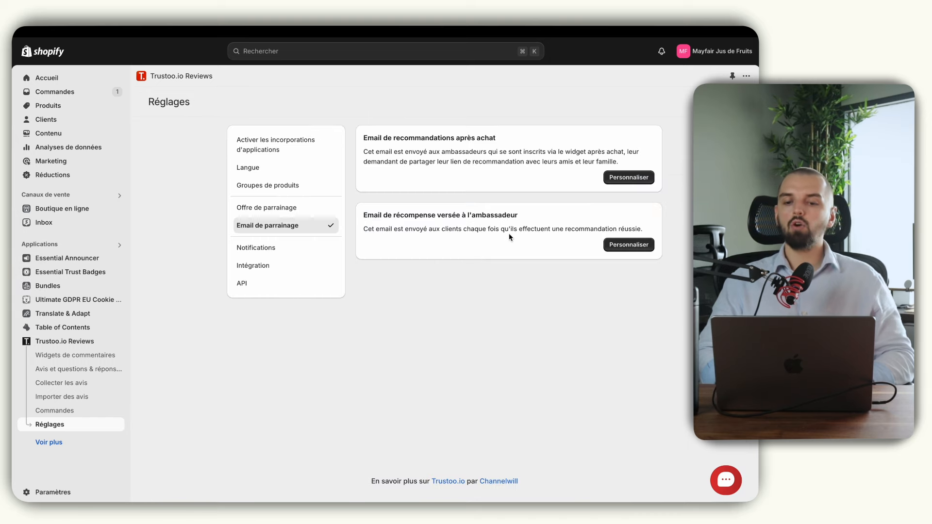
# - In the Notifications settings, enable the Nouveaux avis notification and disable the Revue automatique notification
pyautogui.click(281, 247)
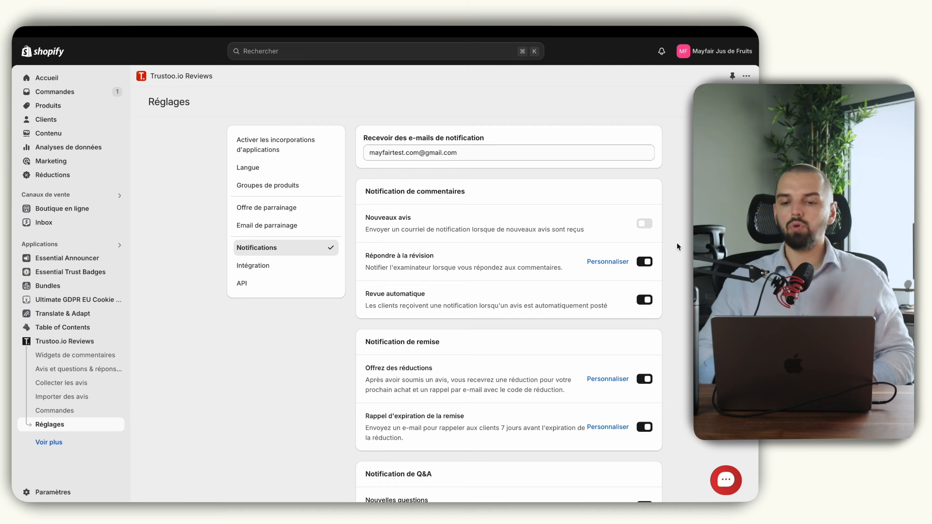
pyautogui.click(644, 224)
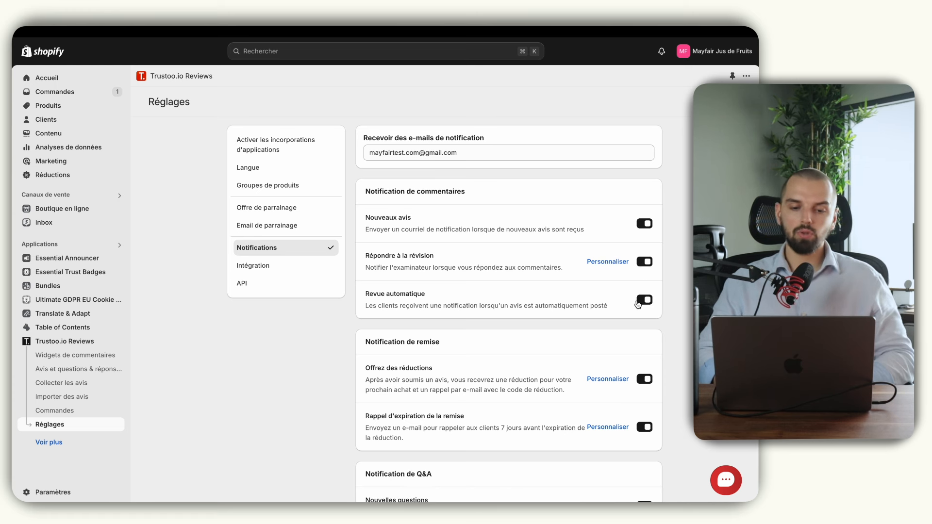
pyautogui.scroll(-2, 641, 262)
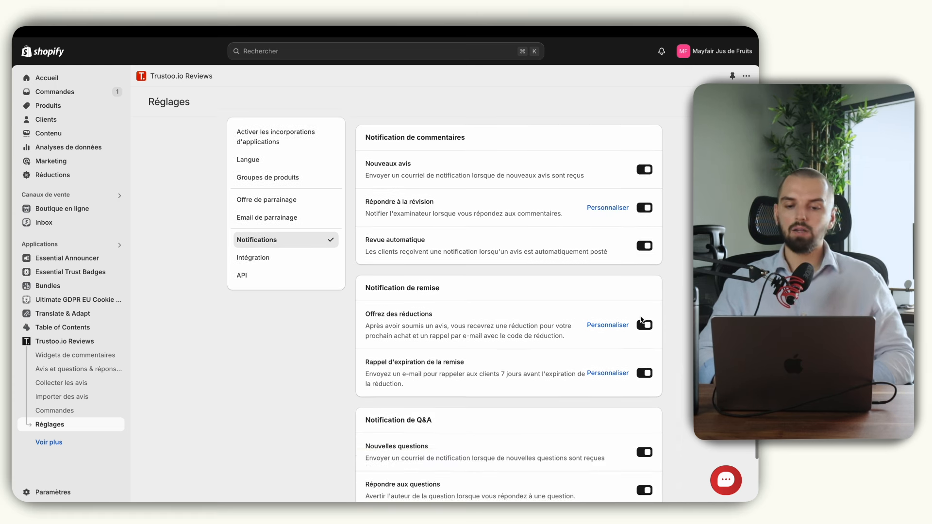
pyautogui.click(644, 245)
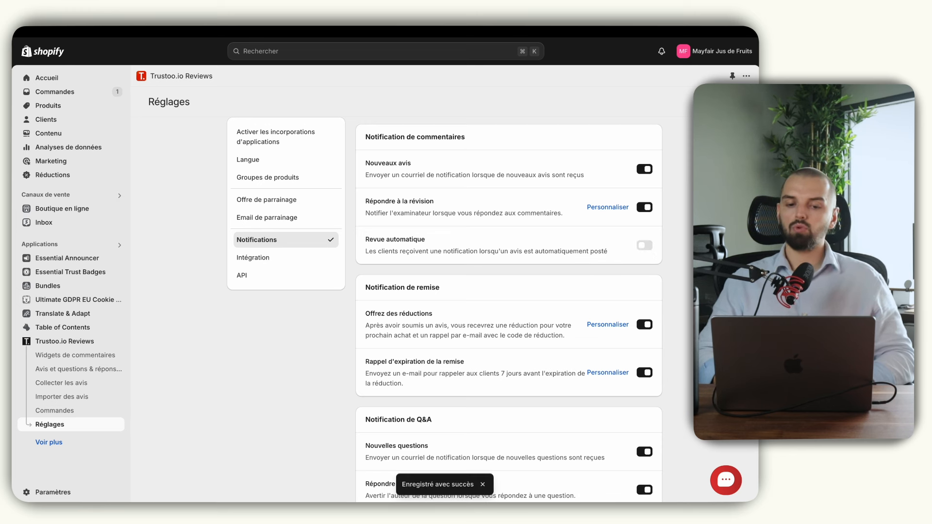
# - Read the Notification de remise descriptions for the offered discounts and the discount expiry reminder
pyautogui.scroll(-2, 508, 311)
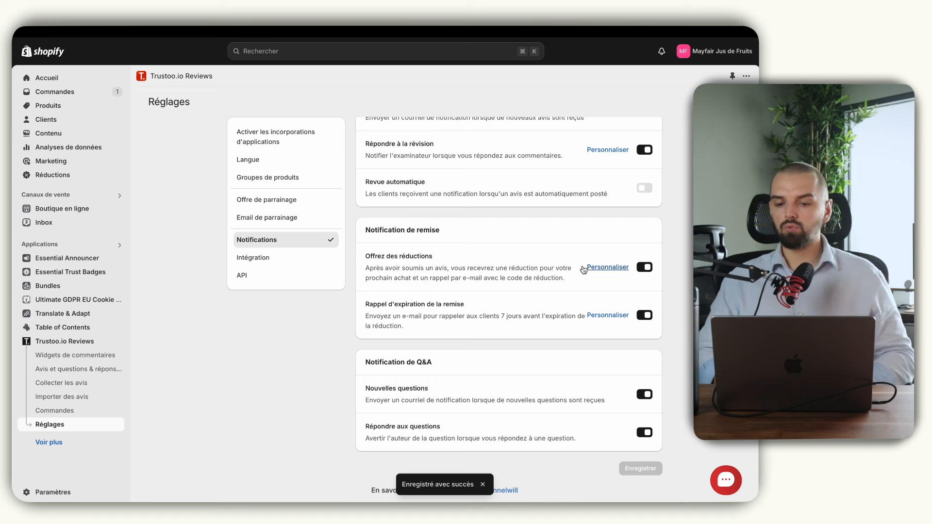
pyautogui.moveTo(366, 271); pyautogui.dragTo(566, 283)
pyautogui.click(380, 275)
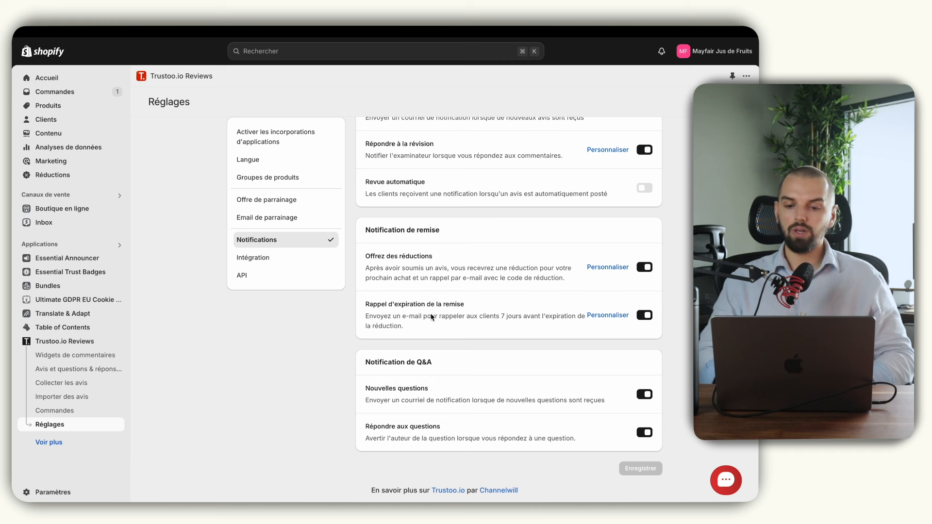
pyautogui.tripleClick(401, 337)
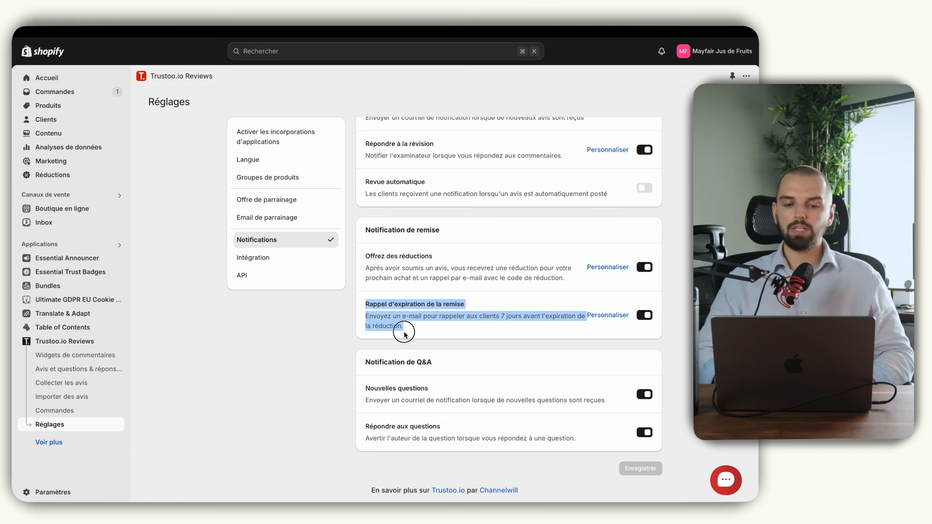
pyautogui.click(404, 334)
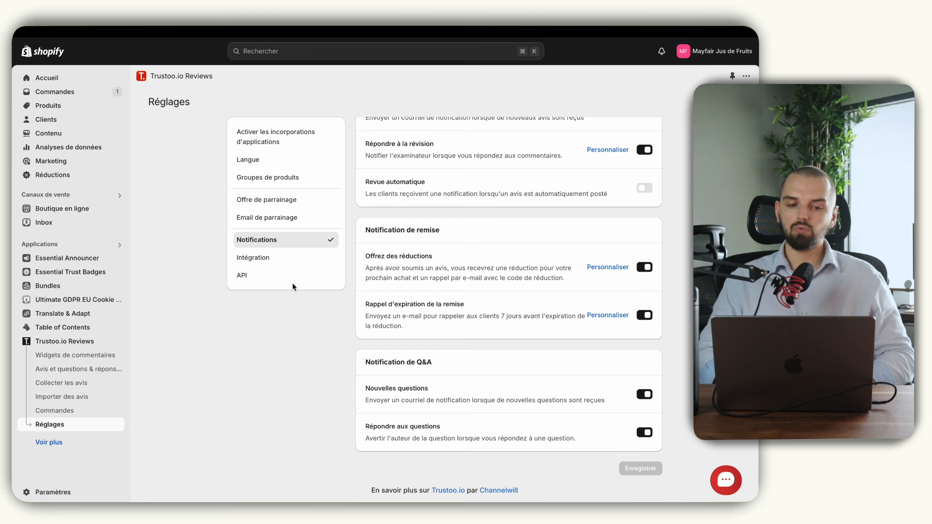
# - Look over the Intégration settings, including the Google review snippet option, and open the API section
pyautogui.scroll(3, 285, 264)
pyautogui.scroll(-1, 285, 264)
pyautogui.click(286, 265)
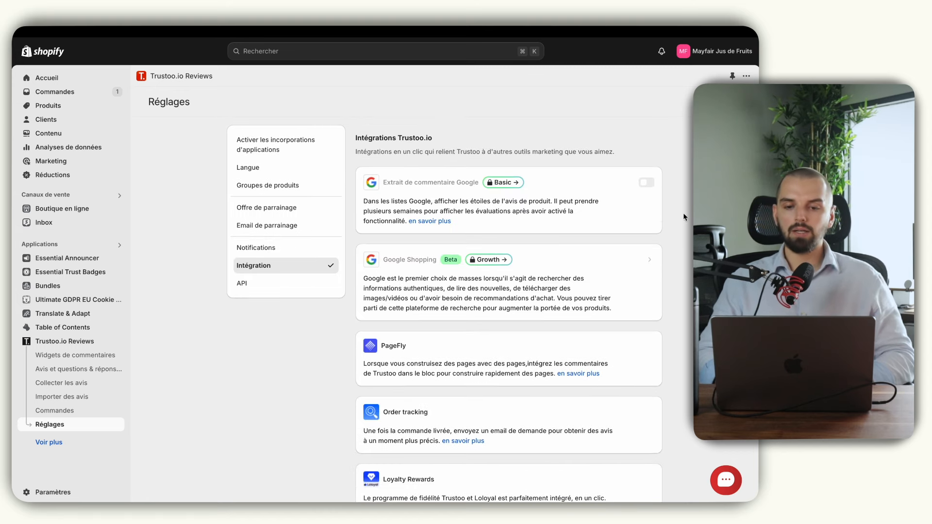
pyautogui.moveTo(381, 182); pyautogui.dragTo(470, 181)
pyautogui.click(469, 181)
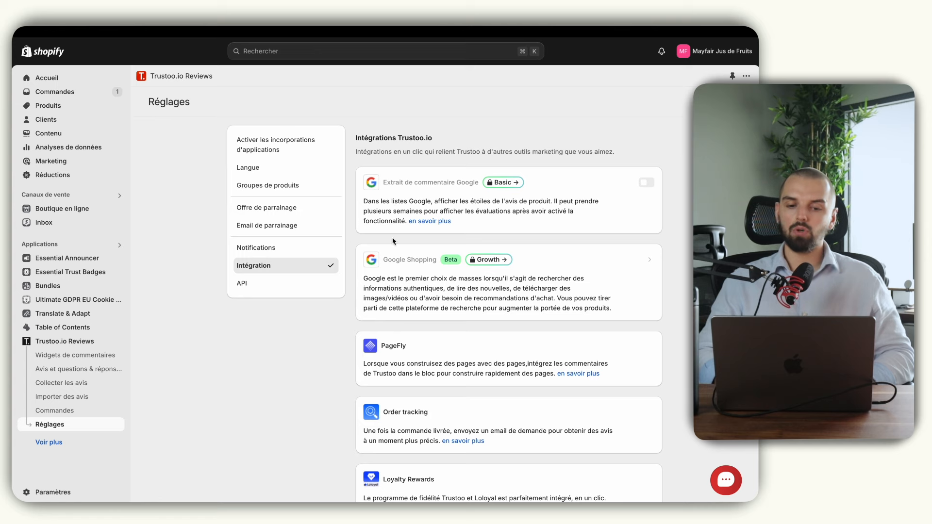
pyautogui.click(278, 290)
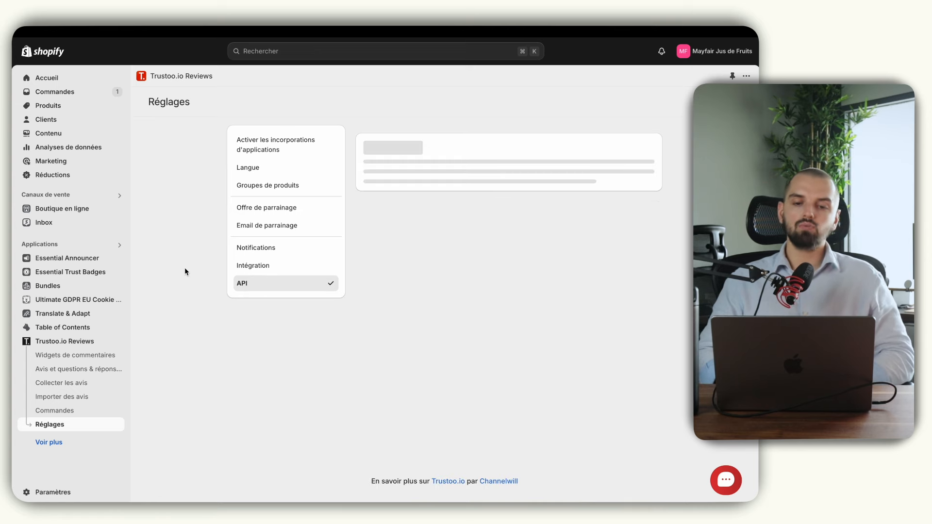